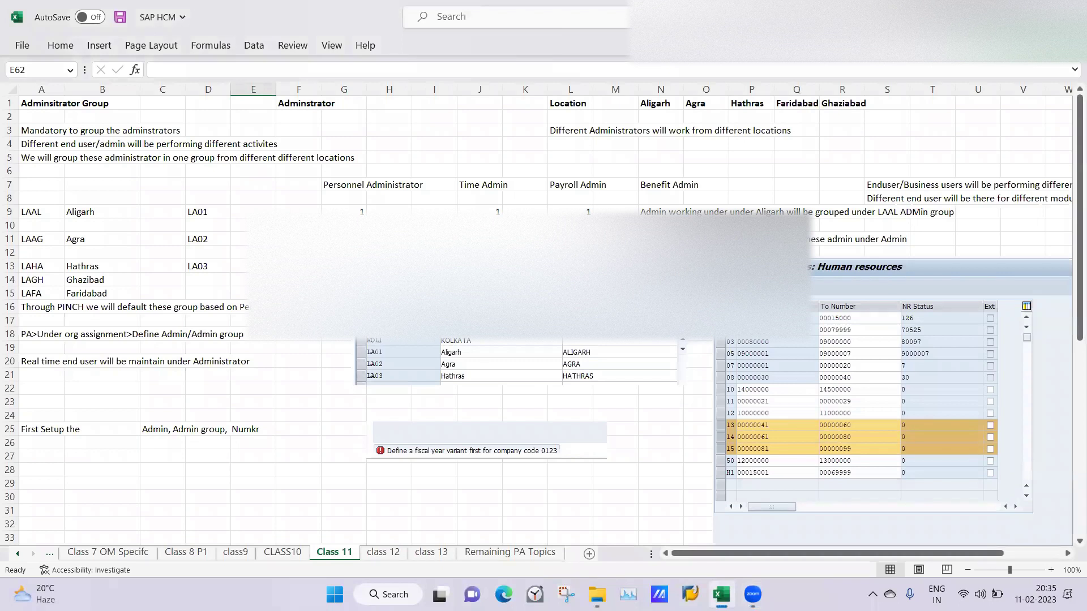
Step: Review the Class 11 notes down to the number range cells, then bring up SAP Logon
left_click(447, 226)
left_click(282, 267)
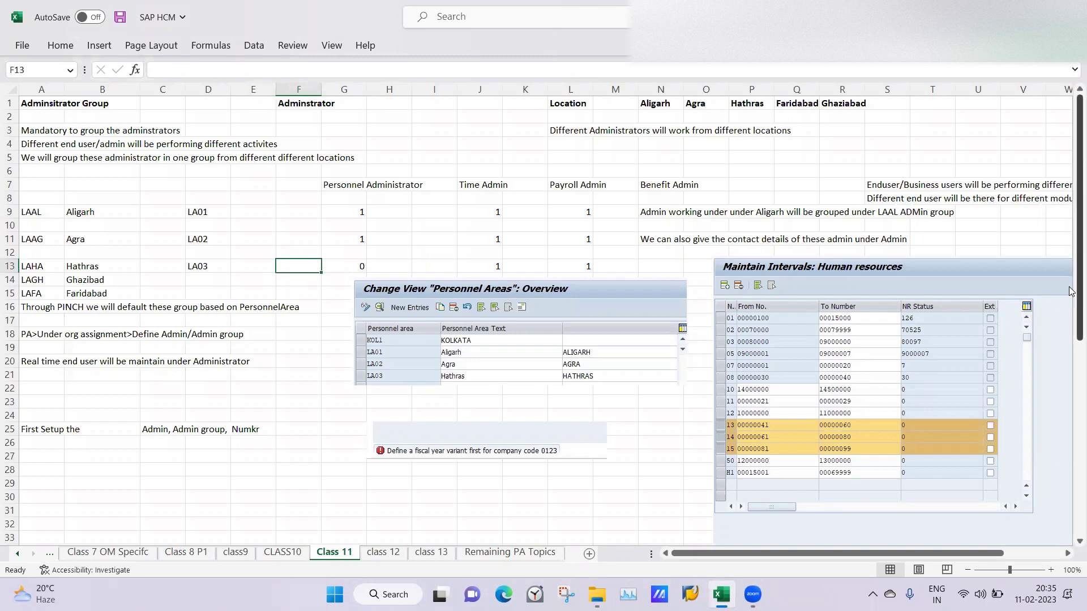
scroll(1069, 291, "down", 3)
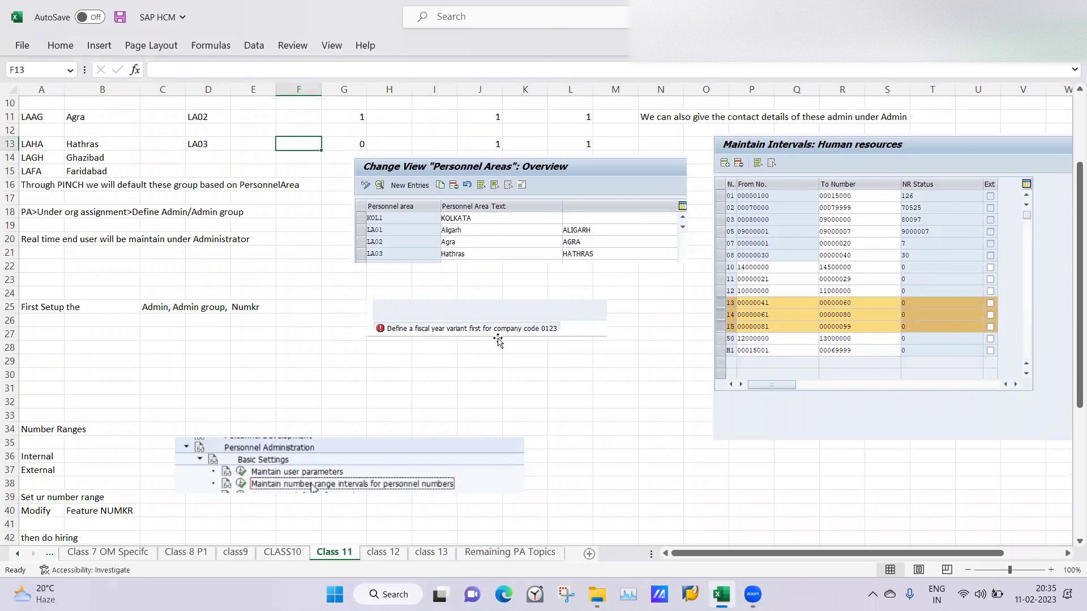
left_click(541, 362)
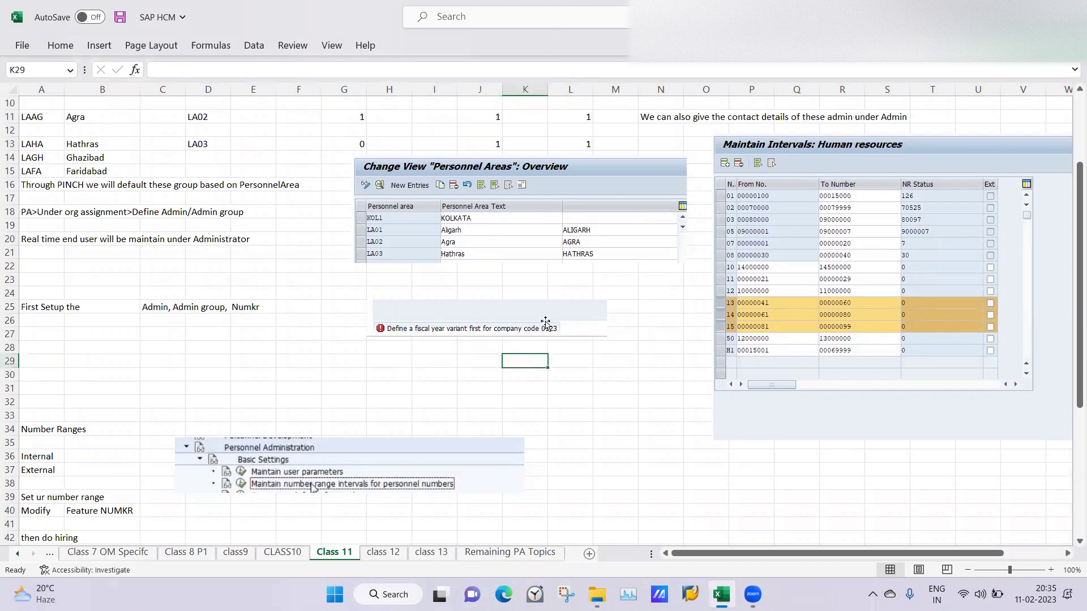
left_click(423, 372)
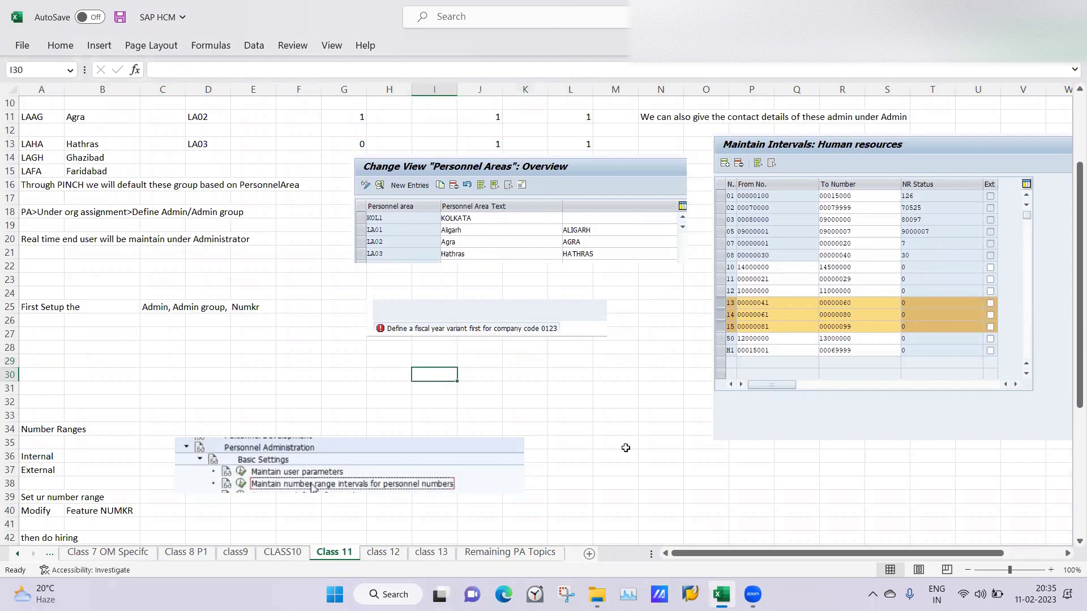
left_click(690, 594)
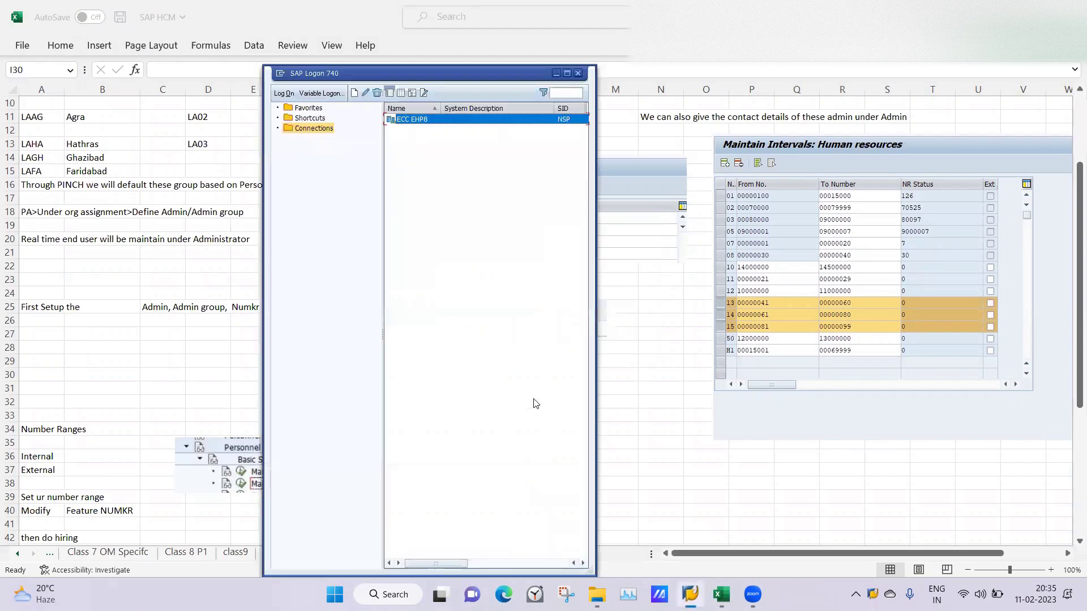
Step: Log on to the ECC EHP8 connection with the user ID and the account password
double_click(416, 120)
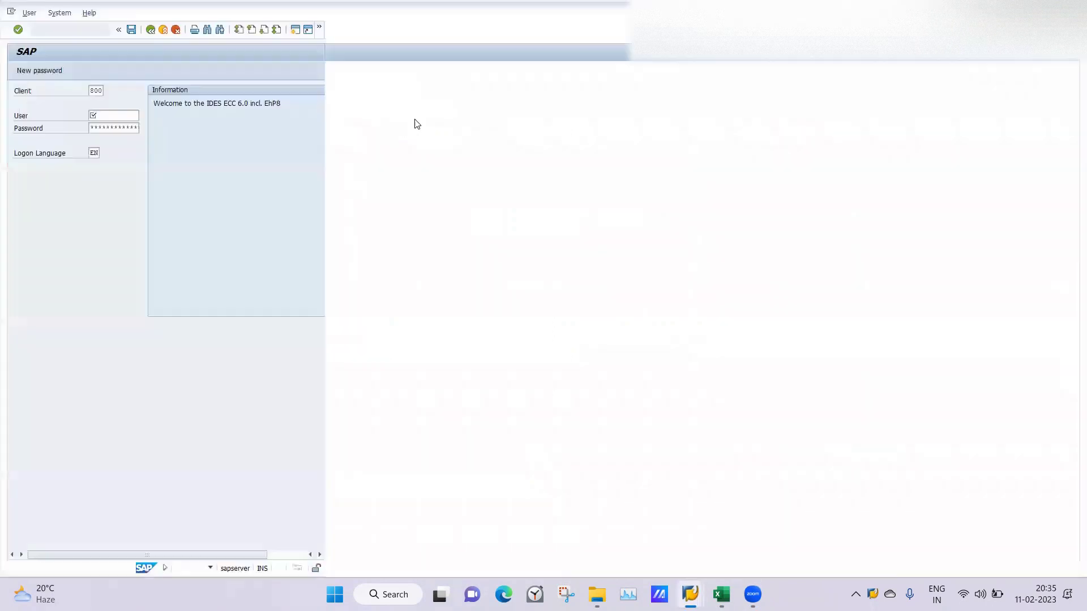
type("hcm01")
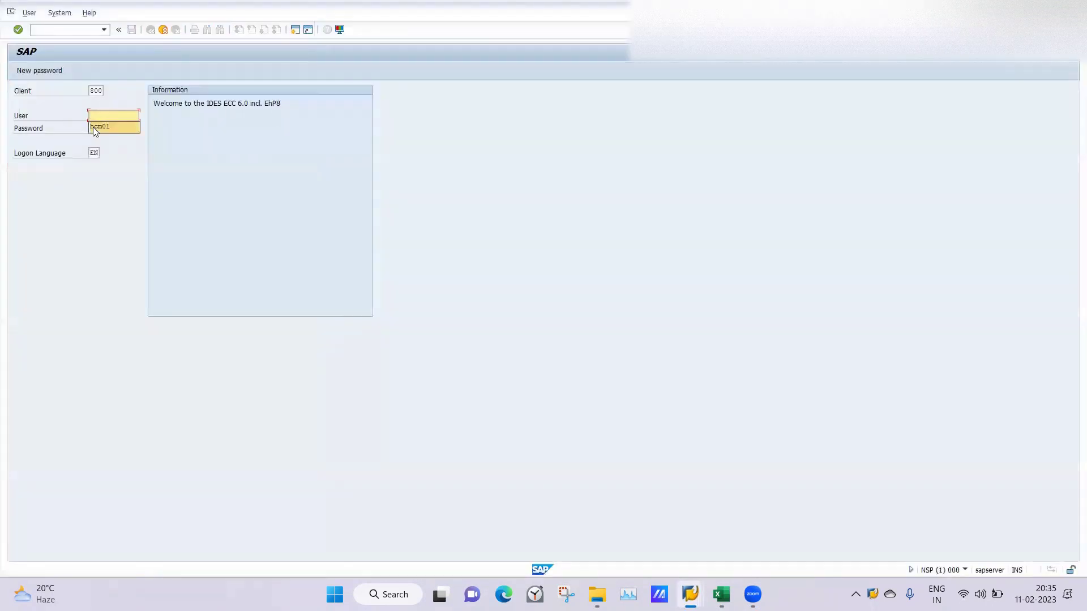
left_click(91, 128)
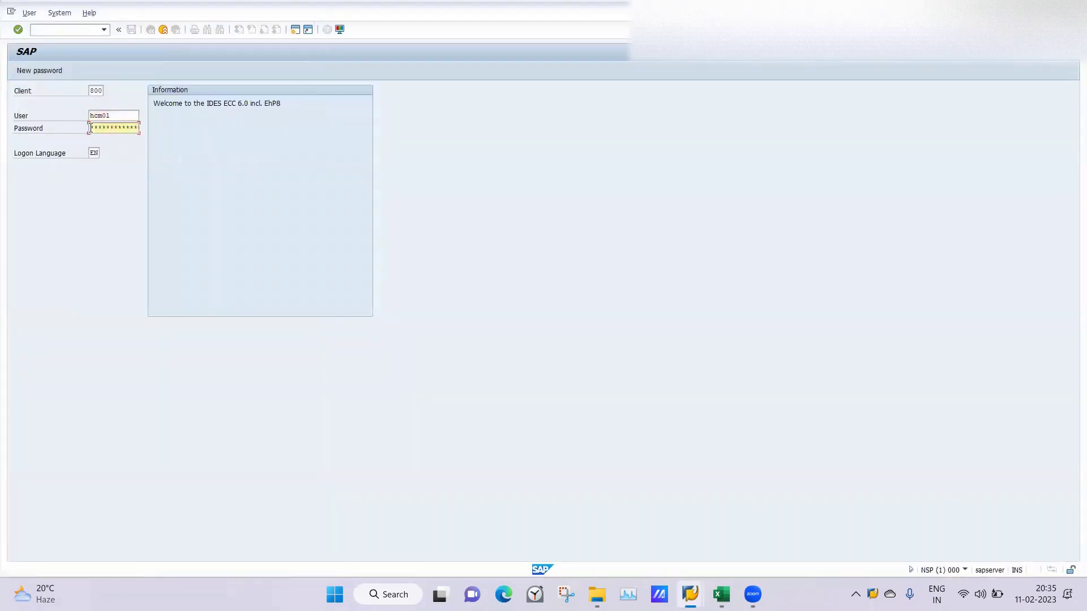
key("Return")
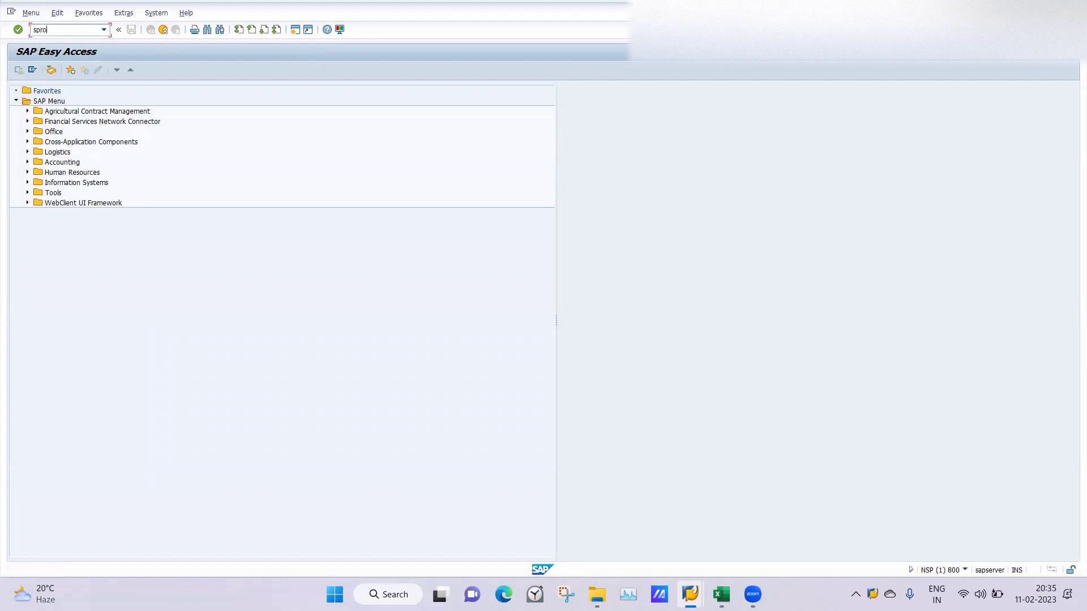
Step: Run SPRO and open Enterprise Structure > Assignment > Assignment of Personnel Area to Company Code
key("Return")
left_click(43, 67)
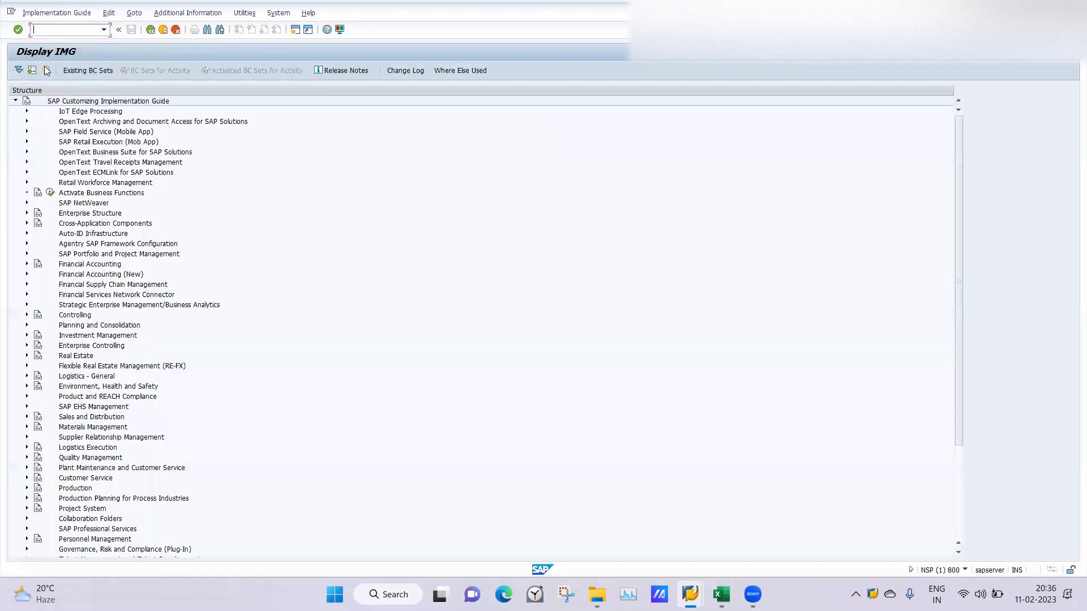
left_click(26, 213)
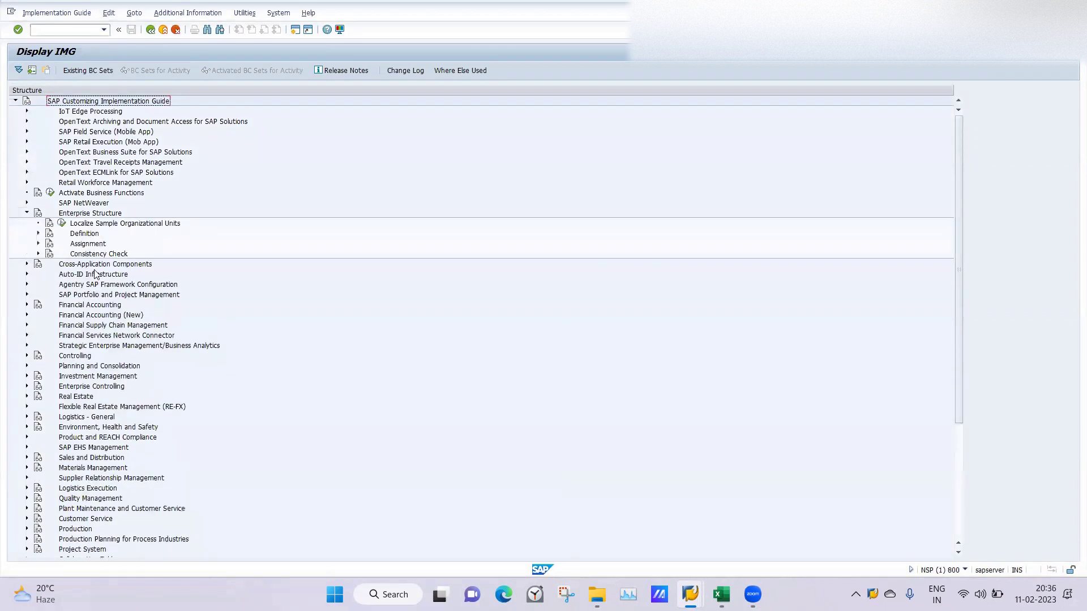
left_click(38, 244)
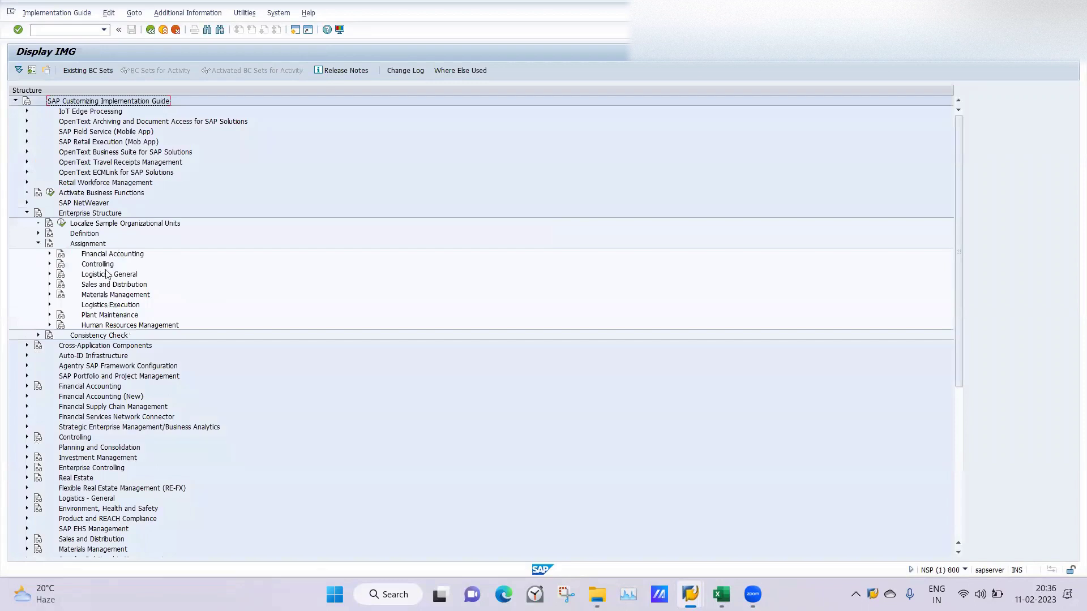
left_click(49, 326)
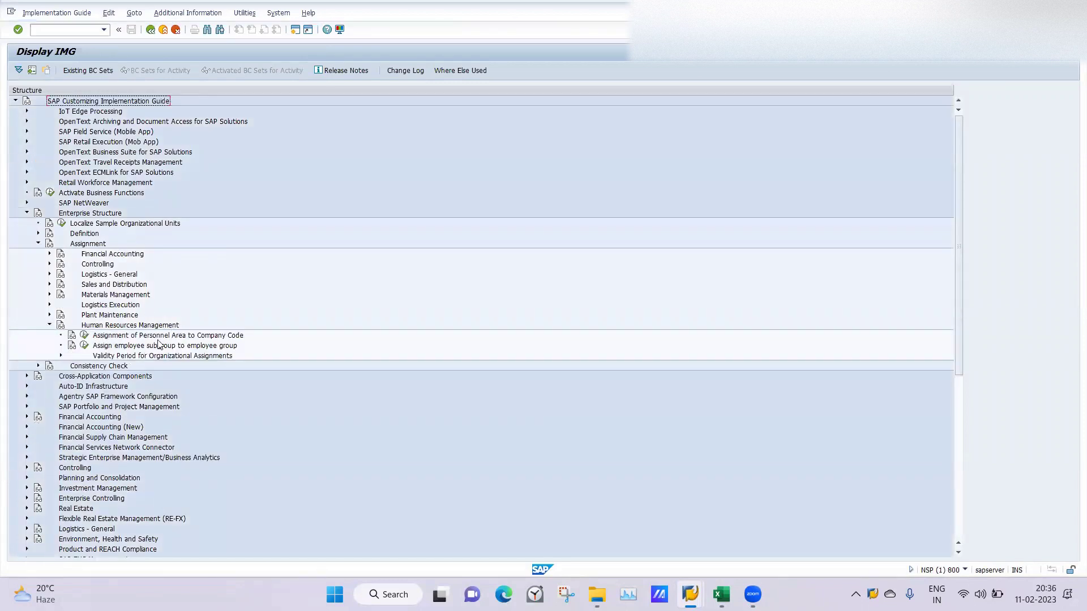
left_click(84, 336)
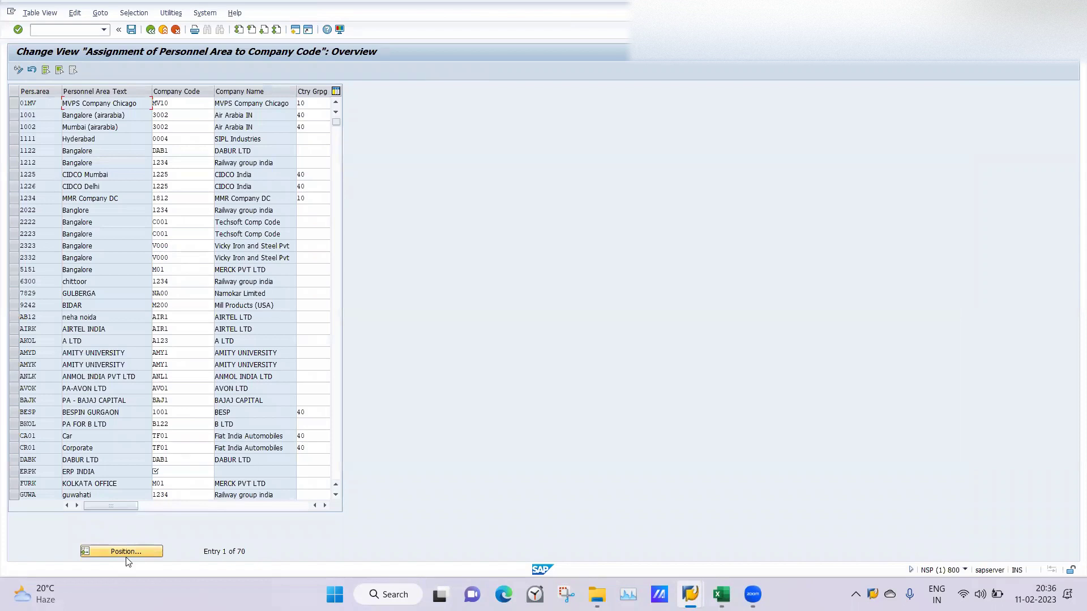
Step: Start editing the ERPK row's company code and country grouping cells
left_click(125, 552)
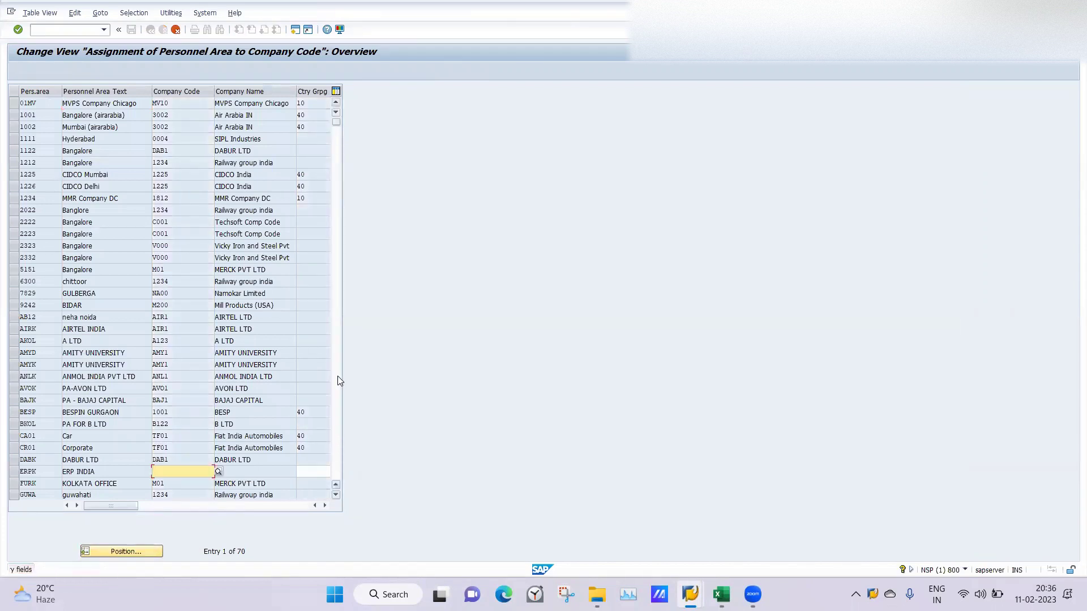
key("Tab")
key("Tab")
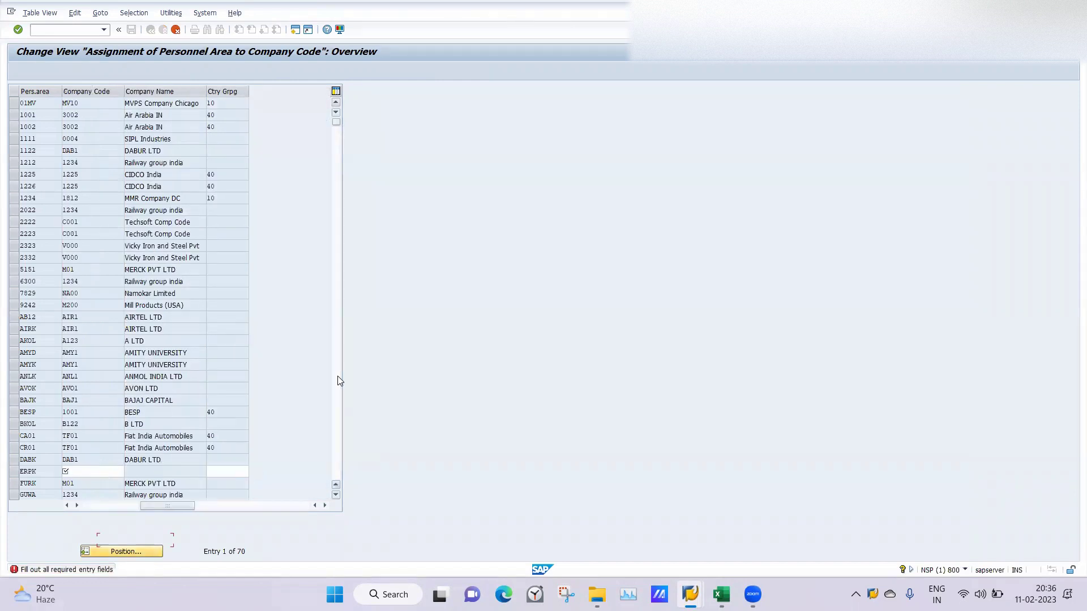
key("Tab")
key("Tab")
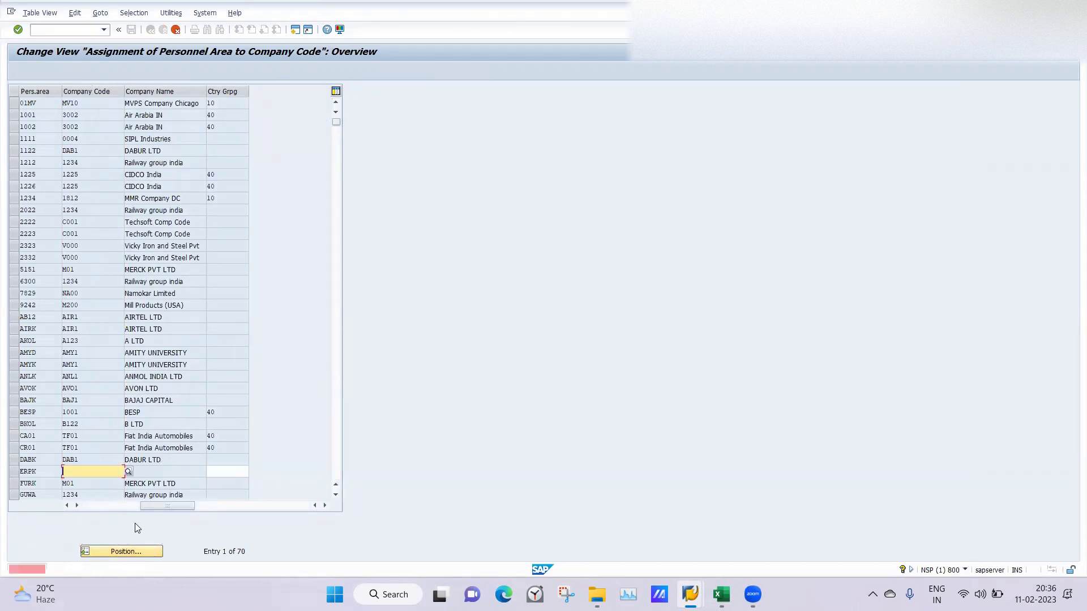
key("Tab")
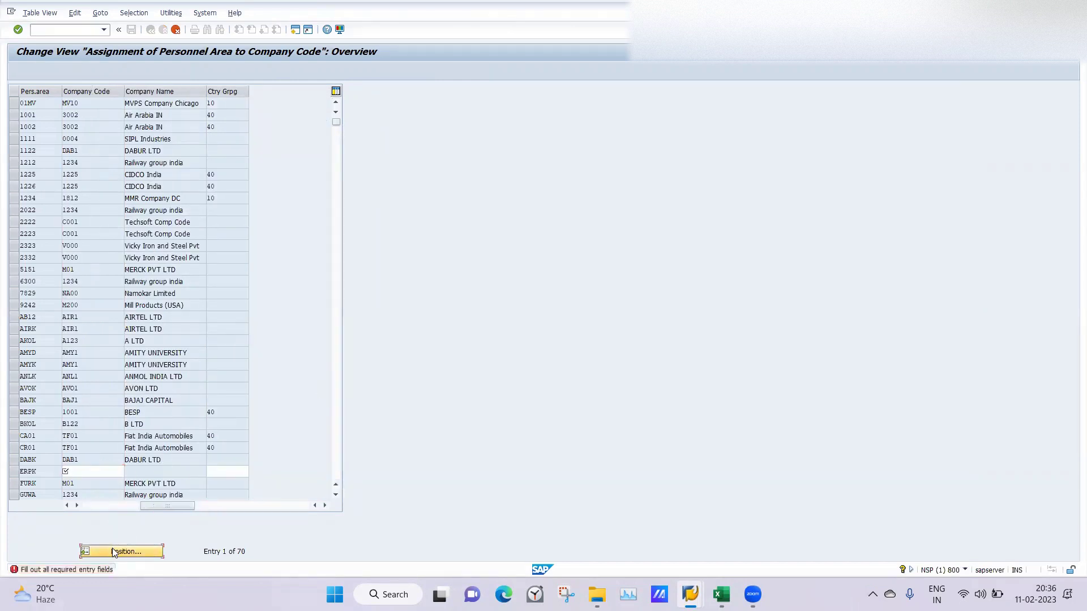
key("Tab")
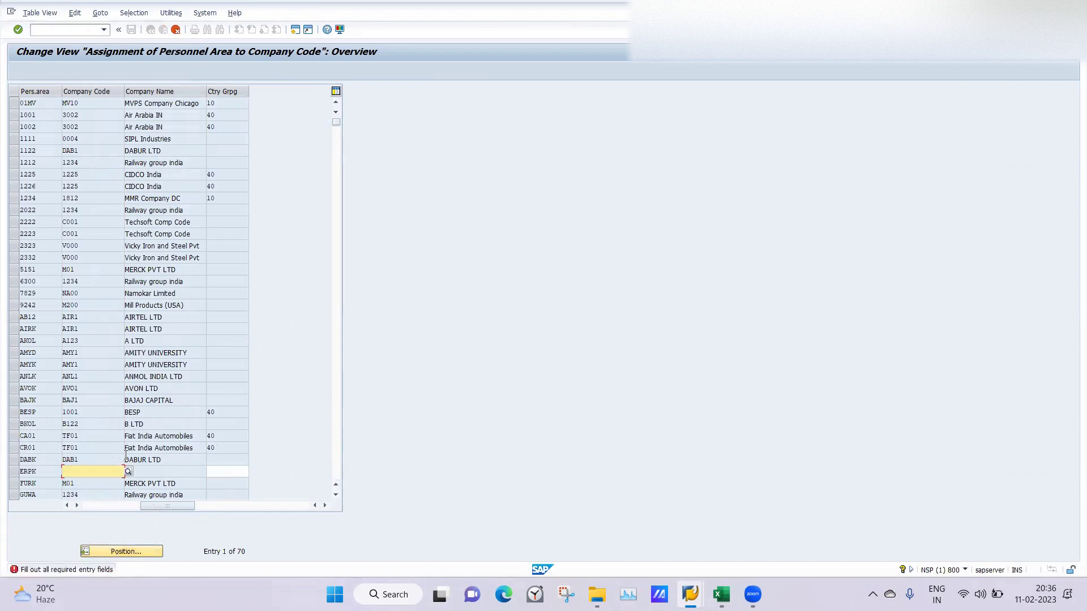
left_click(103, 508)
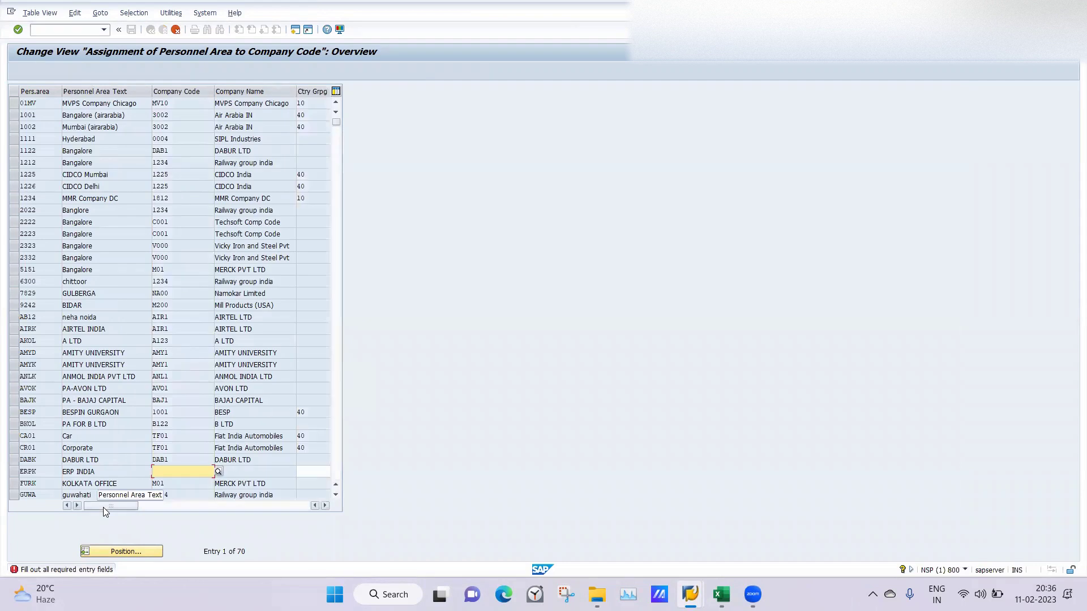
Step: Assign ERPK to company code 1502 with country grouping 40, then jump to LA05
left_click(176, 472)
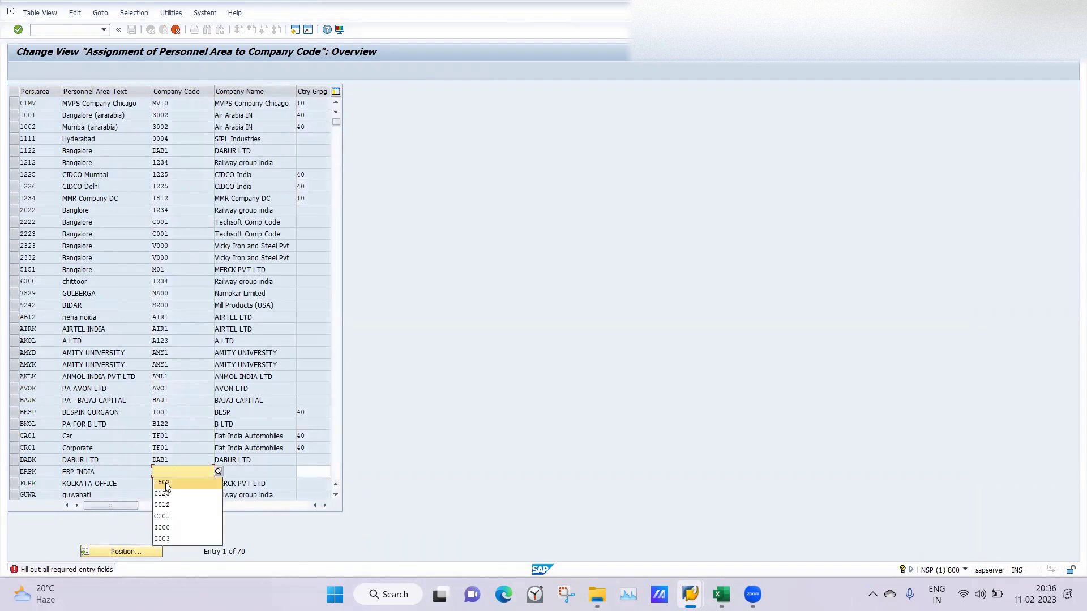
left_click(167, 482)
key("Tab")
type("40")
key("Return")
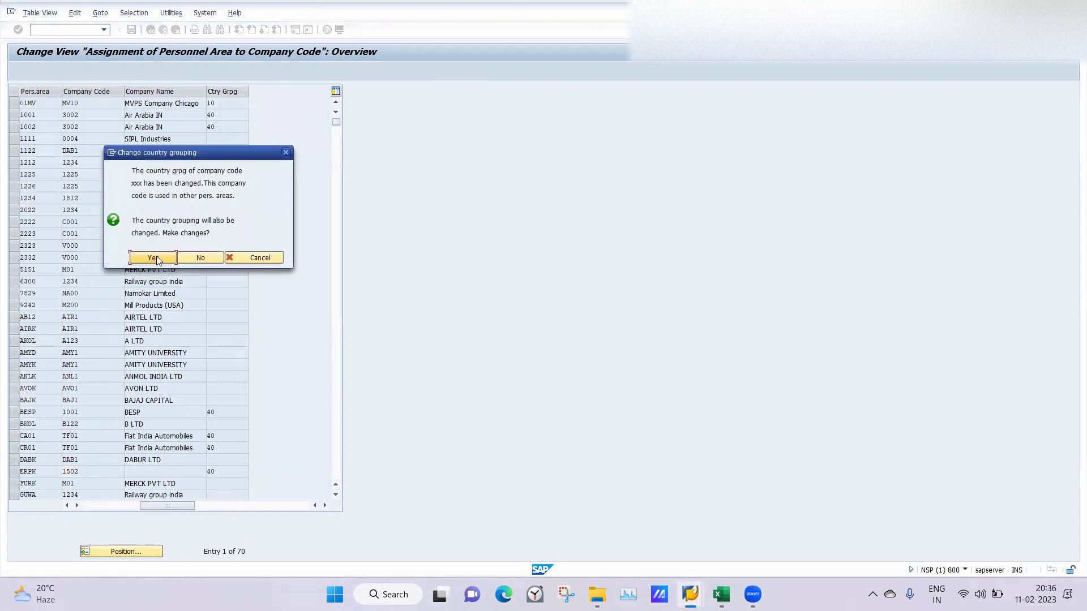
left_click(156, 256)
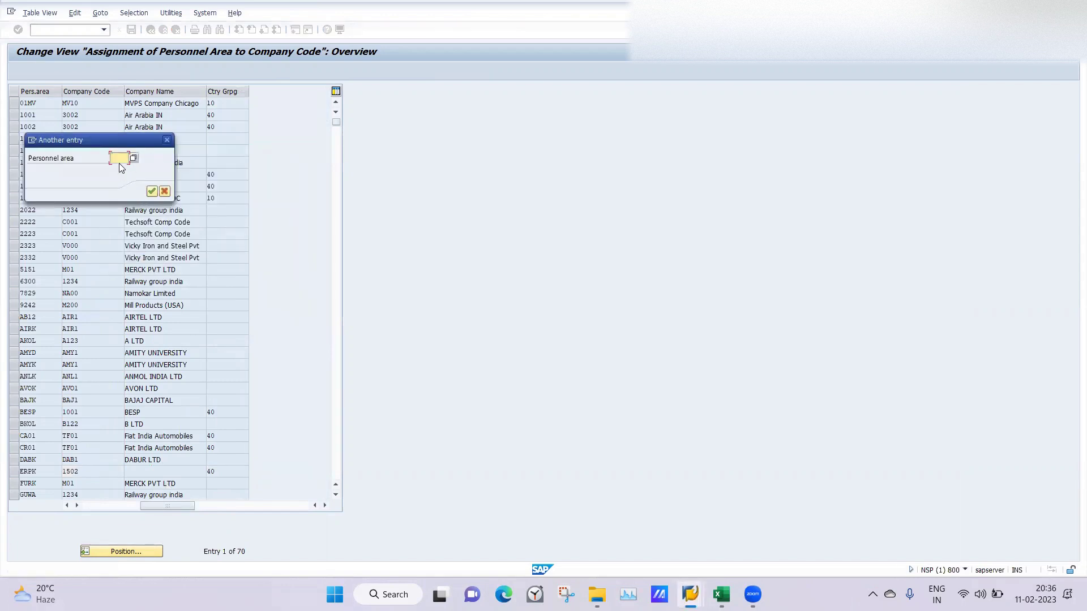
type("LA05")
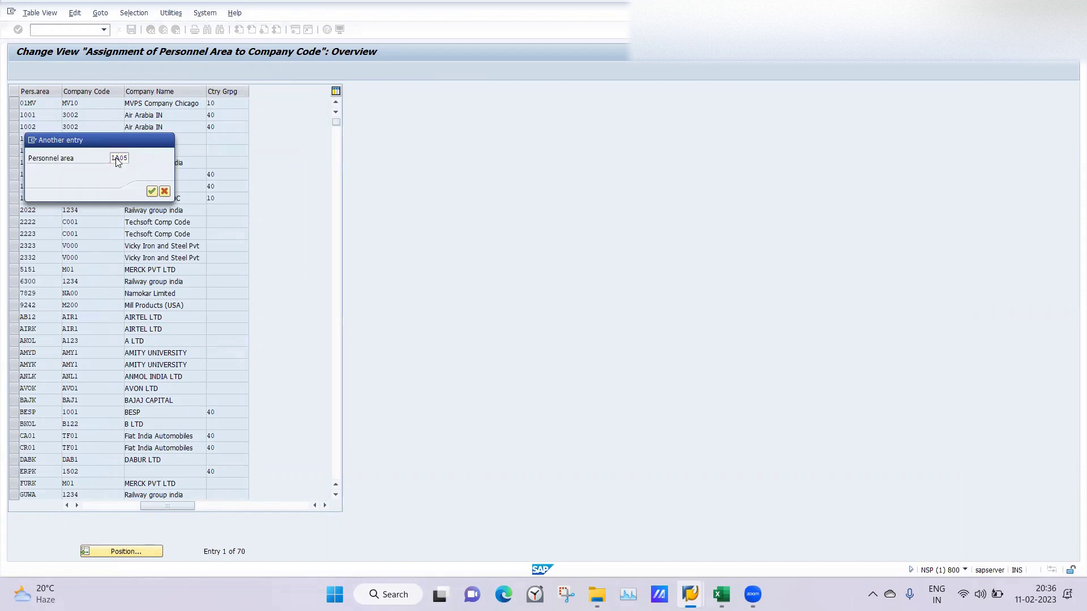
key("Return")
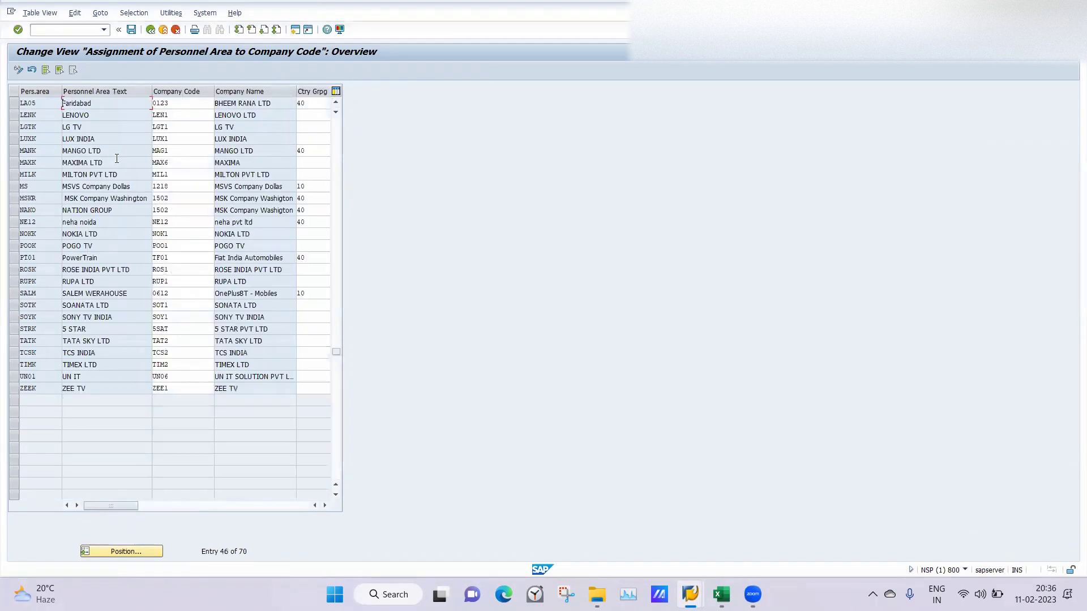
Step: Change LA05's company code to 0126 and save under the customizing request
left_click(179, 106)
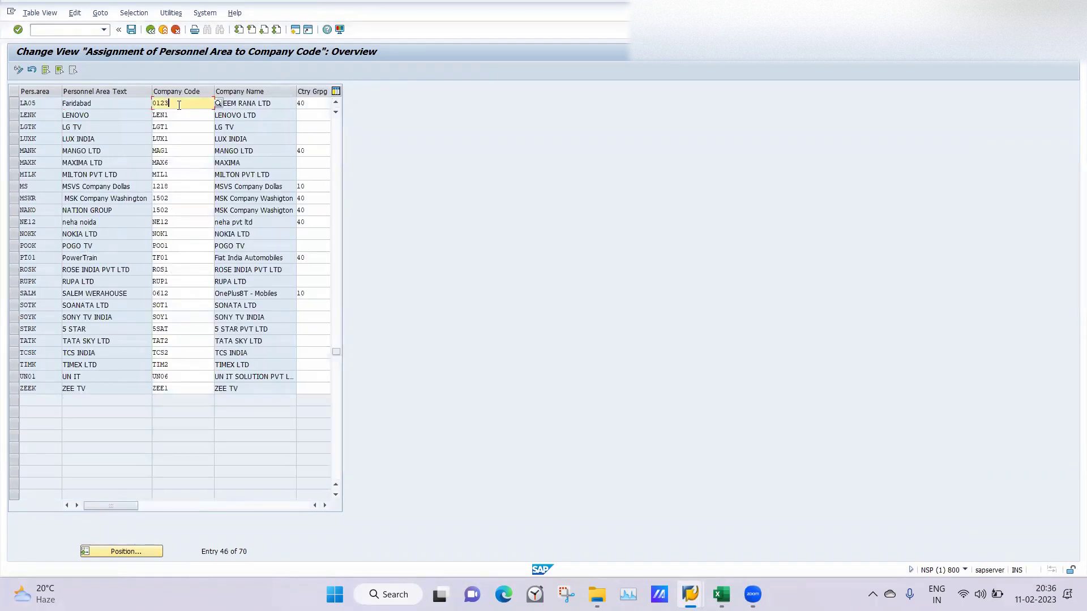
left_click(218, 105)
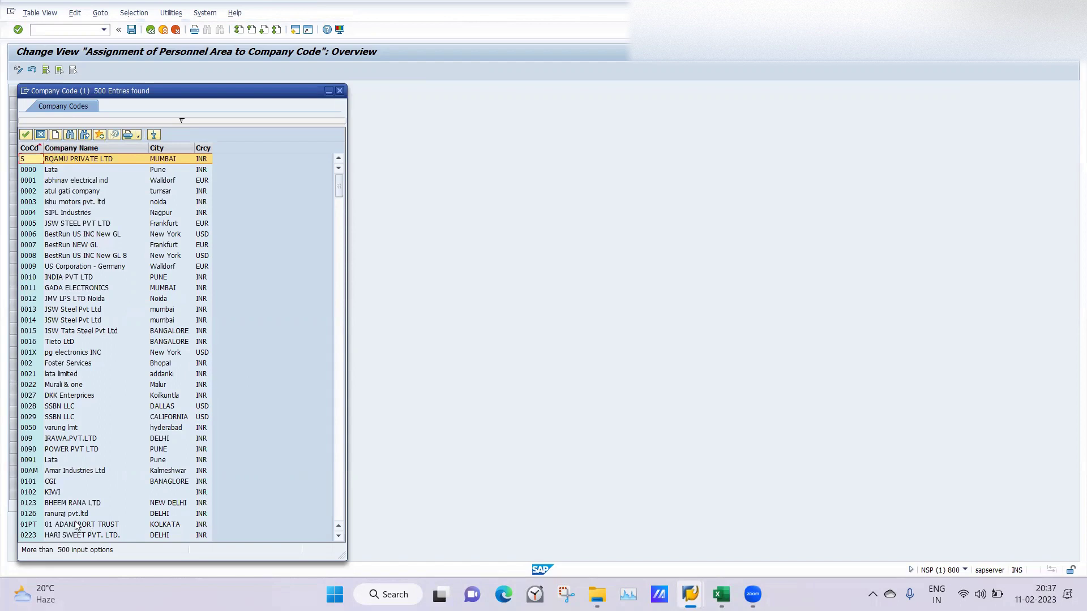
double_click(59, 513)
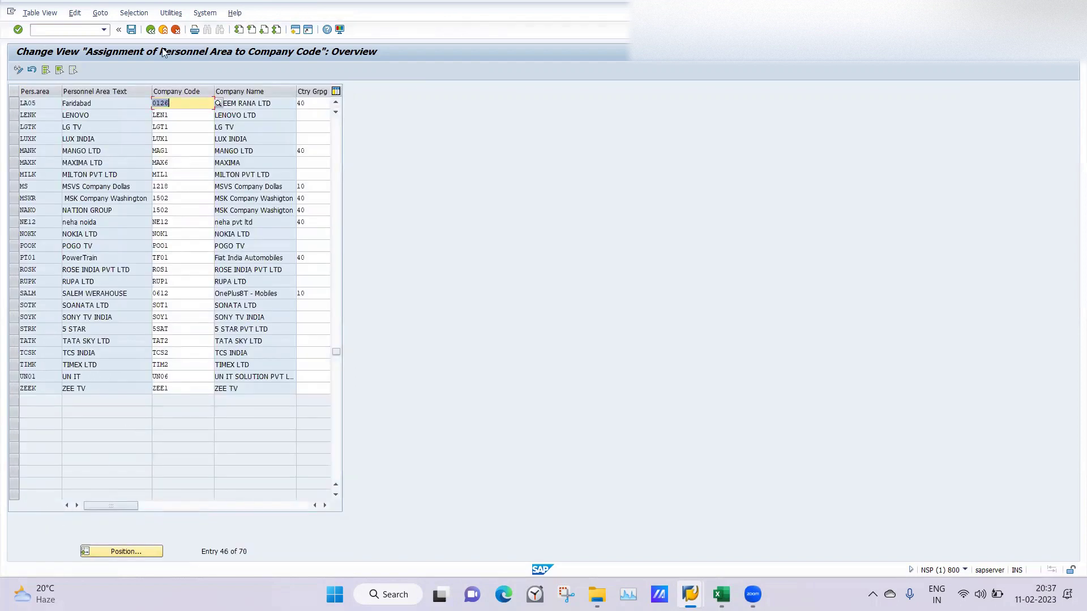
left_click(132, 29)
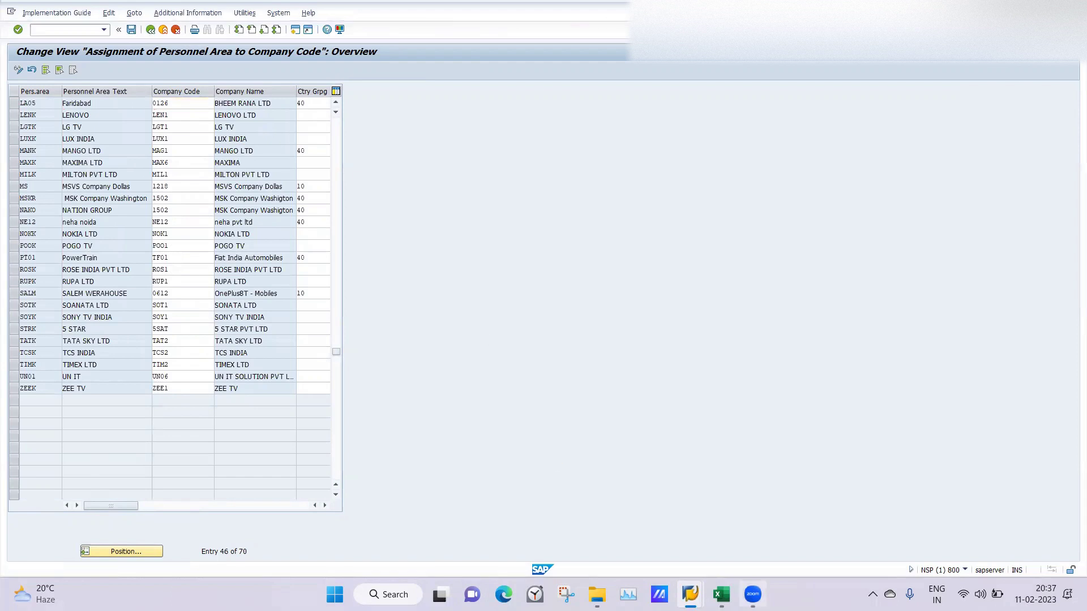
left_click(165, 192)
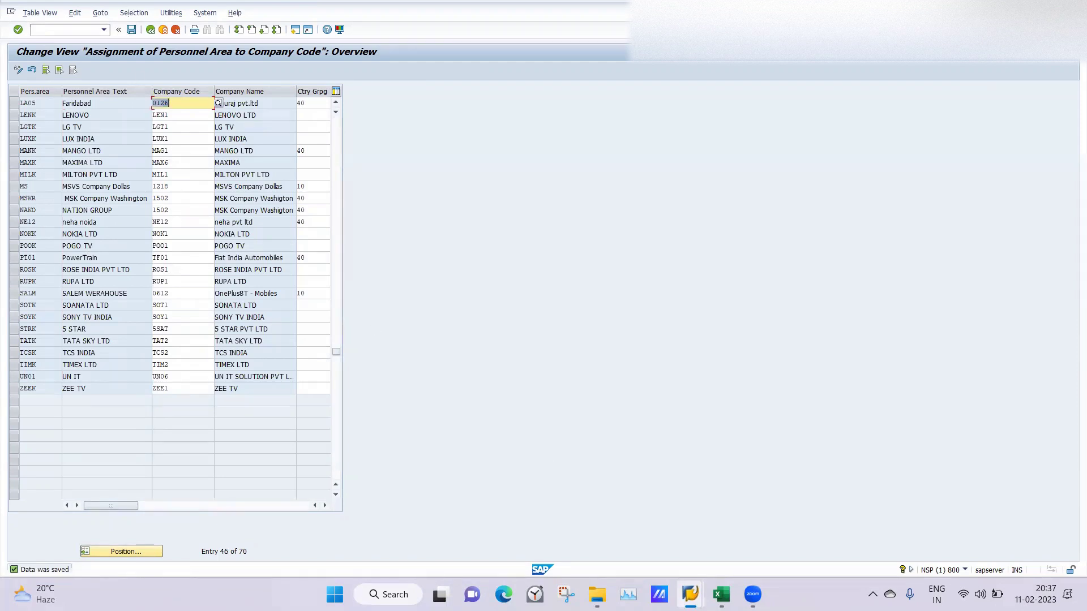
Step: Return to the Excel notes and select cell J29
mouse_move(689, 594)
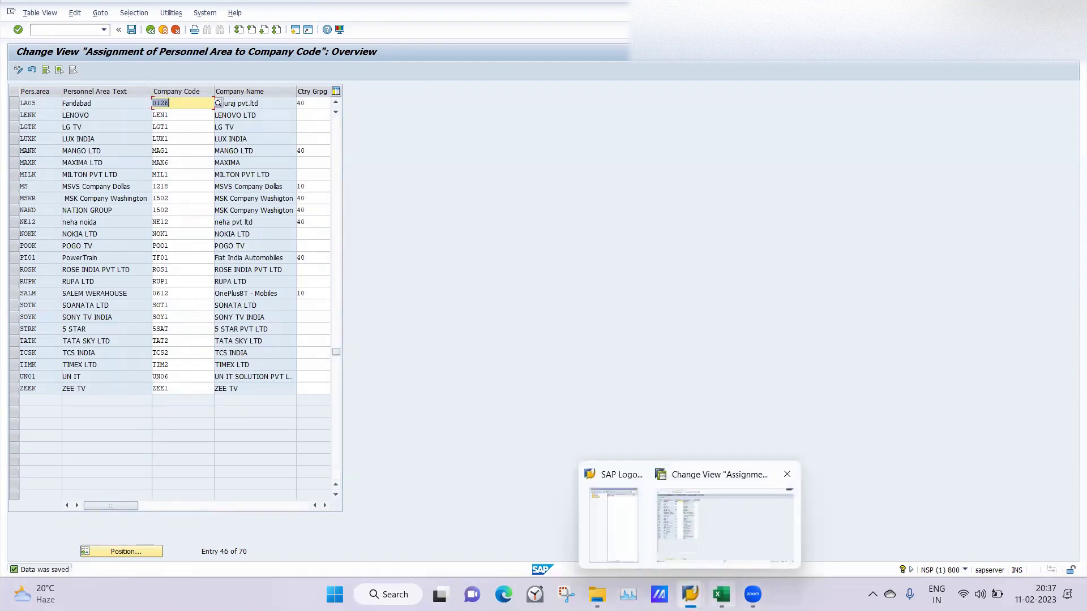
left_click(721, 595)
left_click(487, 360)
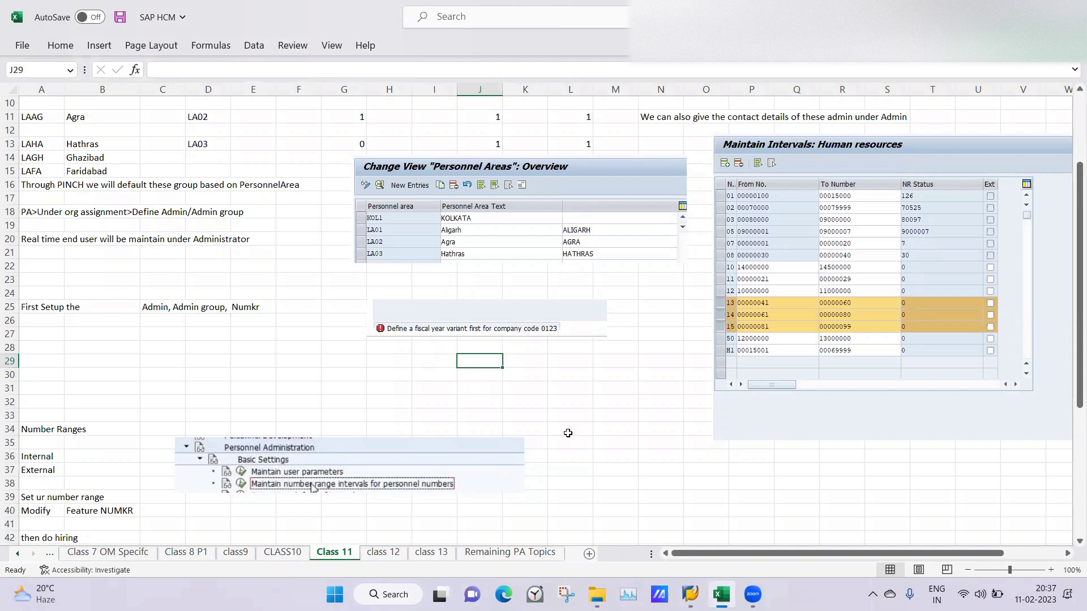
Step: Switch back to the SAP assignment window and open a second session at SAP Easy Access
mouse_move(690, 594)
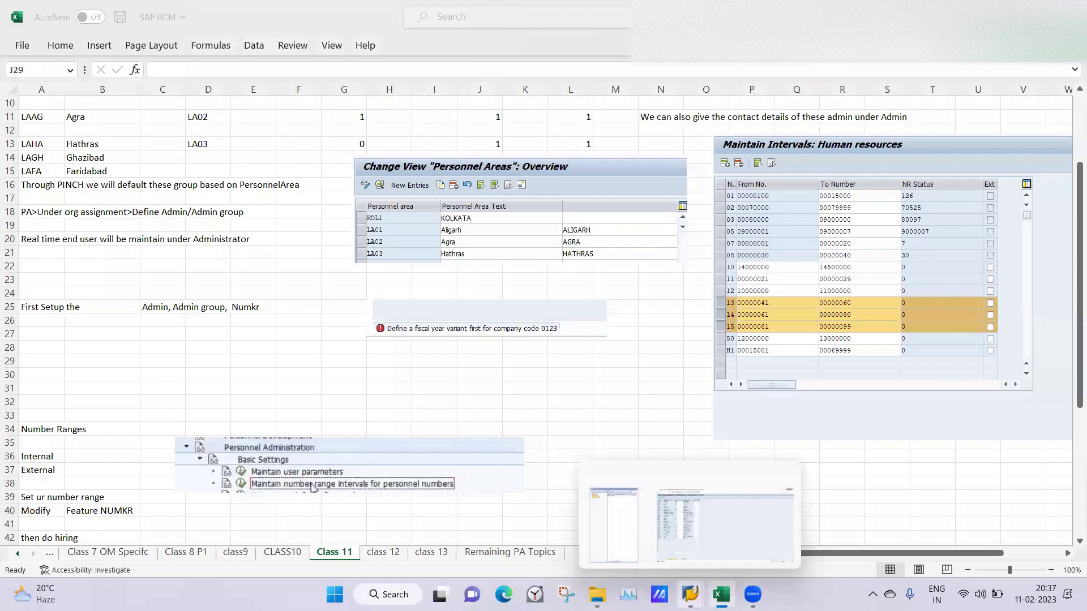
left_click(699, 532)
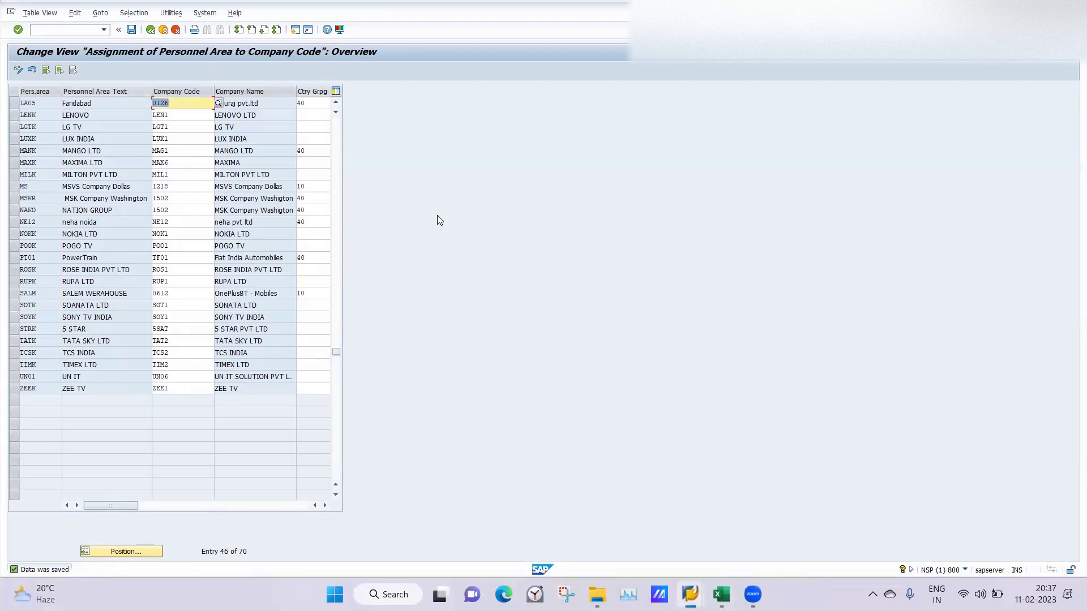
left_click(296, 29)
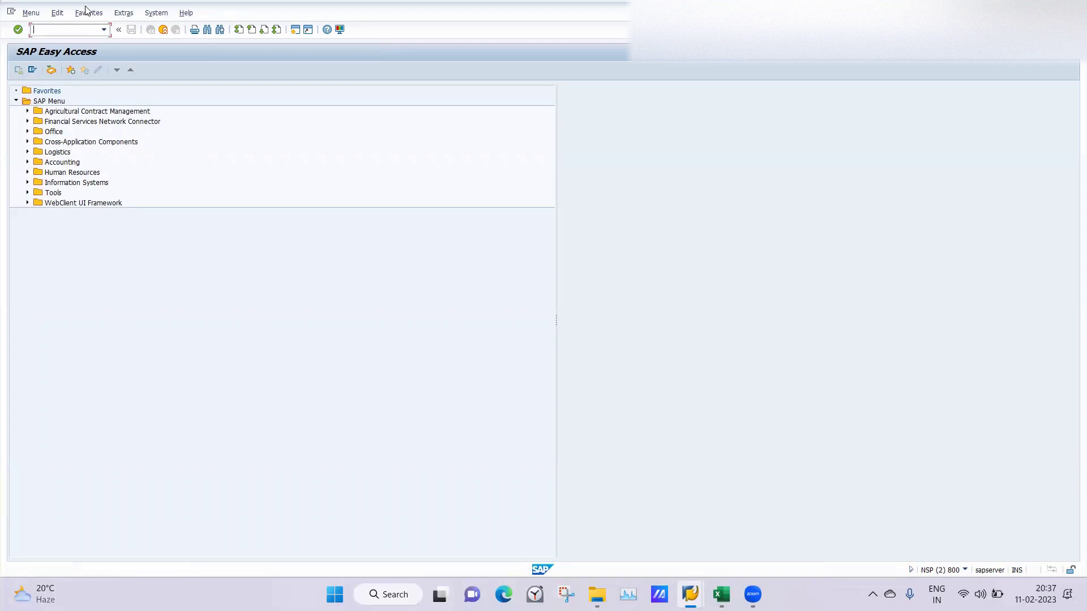
Step: Start SPRO in the new session, then return to the Personnel Area to Company Code window
type("RO")
key("Return")
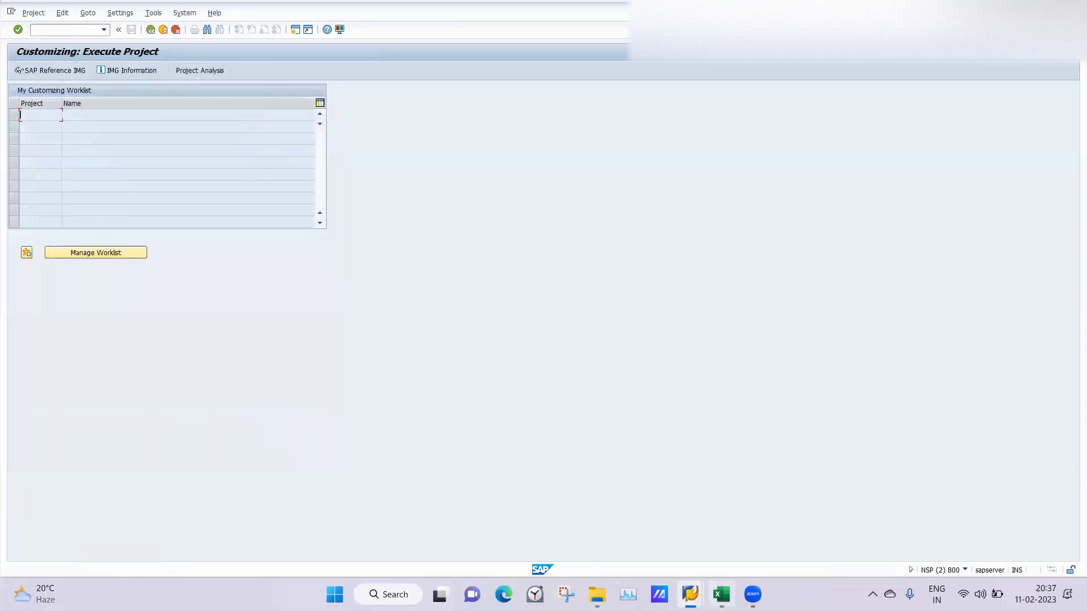
mouse_move(689, 594)
left_click(650, 548)
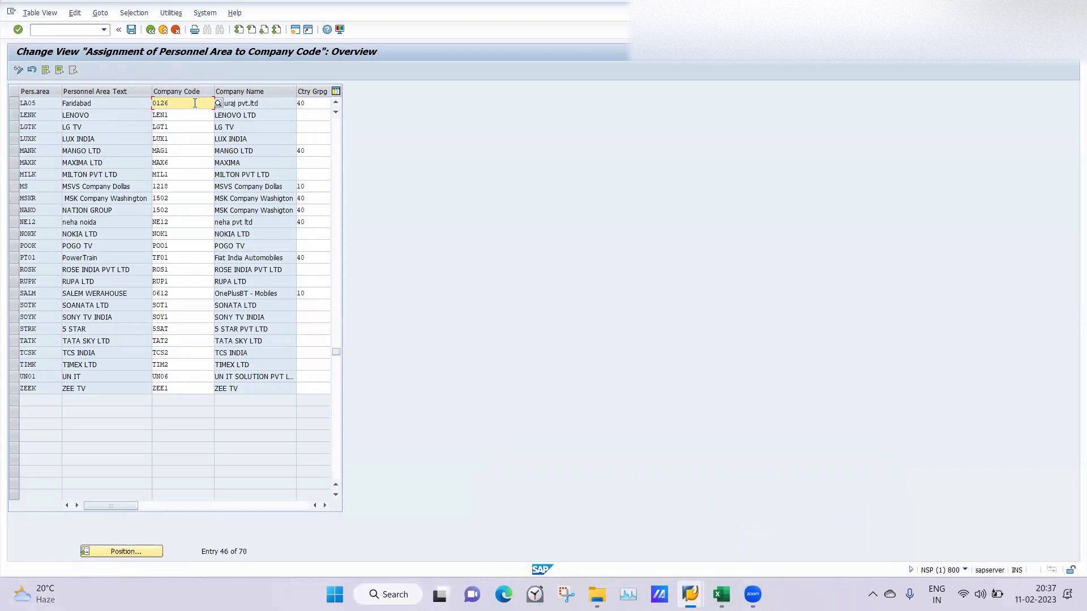
key("F4")
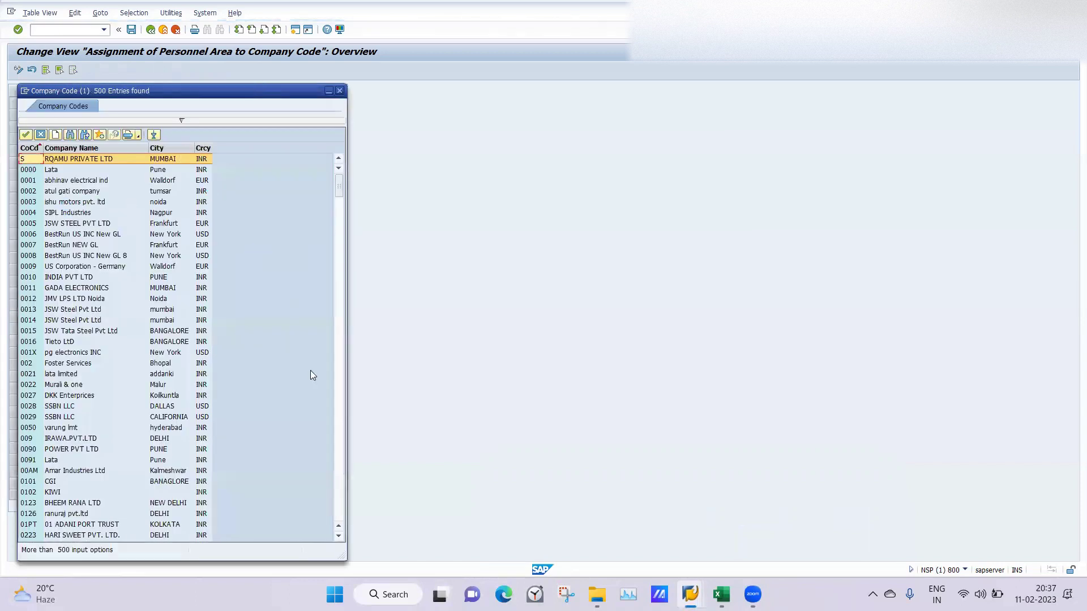
left_click(340, 91)
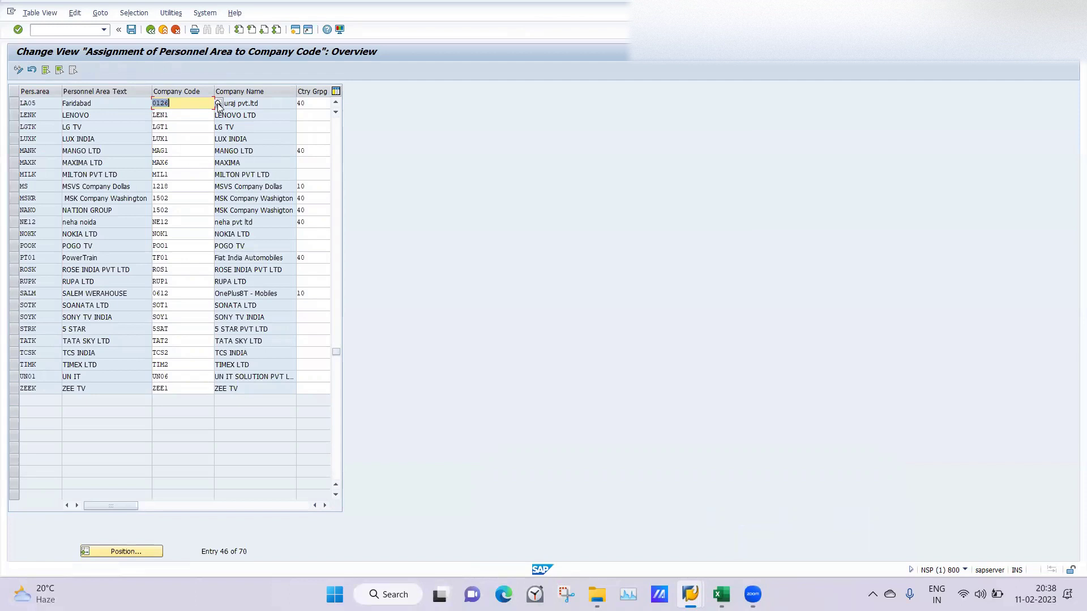
left_click(218, 103)
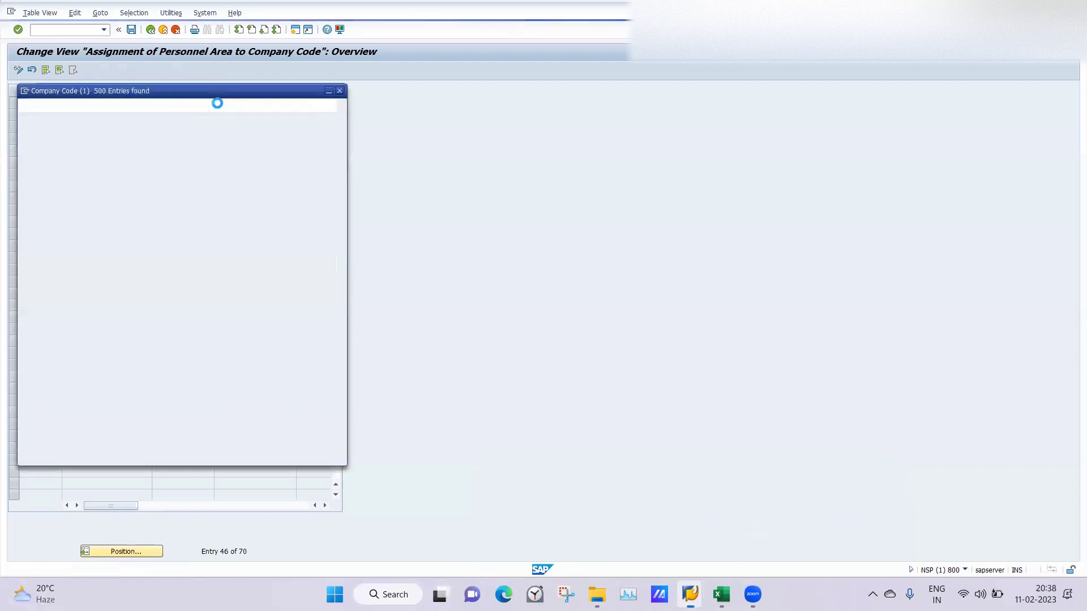
left_click(340, 91)
left_click(131, 30)
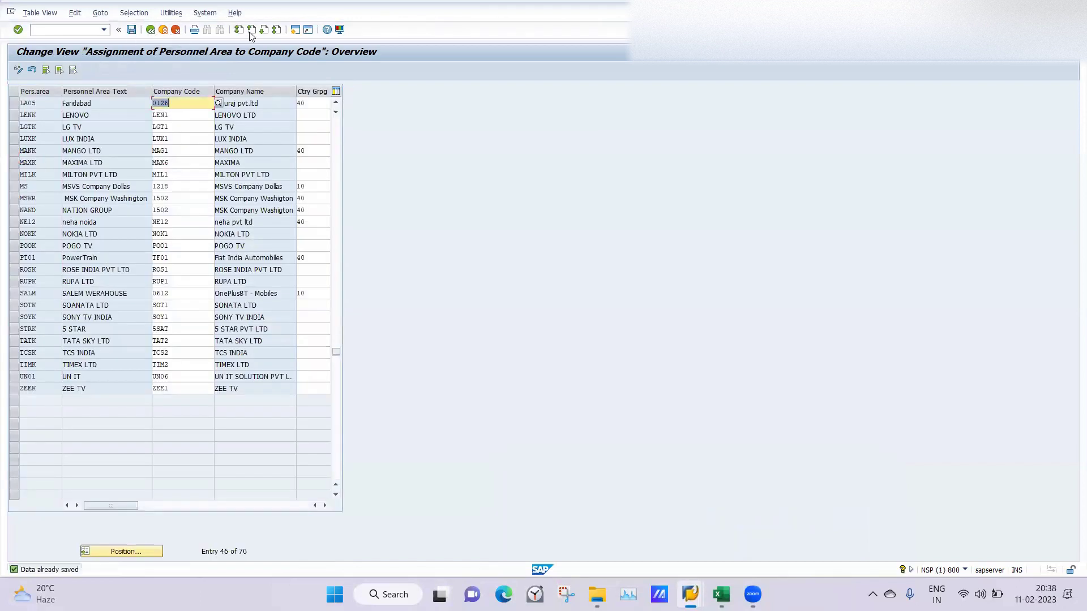
left_click(66, 29)
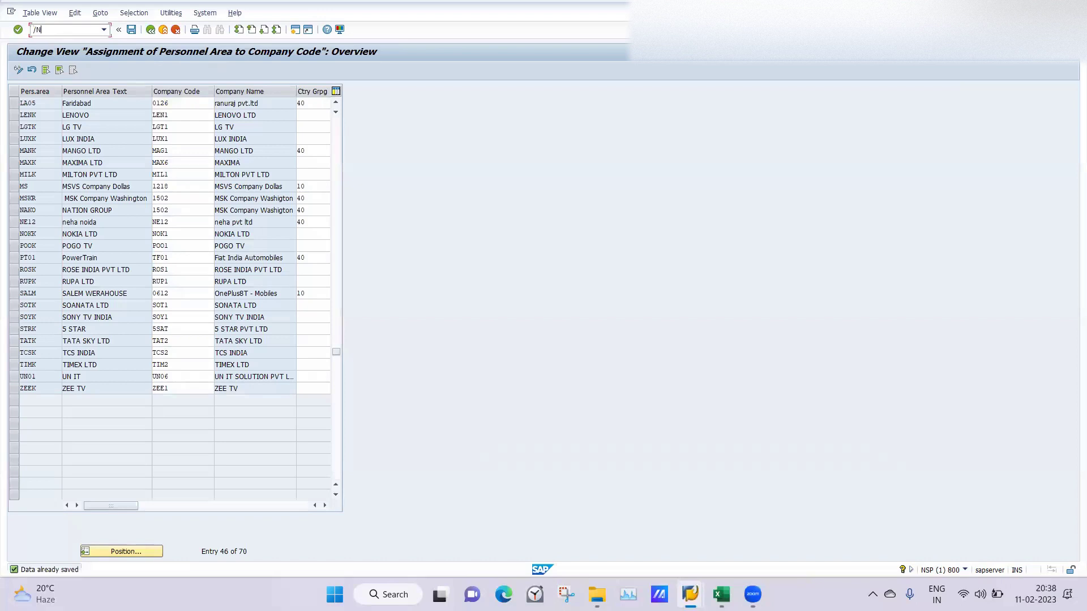
Step: Open PA40 and set the action start date to 11.02.2023
key("Return")
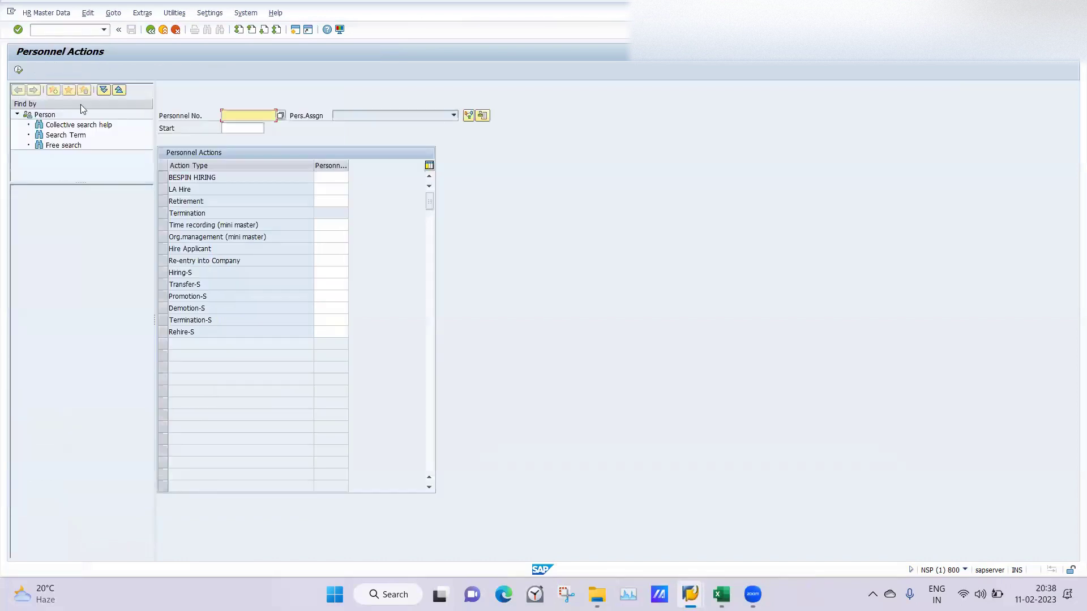
left_click(237, 129)
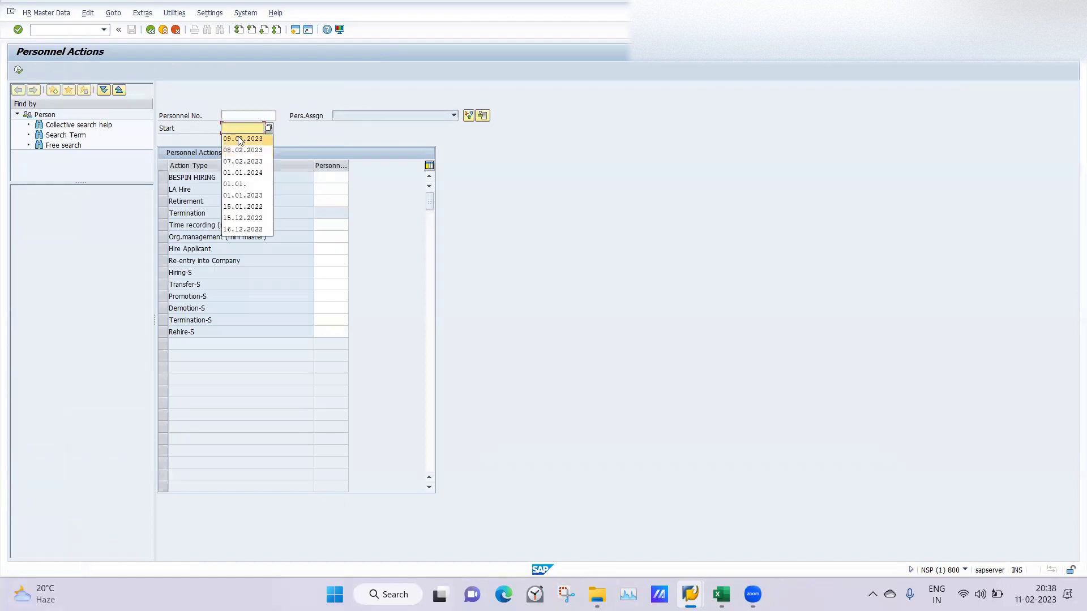
left_click(238, 139)
left_click_drag(231, 129, 210, 133)
type("11")
key("Tab")
key("Tab")
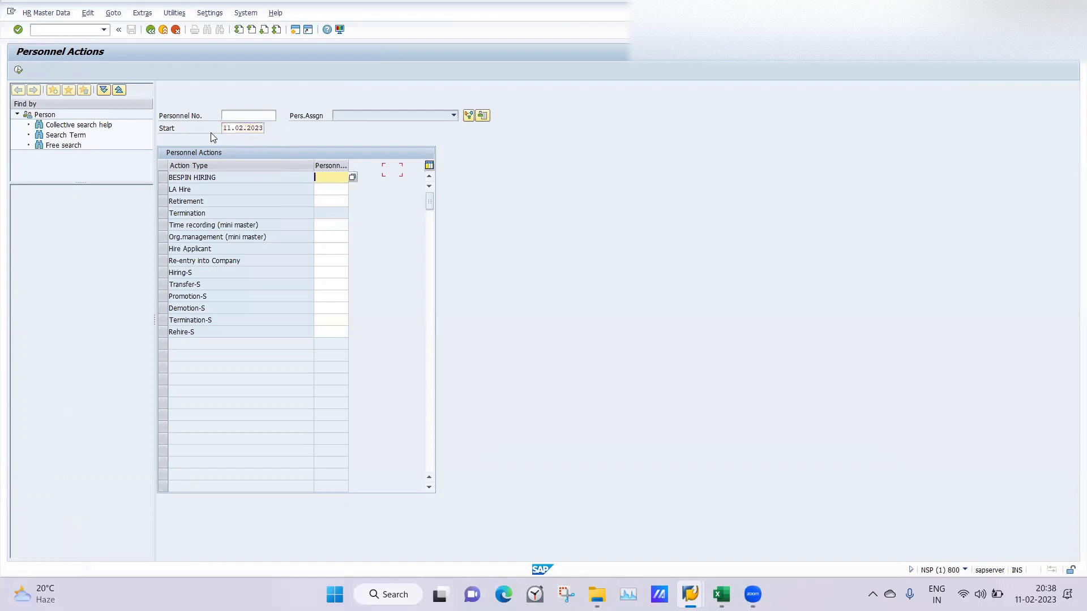
Step: Select the LA Hire action with personnel area LA05
left_click(163, 191)
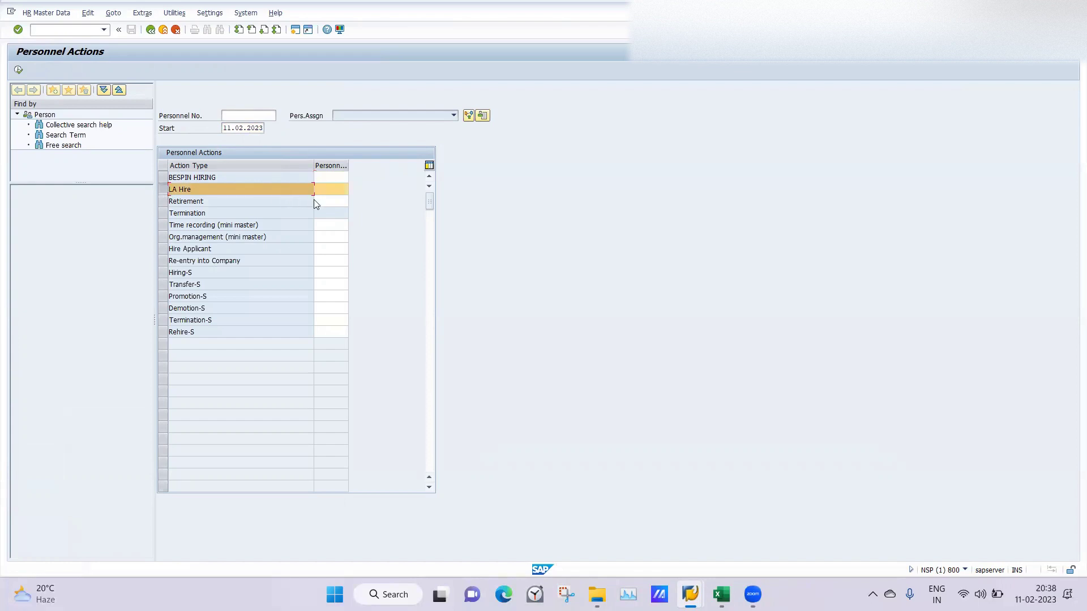
left_click(329, 189)
type("LA05")
key("Return")
Step: Execute LA Hire and fill form of address Mr., last name, first name and birth date from history
left_click(18, 70)
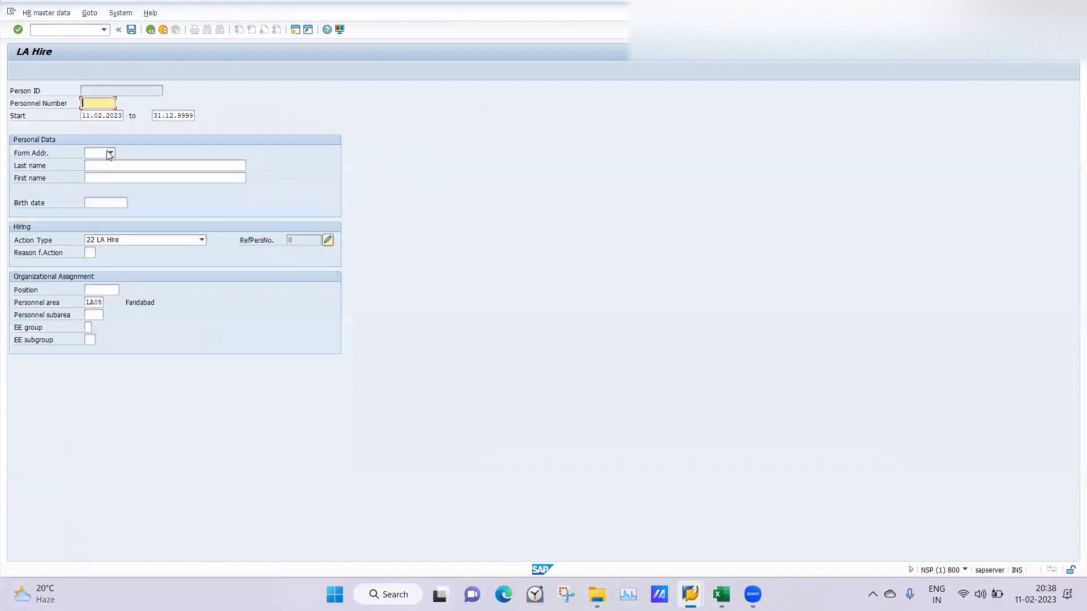
left_click(111, 153)
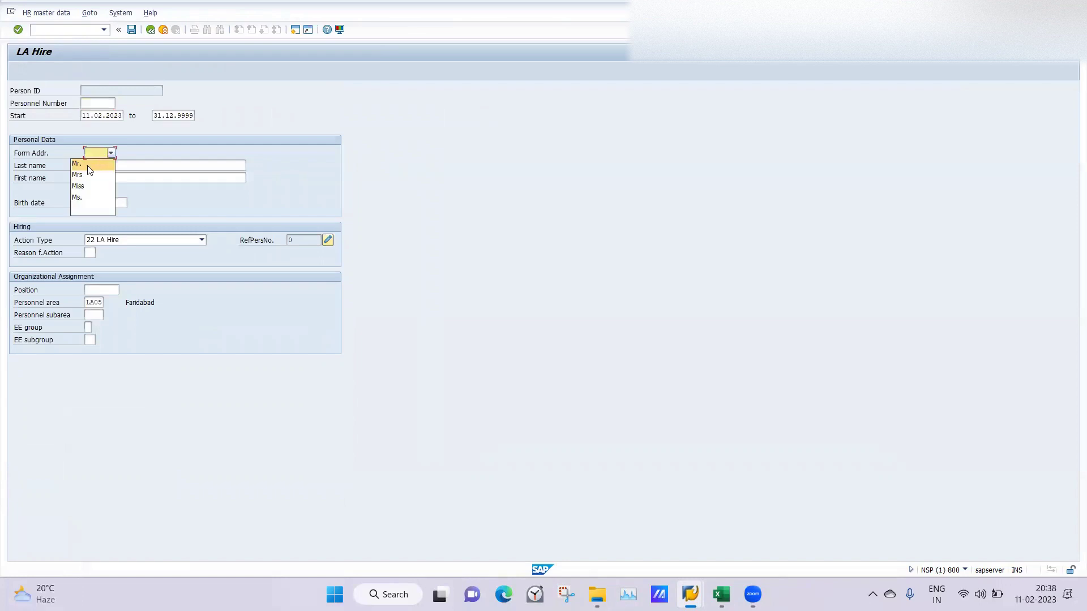
left_click(87, 166)
left_click(116, 166)
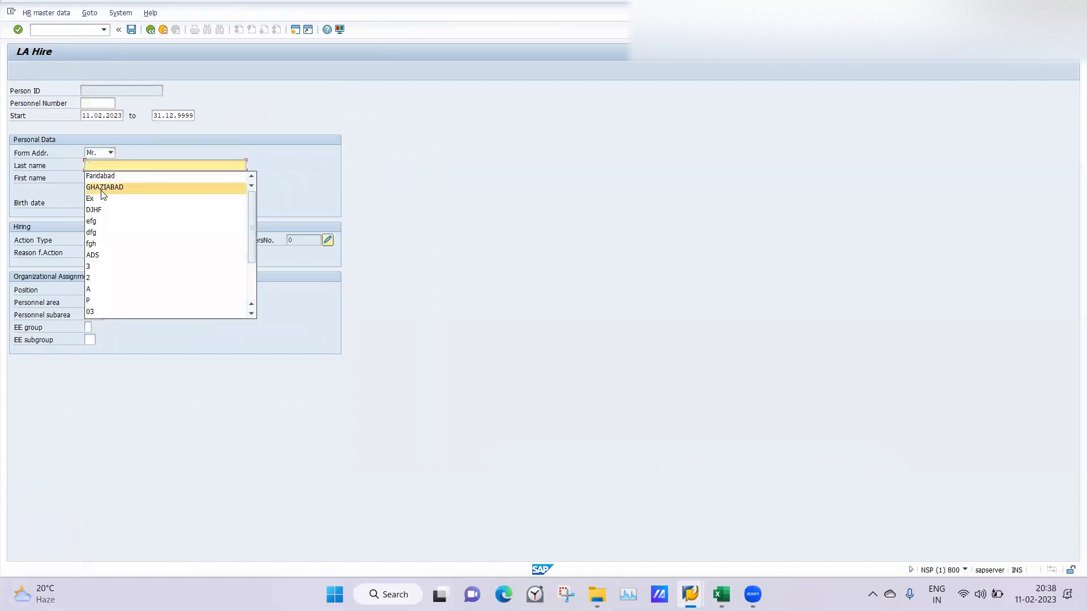
left_click(100, 176)
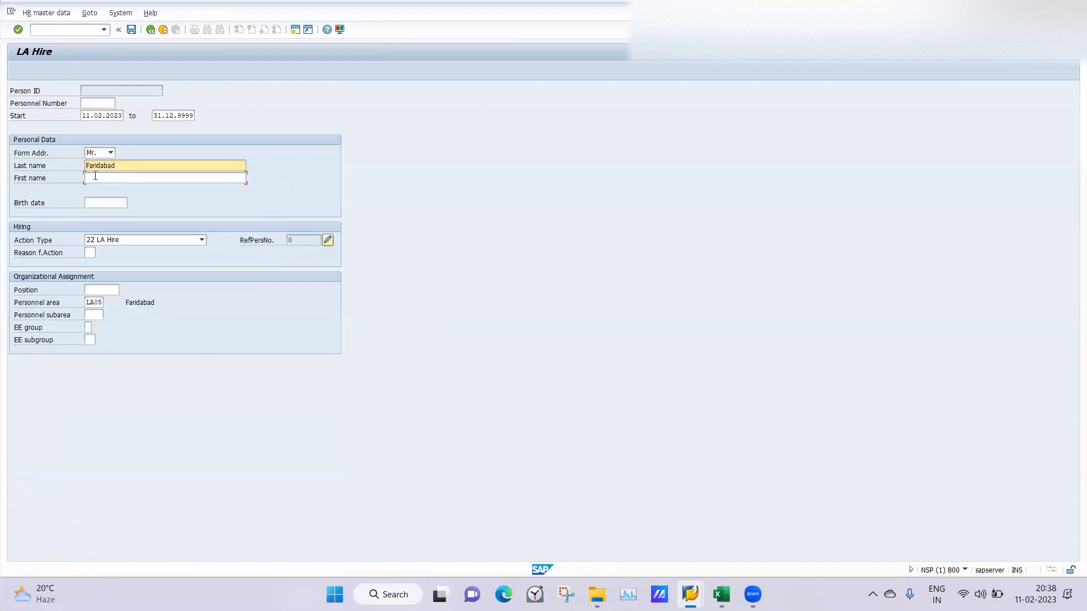
left_click(95, 176)
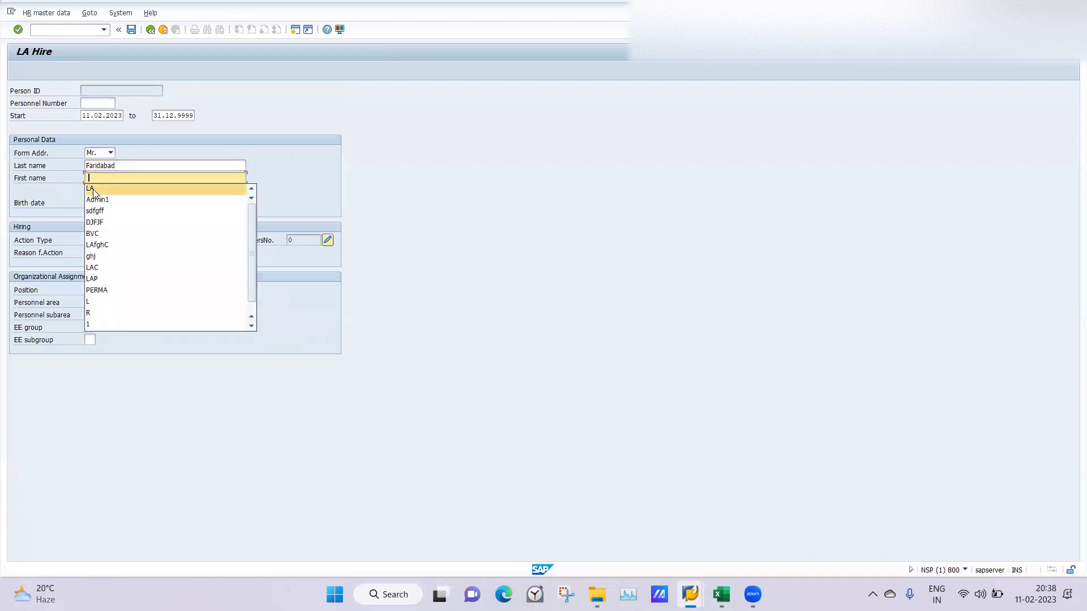
left_click(95, 191)
left_click(96, 202)
left_click(96, 215)
Step: Set action reason 01, position 50015906 and personnel subarea SEC7
left_click(89, 253)
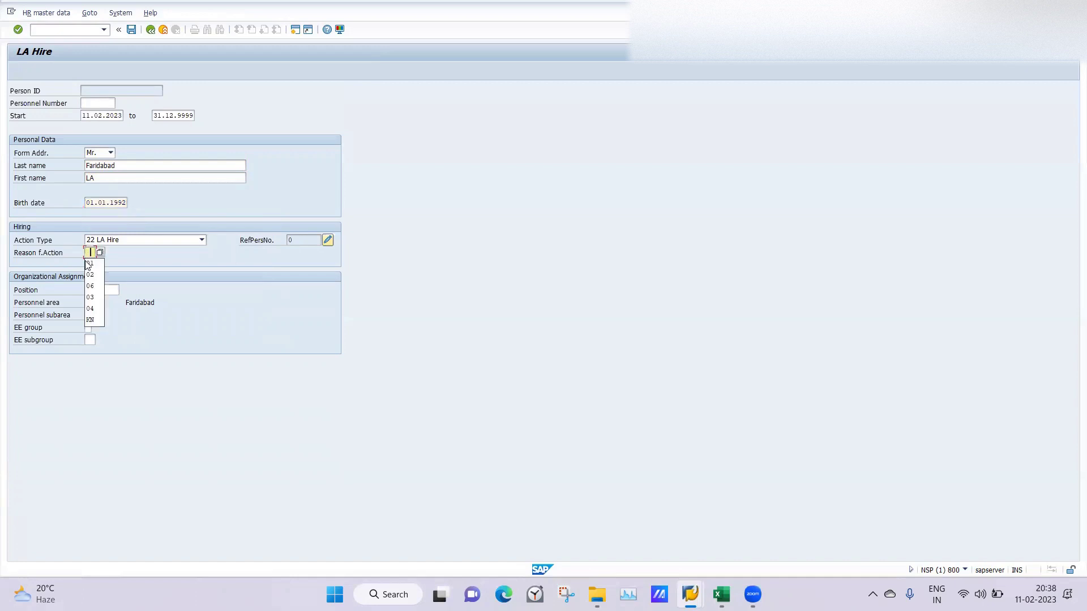
left_click(90, 264)
left_click(101, 289)
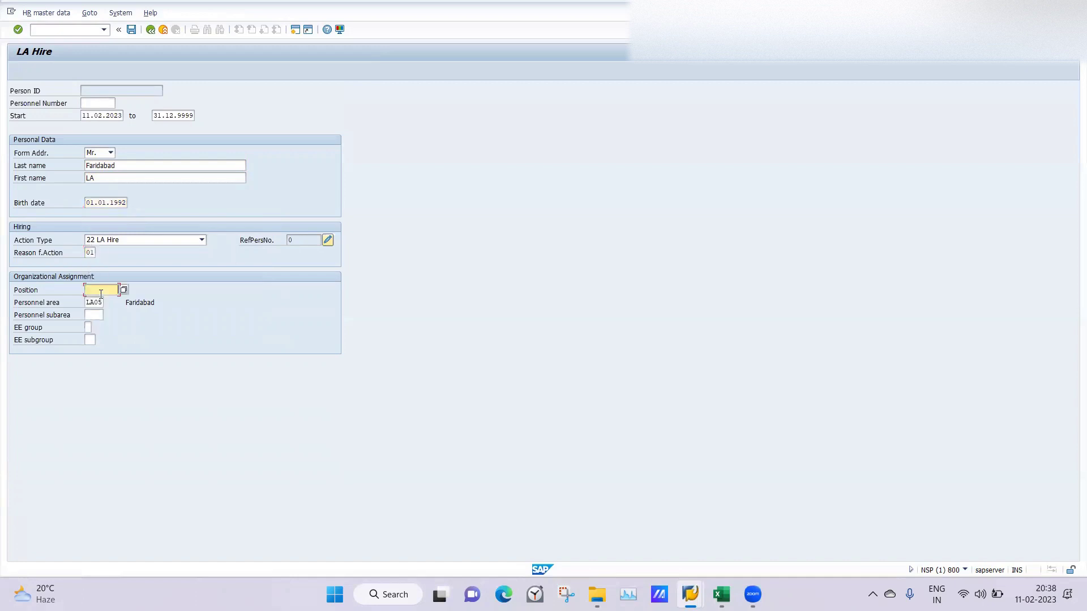
left_click(102, 302)
left_click(98, 316)
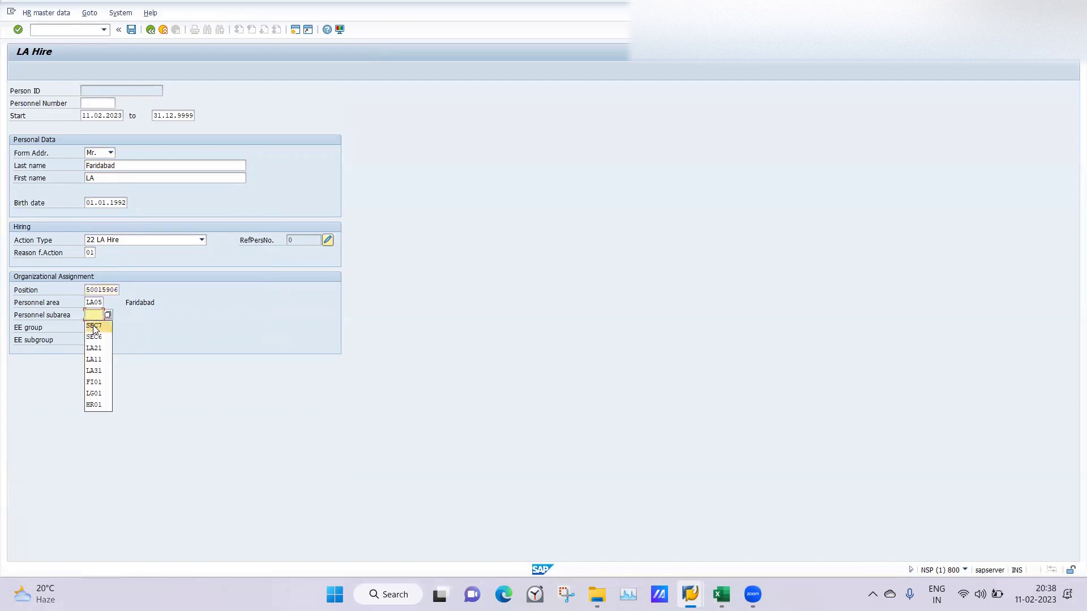
left_click(93, 330)
Step: Set employee group B and subgroup L4, validate the entries and save
left_click(87, 327)
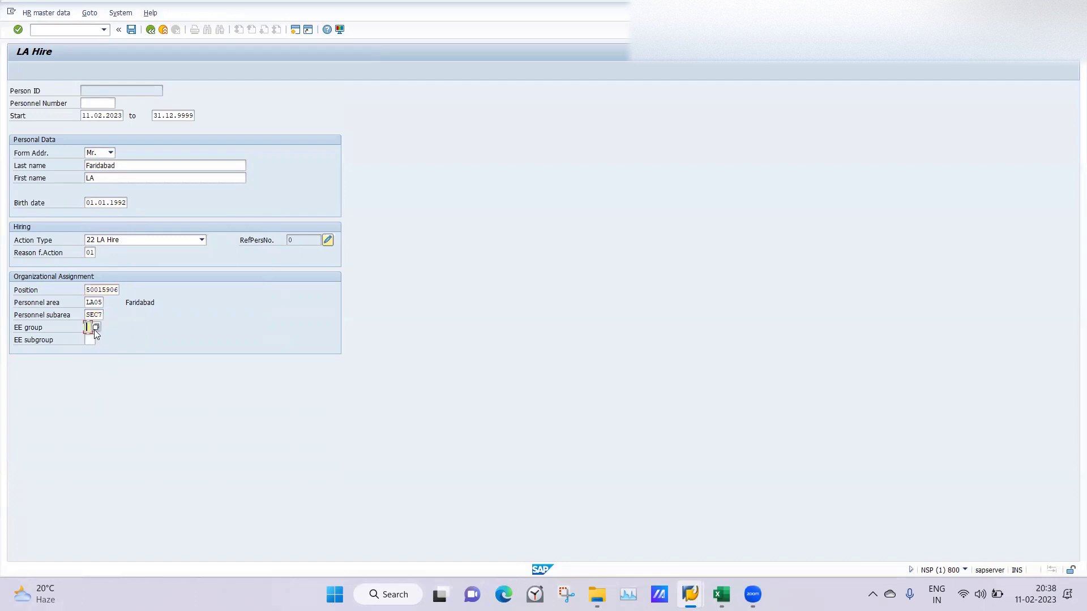
left_click(93, 330)
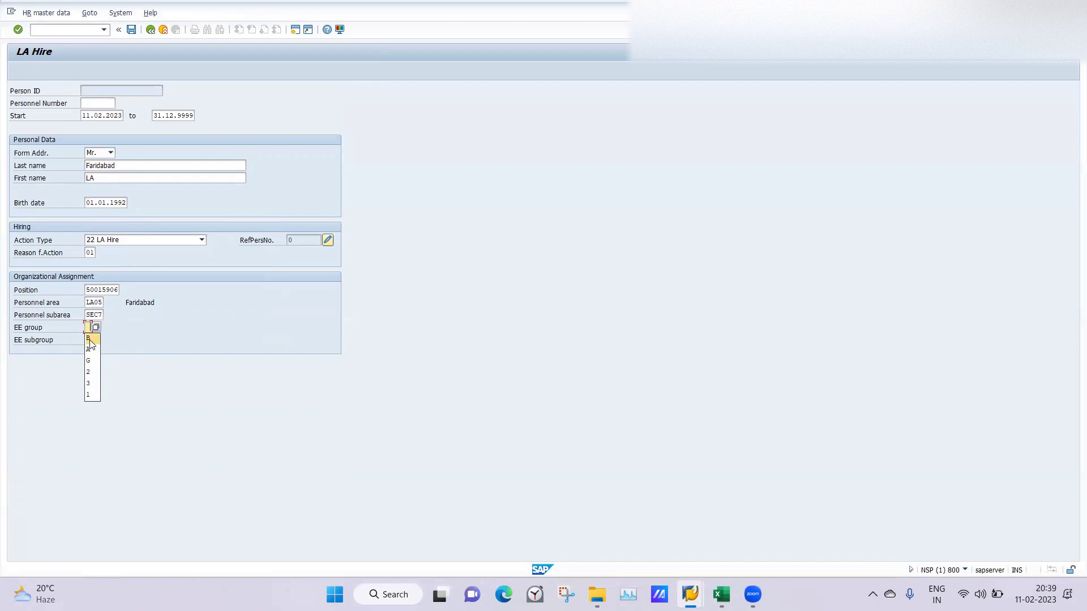
left_click(89, 339)
left_click(89, 339)
left_click(91, 339)
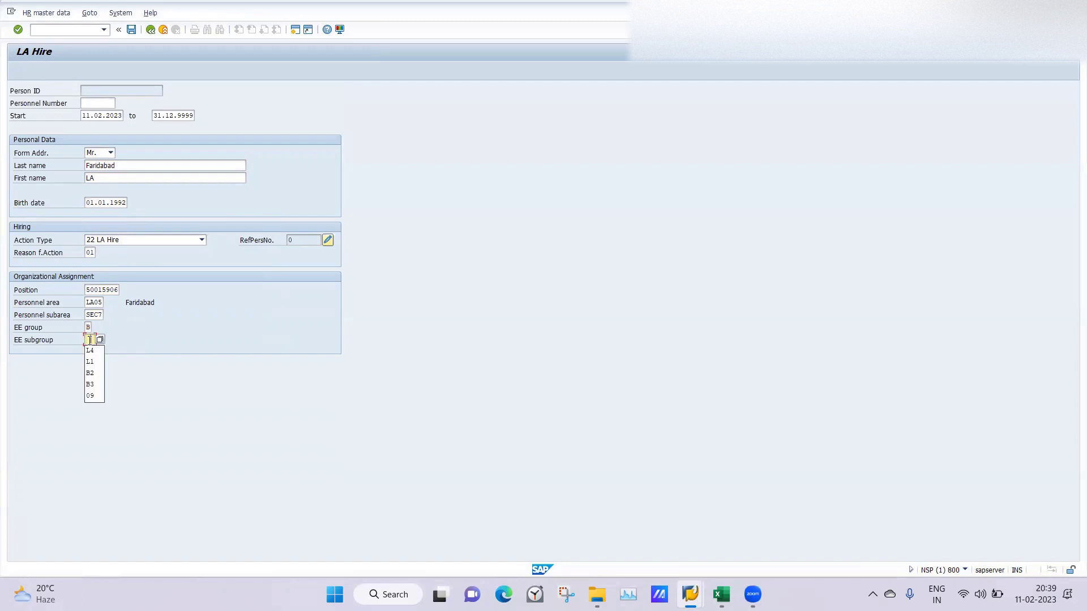
left_click(89, 352)
key("Return")
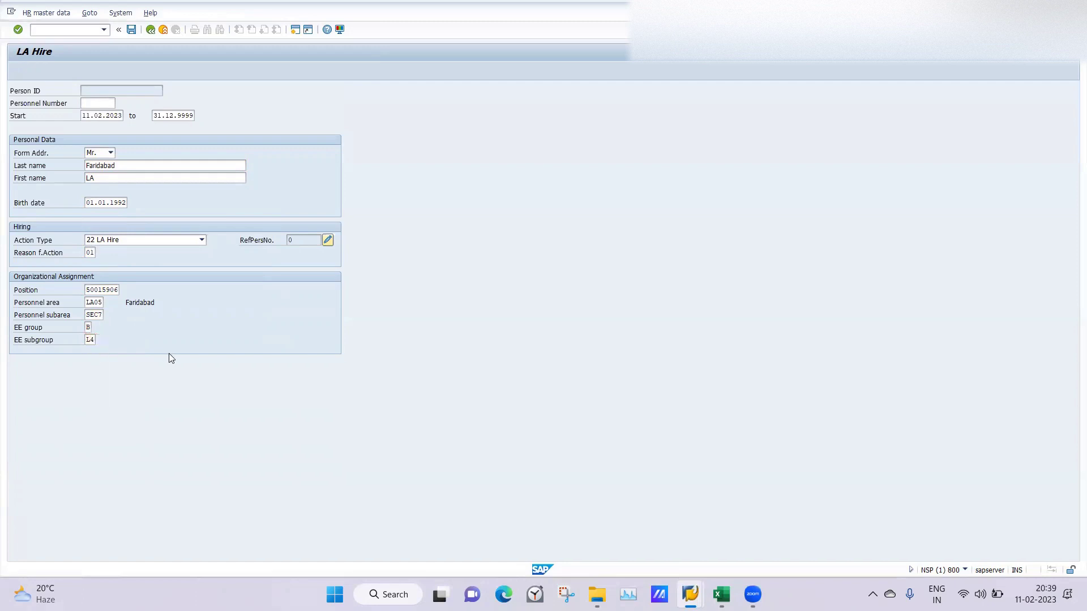
left_click(130, 32)
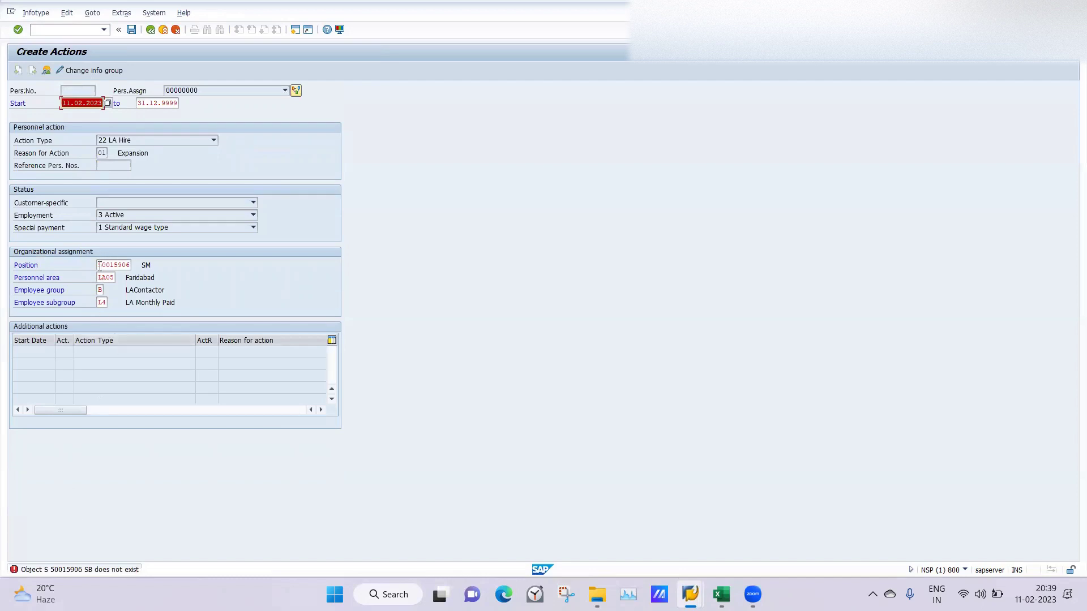
Step: Replace the invalid position with 50015707, then clear it and submit without a position
left_click_drag(101, 268, 146, 265)
key("BackSpace")
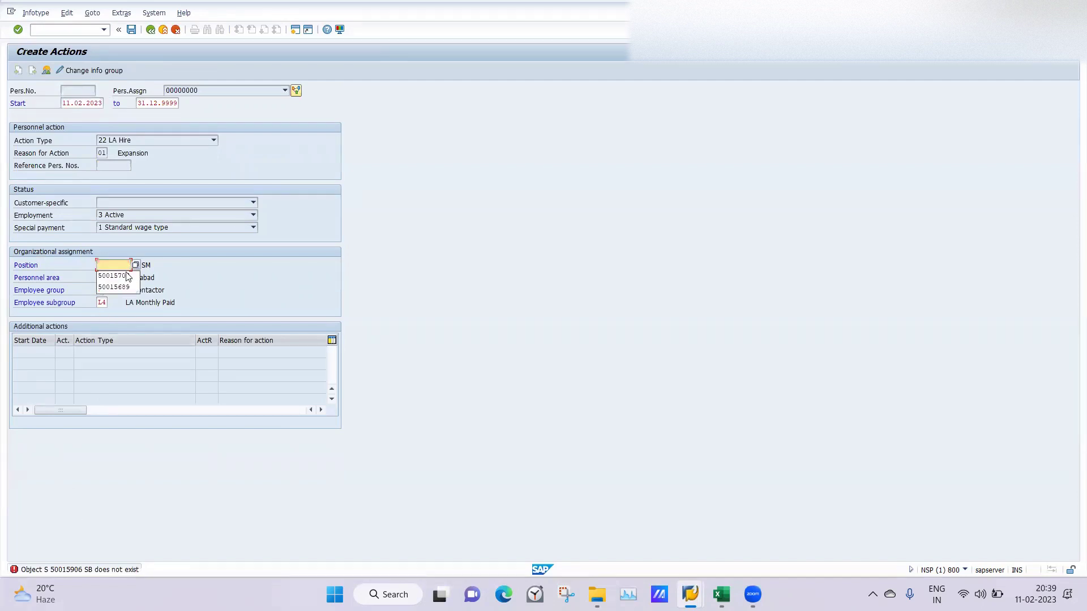
left_click(120, 276)
key("Return")
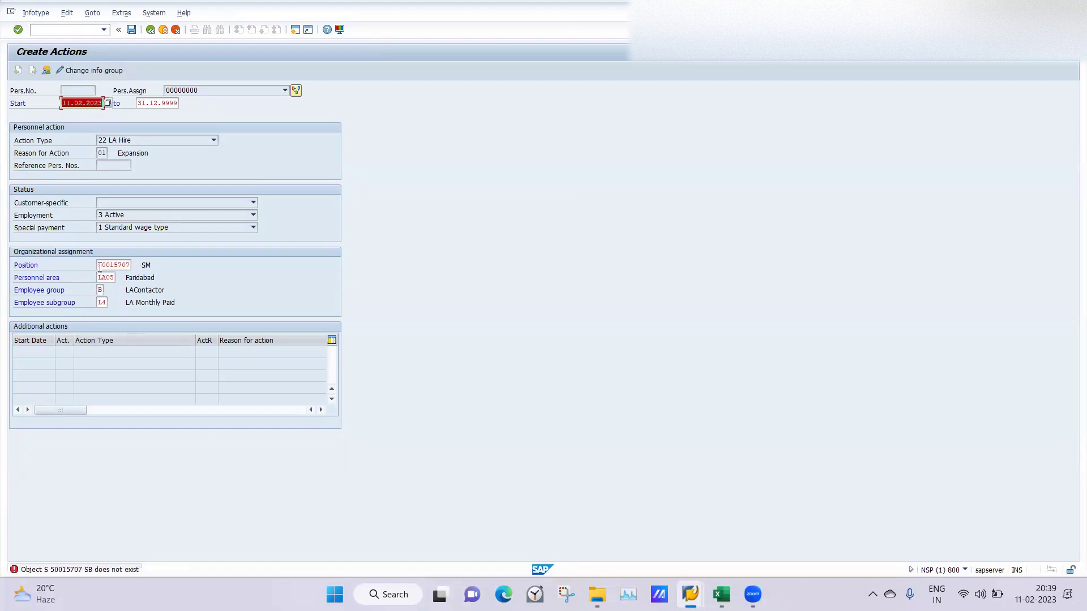
left_click_drag(100, 266, 136, 266)
key("BackSpace")
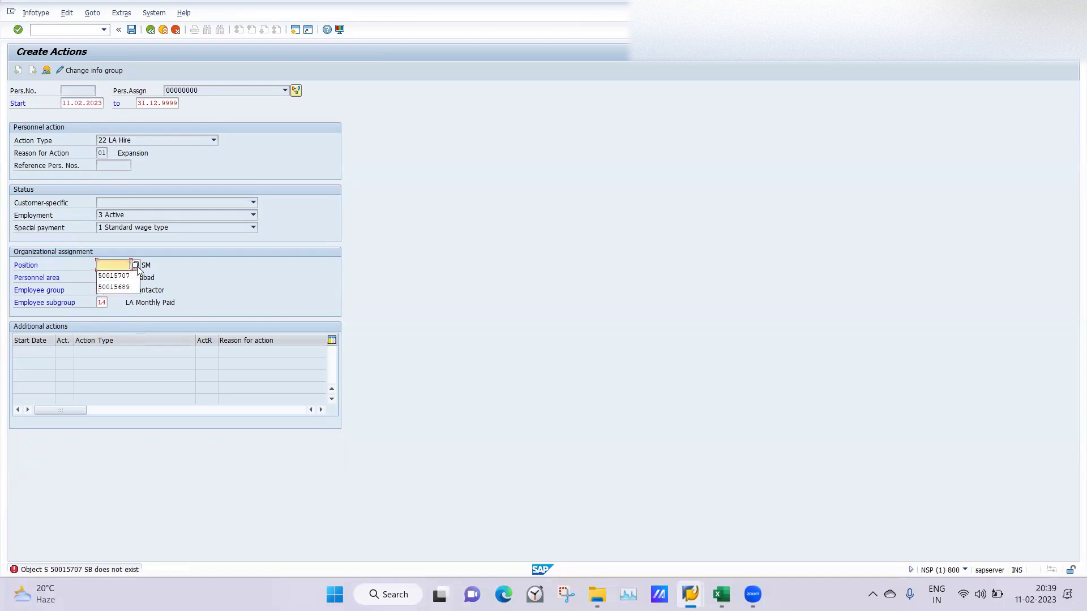
key("Return")
Step: Recheck the position field's previous entries, then move to the additional actions table
left_click(105, 265)
key("BackSpace")
key("BackSpace")
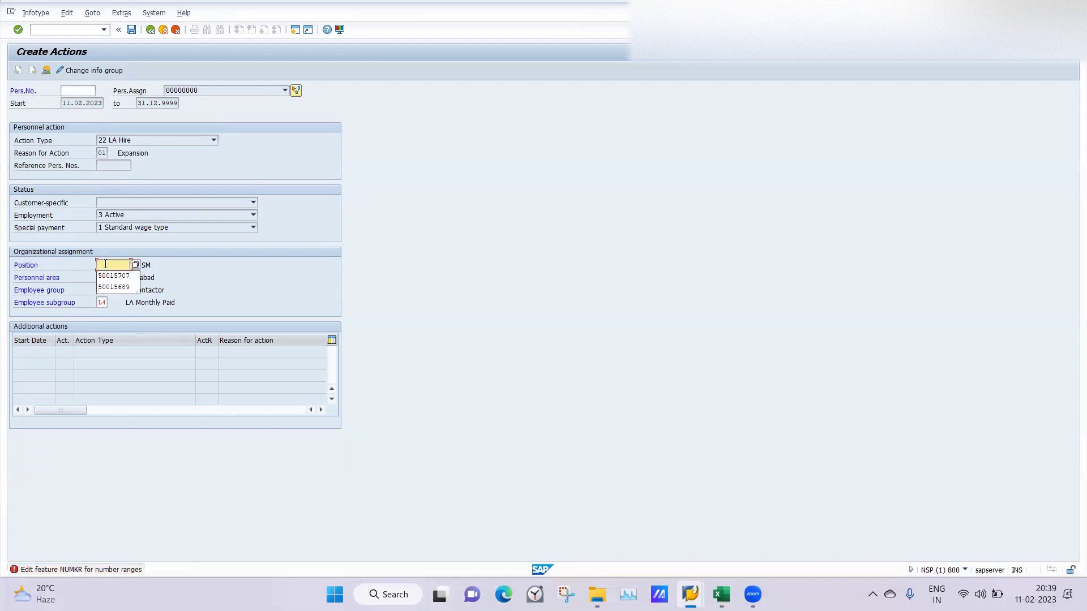
key("ctrl+v")
key("BackSpace")
left_click(108, 386)
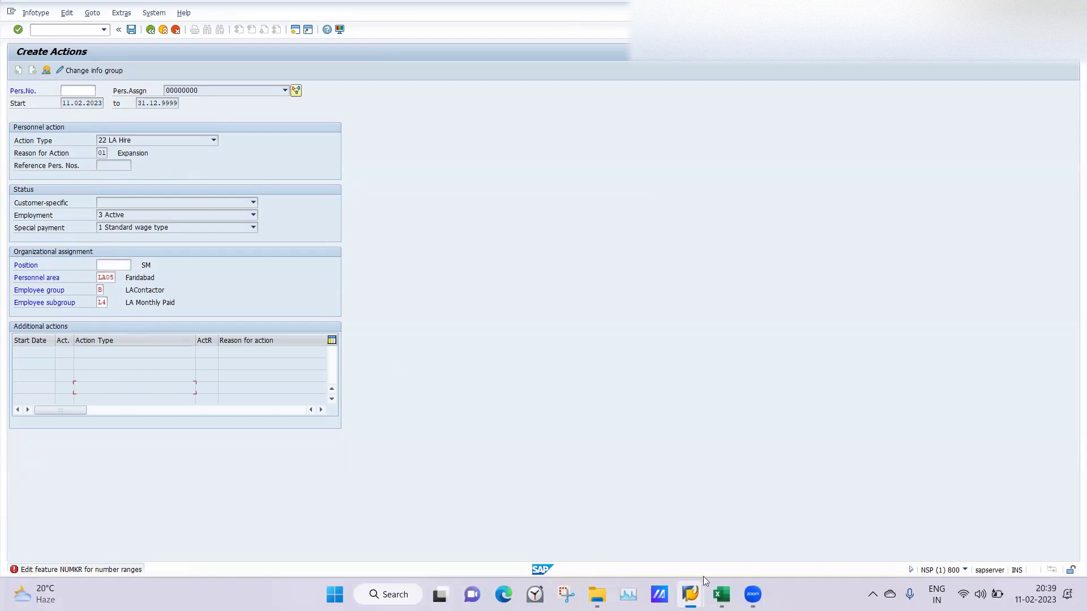
left_click(691, 592)
Step: Open feature NUMKR in PE03 and display its decision tree
left_click(59, 29)
key("Return")
type("numkr")
key("Return")
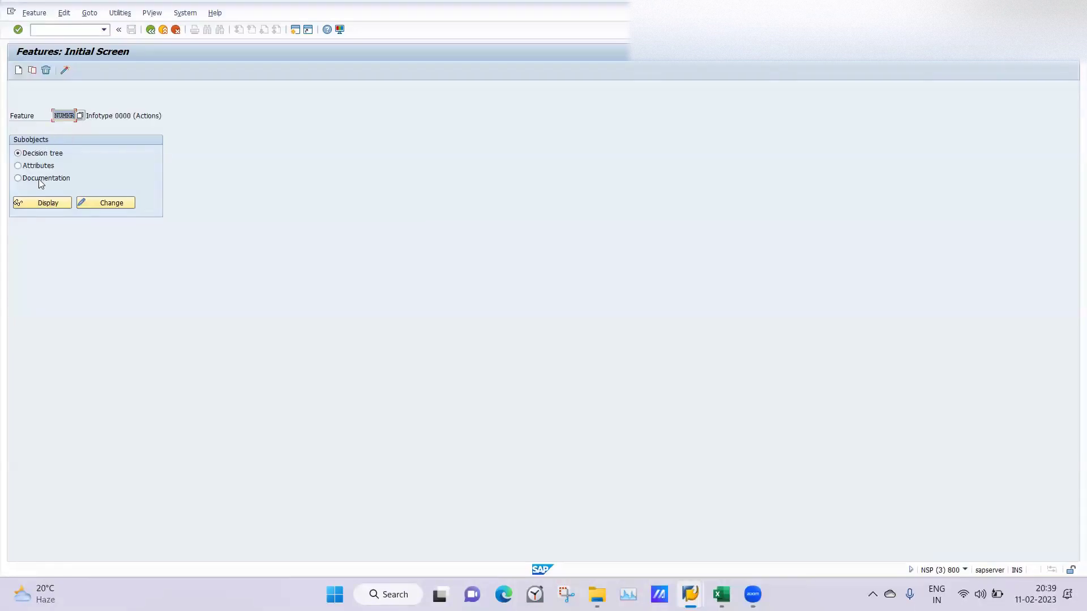
left_click(46, 202)
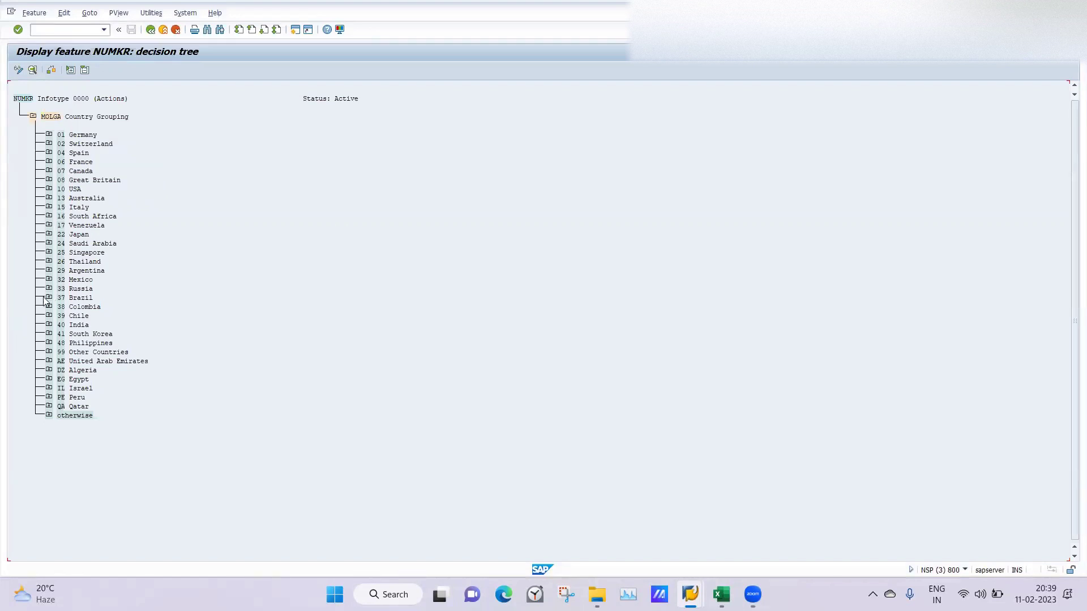
Step: Expand 40 India > company codes > 0123 to its personnel area branch, then collapse 0123
left_click(48, 325)
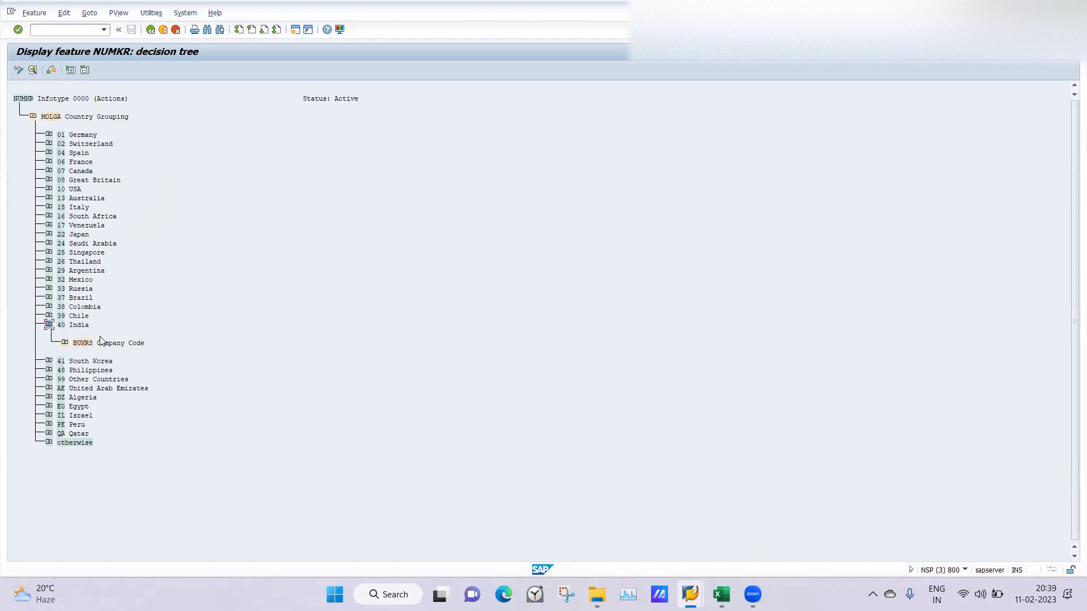
left_click(64, 344)
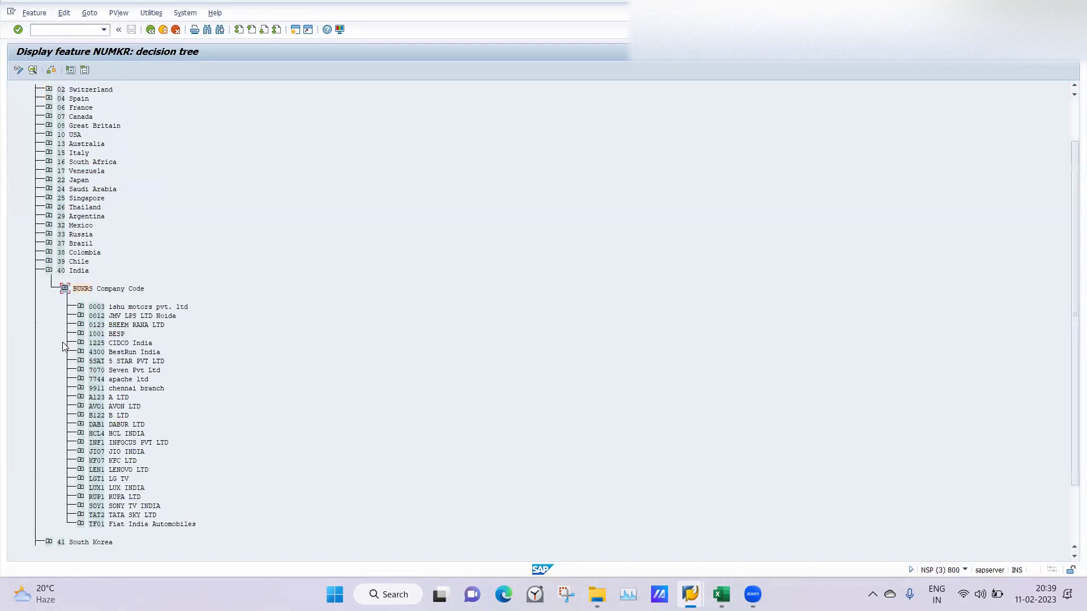
left_click(81, 325)
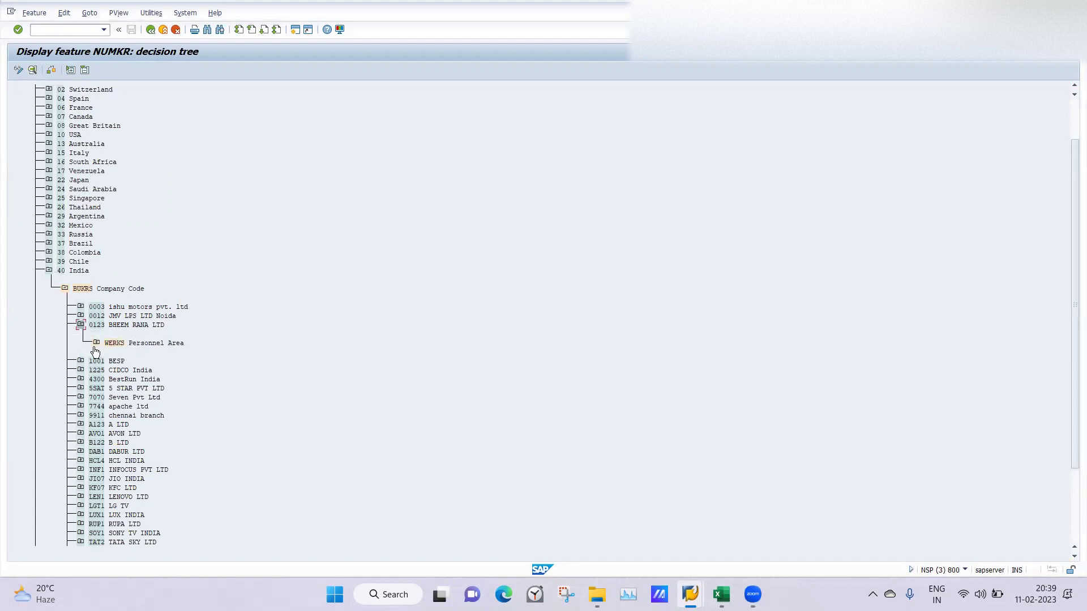
left_click(96, 343)
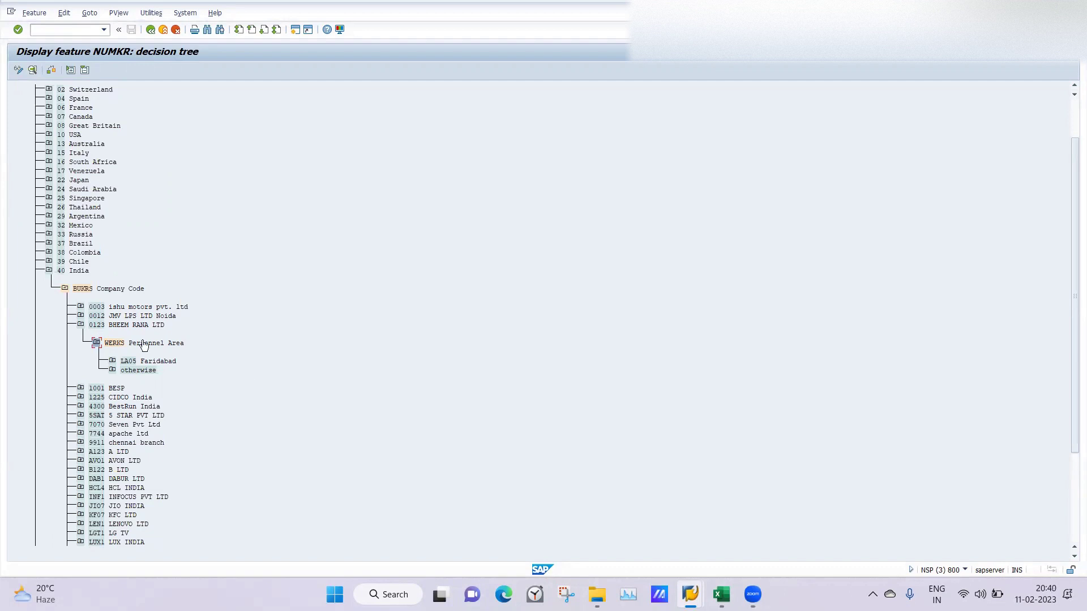
left_click(79, 326)
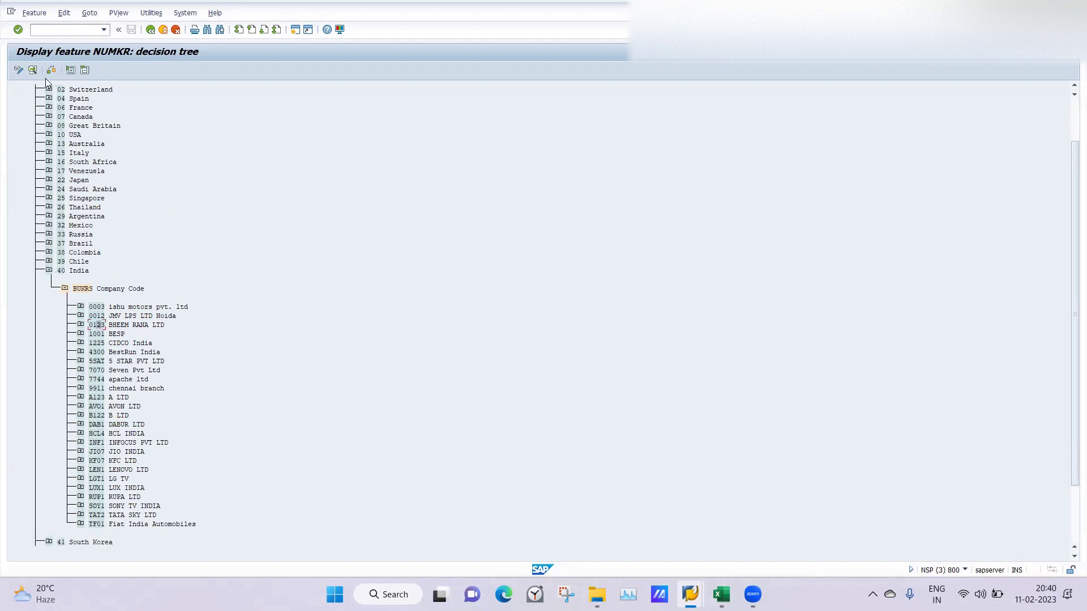
Step: In change mode, expand India's company code 0123 down to LA05 Faridabad's return value
left_click(19, 70)
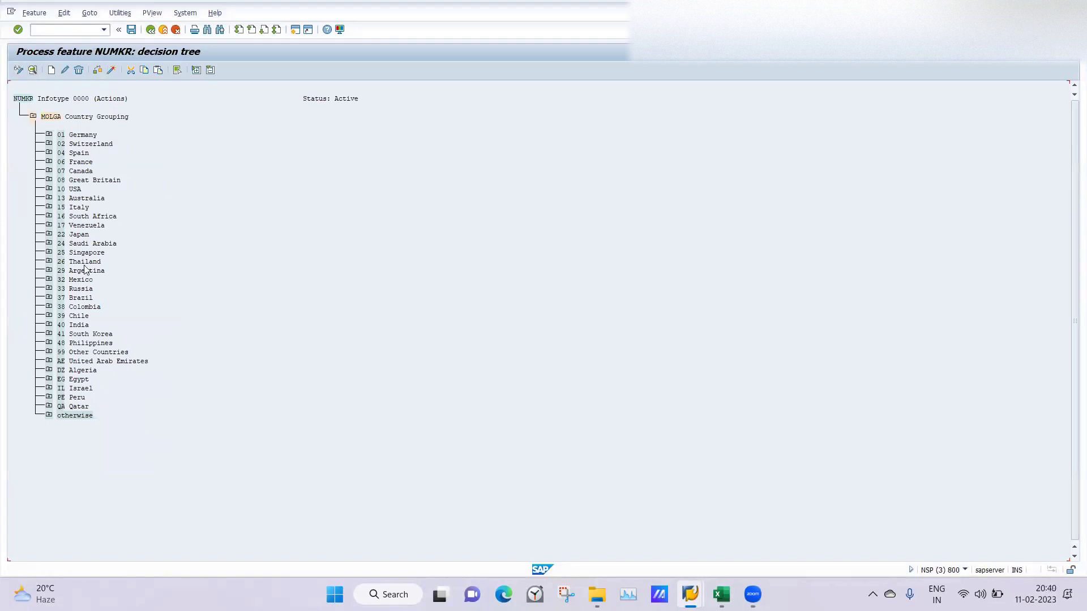
left_click(50, 325)
left_click(65, 344)
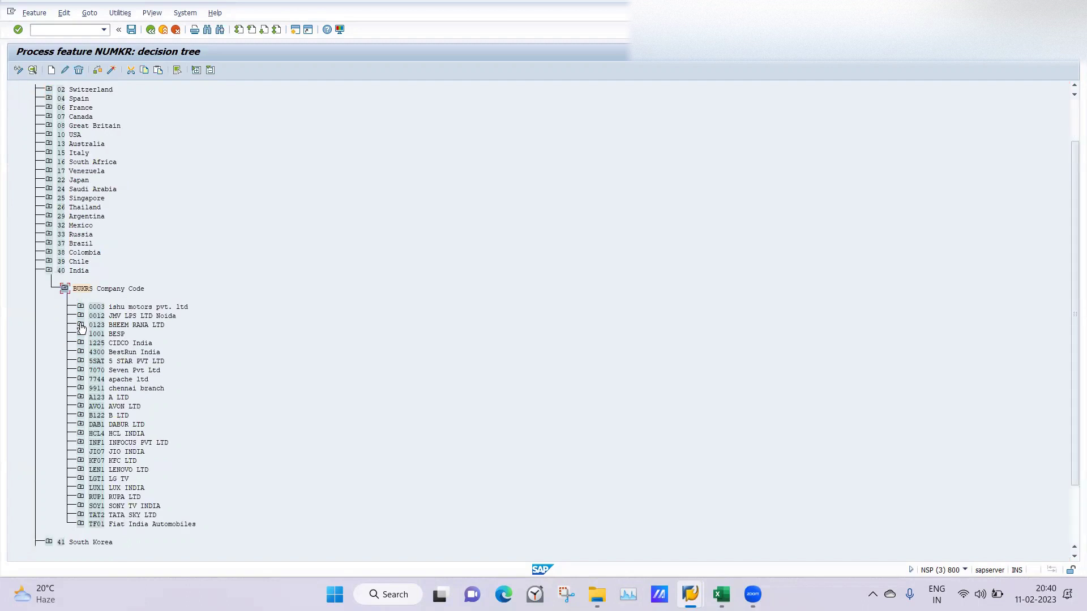
left_click(80, 324)
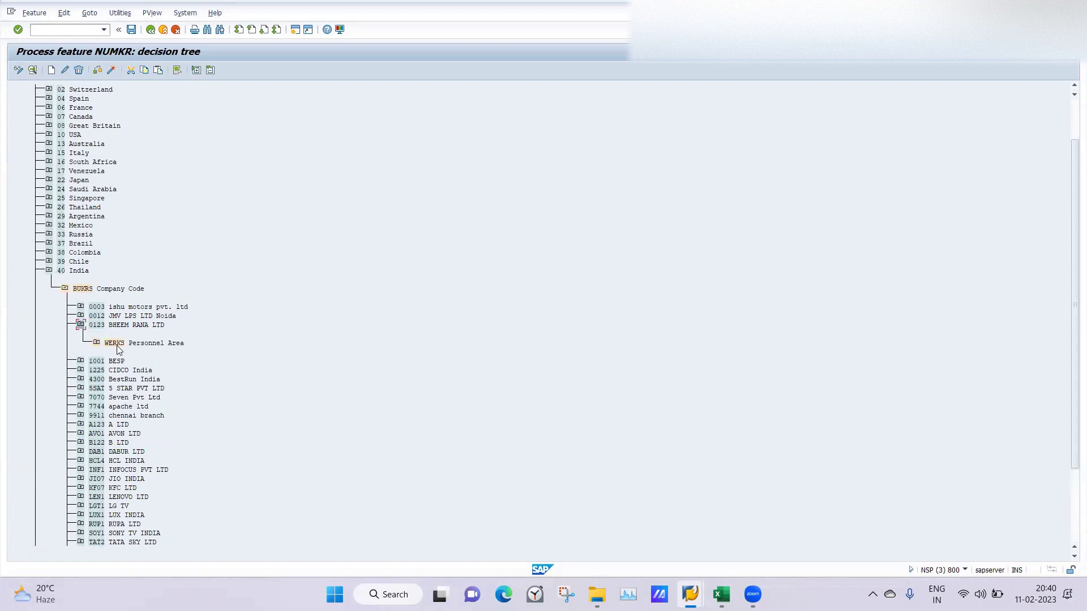
left_click(96, 345)
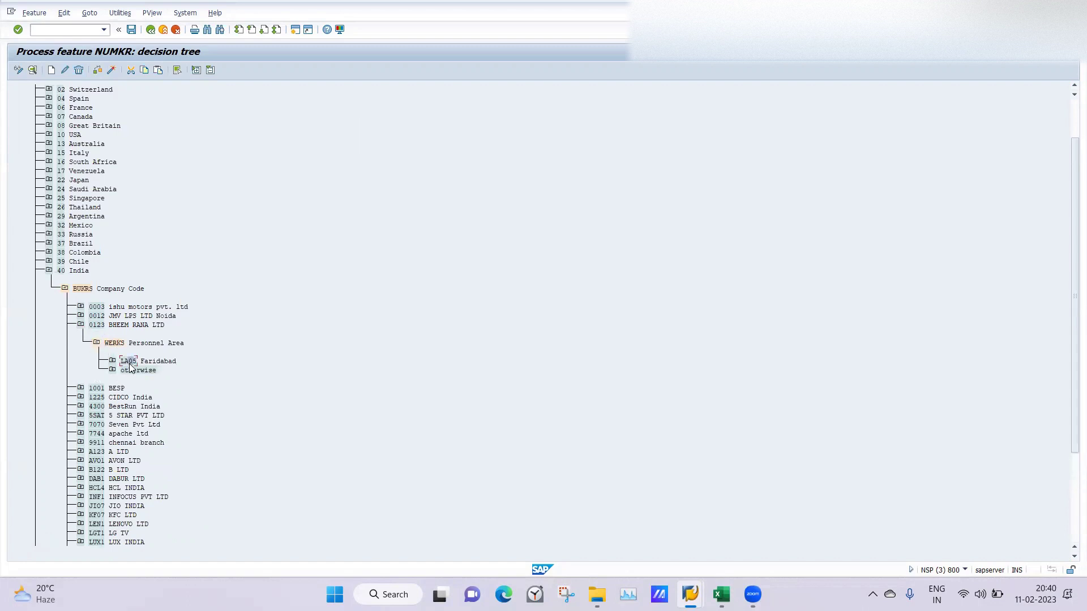
left_click(113, 361)
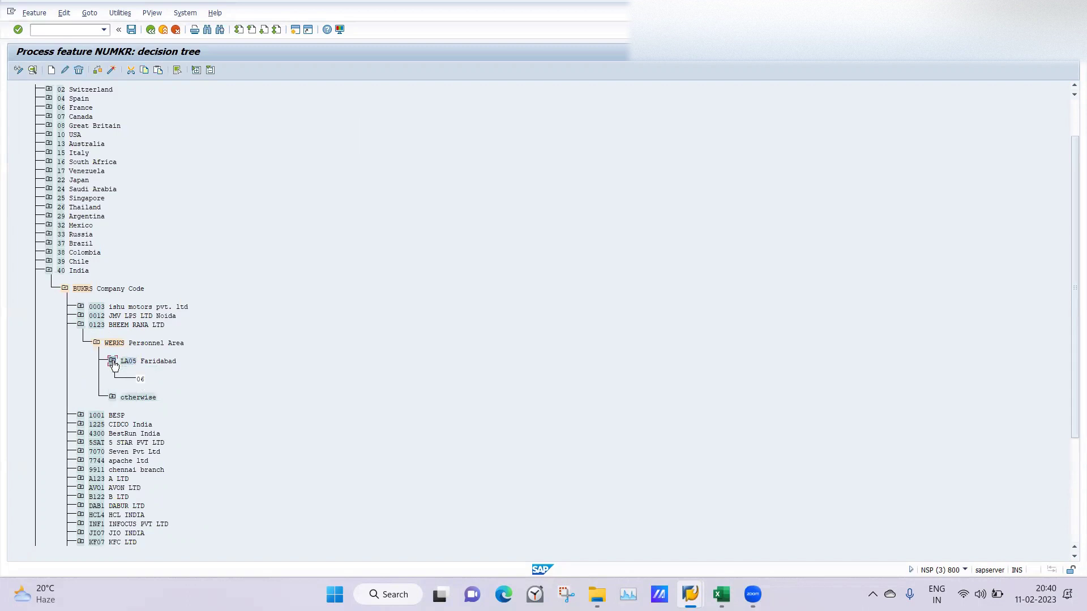
Step: Delete the 06 return value and the LA05 Faridabad node under 0123
left_click(78, 70)
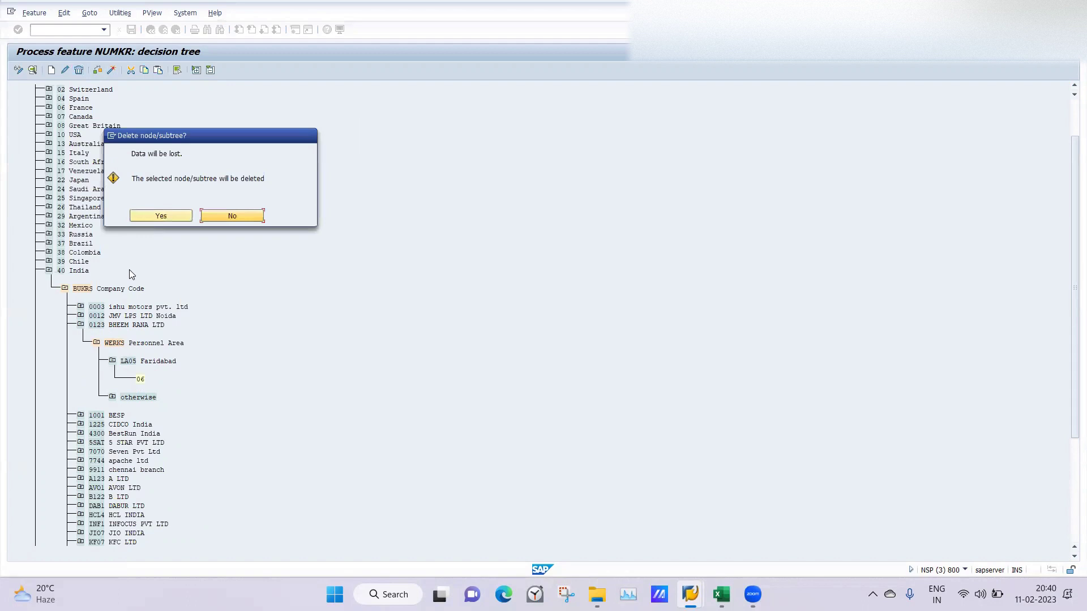
left_click(161, 217)
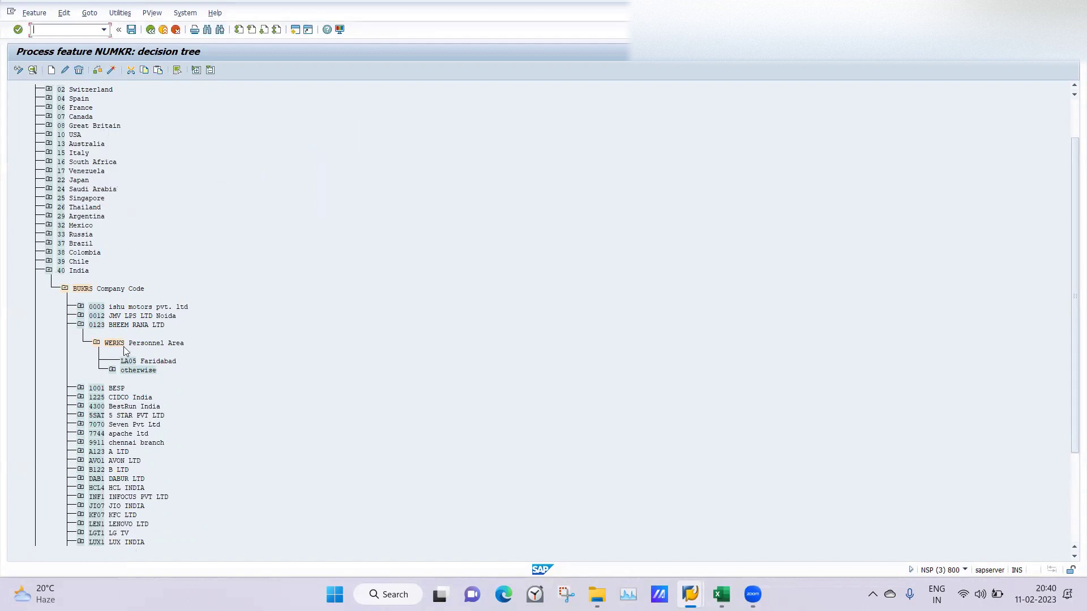
left_click(81, 71)
left_click(162, 219)
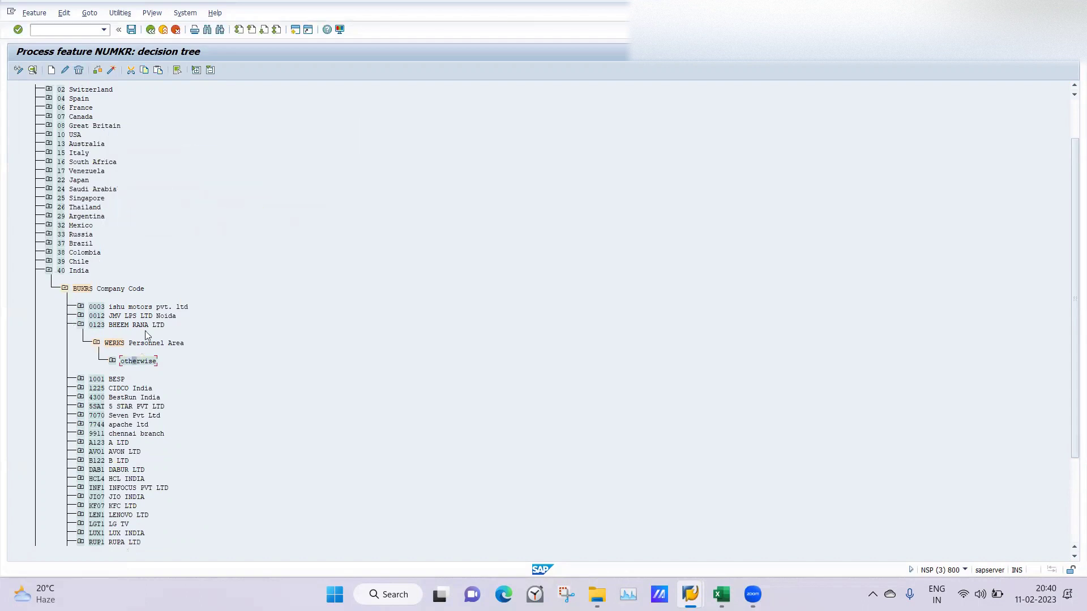
Step: Activate NUMKR under the customizing request and collapse company code 0123
left_click(98, 70)
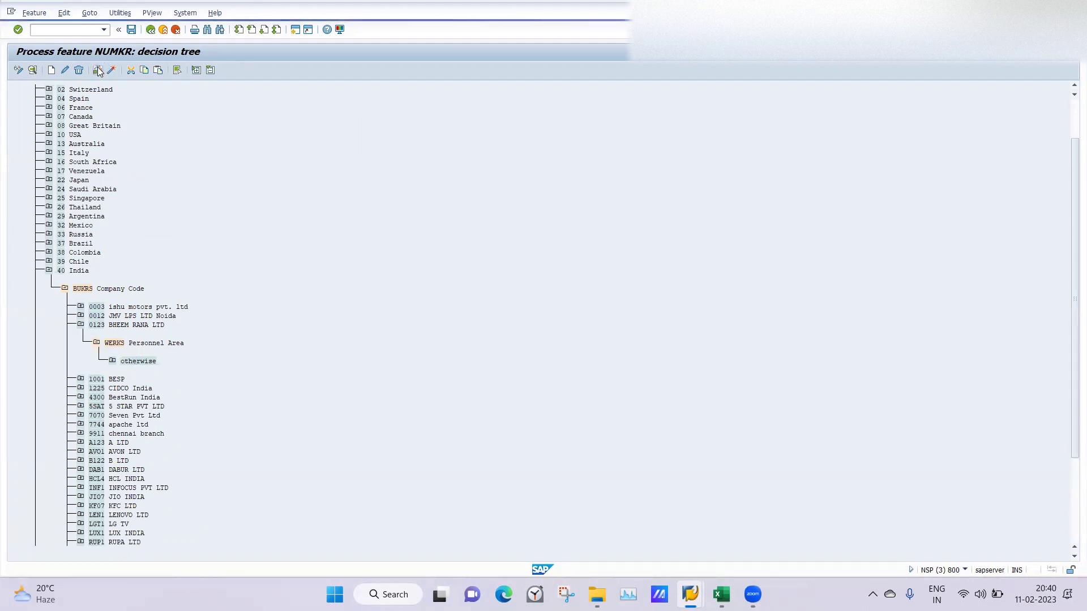
left_click(110, 70)
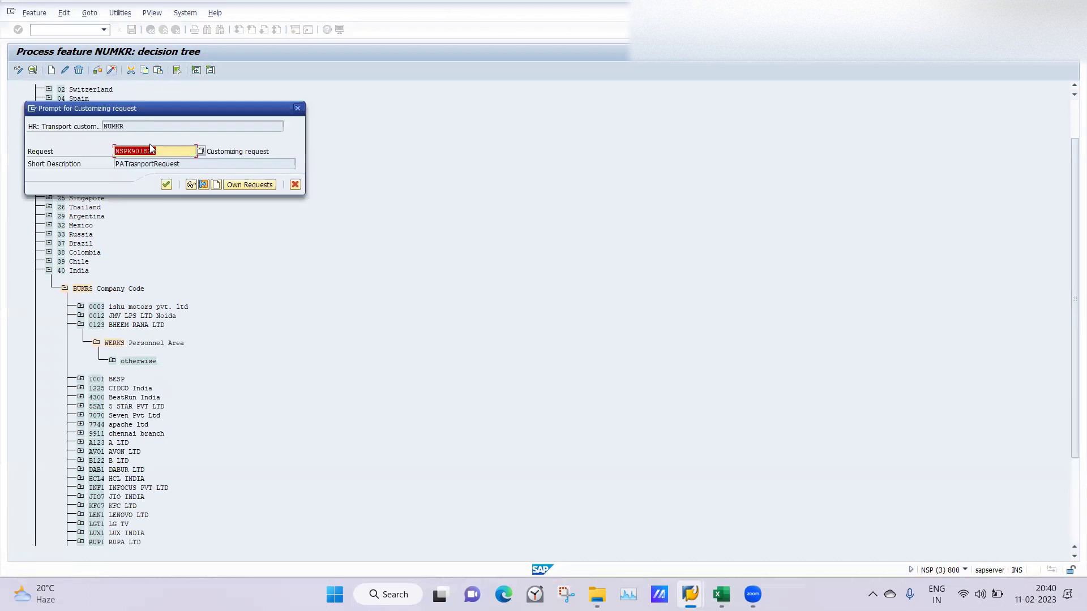
left_click(166, 184)
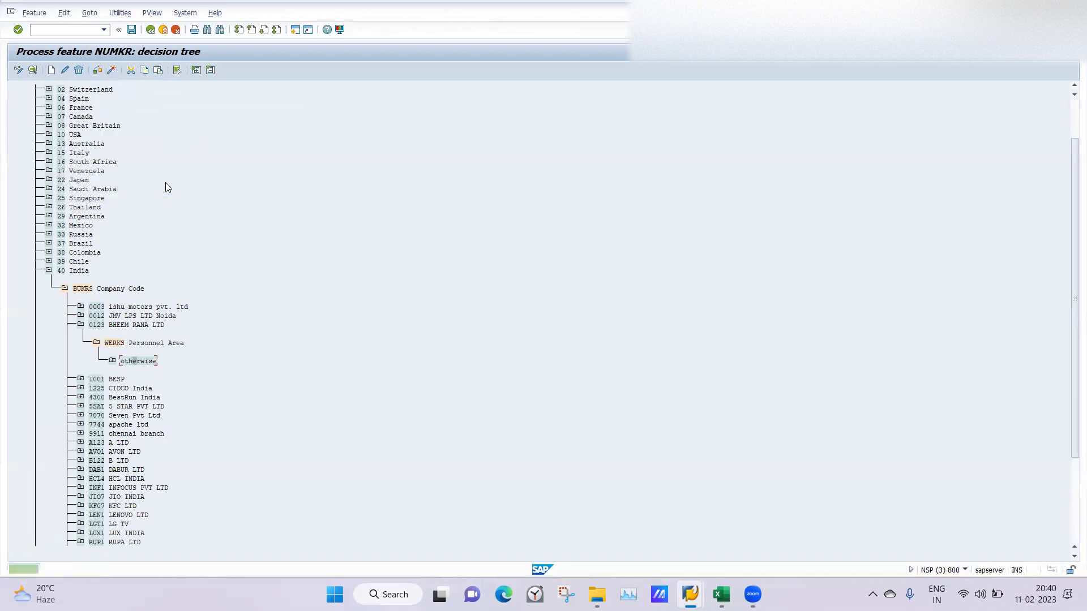
left_click(80, 325)
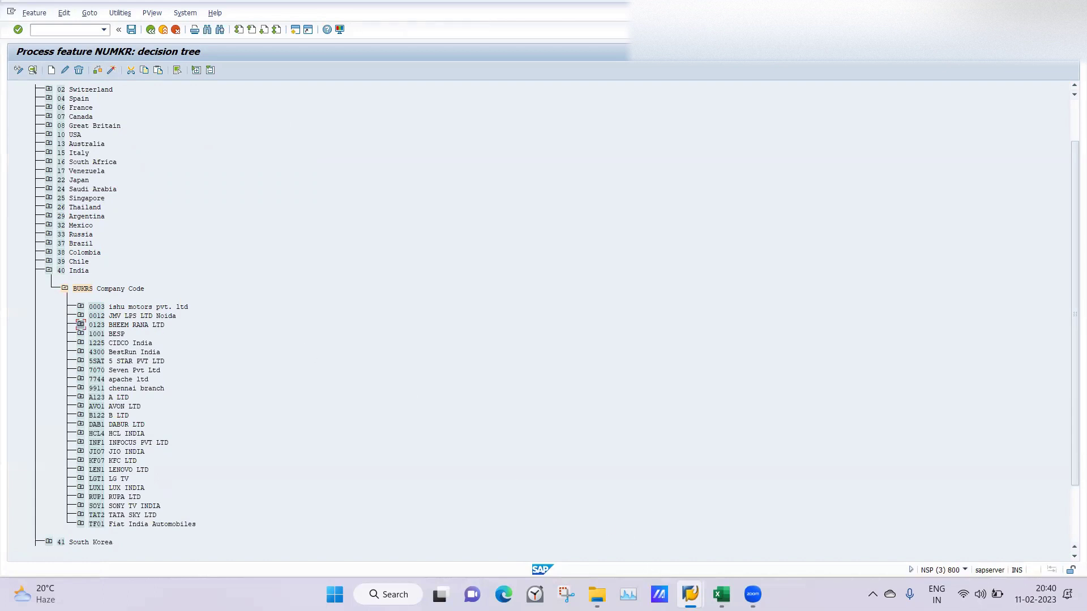
mouse_move(690, 595)
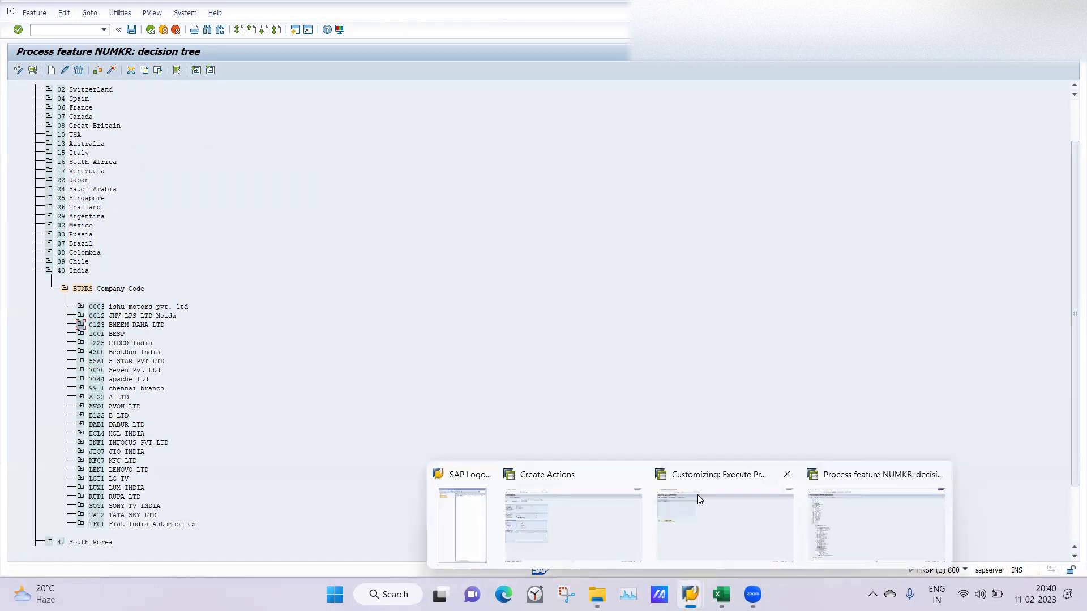
Step: Create company code 0126 under India's BUKRS branch, picking it from the value list
left_click(724, 528)
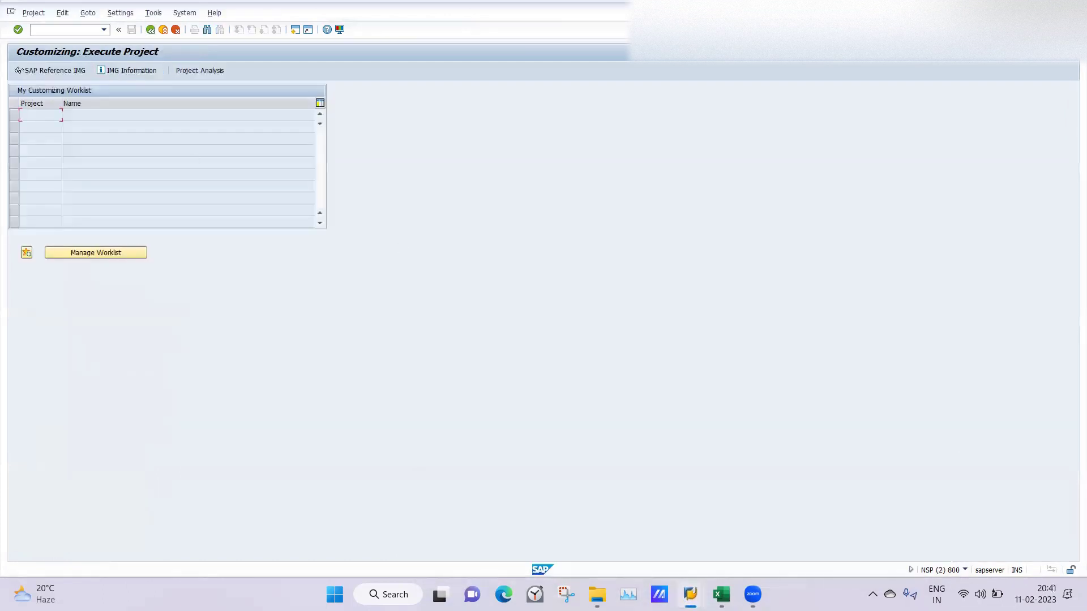
mouse_move(690, 594)
left_click(862, 533)
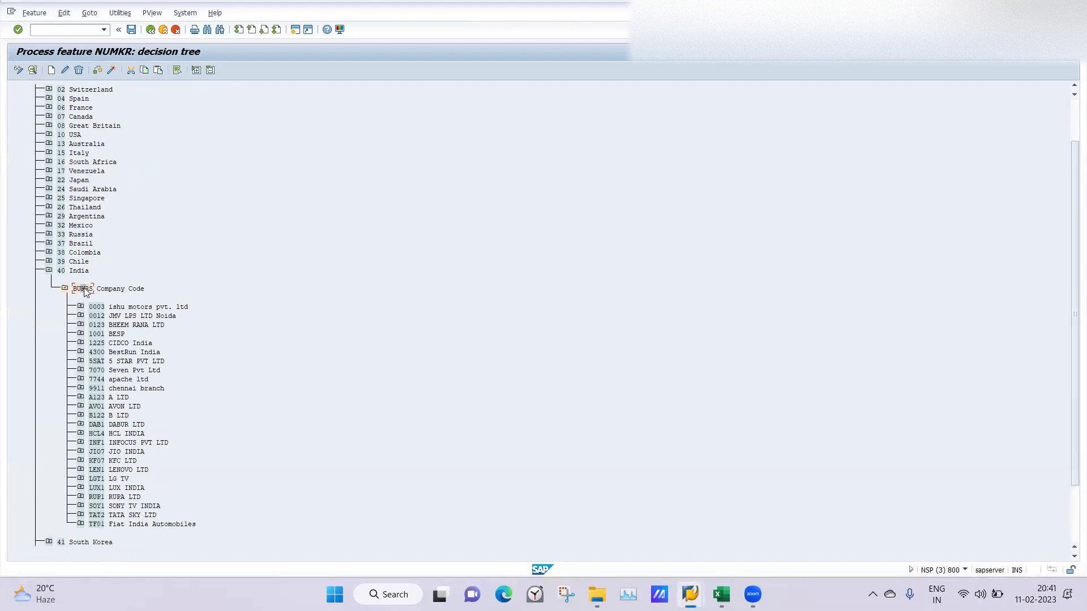
left_click(51, 70)
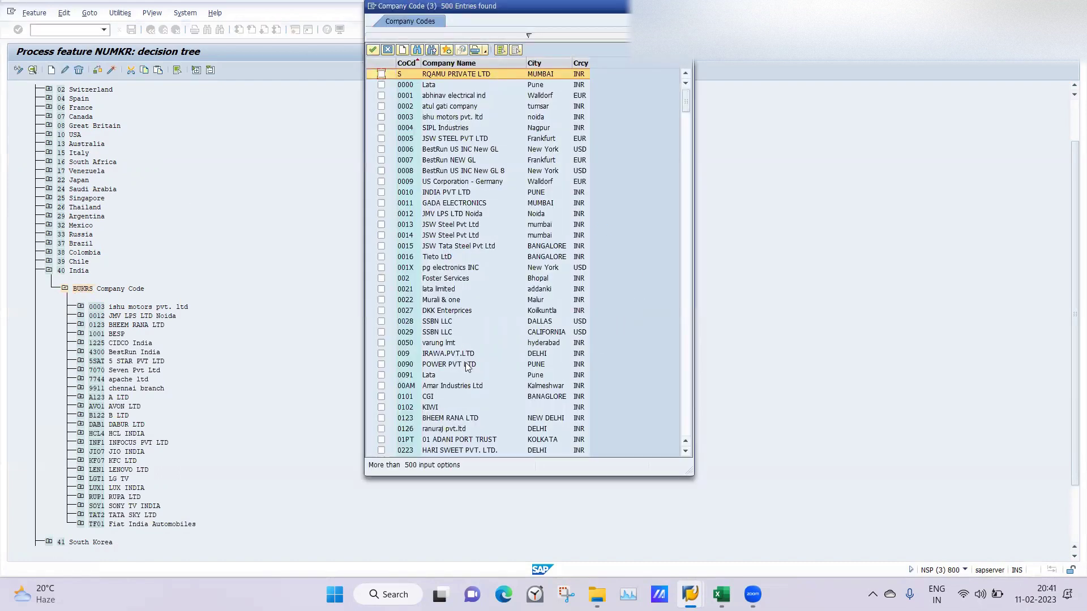
left_click(380, 430)
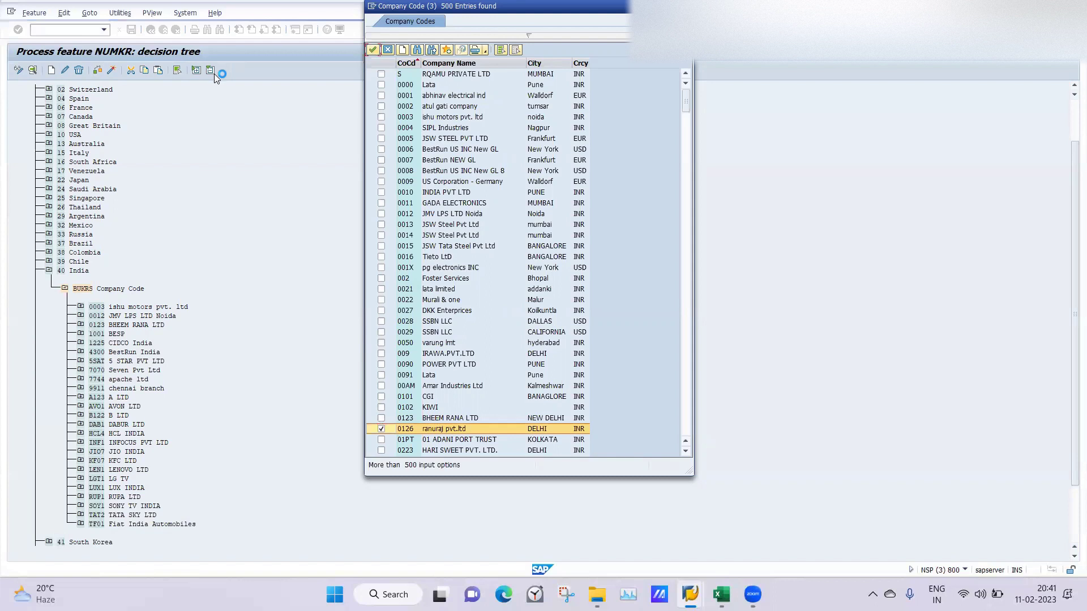
key("Return")
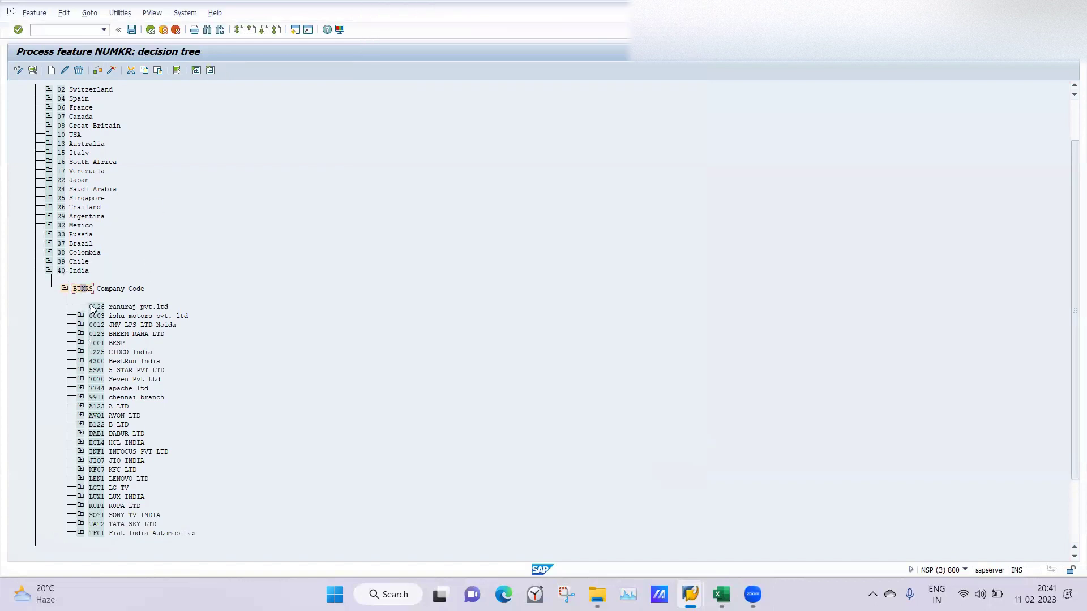
left_click(93, 307)
Step: Add a Personnel Area (WERKS) decision field under company code 0126
left_click(52, 72)
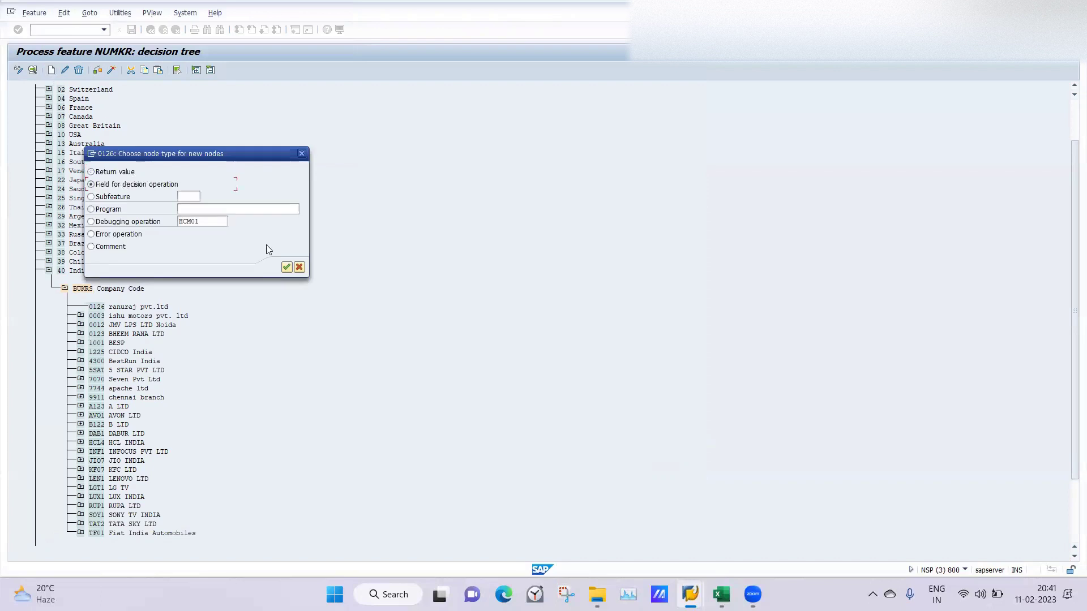
left_click(286, 268)
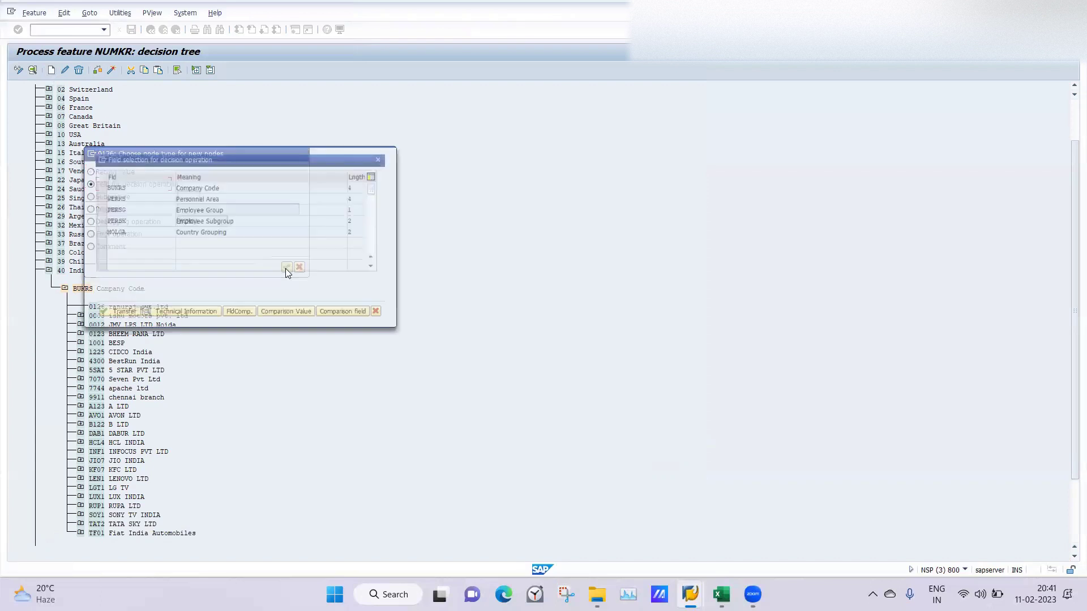
left_click(93, 198)
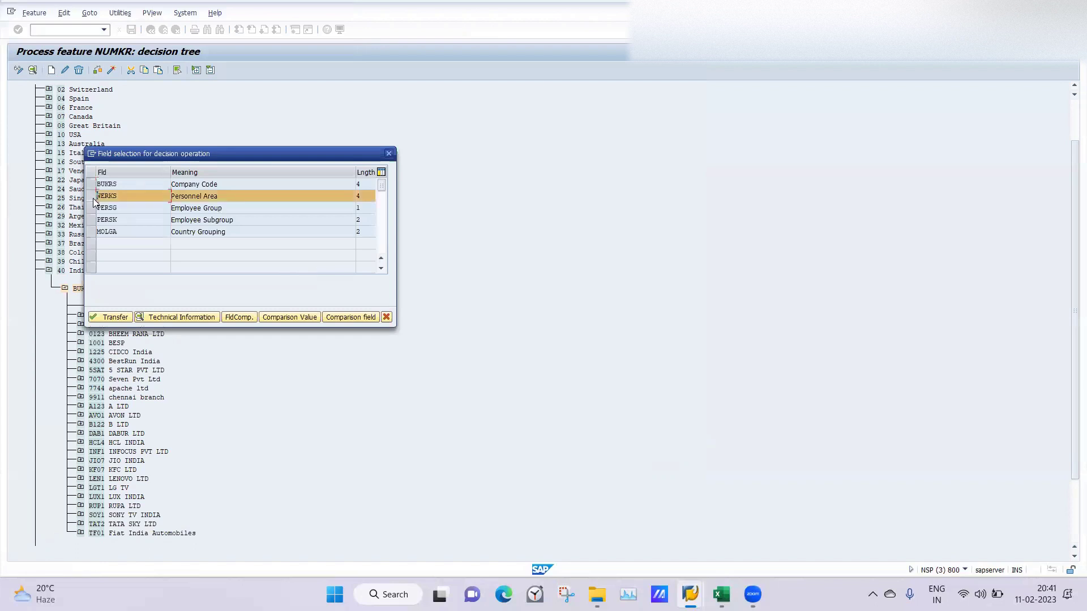
left_click(104, 318)
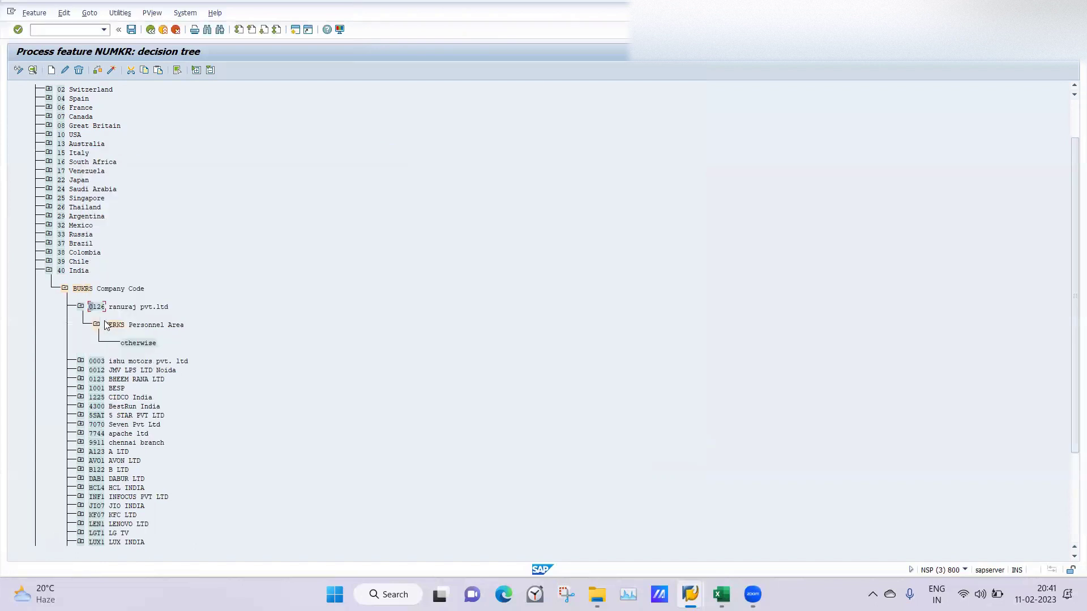
Step: Create personnel area LA05 Faridabad as a branch under WERKS and select it
left_click(117, 326)
left_click(51, 70)
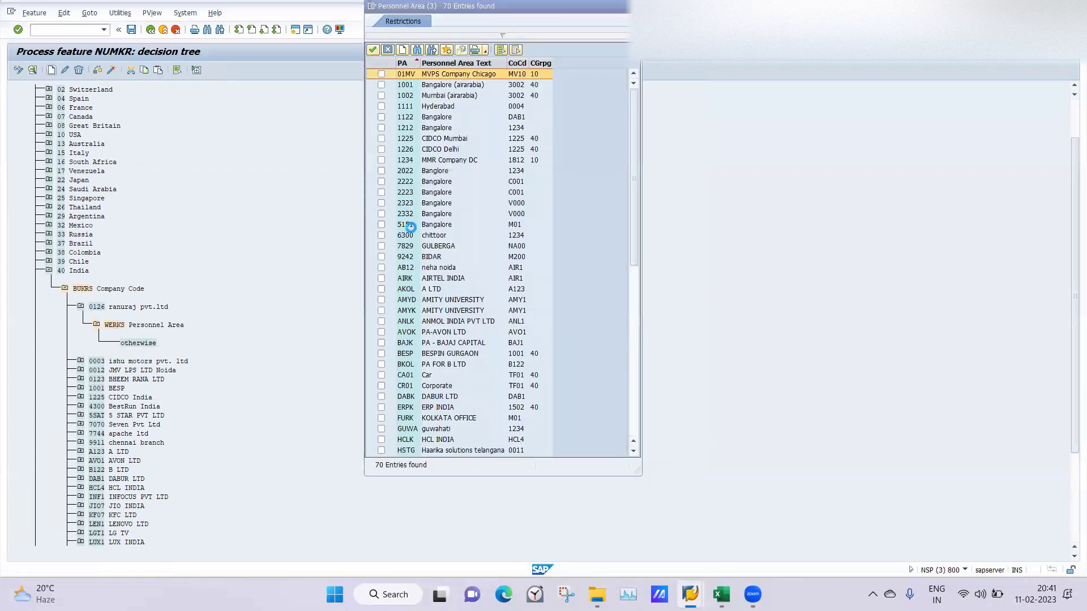
left_click(633, 358)
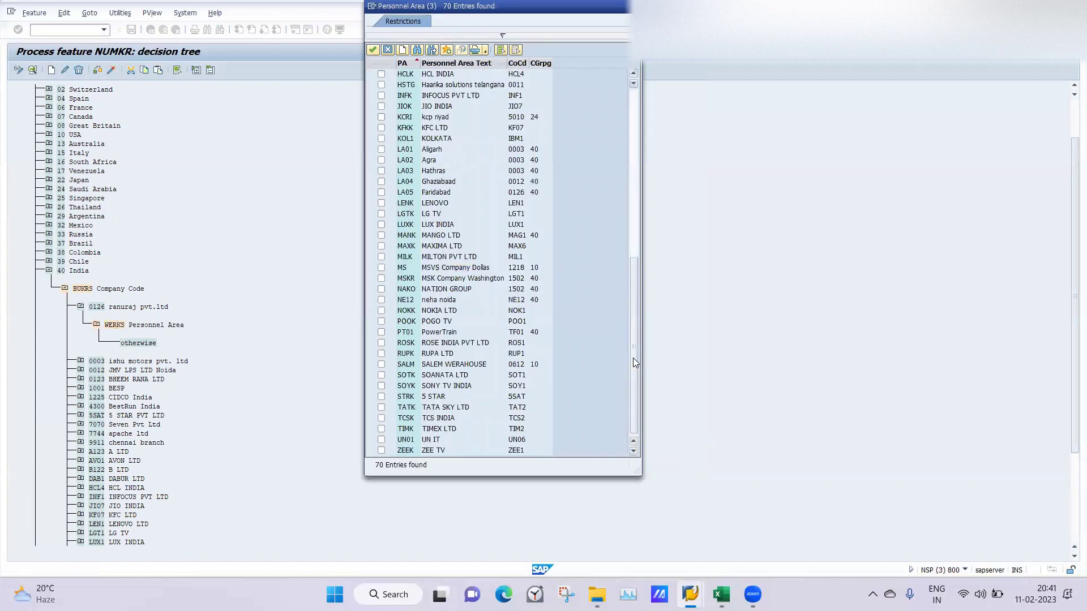
left_click(381, 194)
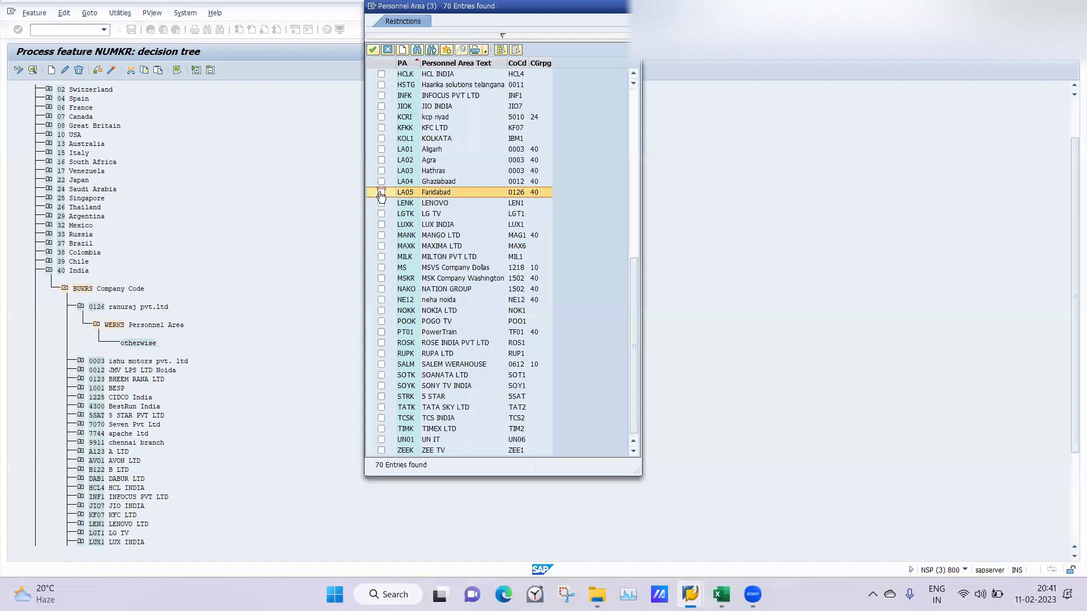
key("Return")
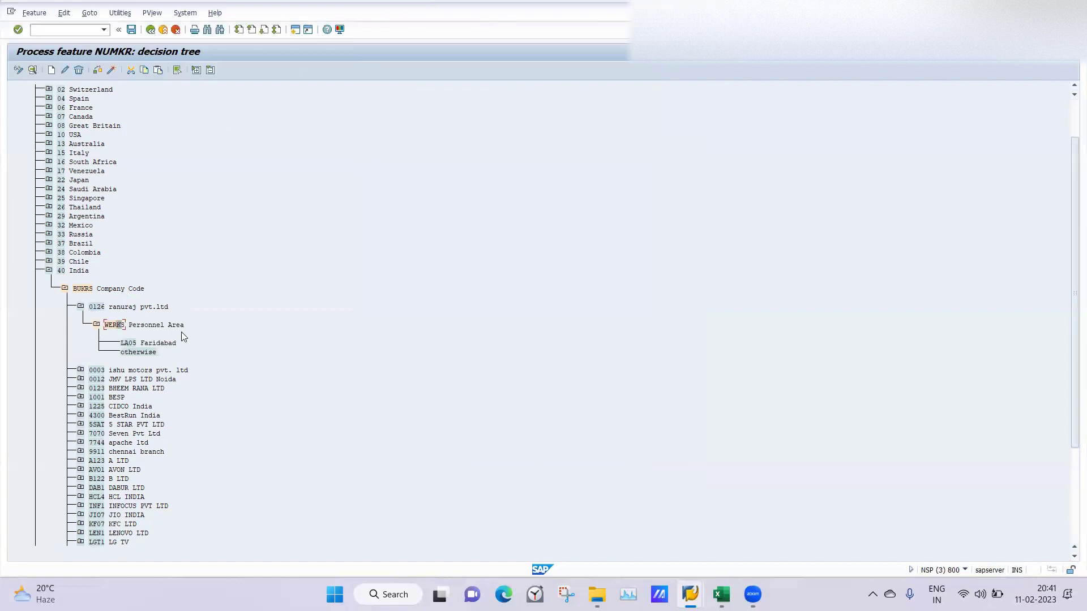
left_click(127, 345)
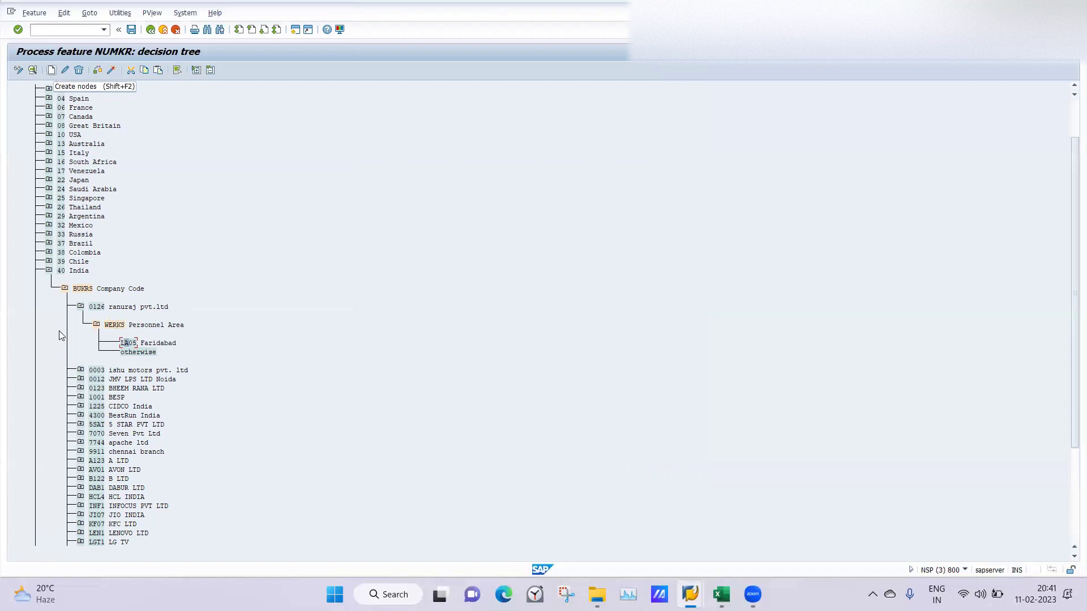
Step: Give LA05 Faridabad a return-value node of 06
left_click(52, 70)
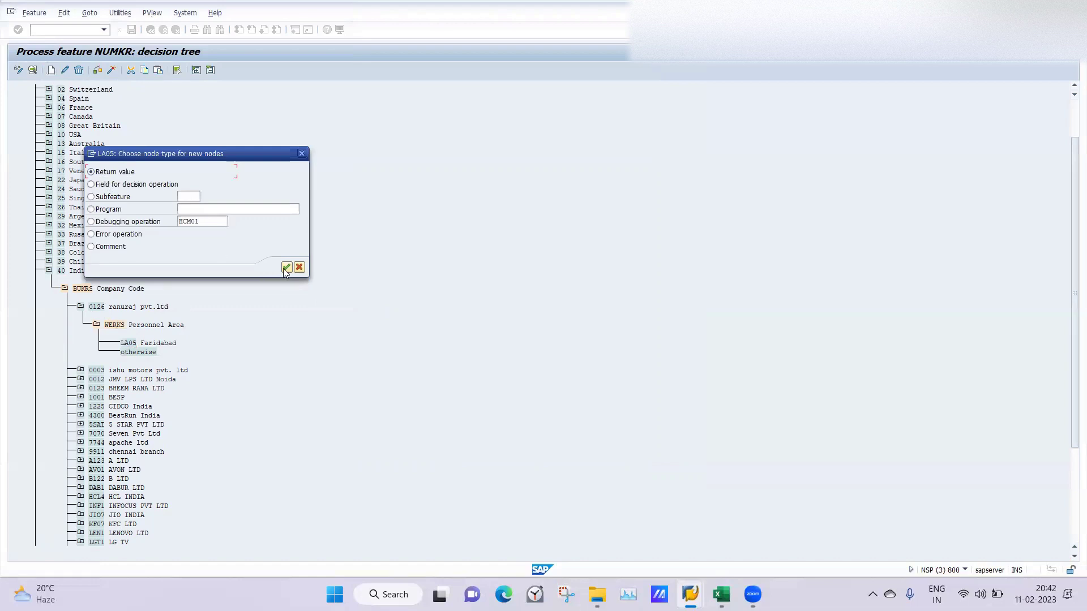
left_click(287, 267)
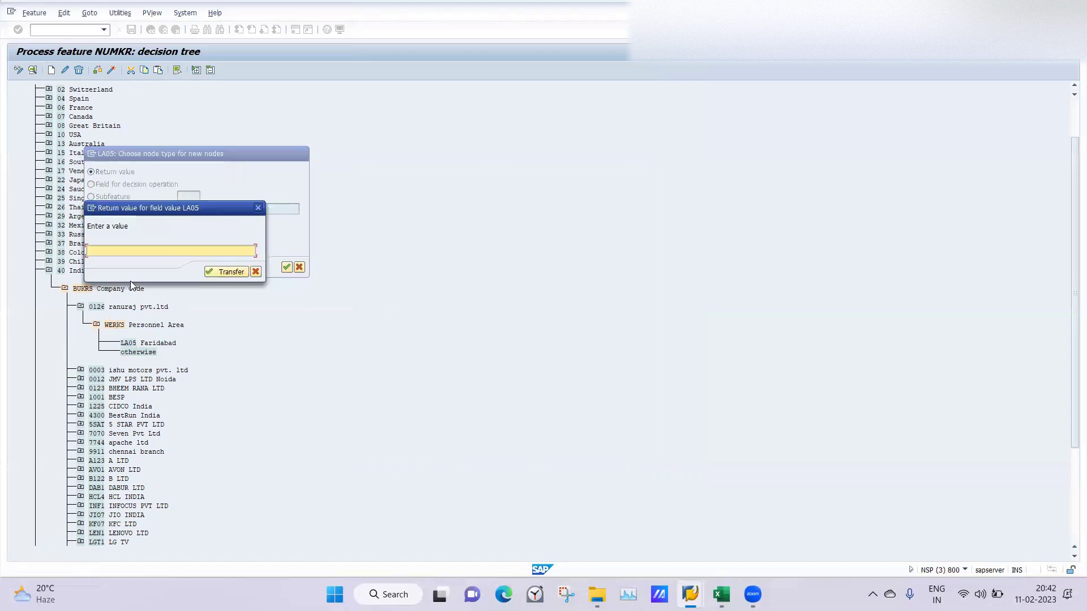
type("06")
key("Return")
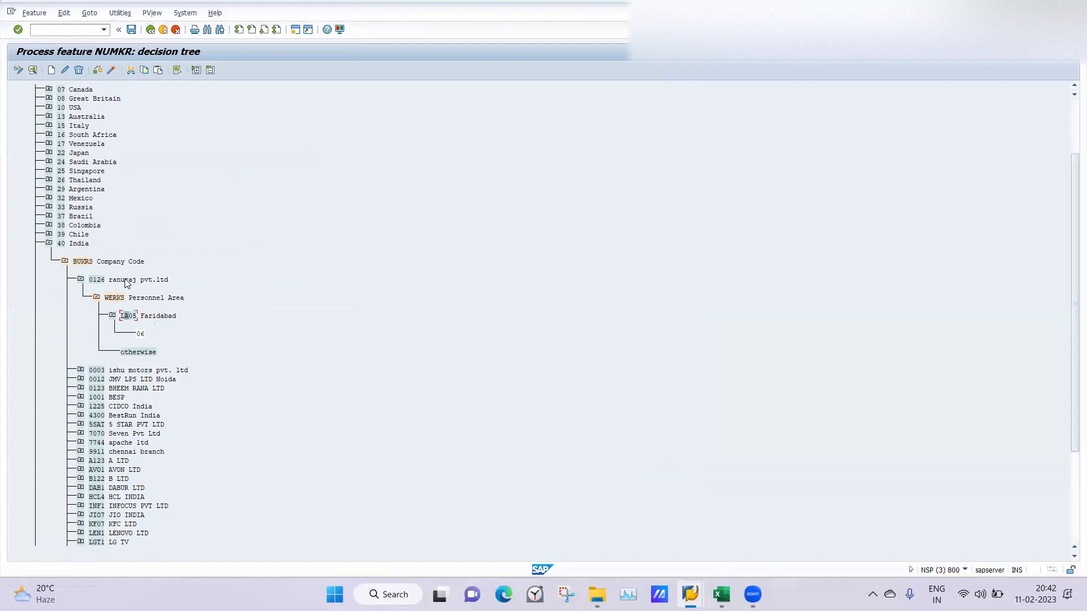
Step: Give the otherwise branch an empty return value, then activate NUMKR under the customizing request
left_click(129, 352)
left_click(51, 70)
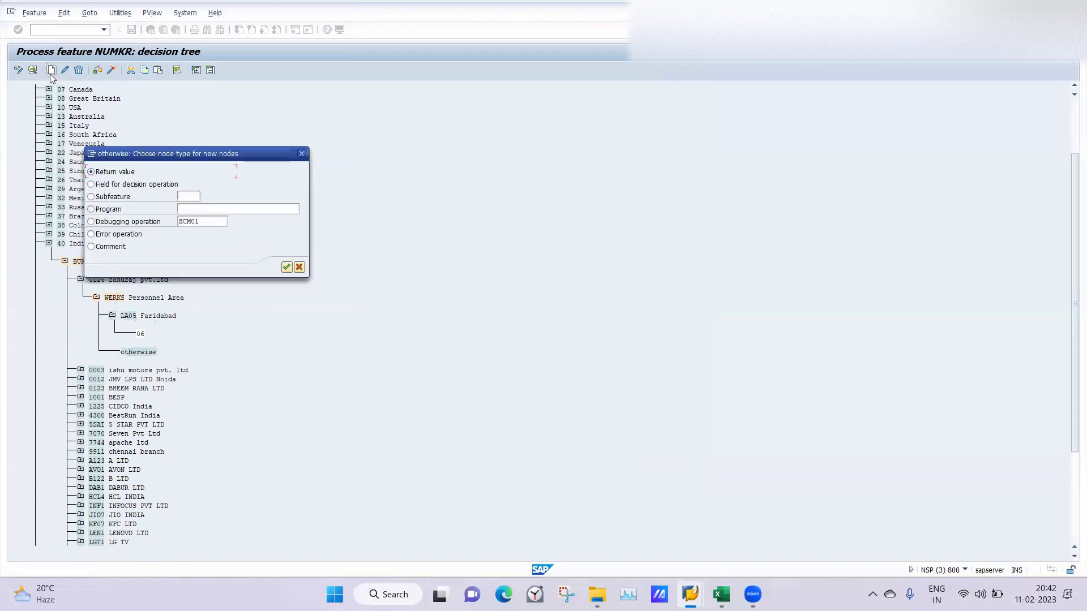
left_click(286, 267)
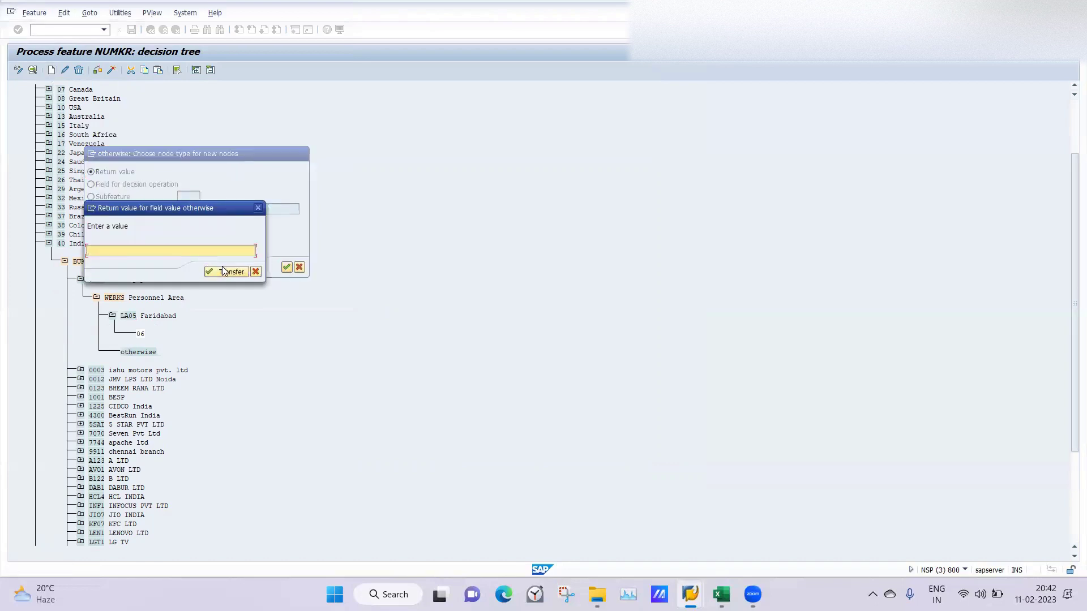
left_click(223, 270)
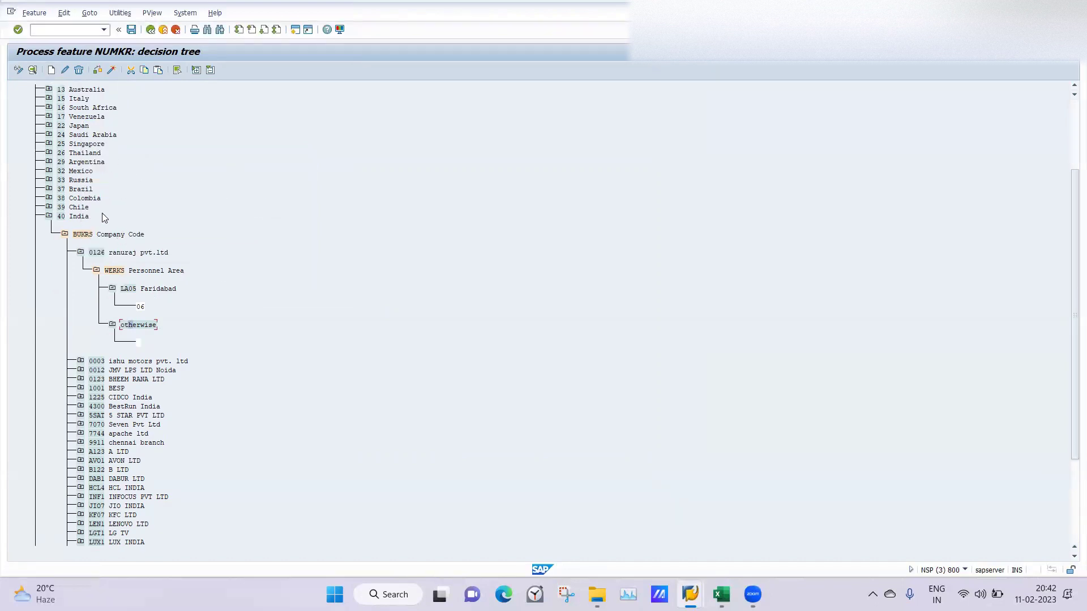
left_click(110, 70)
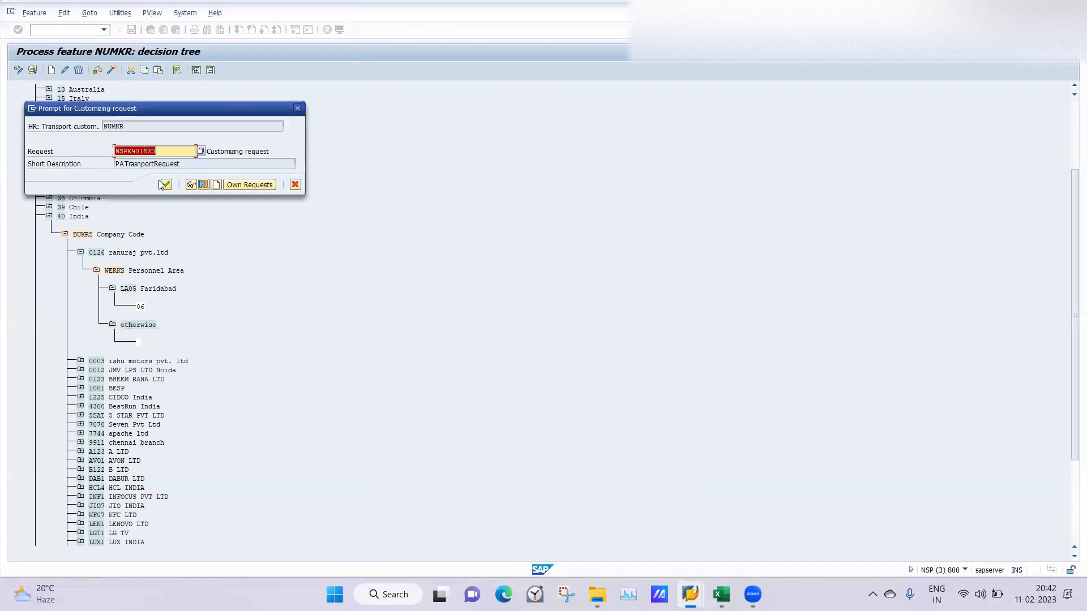
left_click(160, 181)
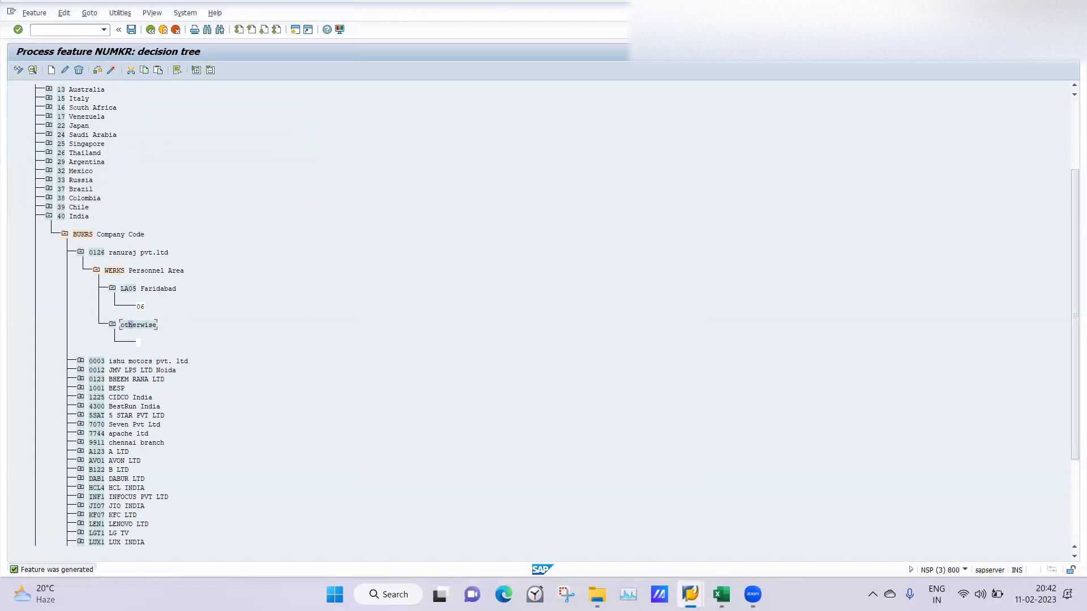
Step: On the Create Actions hire screen, set position 50015707 from history and validate
mouse_move(690, 594)
left_click(551, 497)
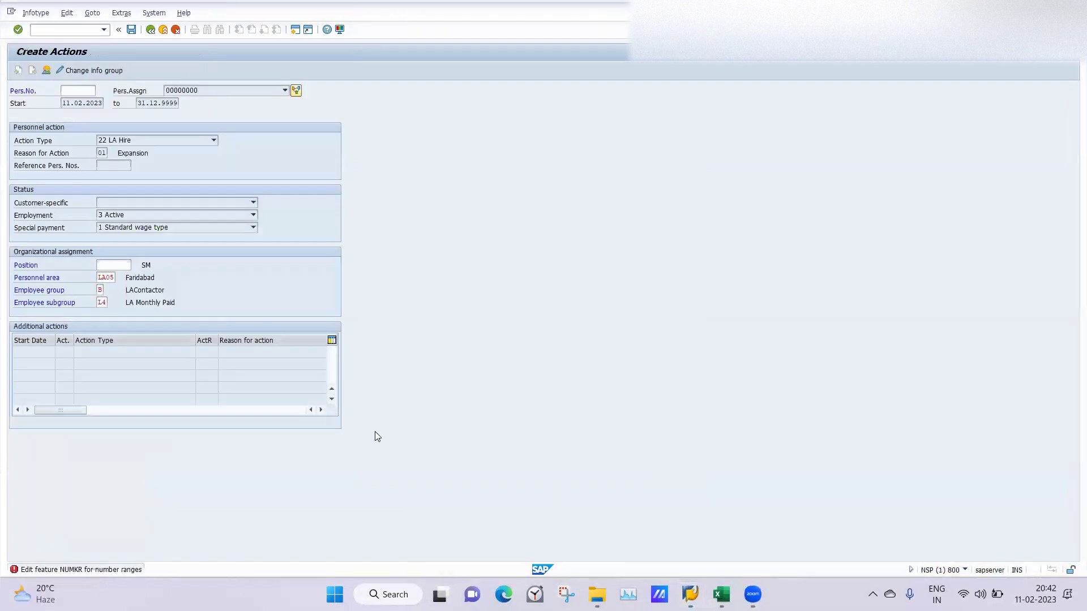
left_click(121, 266)
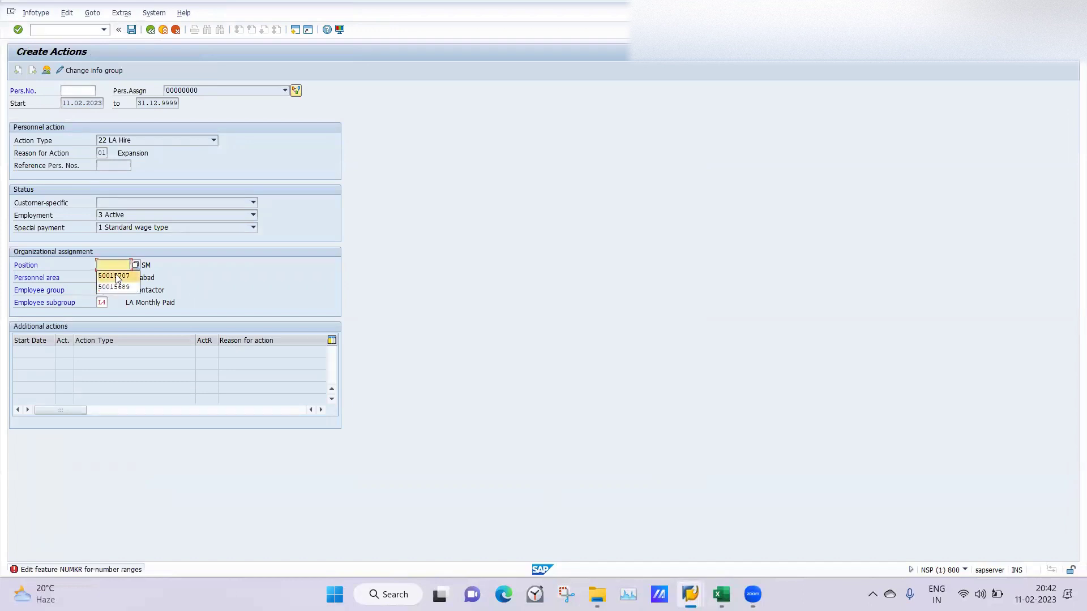
left_click(117, 276)
key("Return")
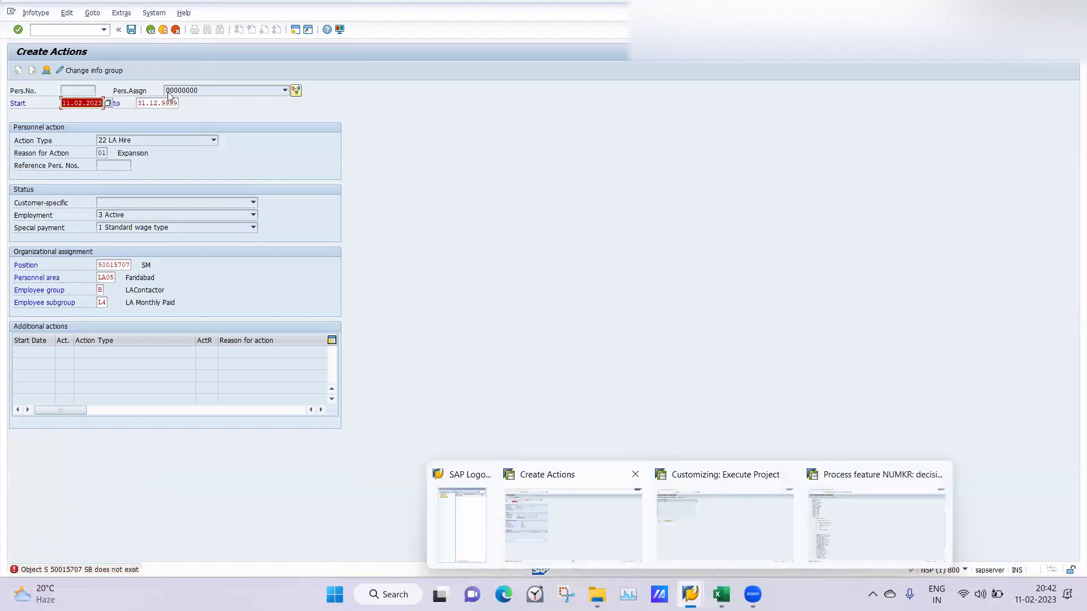
Step: Run /opp01 to open object maintenance in a new window
left_click(54, 32)
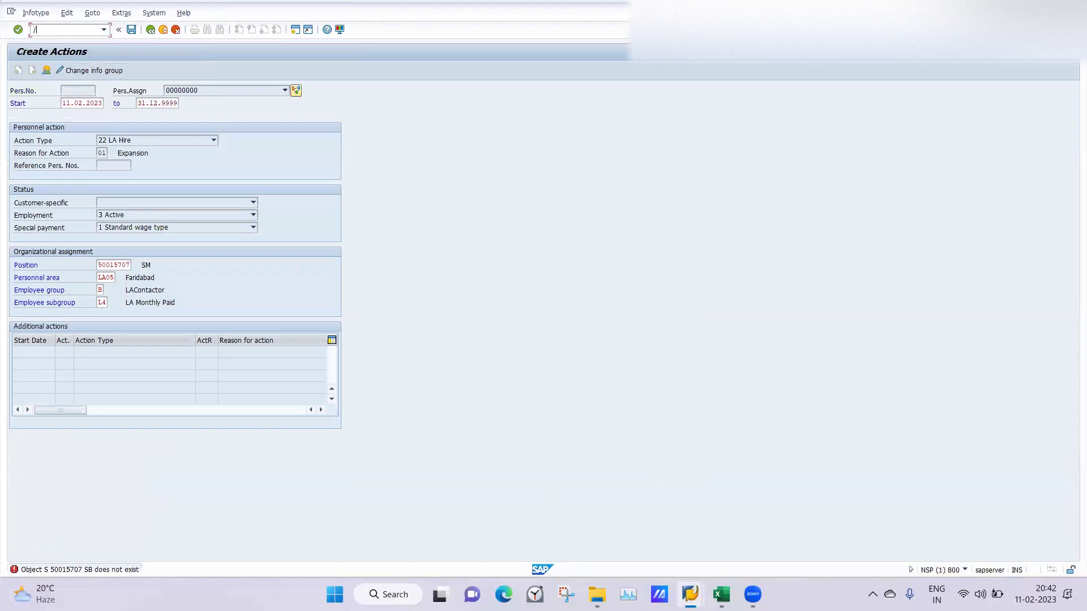
type("/opp01")
key("Return")
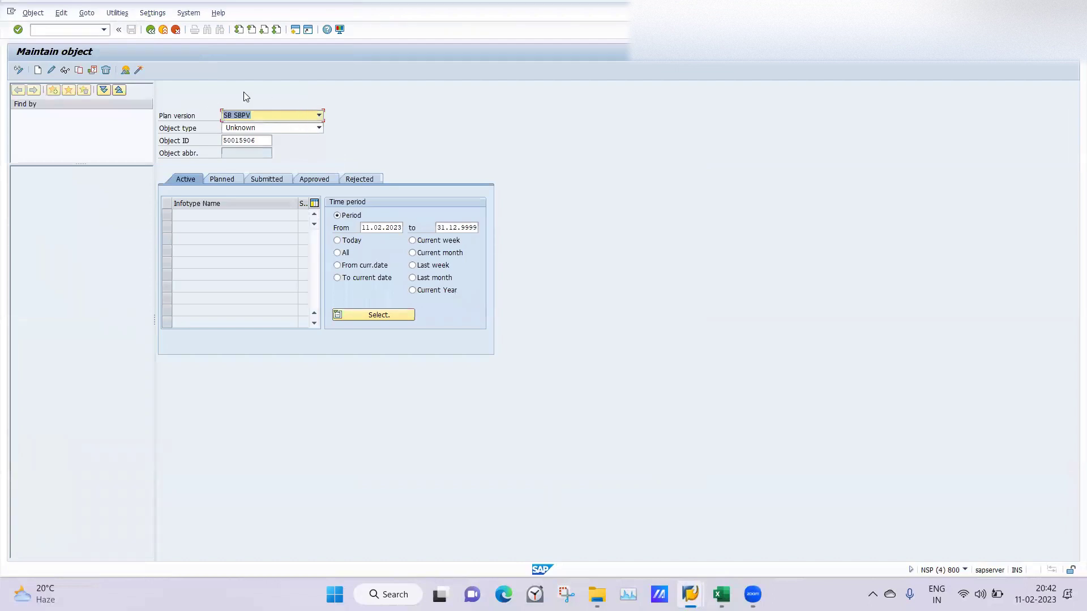
Step: Set the PP01 plan version to 01 Current plan
left_click(319, 115)
left_click(319, 116)
left_click(316, 120)
scroll(320, 148, "up", 1)
left_click(237, 160)
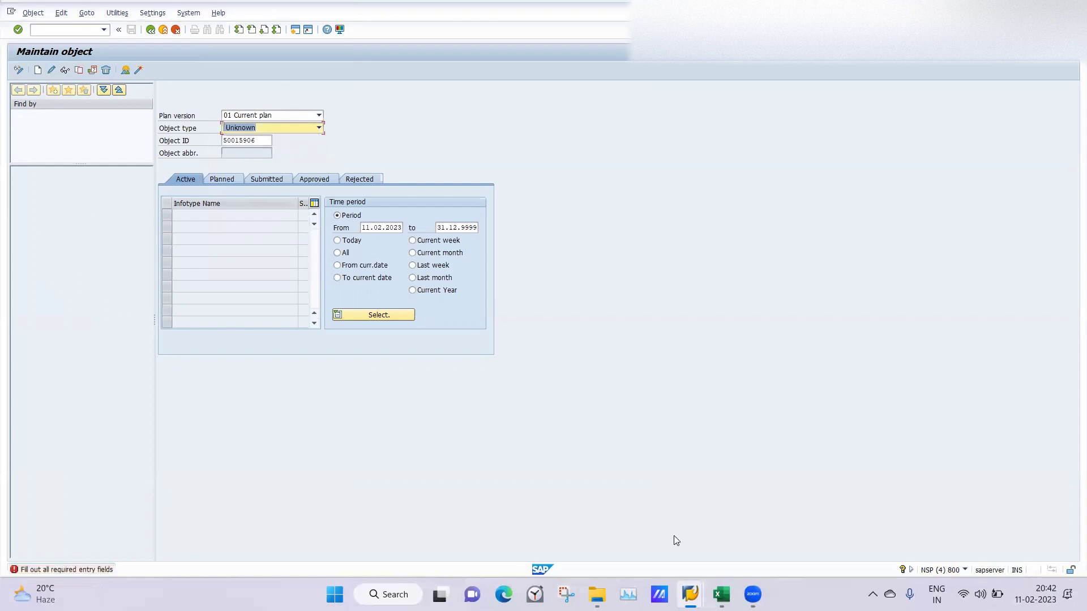
Step: Recheck the plan version list unchanged, return to Create Actions, and open a new session
mouse_move(689, 595)
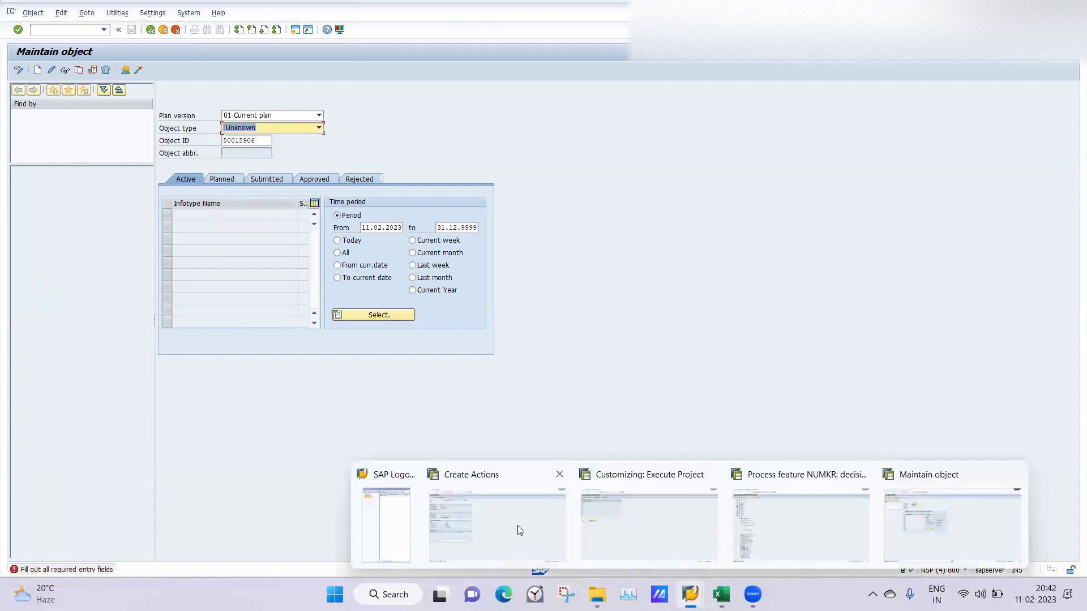
left_click(497, 524)
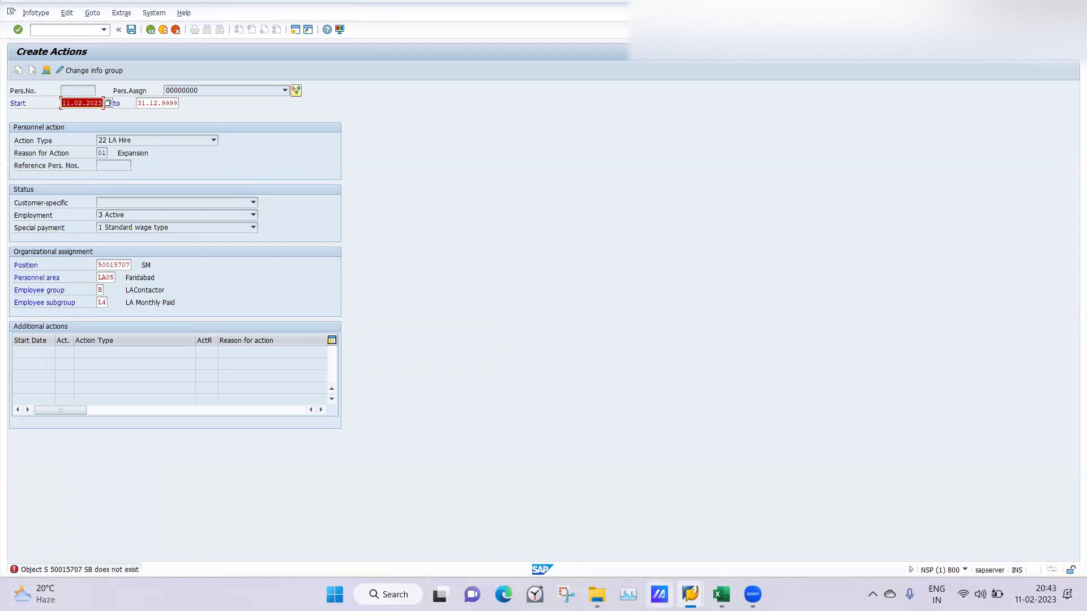
mouse_move(690, 595)
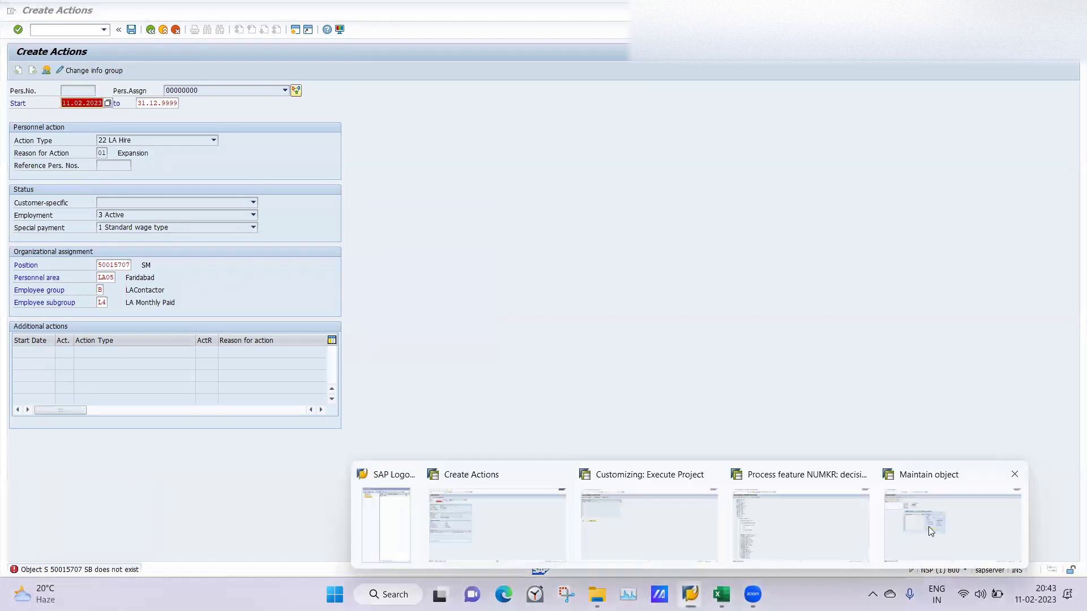
left_click(928, 527)
left_click(318, 115)
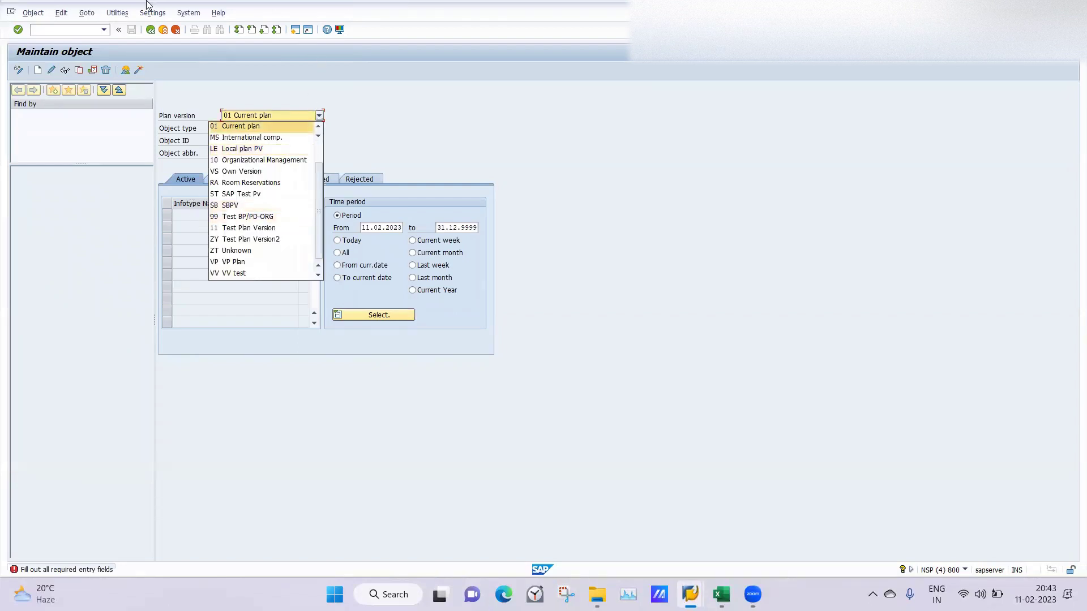
left_click(75, 31)
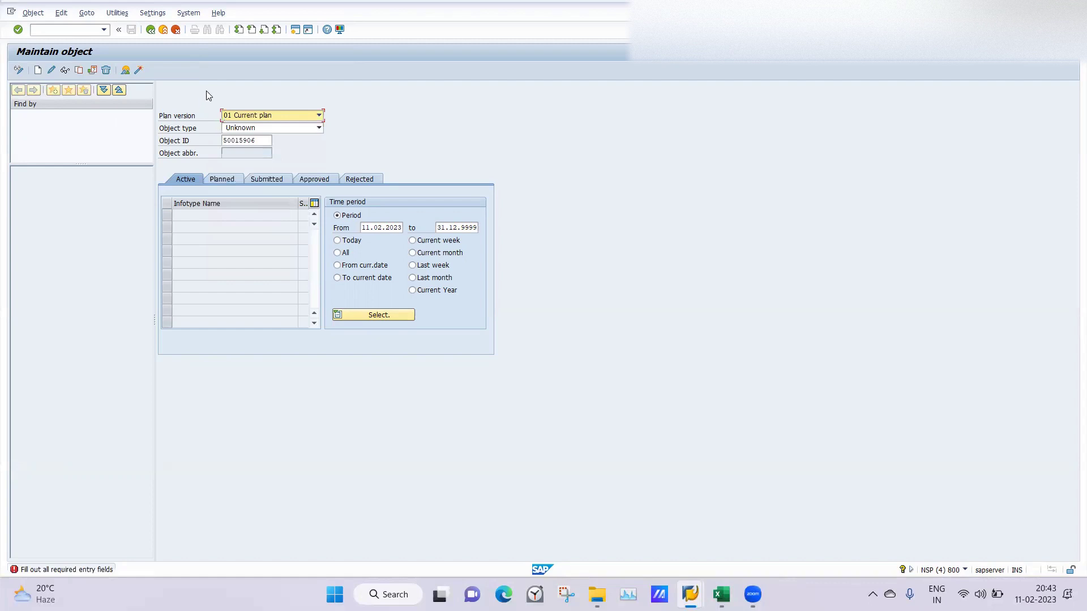
left_click(319, 117)
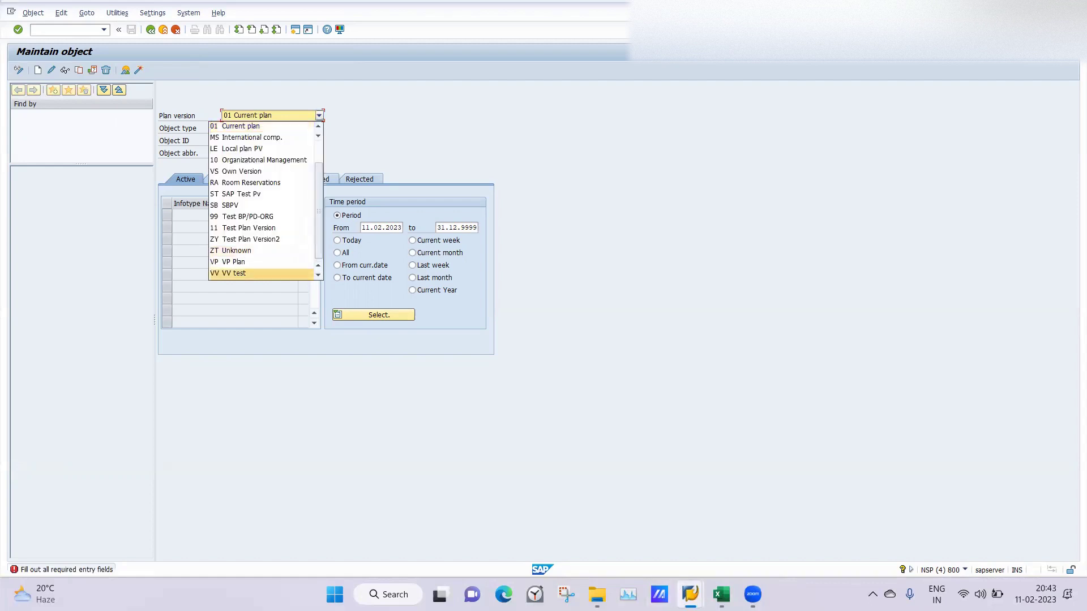
left_click(690, 594)
left_click(513, 525)
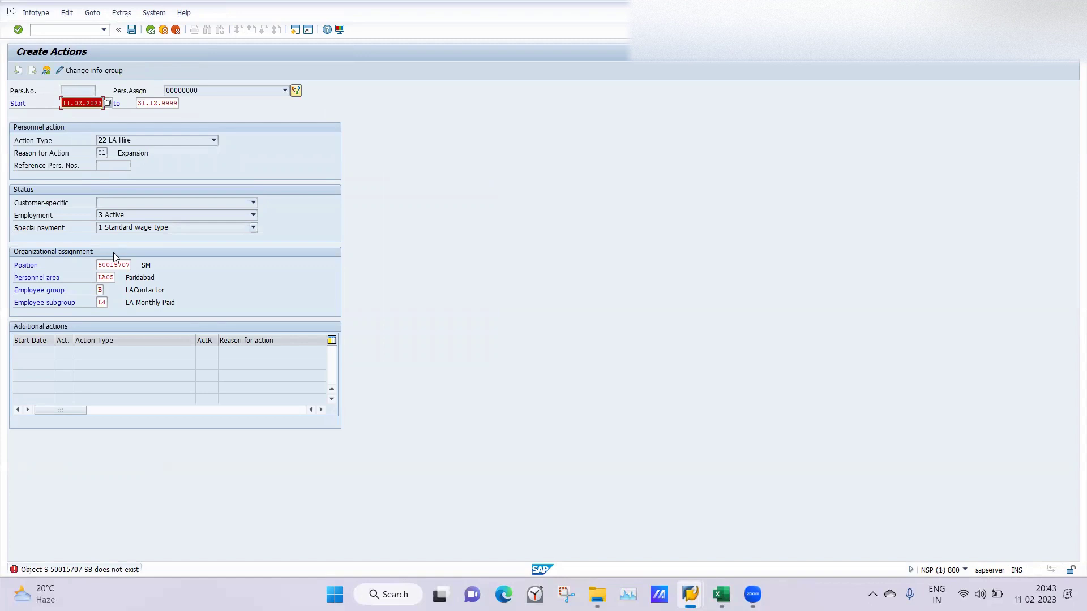
left_click(296, 30)
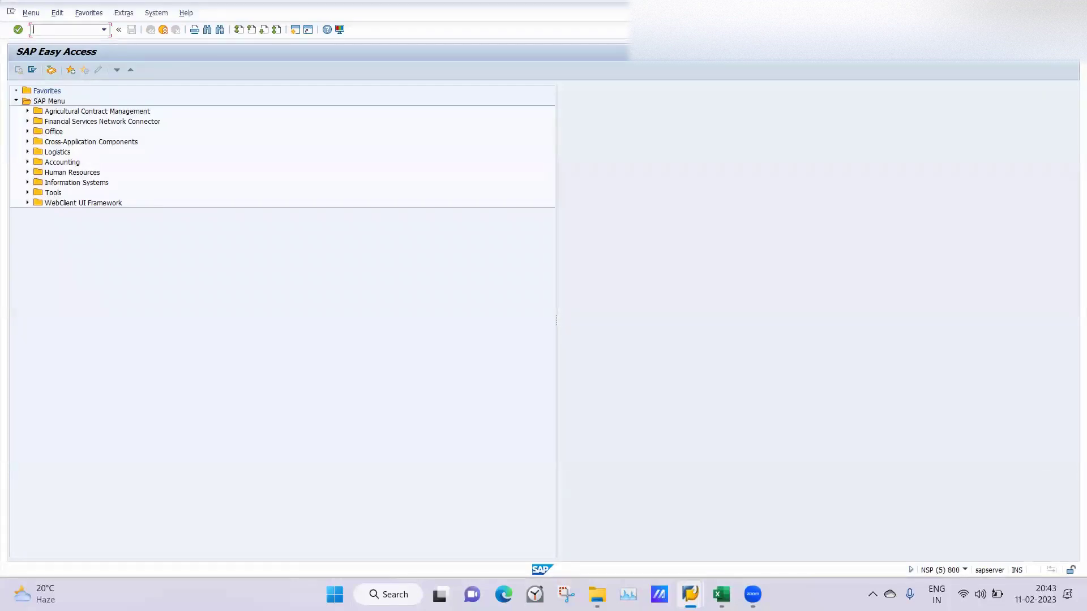
Step: Open table view V_T77S0 for editing in SM30
type("sm30")
key("Return")
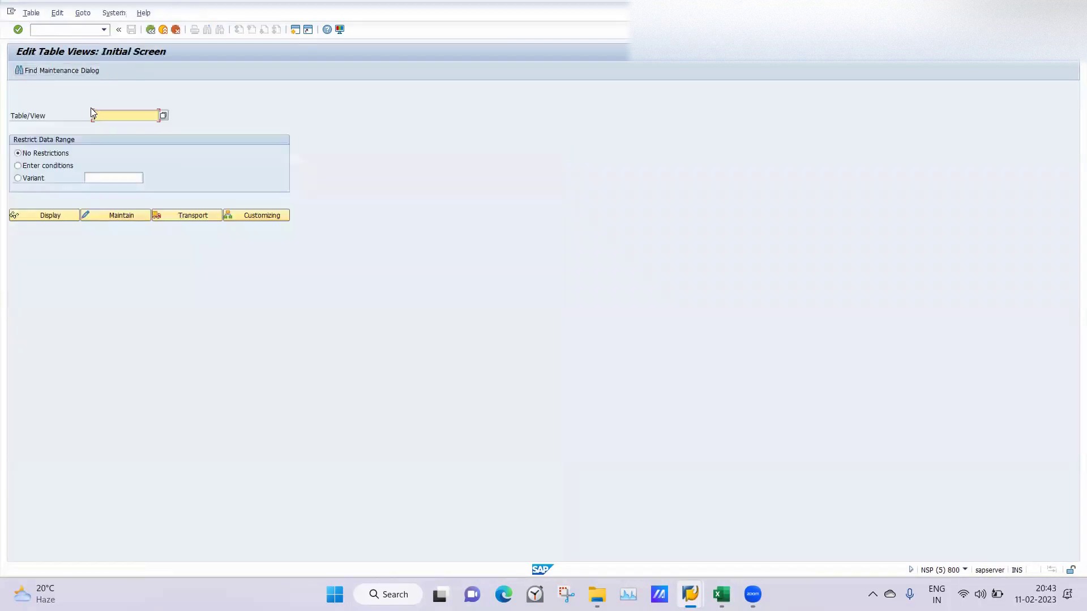
type("v_t777")
key("BackSpace")
type("s0")
left_click(118, 127)
left_click(113, 219)
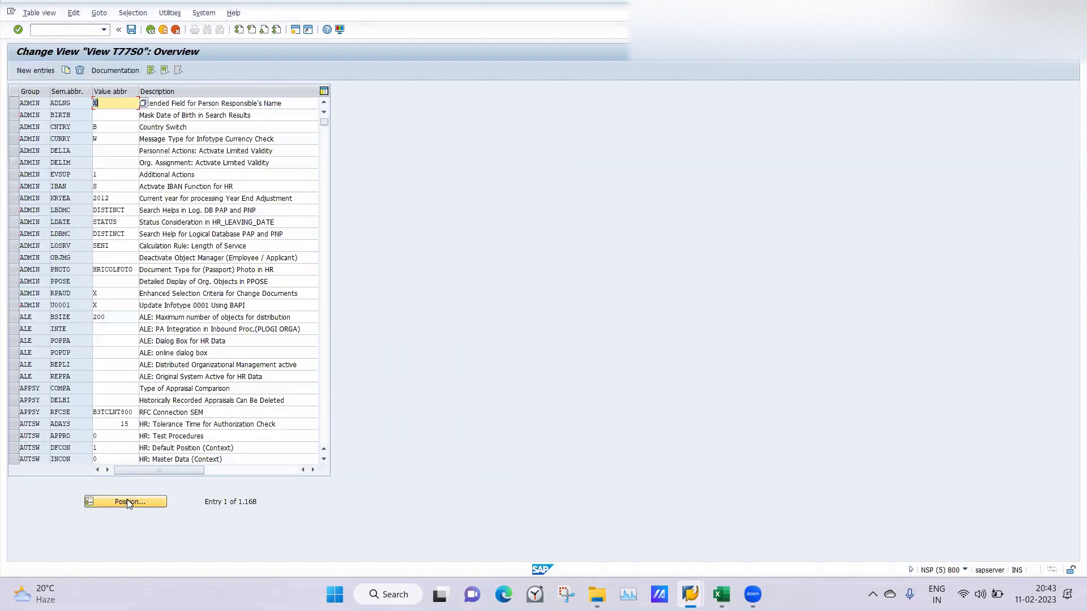
Step: Position to PLOGI and clear the SB value from the PLOGI PLOGI entry
left_click(128, 502)
type("plogi")
key("Return")
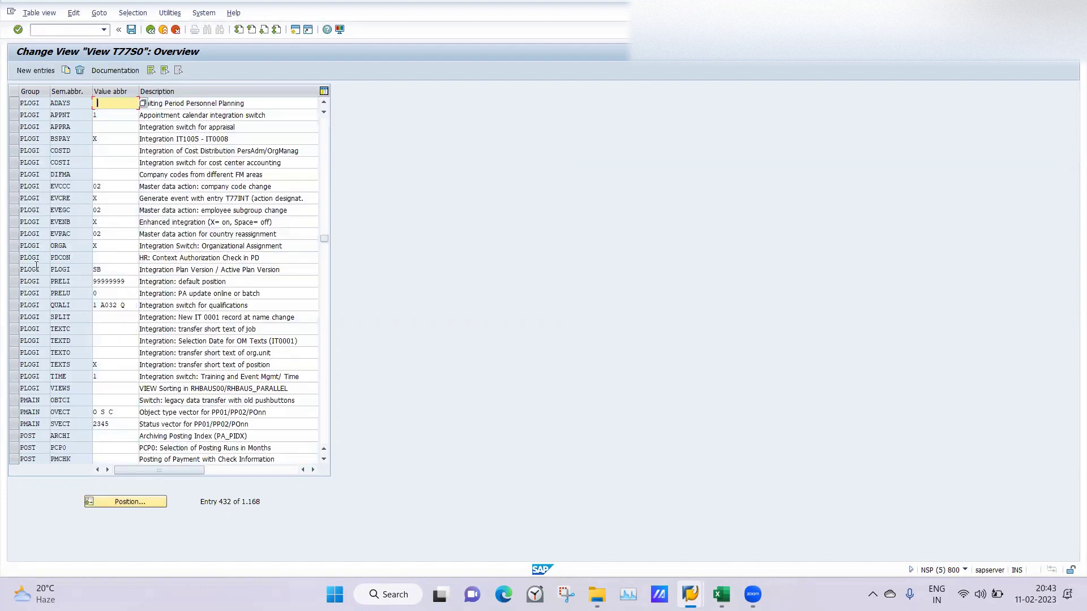
left_click(13, 270)
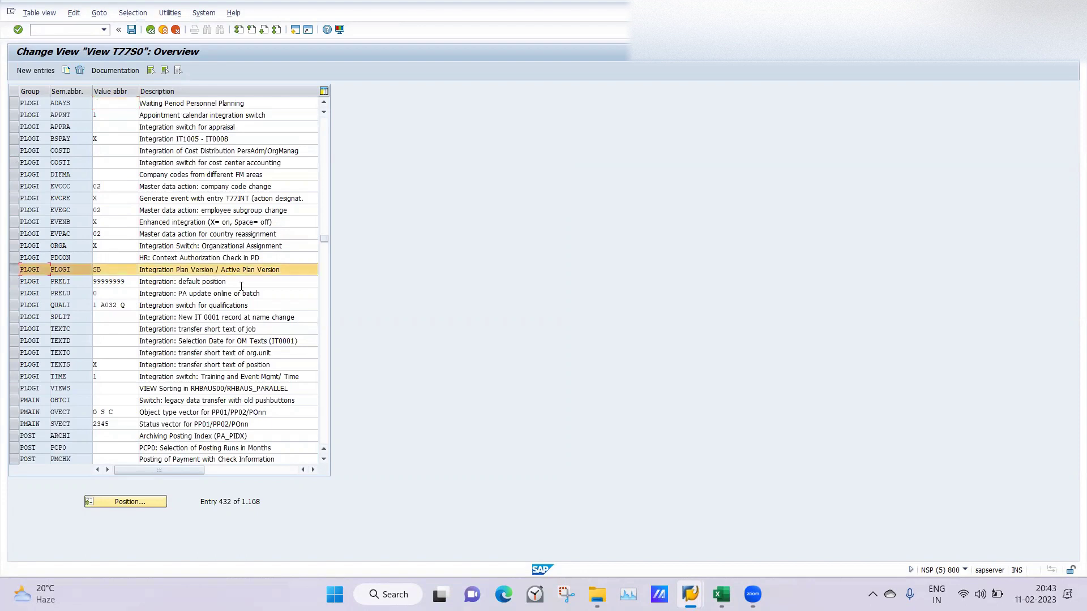
double_click(110, 270)
key("BackSpace")
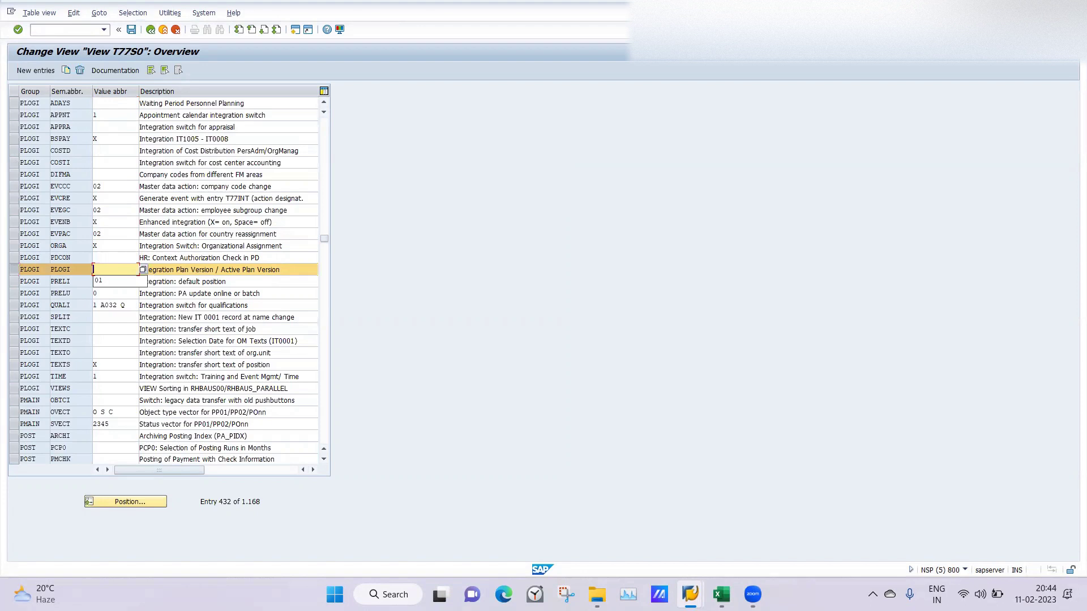
mouse_move(690, 594)
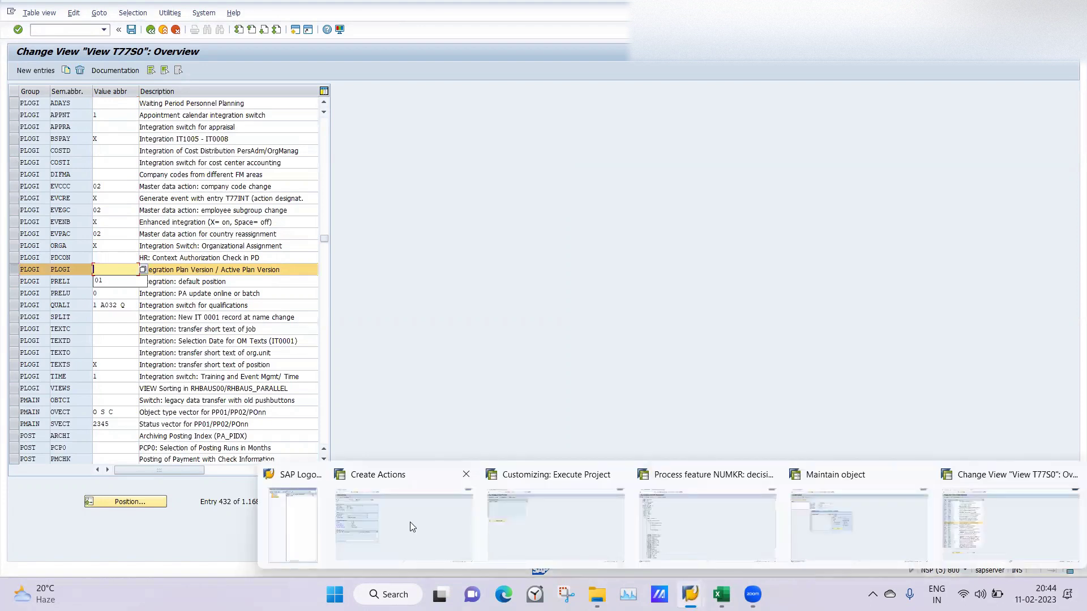
left_click(410, 522)
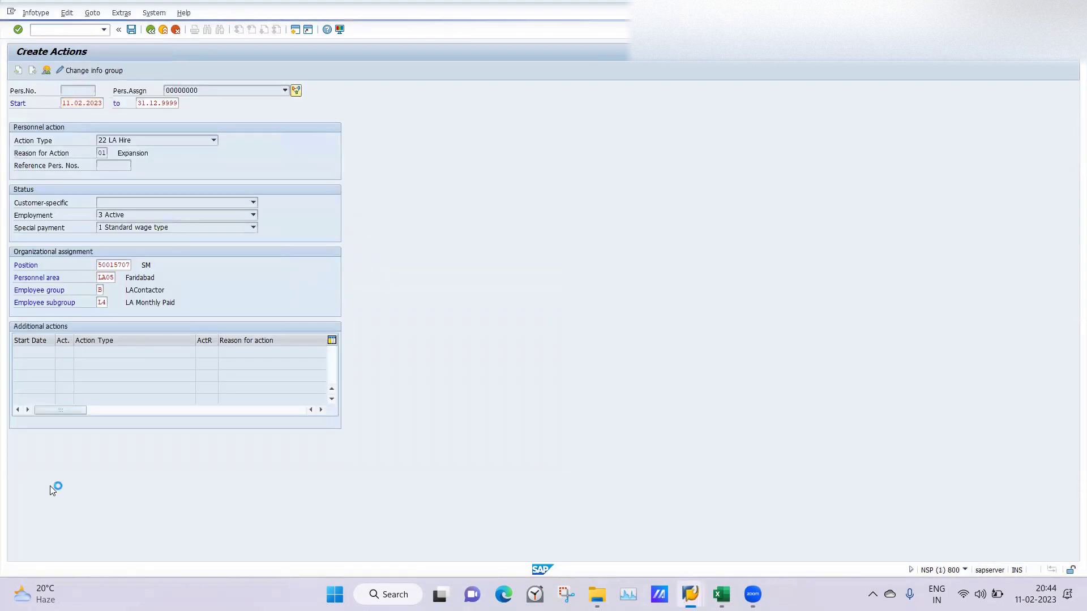
Step: Re-check the hire entries, then view help for the PLOGI PLOGI active plan version entry
key("Return")
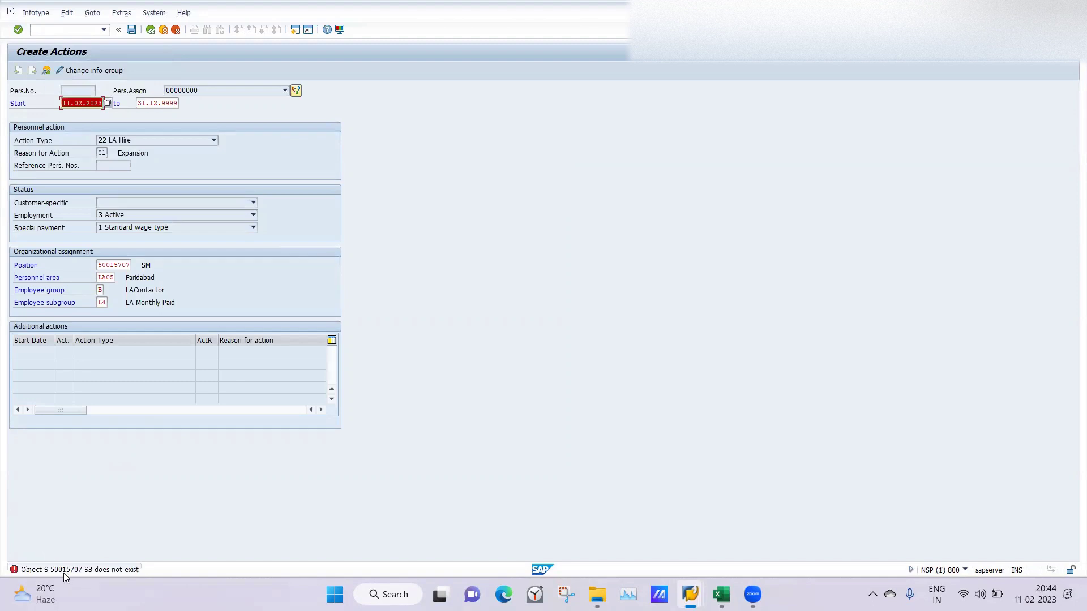
mouse_move(690, 594)
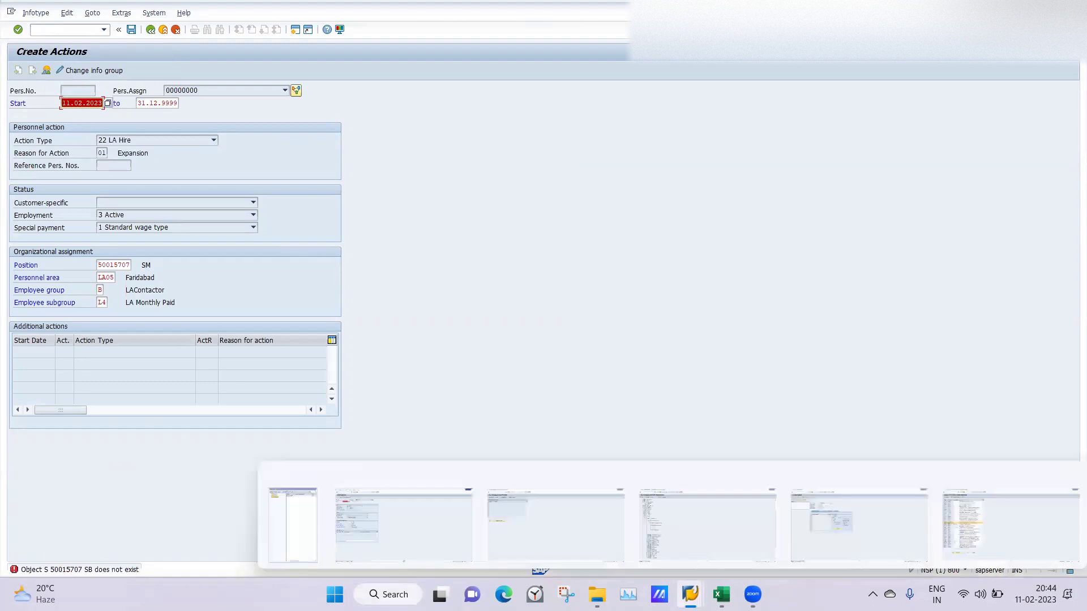
left_click(980, 523)
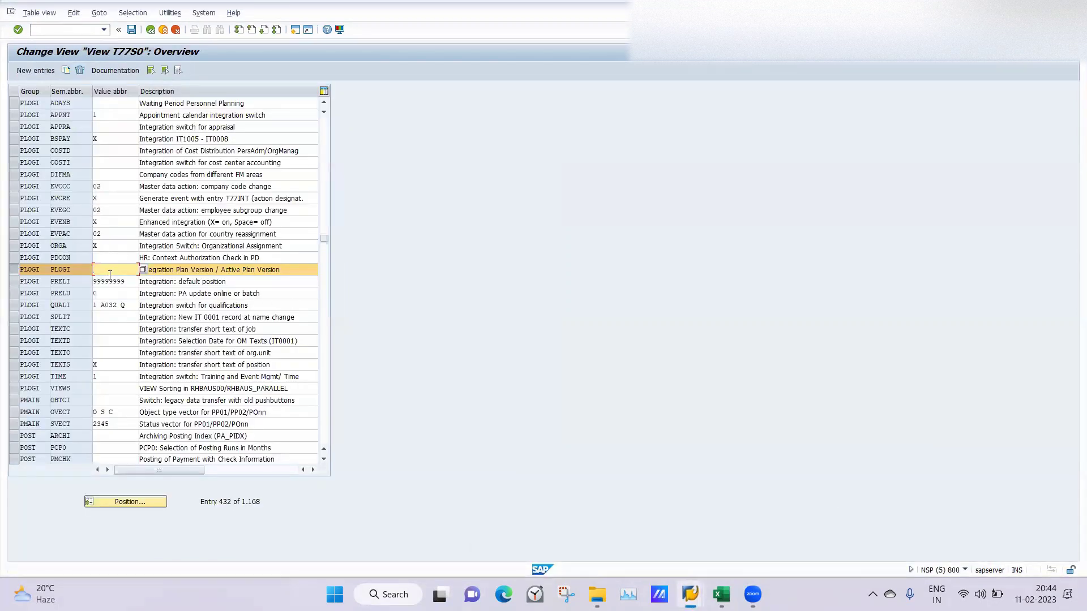
key("F1")
key("Return")
Step: Save PLOGI PLOGI plan version 01 with a transport request and go back
left_click(130, 30)
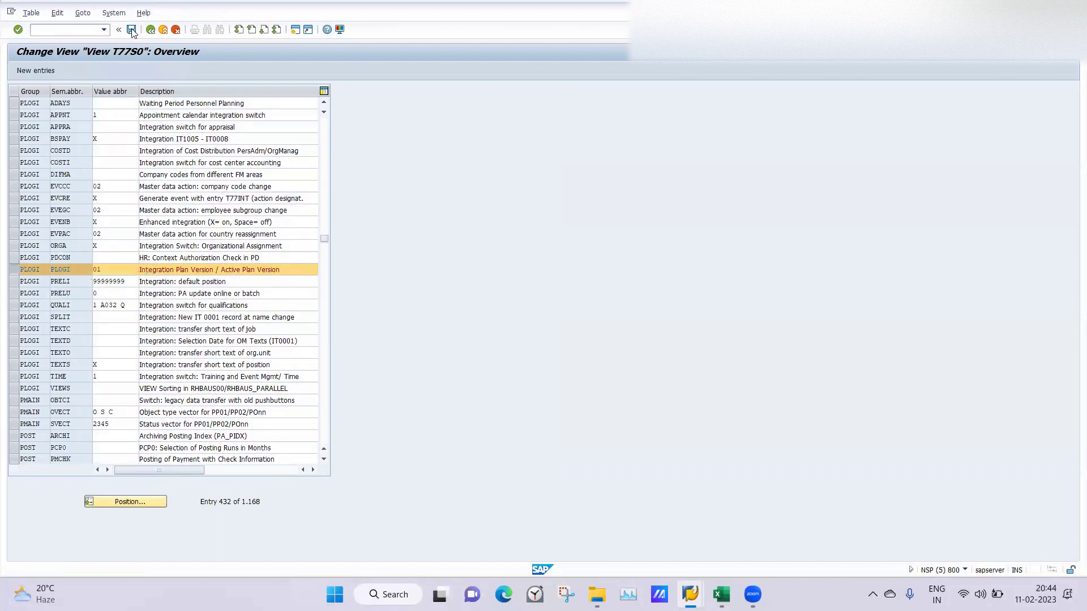
left_click(166, 191)
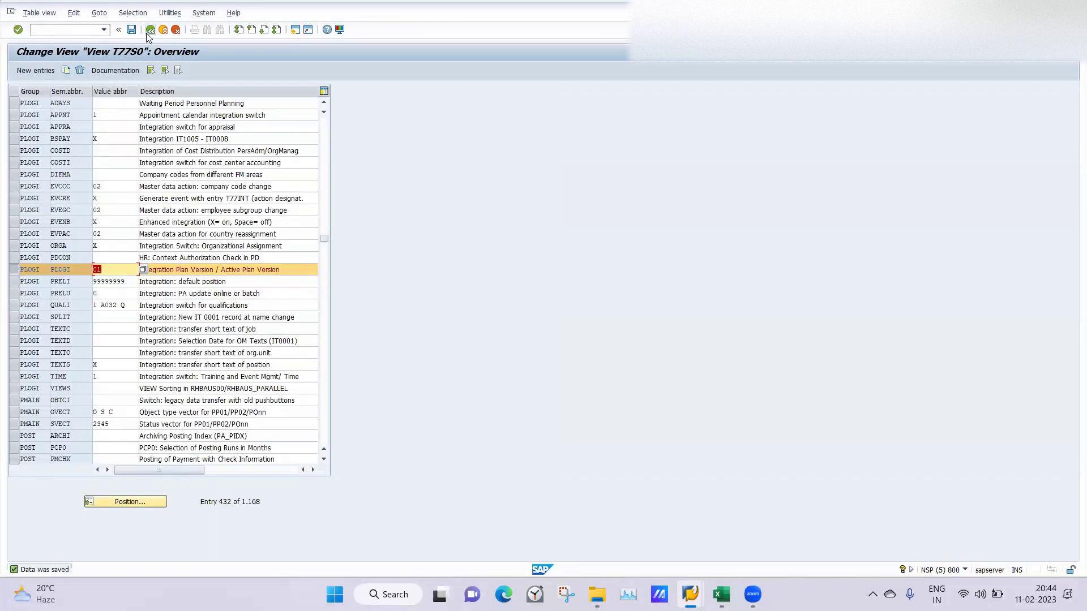
left_click(149, 31)
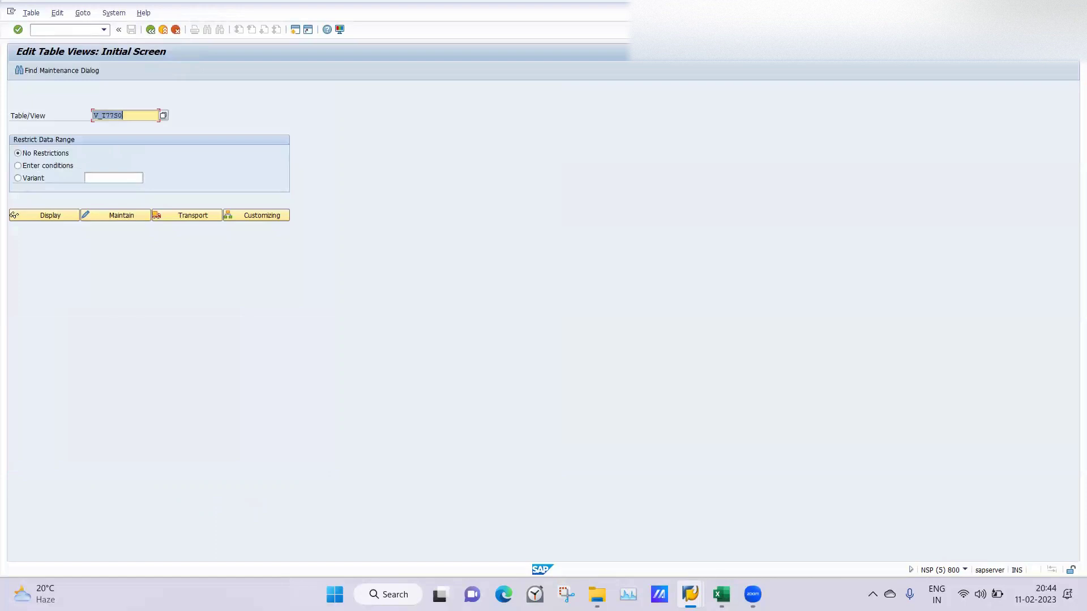
Step: Exit the failing Create Actions screen without saving and restart the LA Hire action
mouse_move(690, 594)
left_click(363, 538)
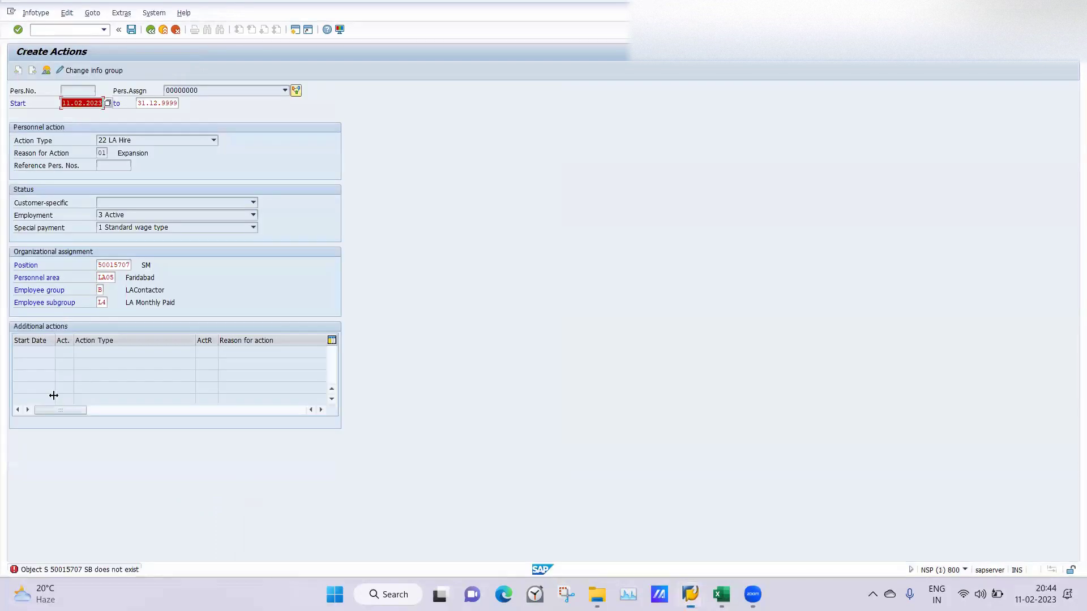
key("Return")
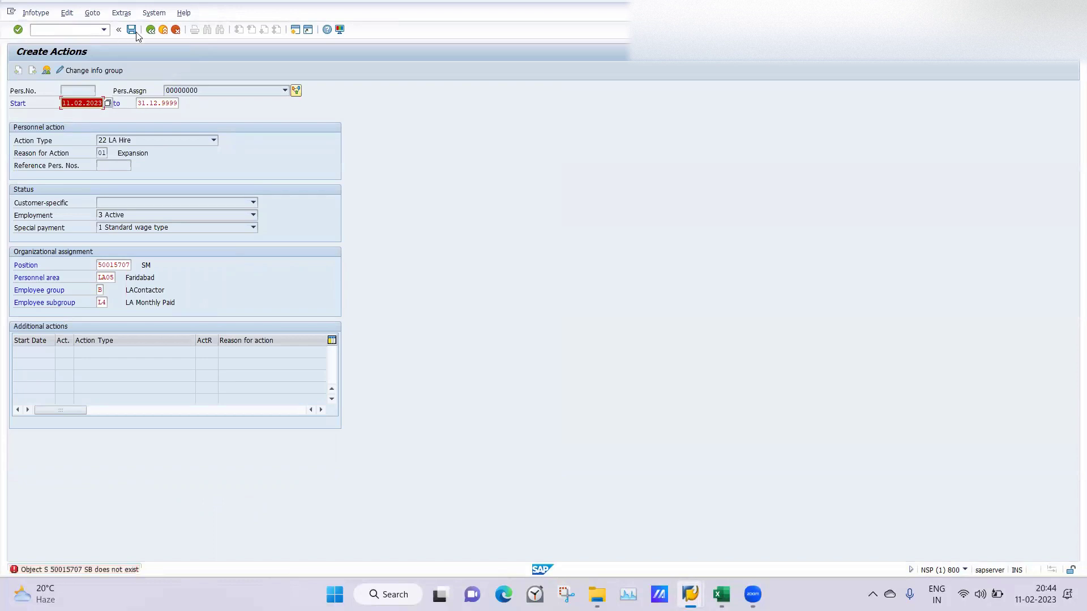
left_click(152, 30)
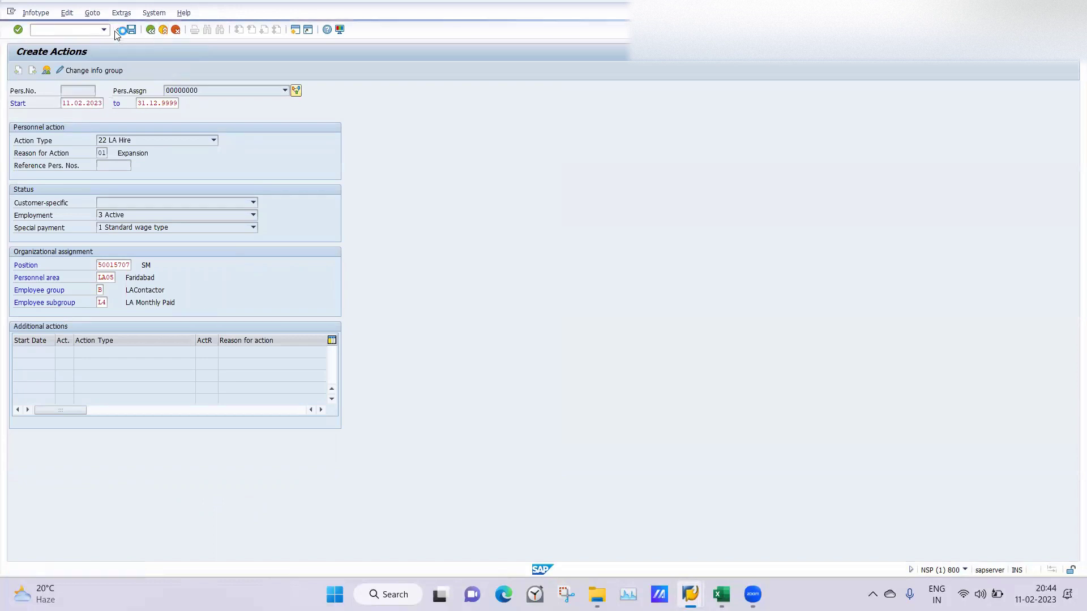
left_click(154, 234)
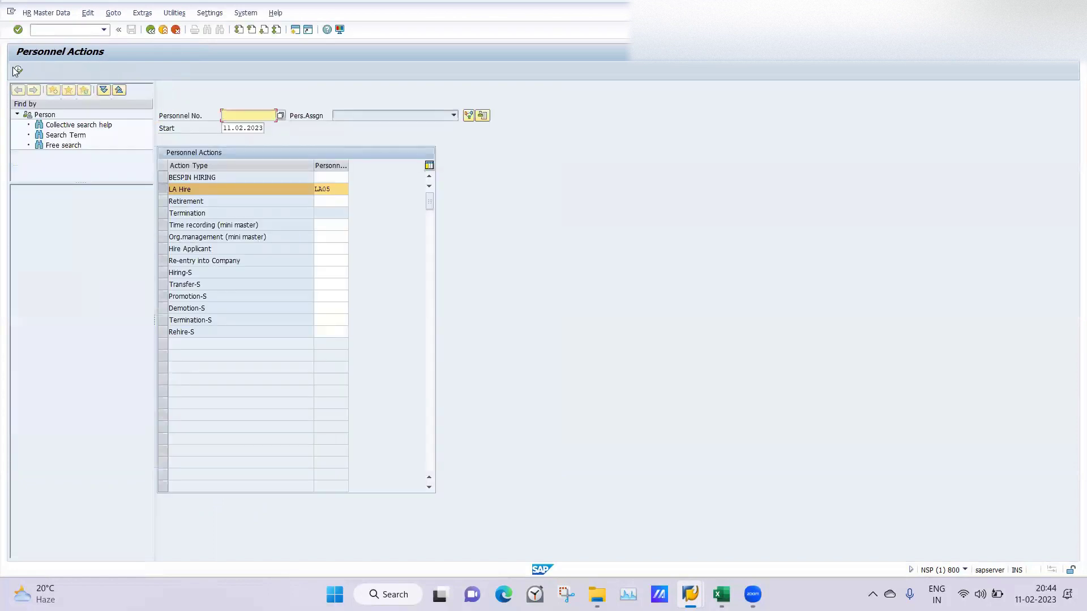
left_click(17, 71)
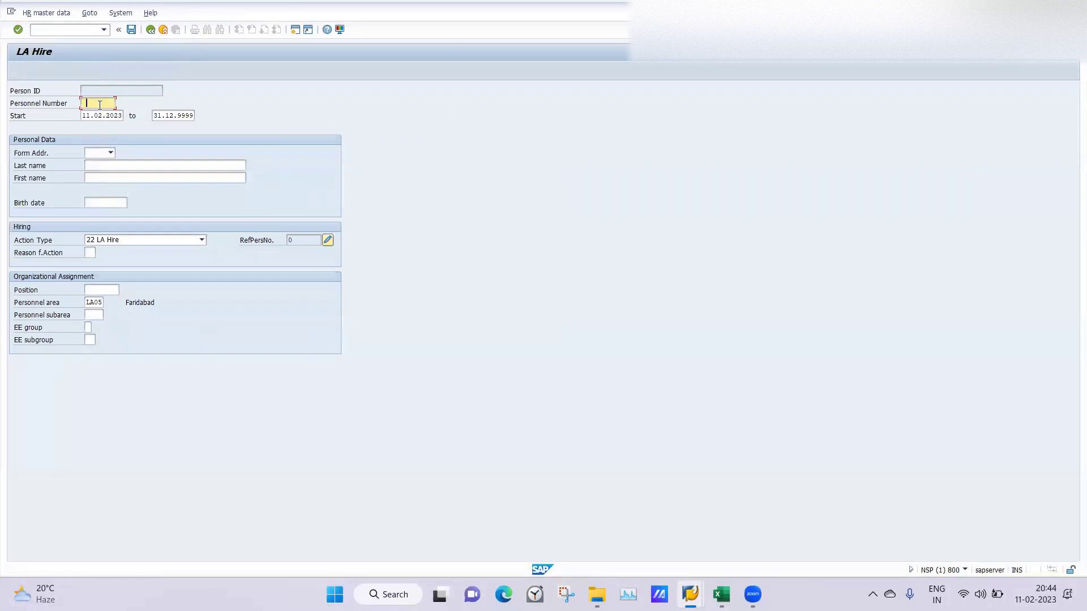
Step: Fill in form of address Mr., the hire's first and last name, and birth date
left_click(99, 105)
left_click(96, 166)
left_click(111, 155)
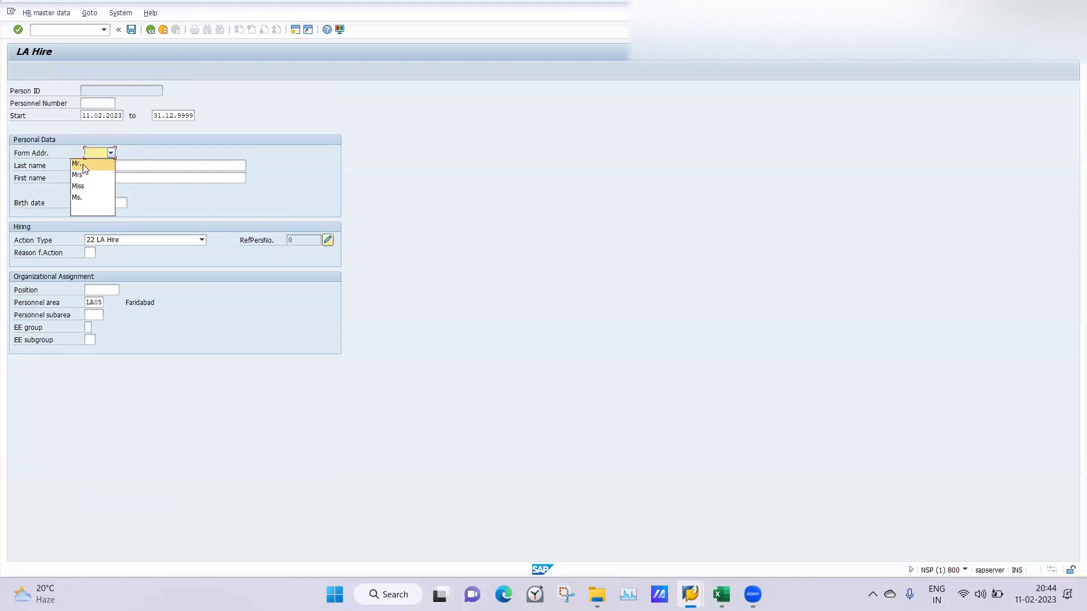
left_click(109, 180)
left_click(111, 179)
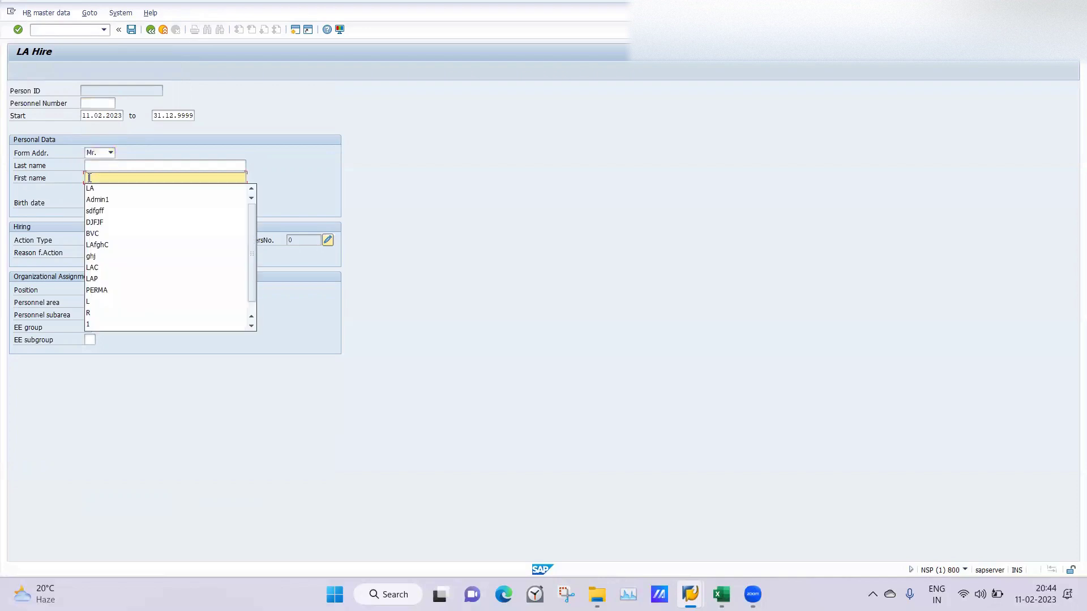
left_click(93, 187)
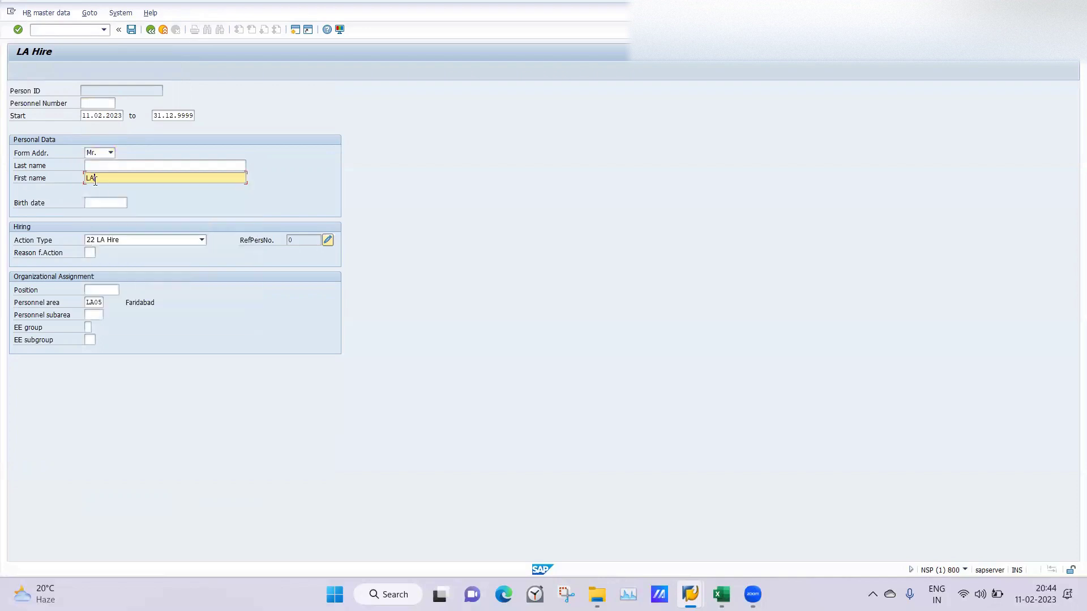
left_click(98, 166)
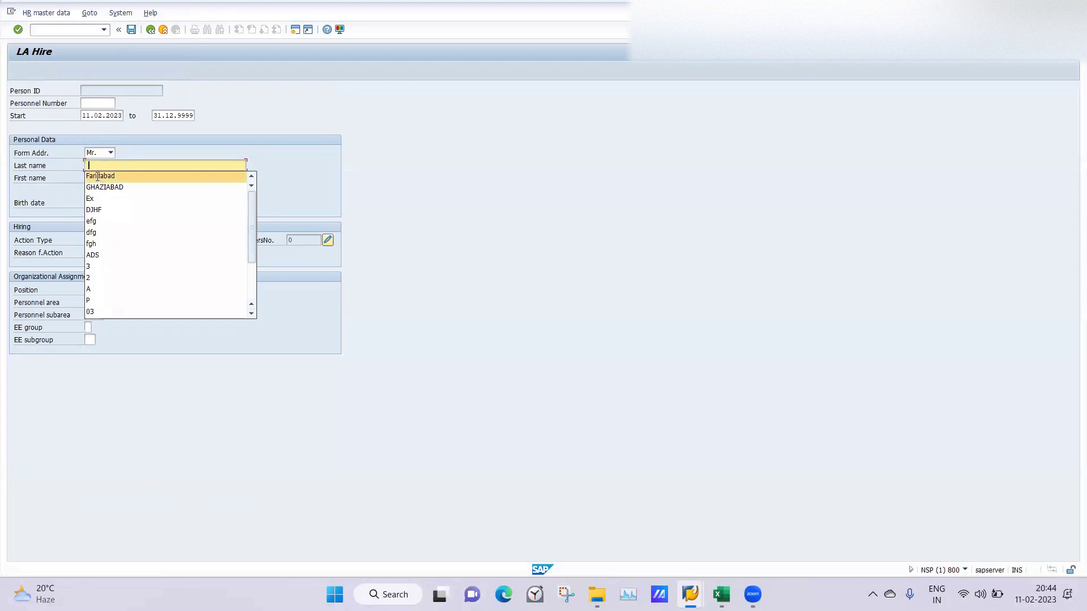
left_click(98, 176)
left_click(97, 202)
left_click(101, 214)
Step: Set reason 01, position 50015906, subarea SEC7, group B, subgroup L4, then validate and save
left_click(90, 252)
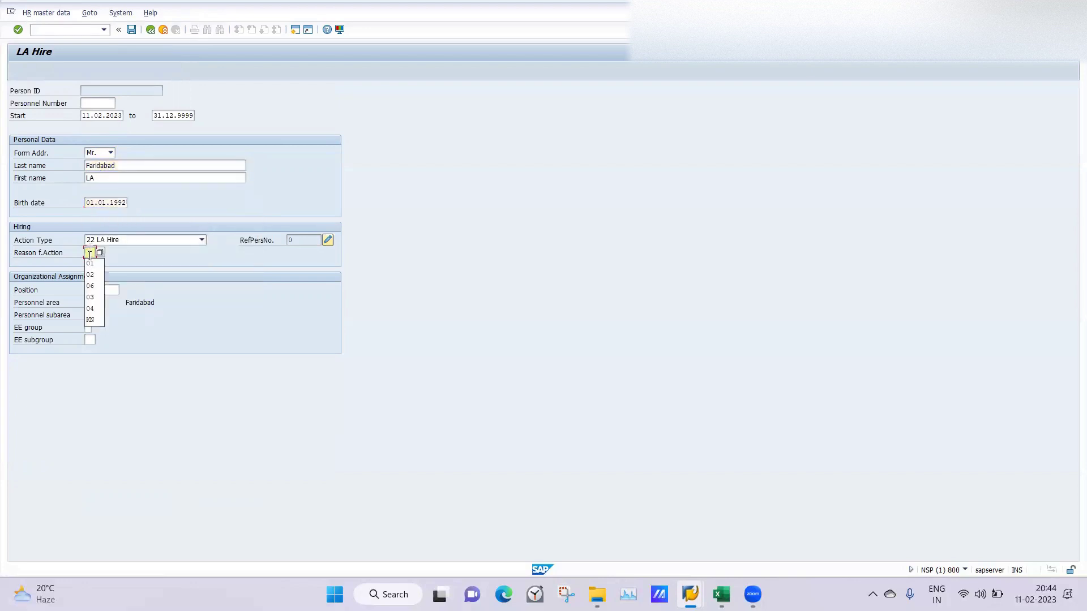
left_click(90, 264)
left_click(92, 288)
left_click(102, 300)
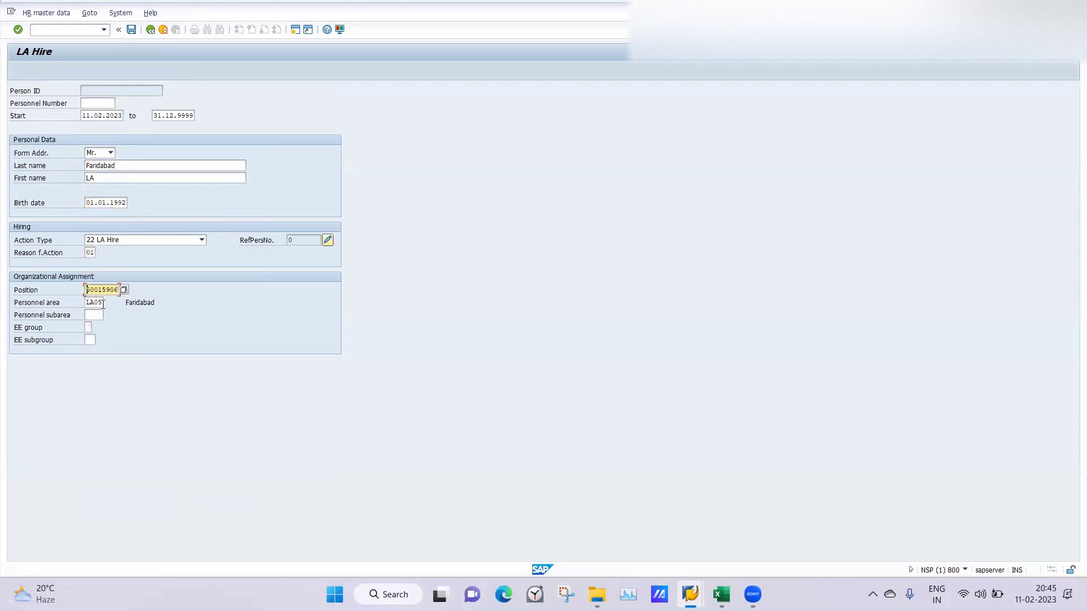
left_click(91, 314)
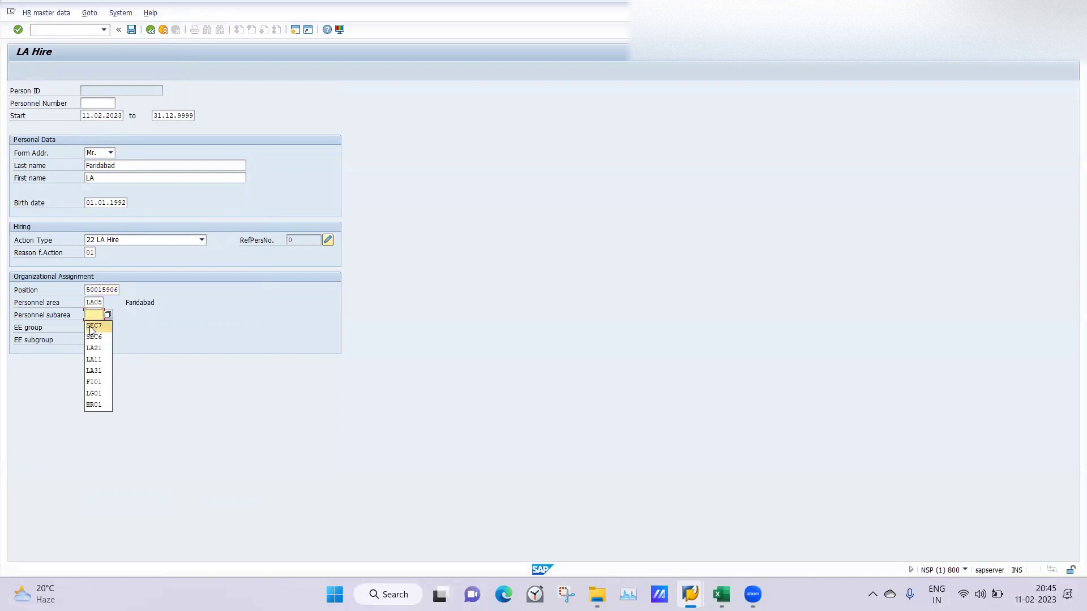
left_click(91, 326)
left_click(88, 328)
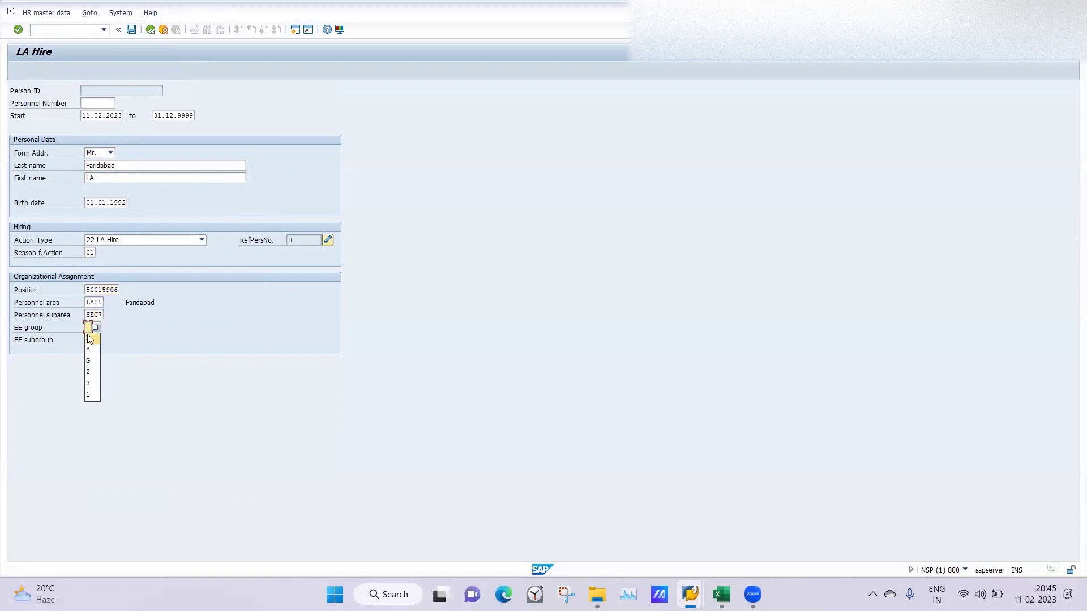
left_click(90, 339)
left_click(90, 339)
left_click(90, 351)
key("Return")
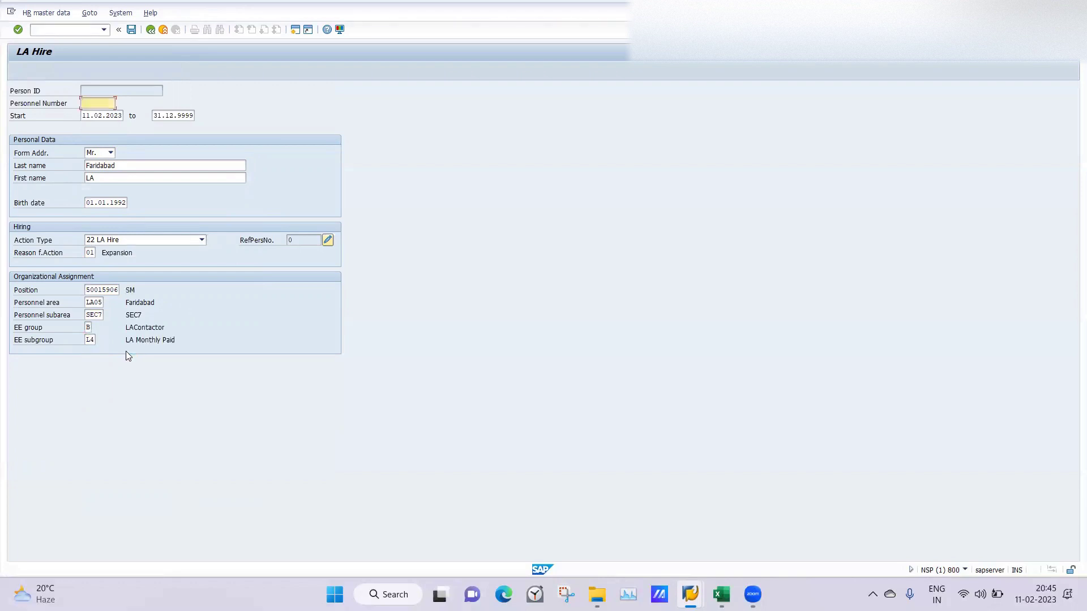
left_click(131, 29)
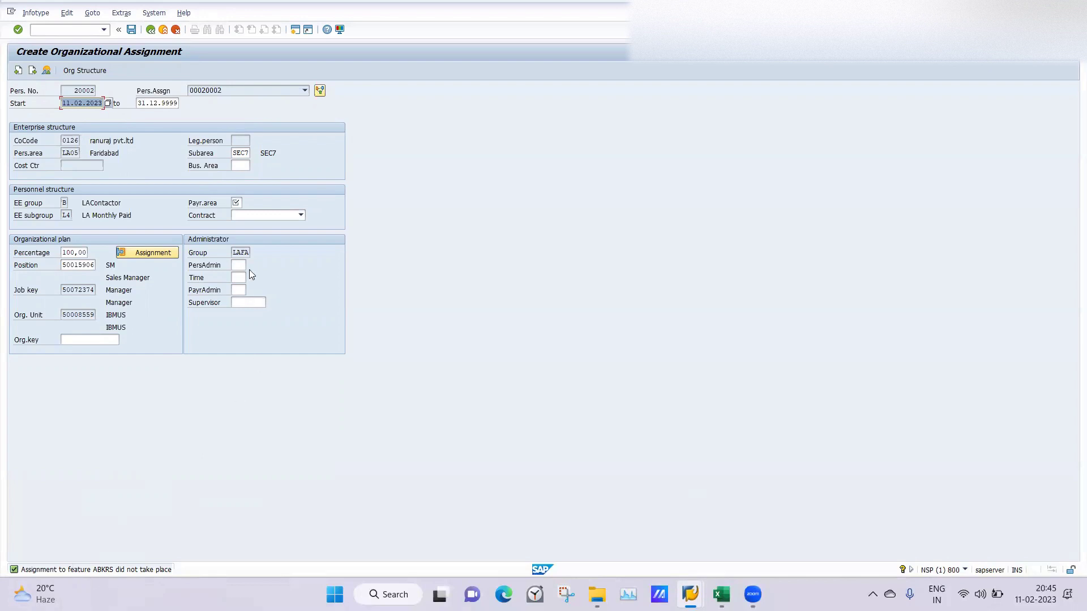
Step: Pick payroll area LA and confirm, which raises the missing fiscal year variant message for company code 0126
left_click(237, 203)
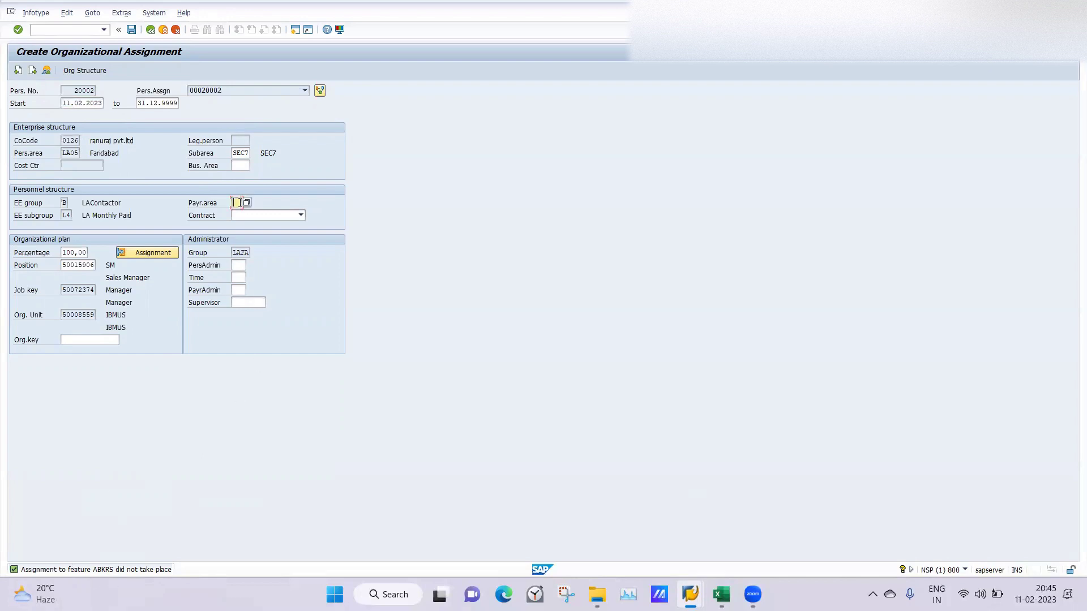
left_click(237, 202)
left_click(237, 214)
key("Return")
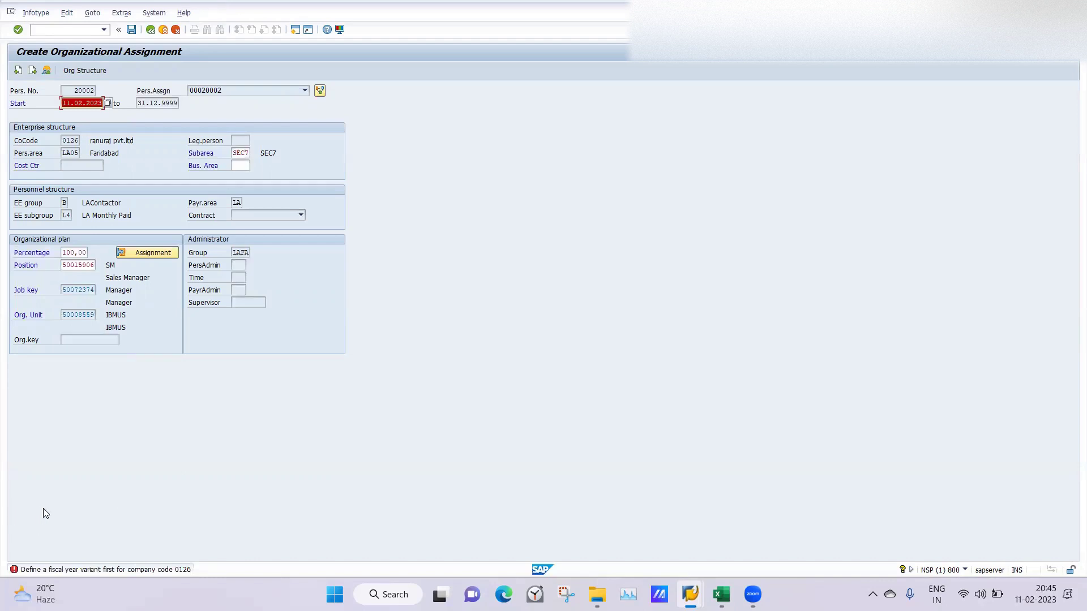
Step: In the NUMKR decision tree, expand company 0003's personnel area branch and select its node
mouse_move(690, 593)
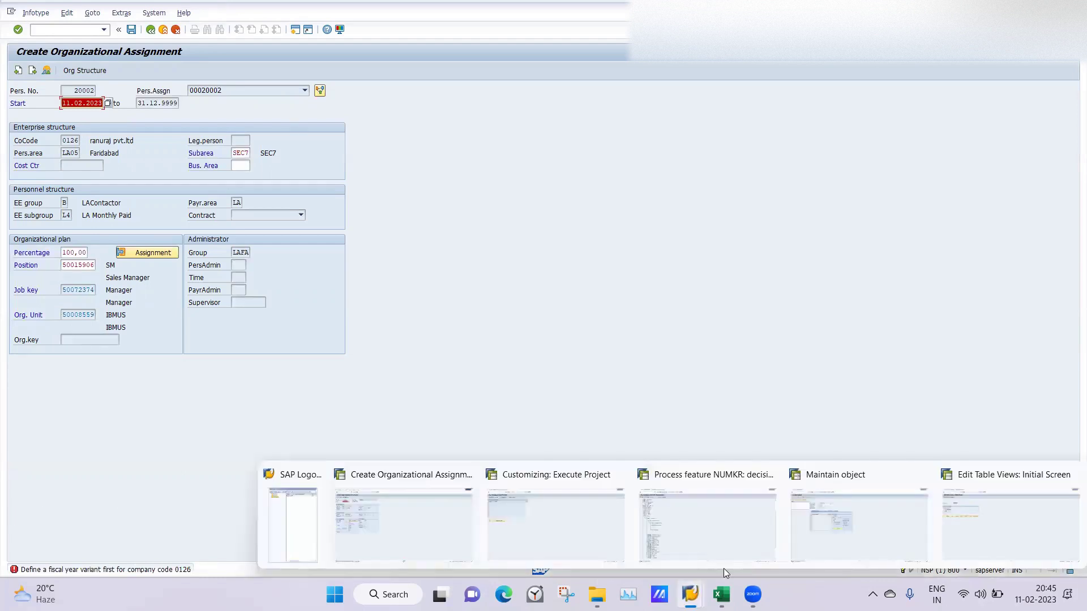
left_click(724, 512)
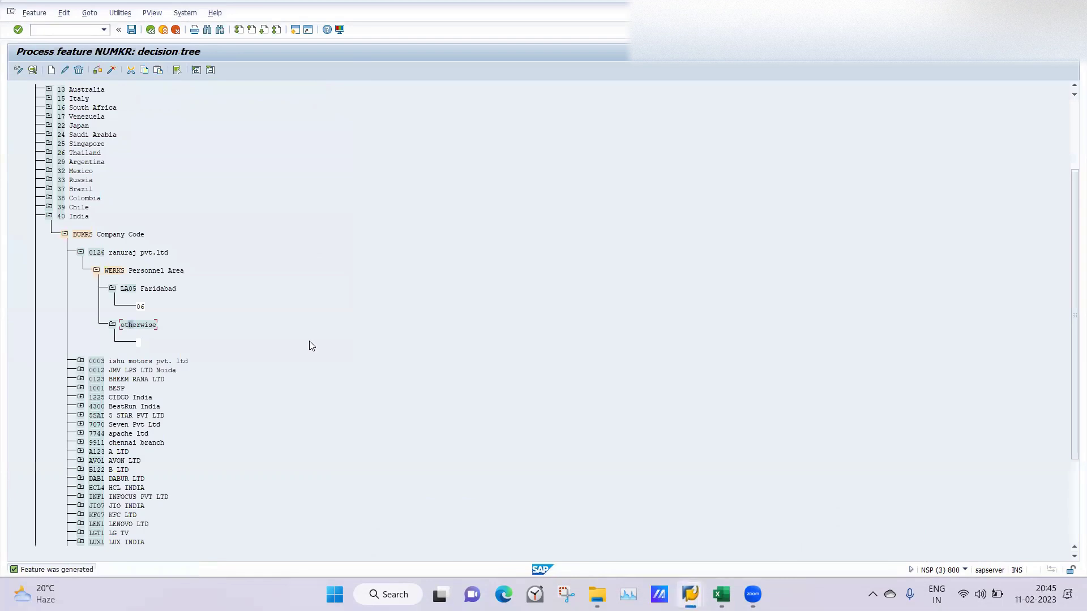
left_click(81, 253)
left_click(81, 253)
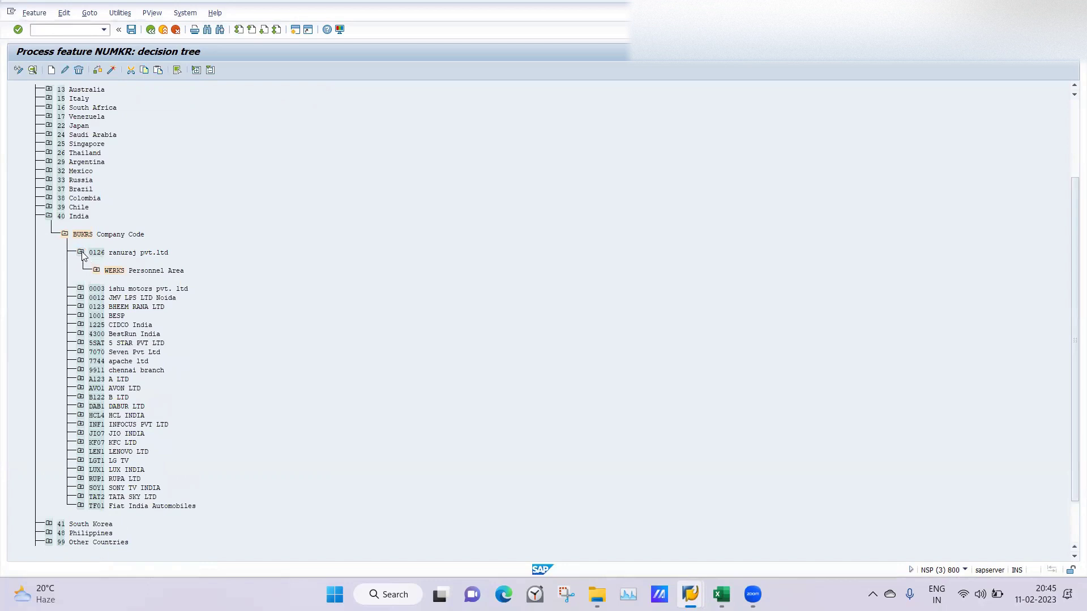
left_click(81, 253)
left_click(81, 253)
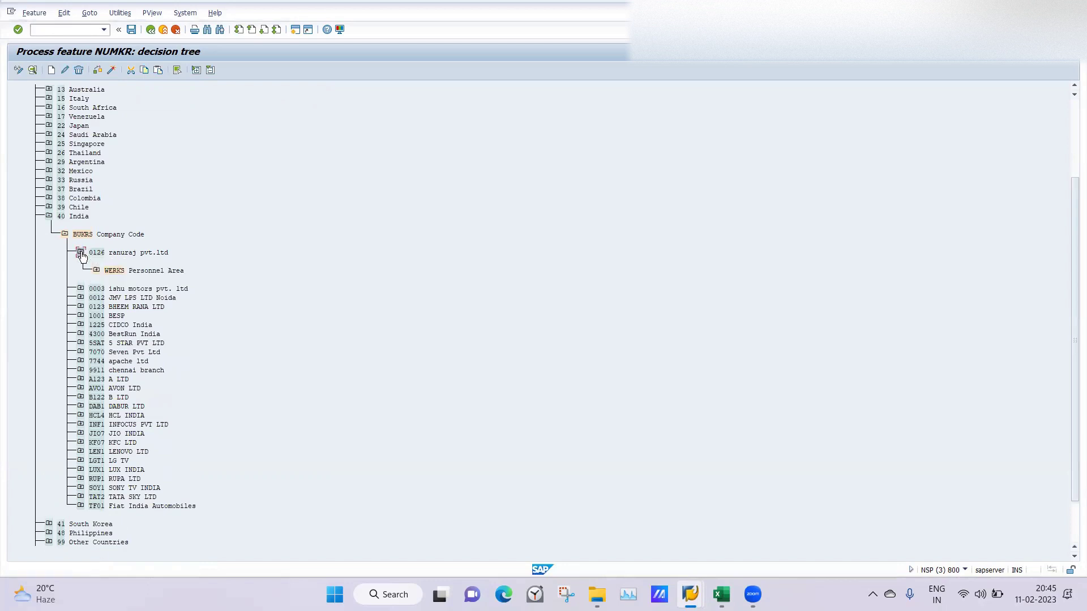
left_click(80, 289)
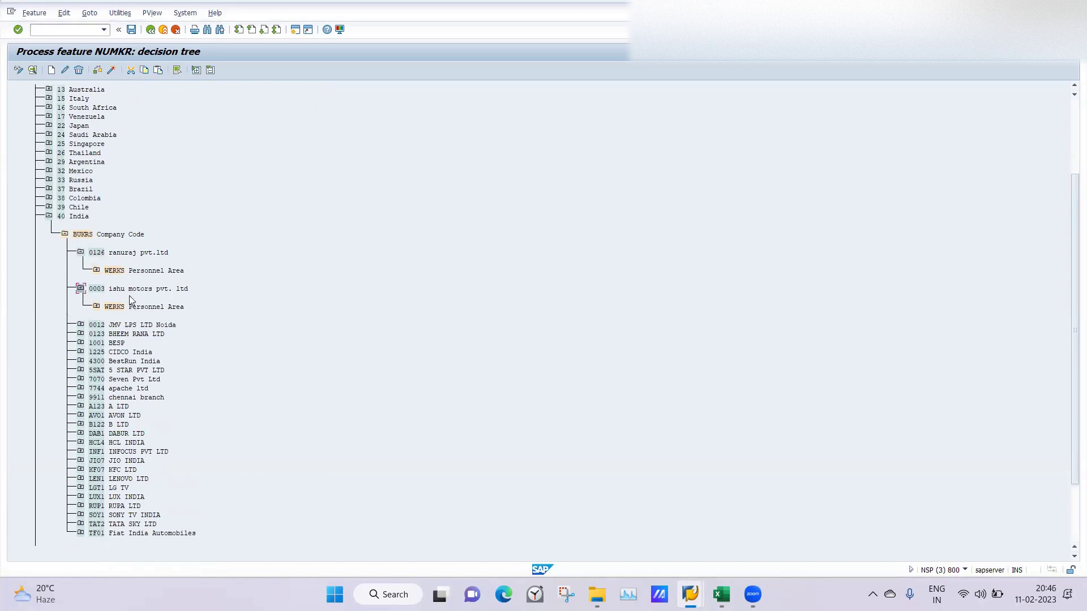
left_click(97, 307)
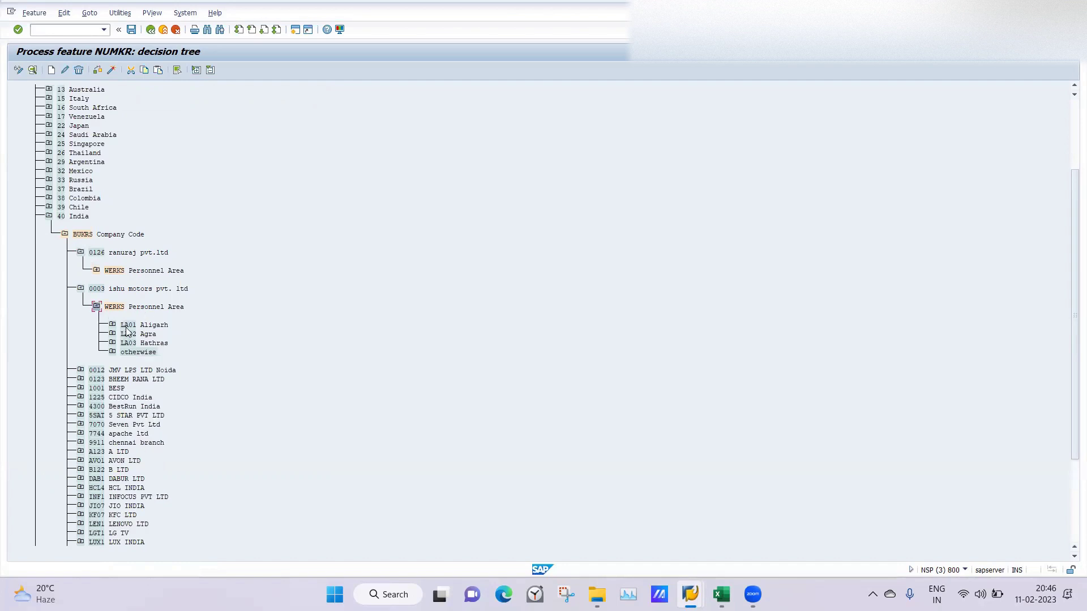
left_click(116, 309)
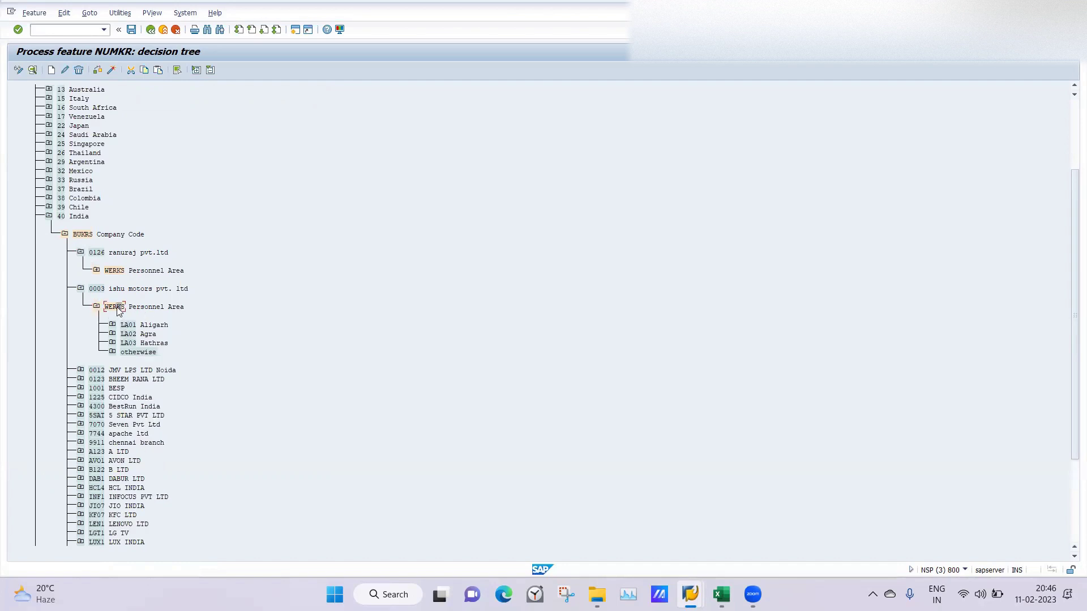
Step: Add LA05 Faridabad as a new personnel area branch under 0003 and start a child node beneath it
left_click(52, 70)
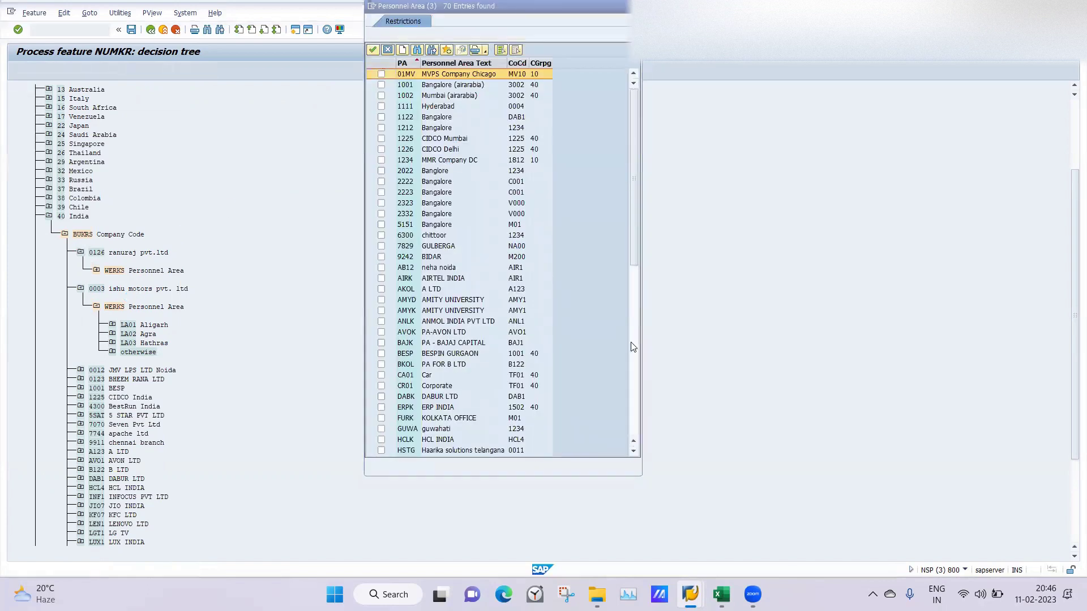
left_click(632, 346)
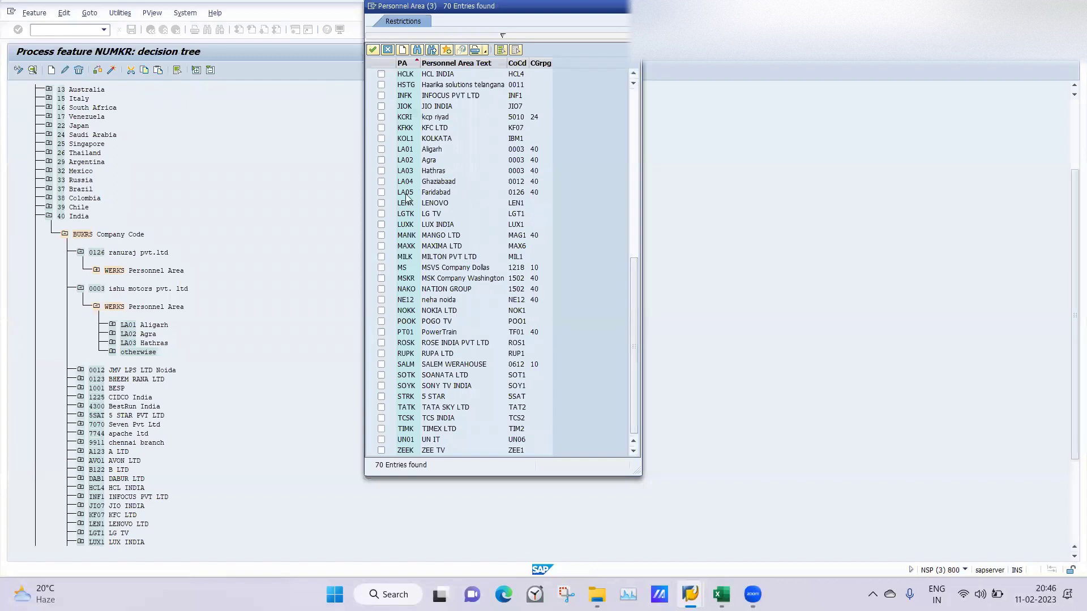
left_click(379, 193)
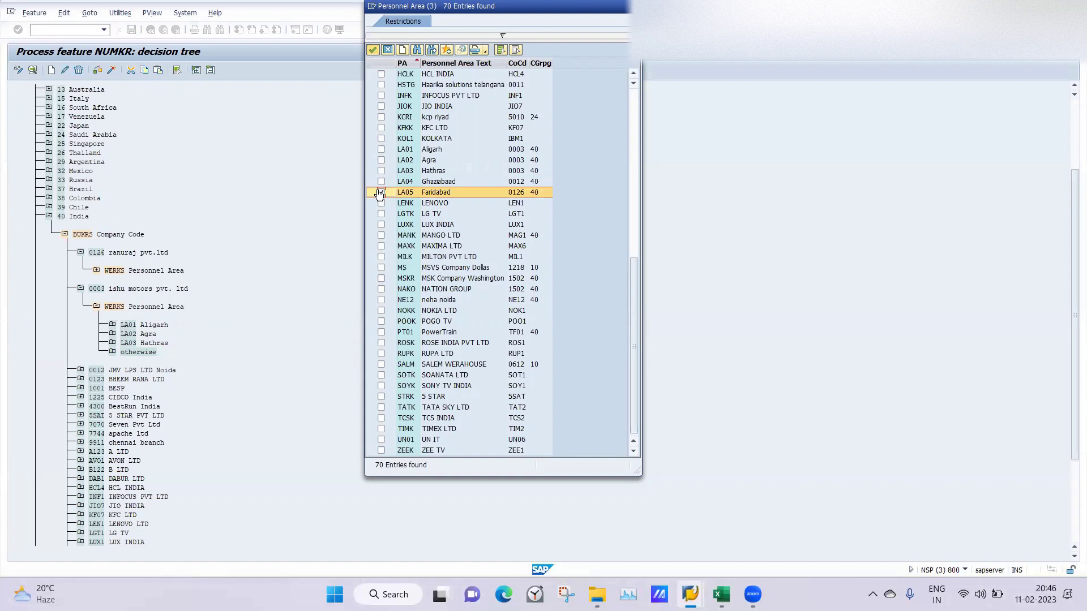
double_click(380, 193)
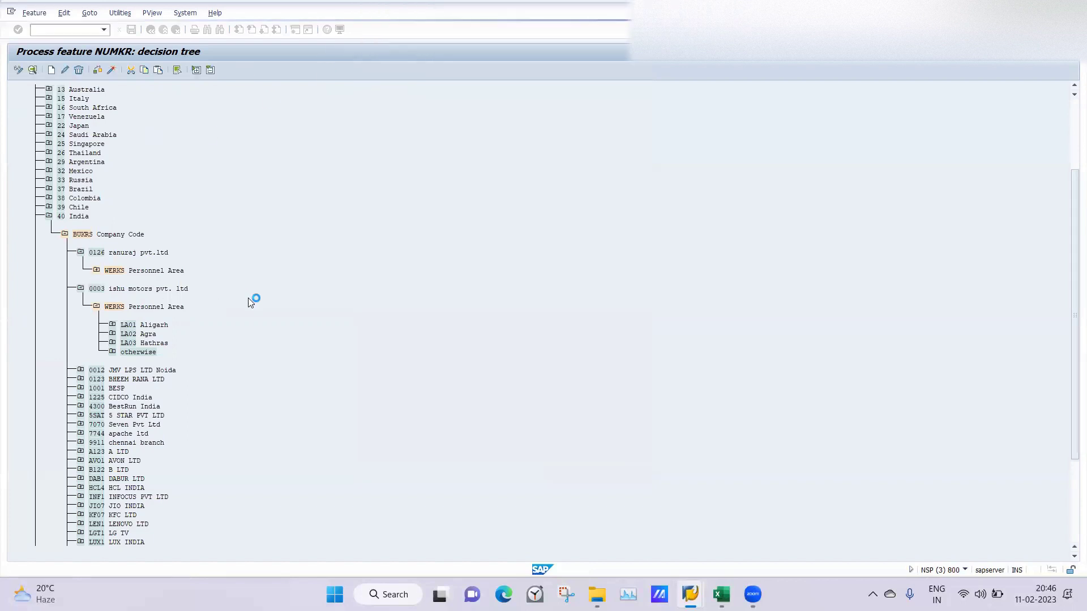
left_click(129, 326)
left_click(52, 72)
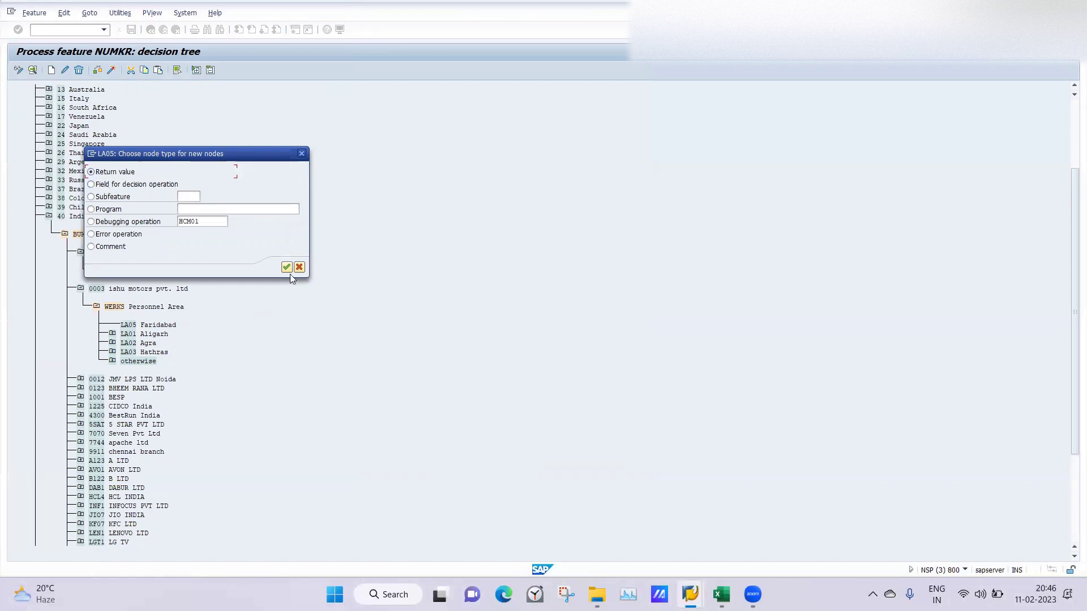
Step: Give the new node under LA05 the return value 06
left_click(286, 267)
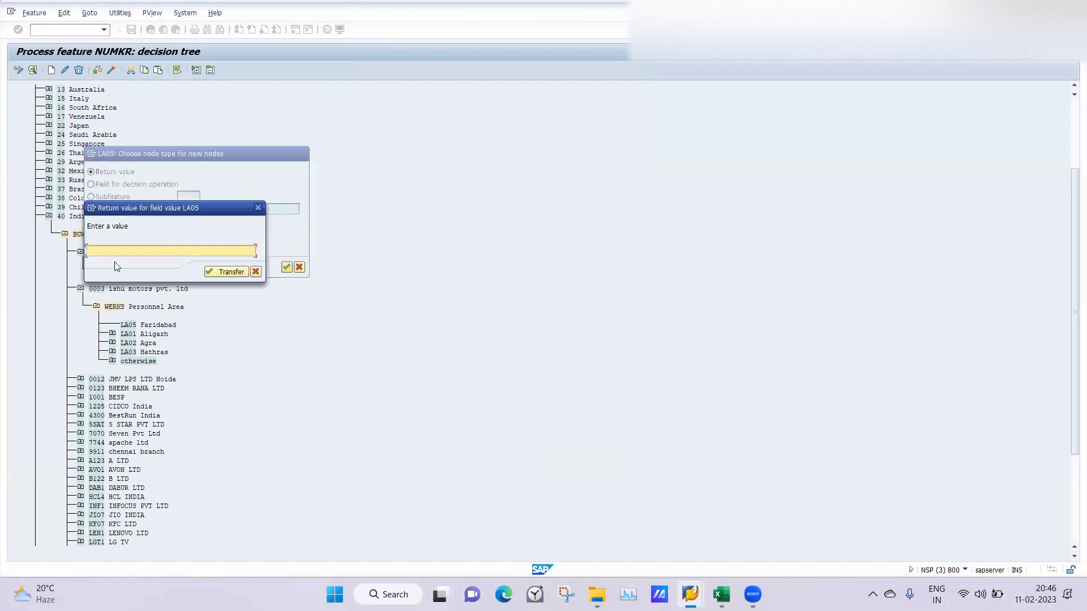
type("06")
key("Return")
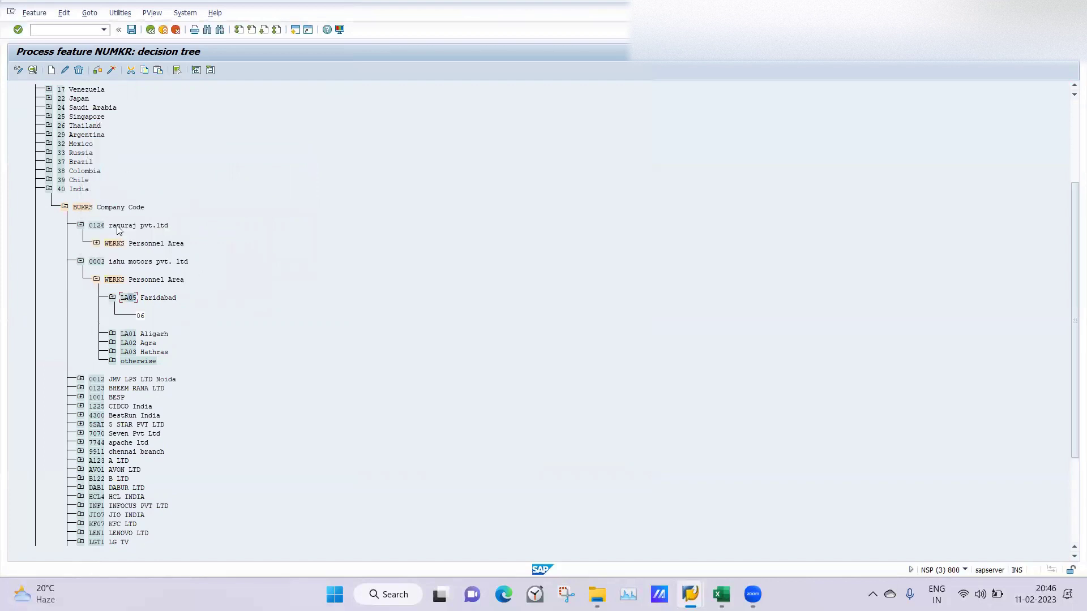
Step: Delete the LA05 node from company code 0126's personnel area branch
left_click(96, 244)
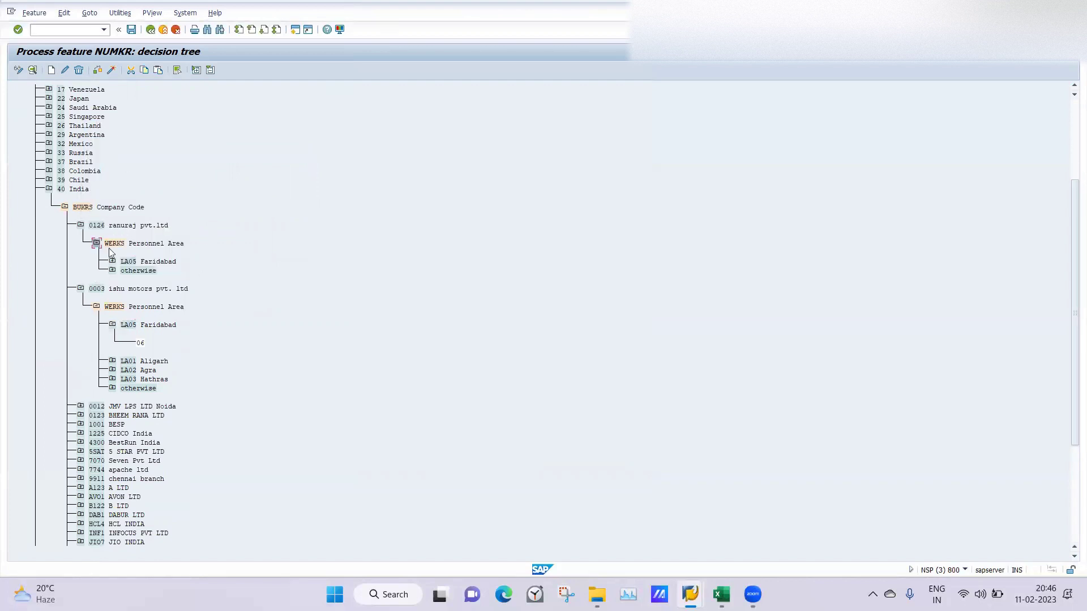
left_click(129, 262)
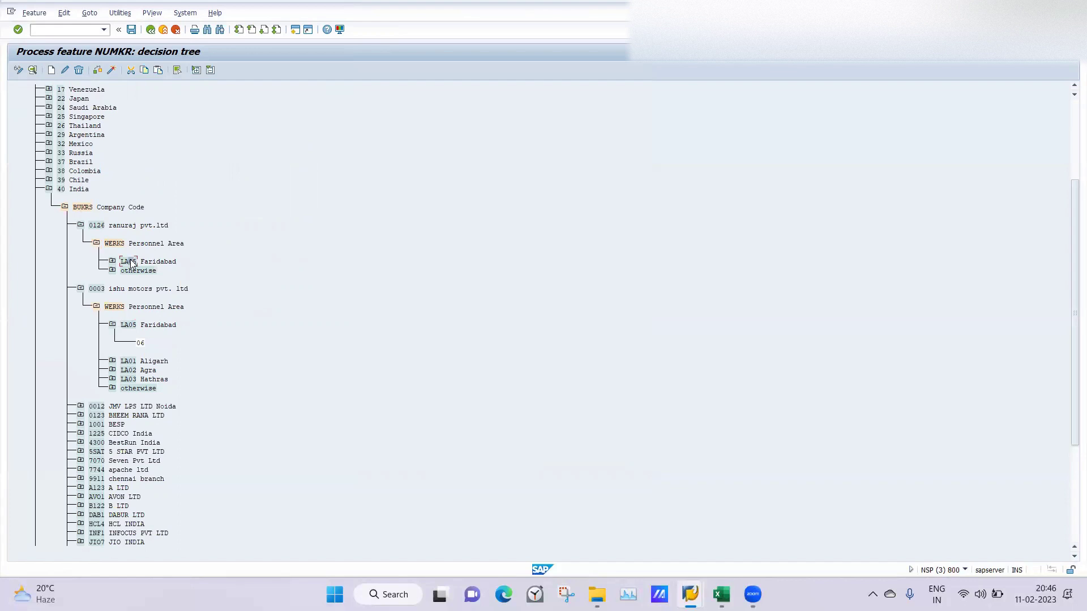
left_click(80, 70)
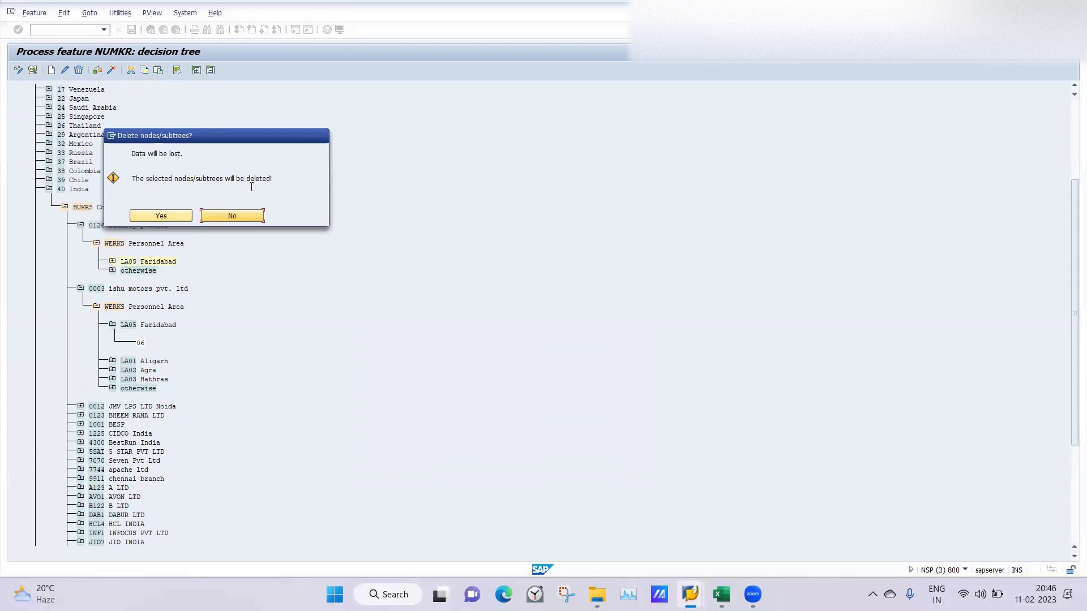
left_click(150, 217)
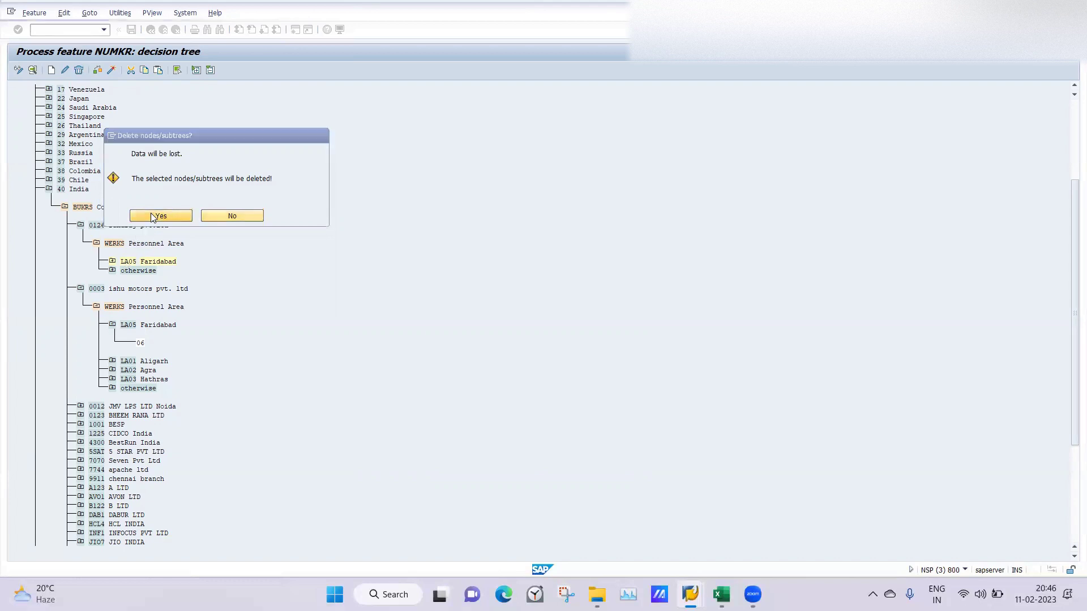
Step: Check the decision tree and generate the NUMKR feature under the customizing request
left_click(98, 71)
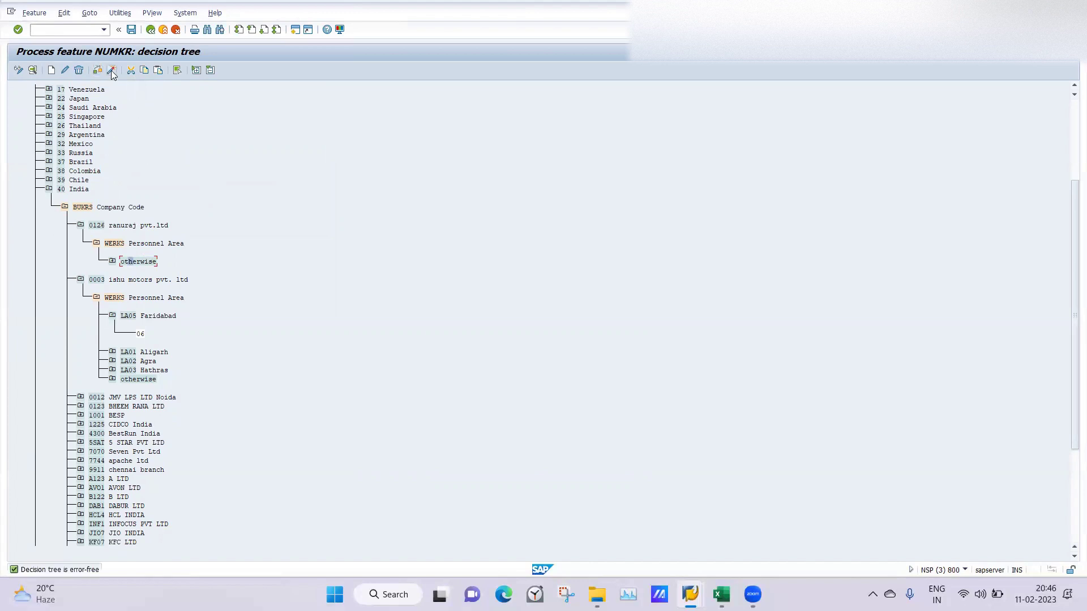
left_click(111, 70)
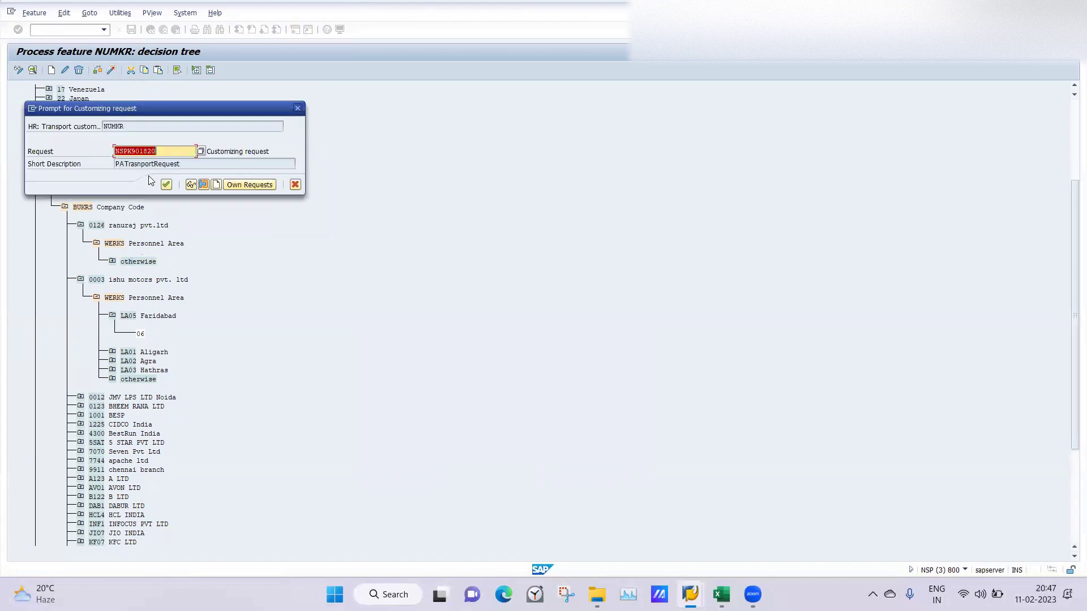
left_click(166, 185)
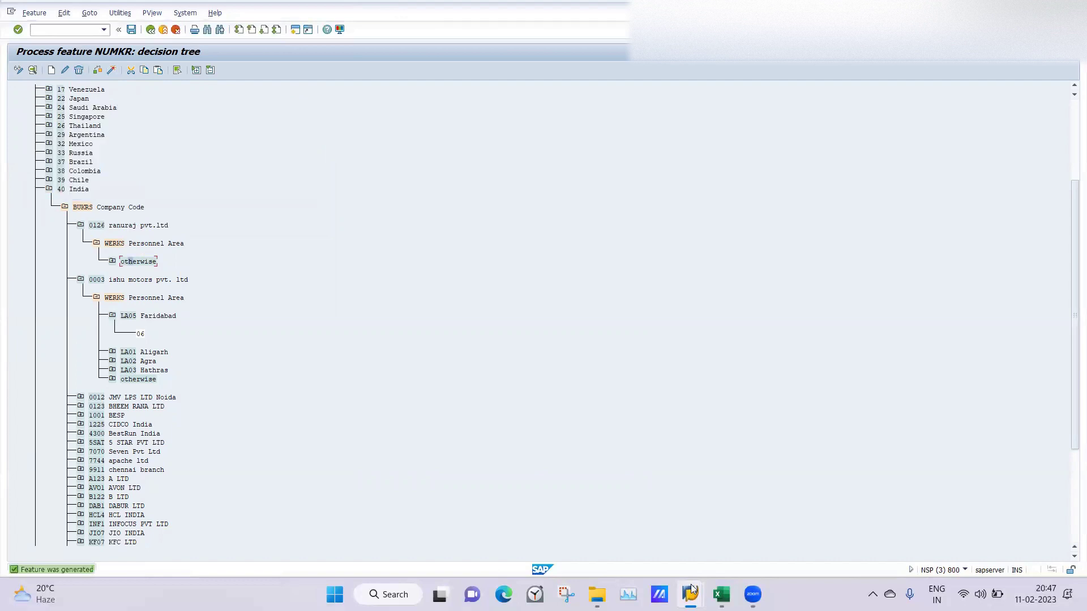
Step: Recheck the organizational assignment, then exit it without keeping the data
mouse_move(691, 589)
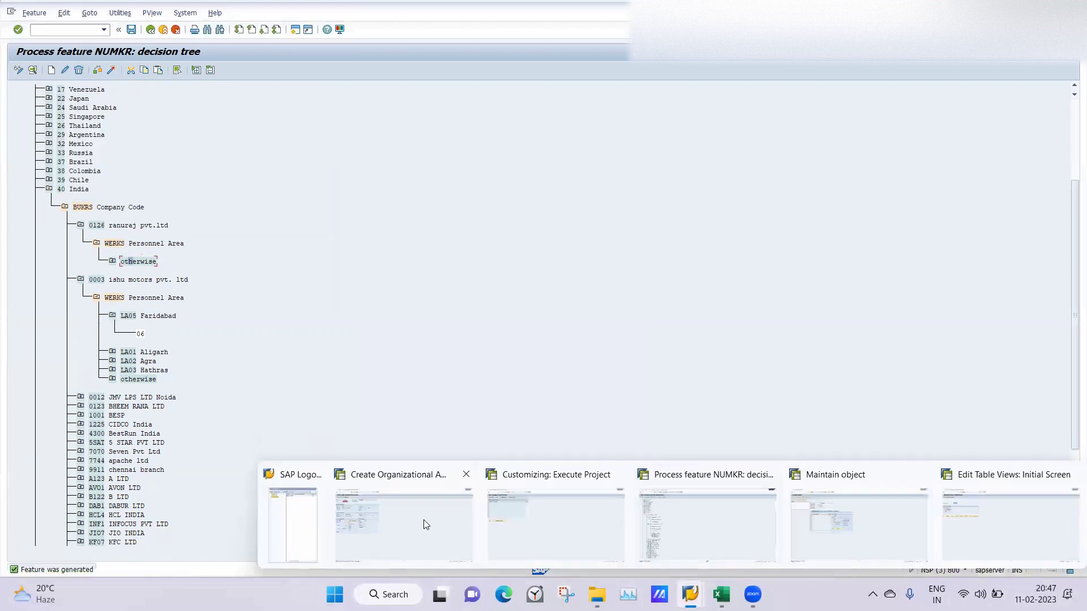
left_click(425, 526)
key("Return")
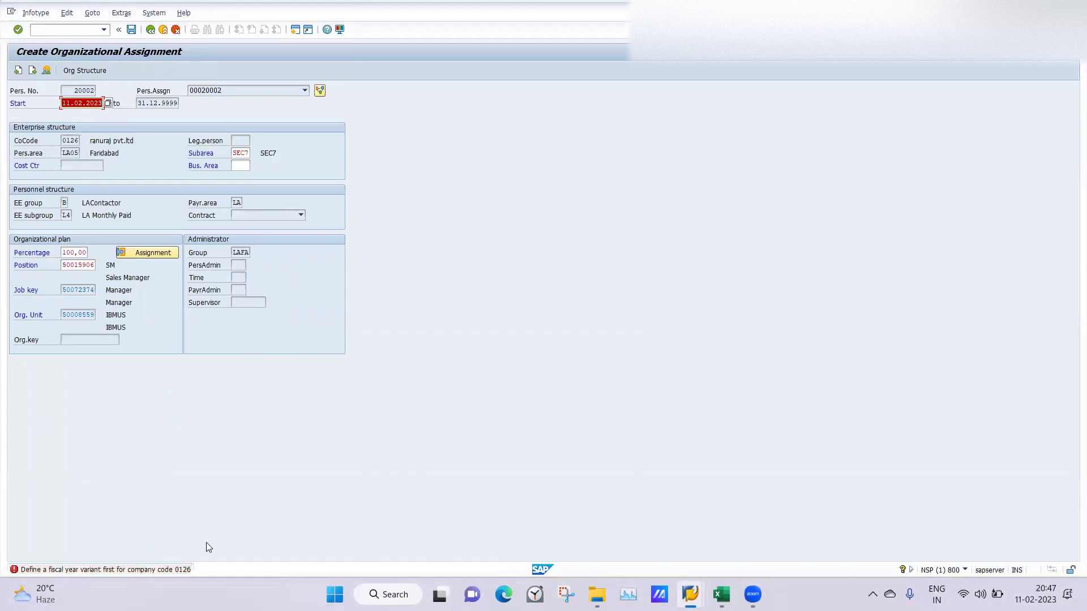
left_click(151, 29)
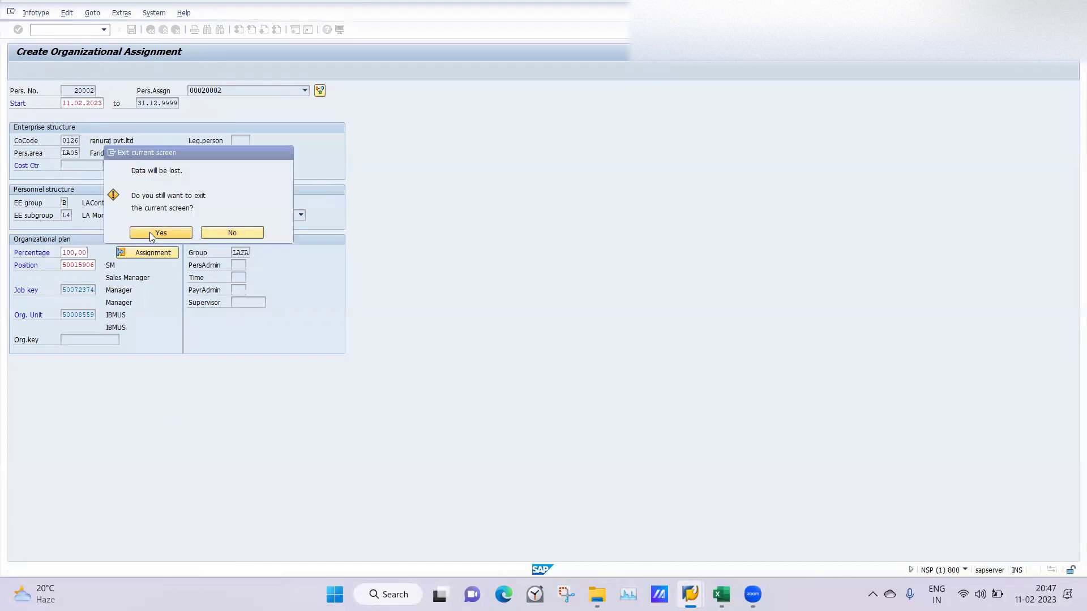
left_click(151, 232)
Step: Rerun LA Hire for 20002 with position 50015707, employee group B, subgroup L4, and save
left_click(19, 70)
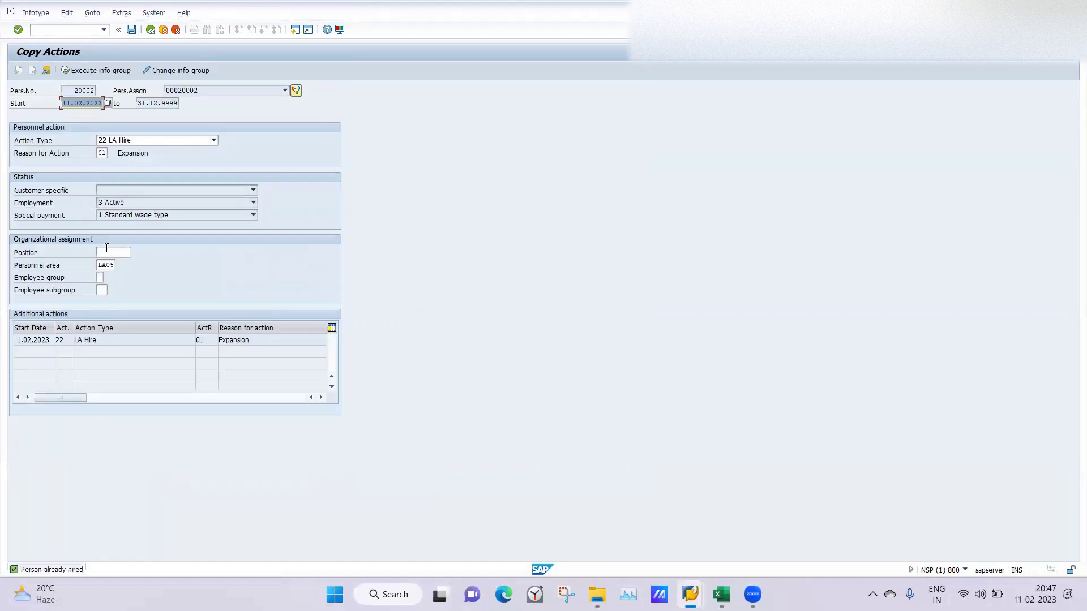
left_click(107, 248)
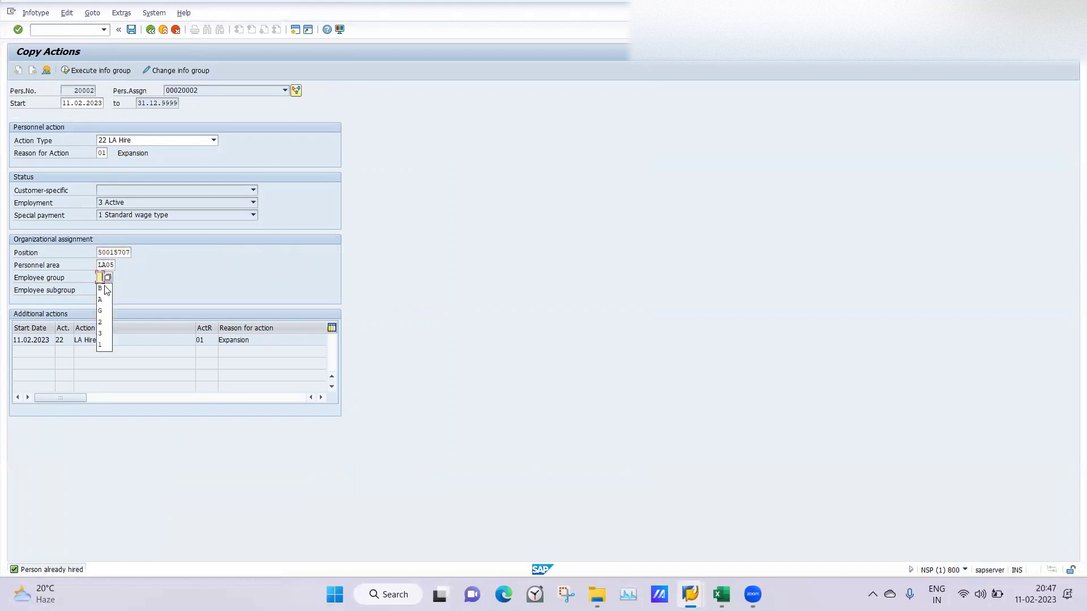
left_click(104, 286)
left_click(104, 288)
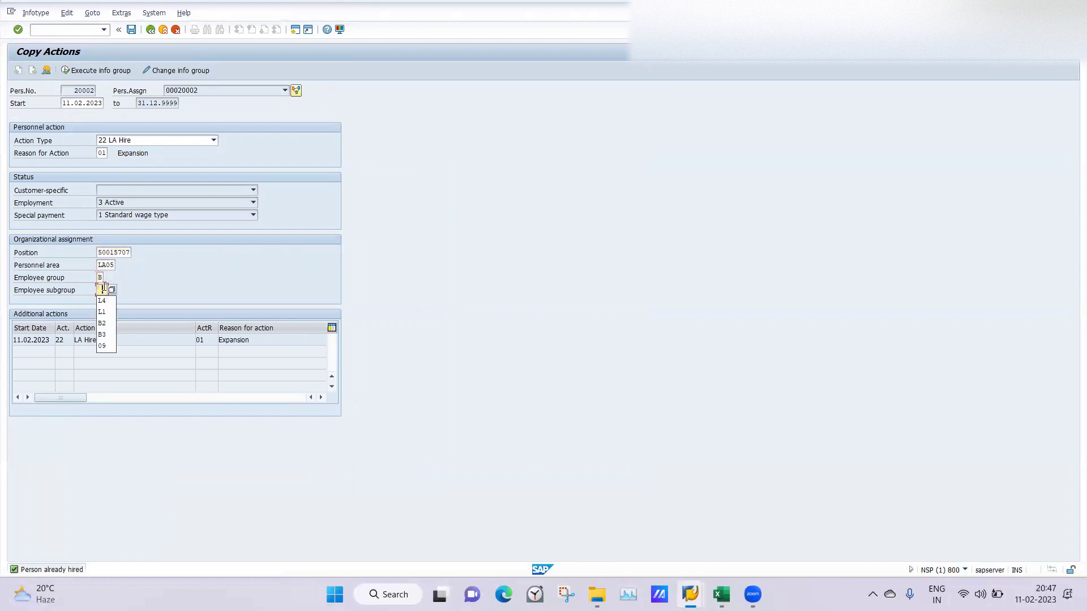
left_click(104, 309)
key("Return")
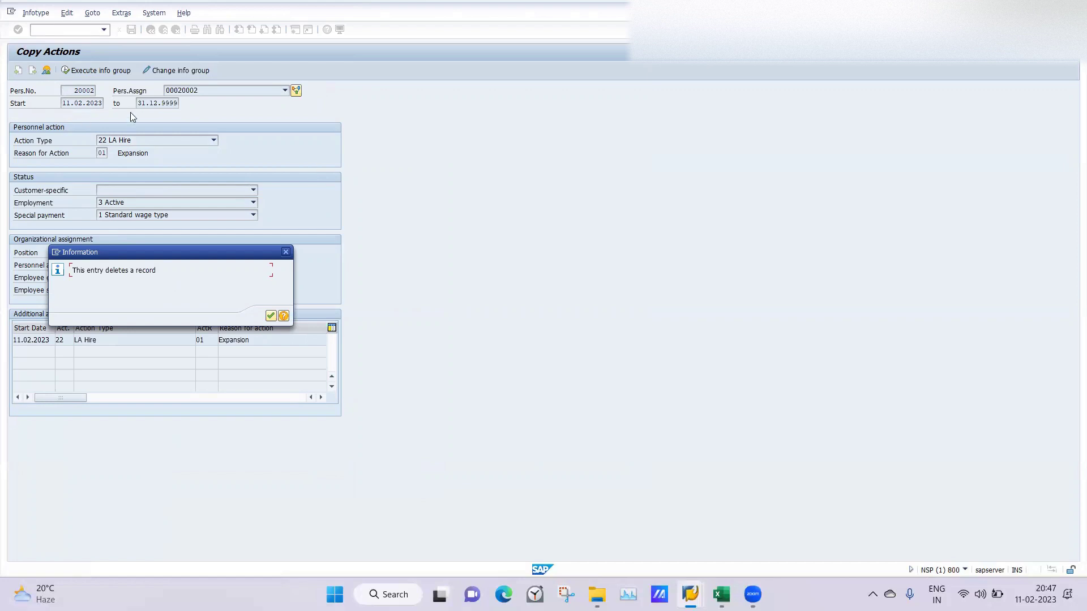
key("Return")
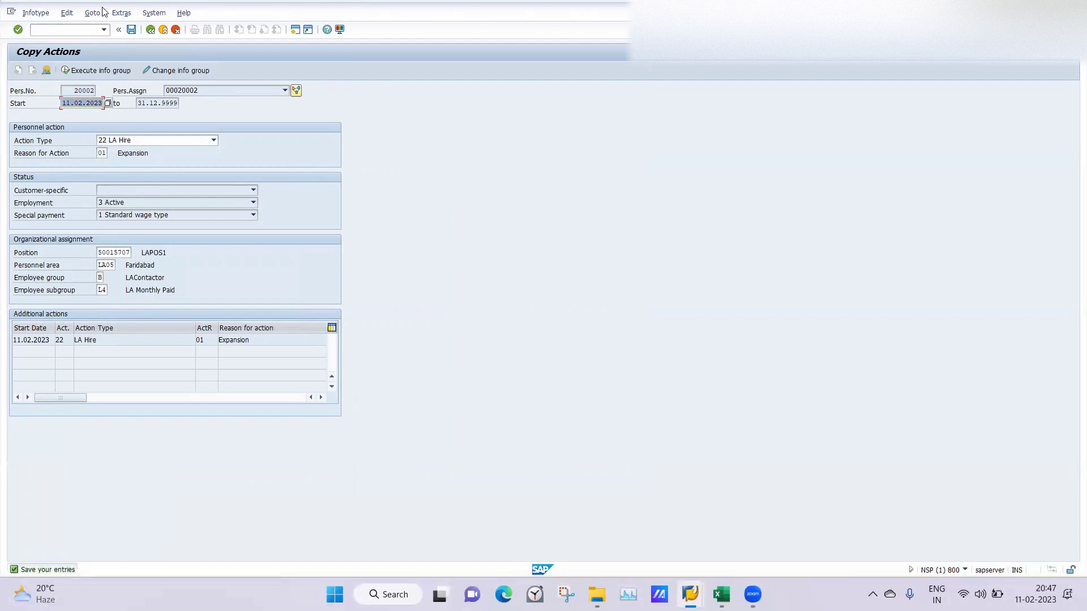
left_click(131, 29)
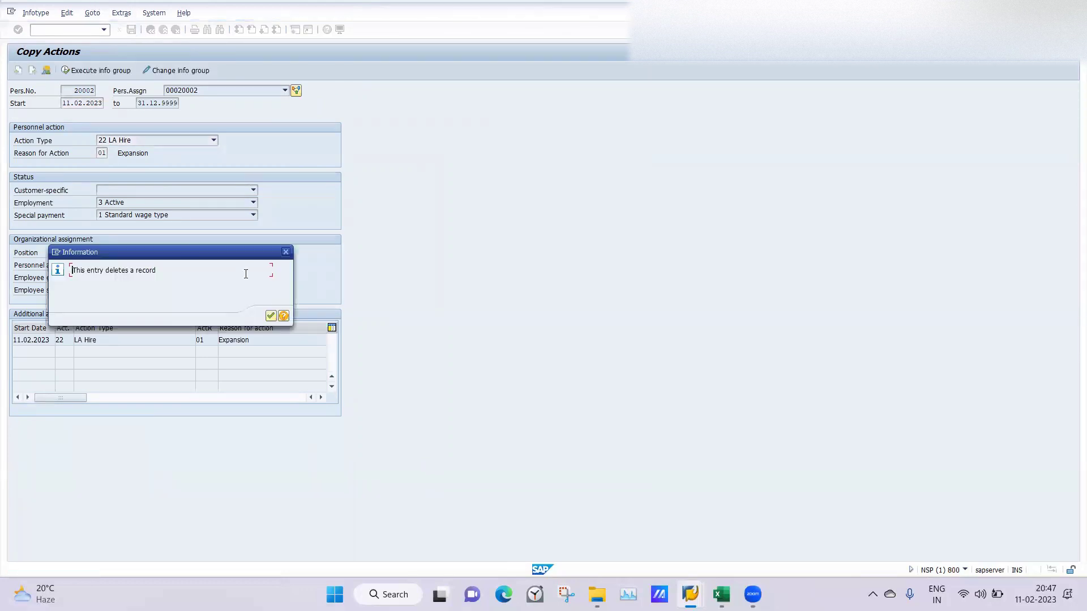
left_click(270, 315)
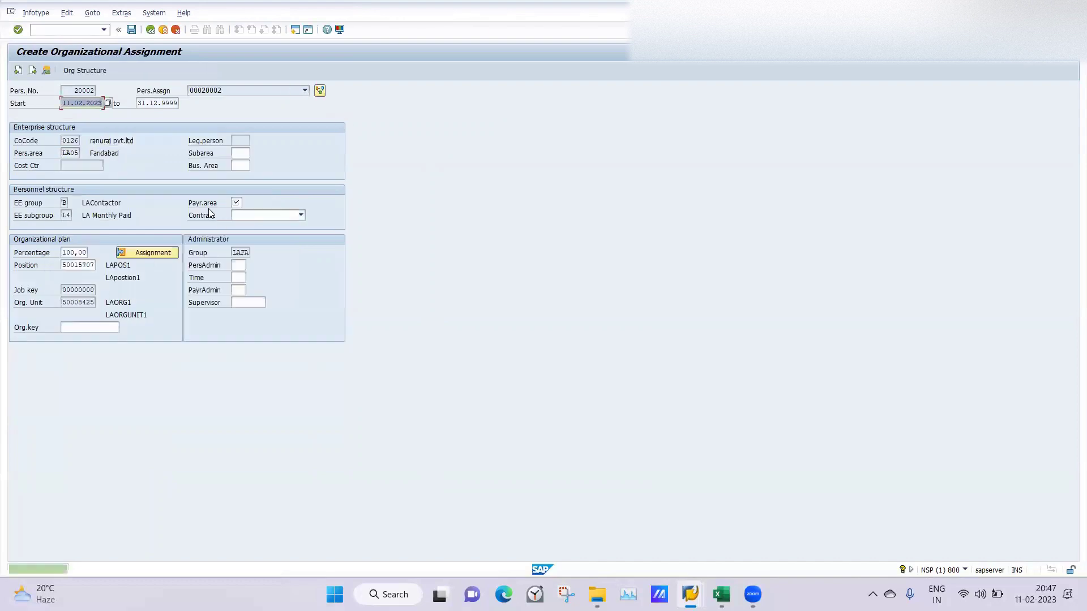
Step: Enter payroll area LA and subarea SEC7, which again triggers the 0126 fiscal year variant message
left_click(238, 203)
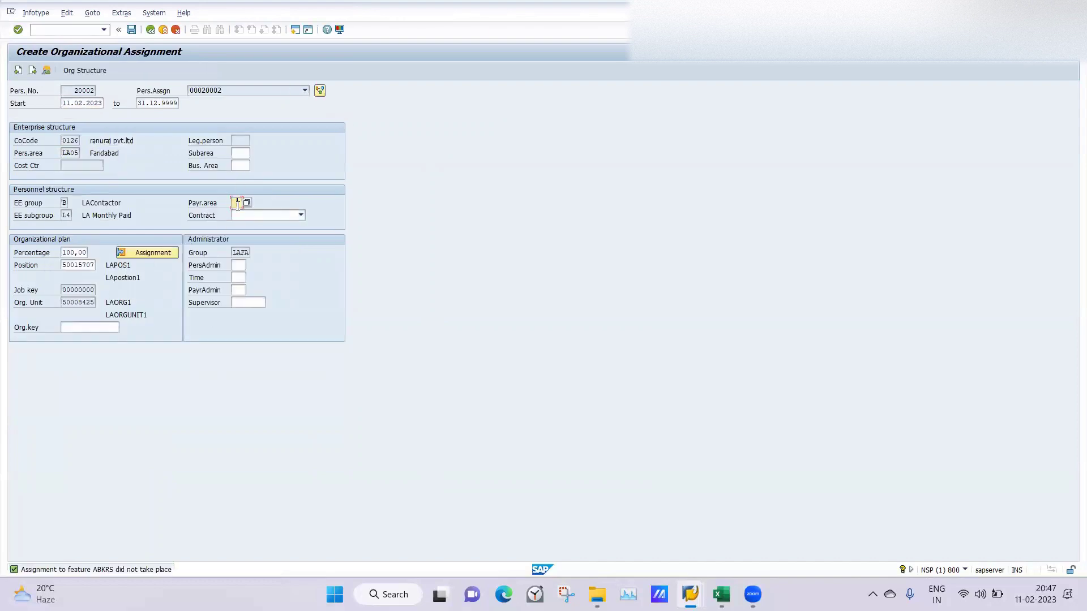
type("LA")
key("Return")
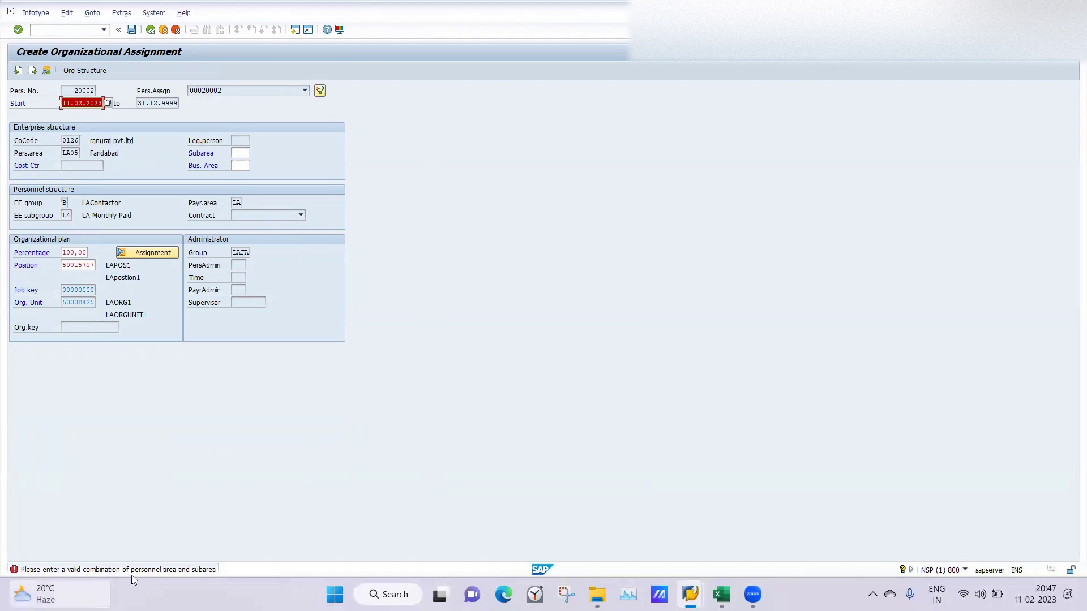
left_click(242, 154)
left_click(249, 163)
key("Return")
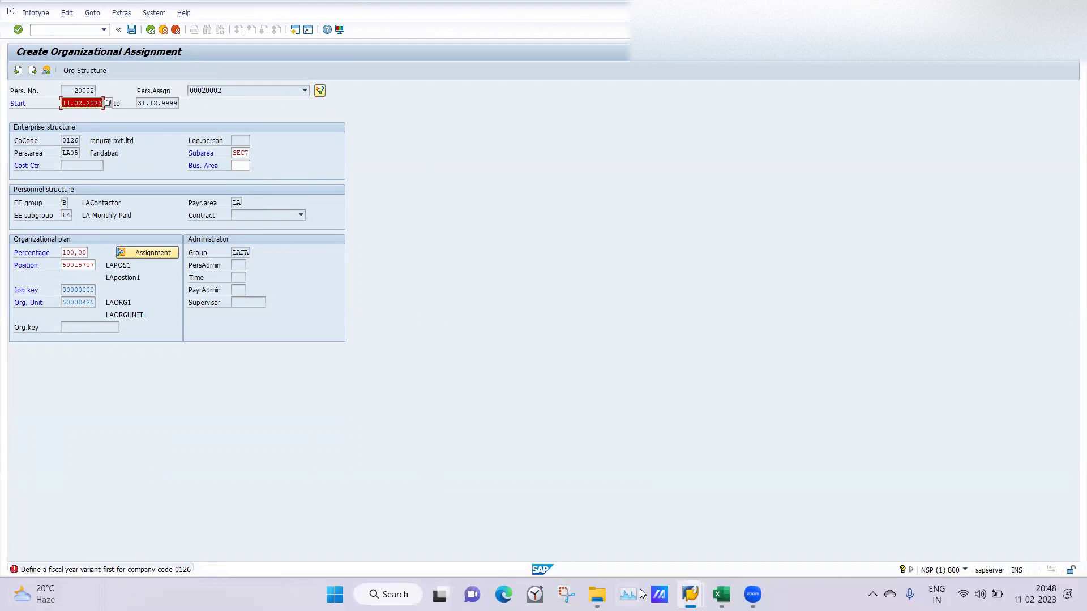
mouse_move(690, 594)
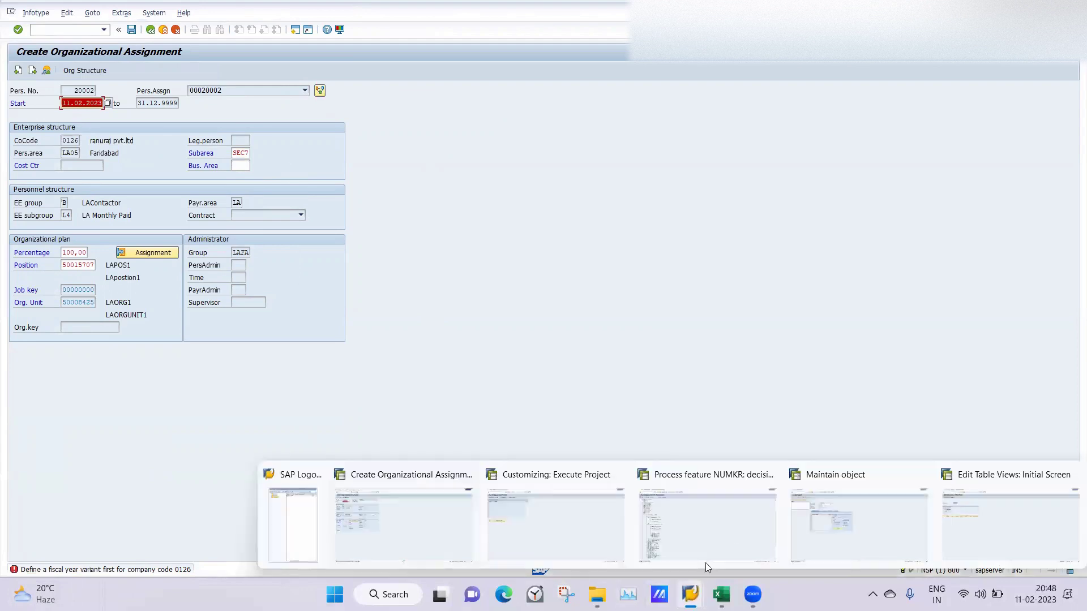
Step: Review the otherwise branch under company code 0126 in the NUMKR decision tree
left_click(722, 509)
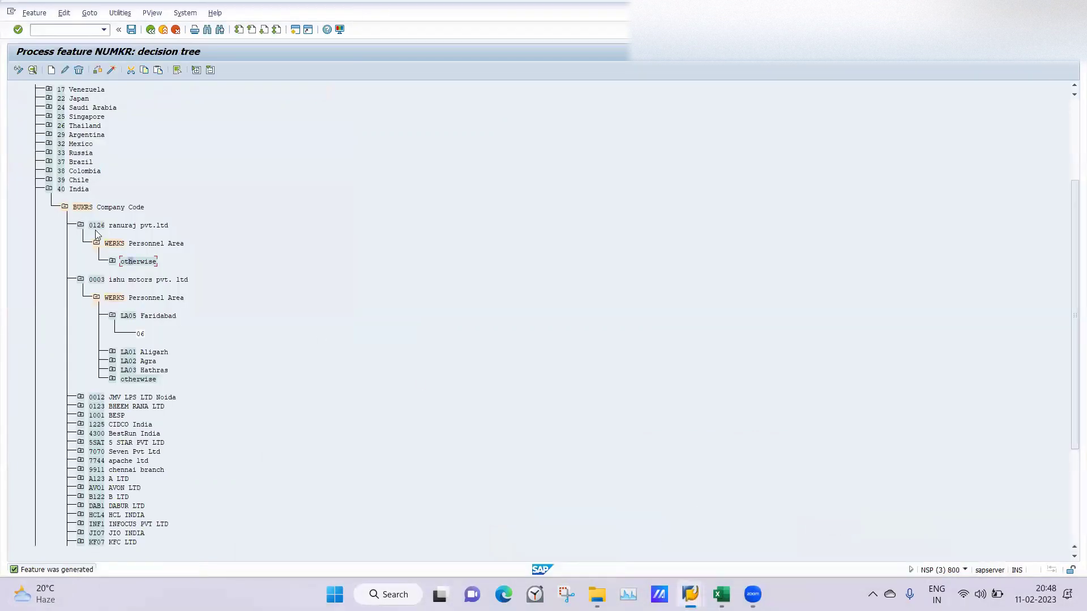
left_click(112, 262)
left_click(112, 262)
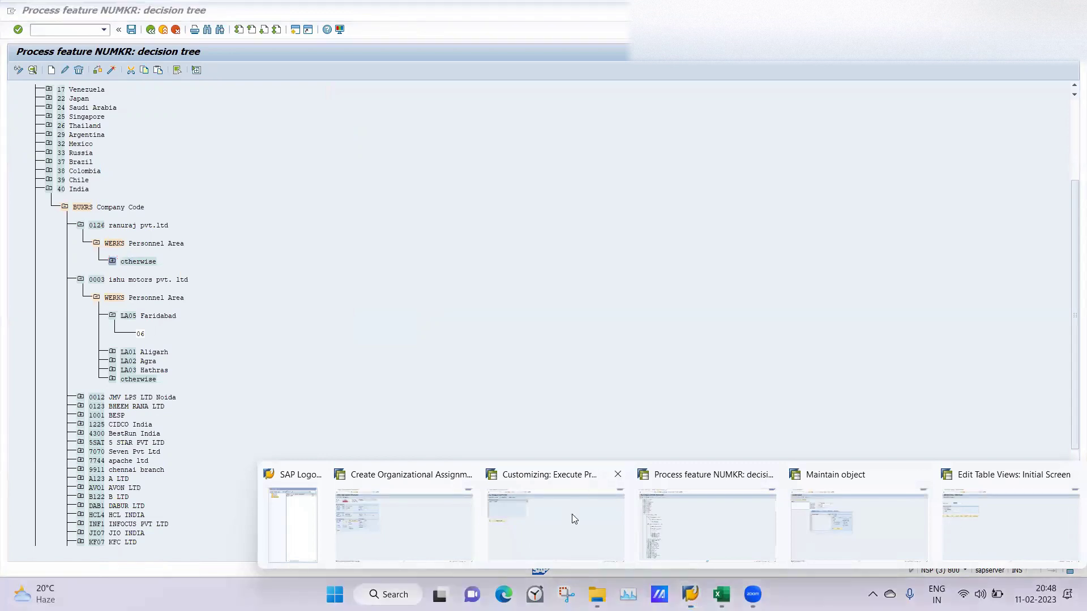
Step: Open Assignment of Personnel Area to Company Code via Enterprise Structure > Assignment in the IMG
left_click(574, 517)
left_click(61, 70)
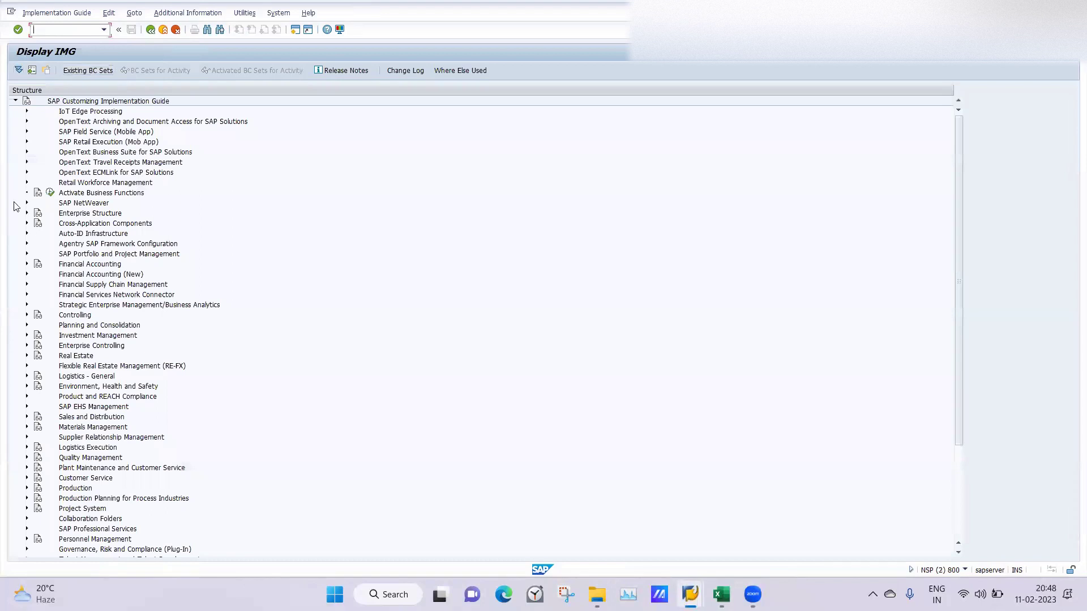
left_click(27, 213)
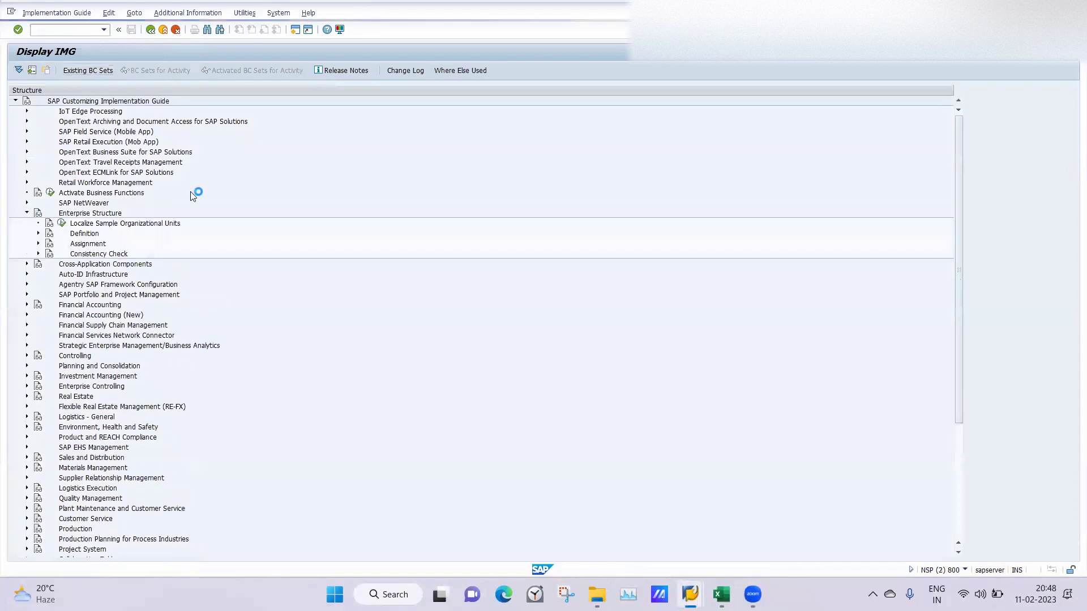
left_click(38, 243)
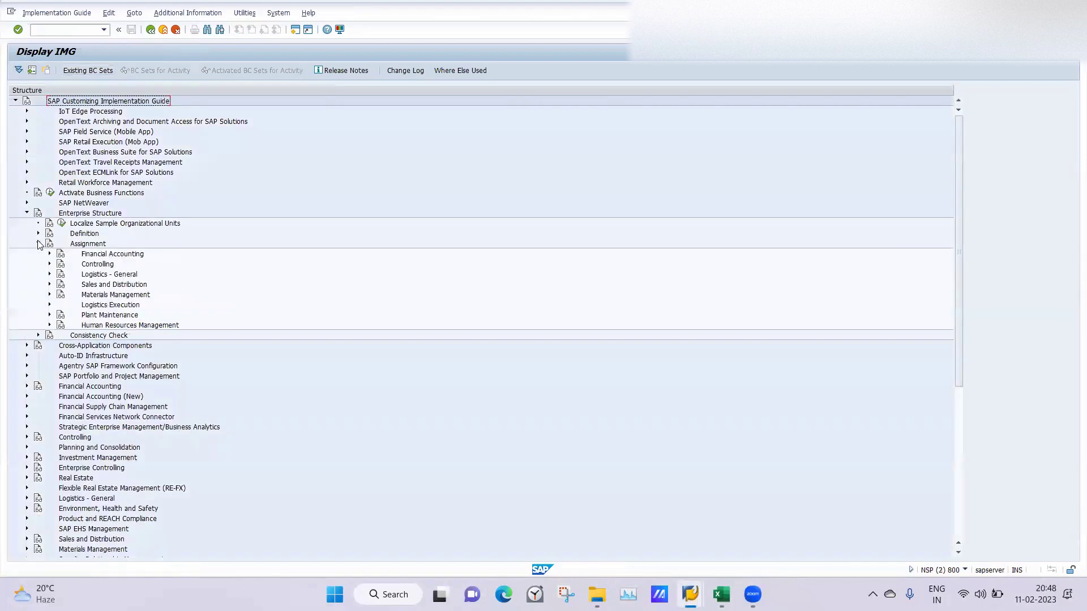
left_click(50, 325)
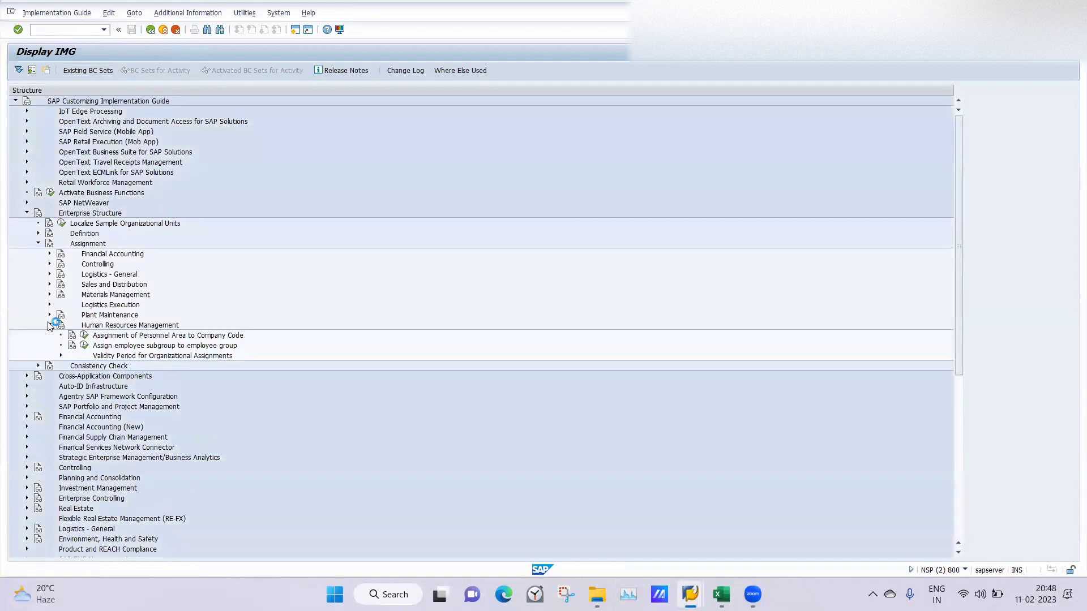
left_click(84, 336)
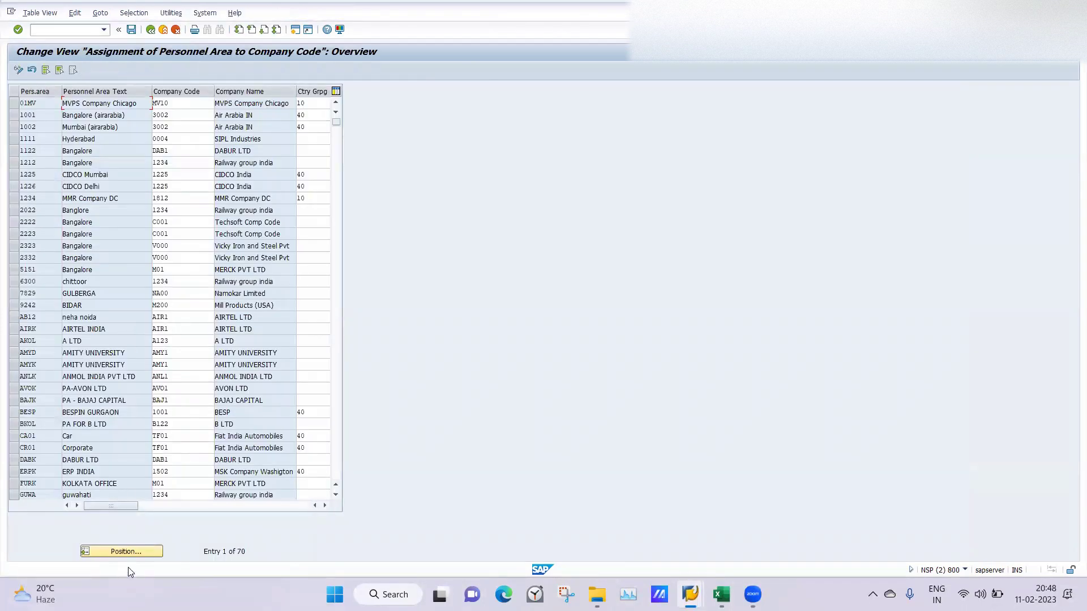
Step: Go to personnel area LA05 and change its company code to 0003
left_click(124, 558)
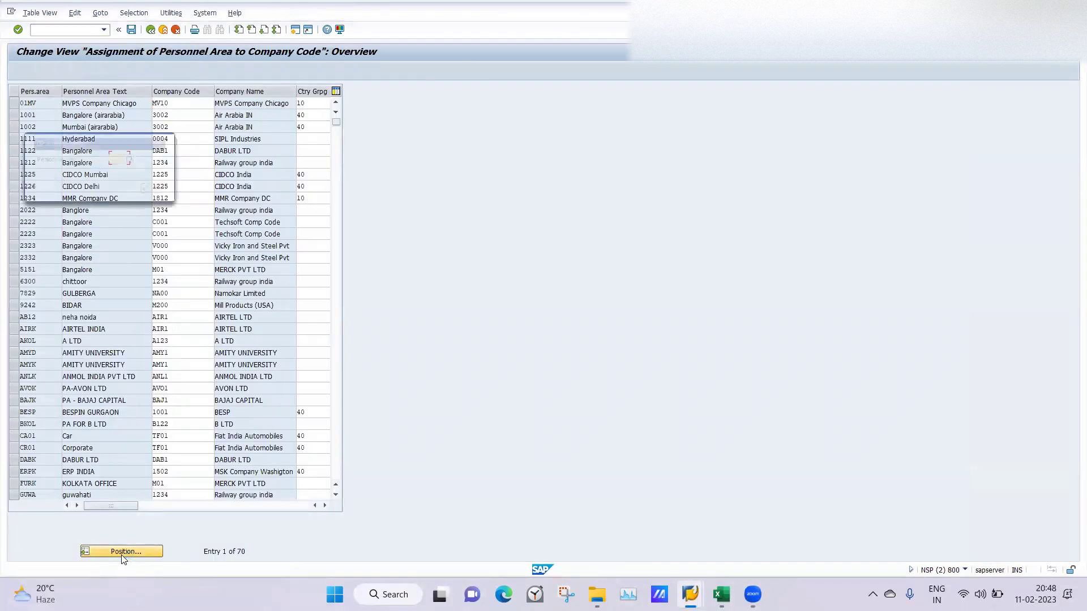
type("LA05")
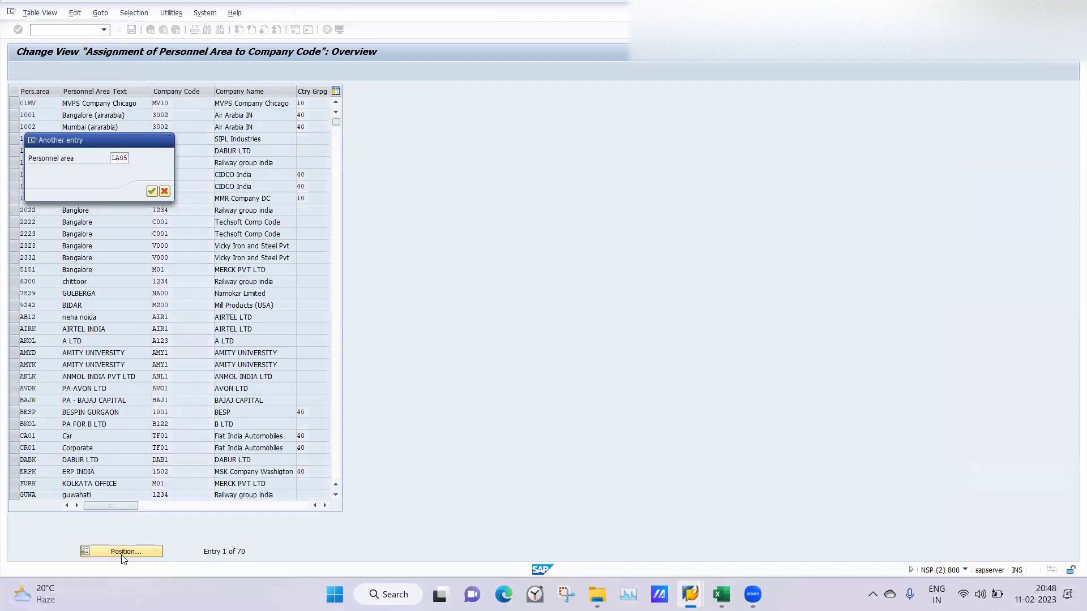
key("Return")
left_click(185, 100)
key("BackSpace")
key("BackSpace")
key("BackSpace")
type("003")
key("Return")
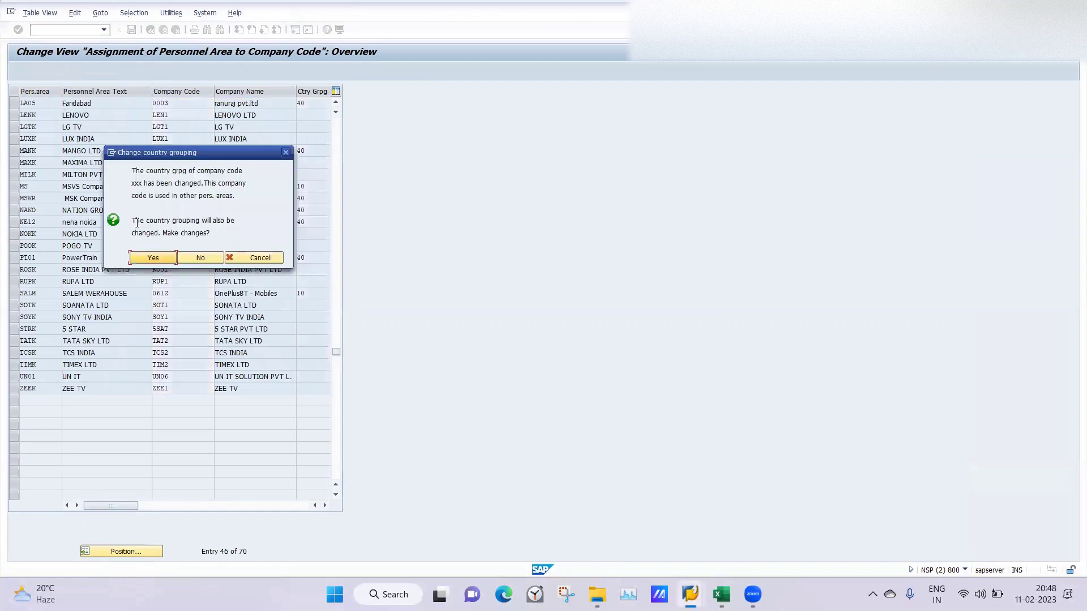
Step: Accept the country grouping change, save under a customizing request, and return to the IMG
left_click(151, 258)
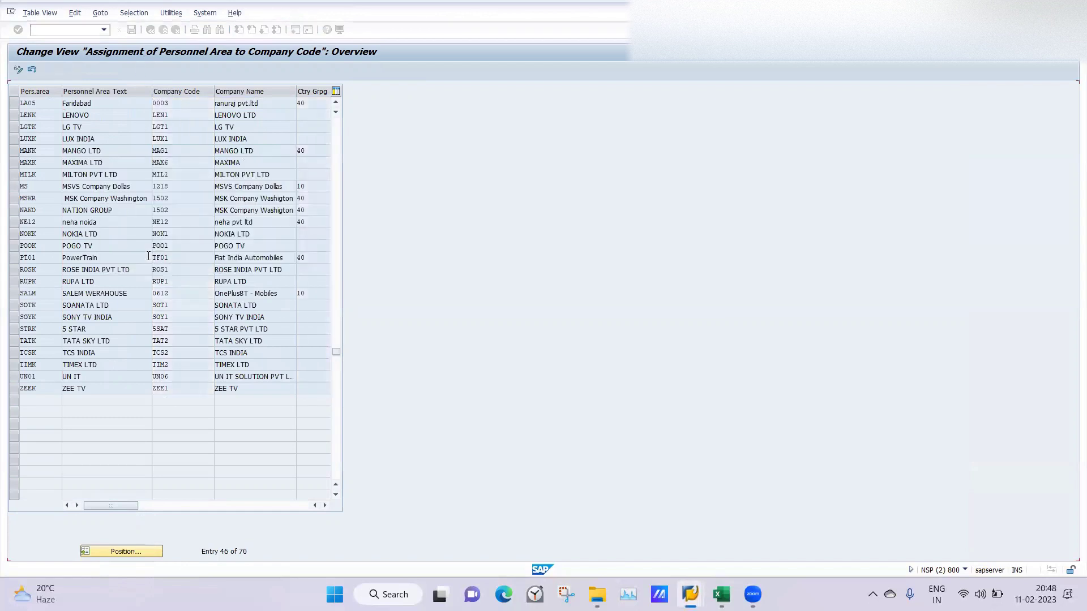
left_click(131, 30)
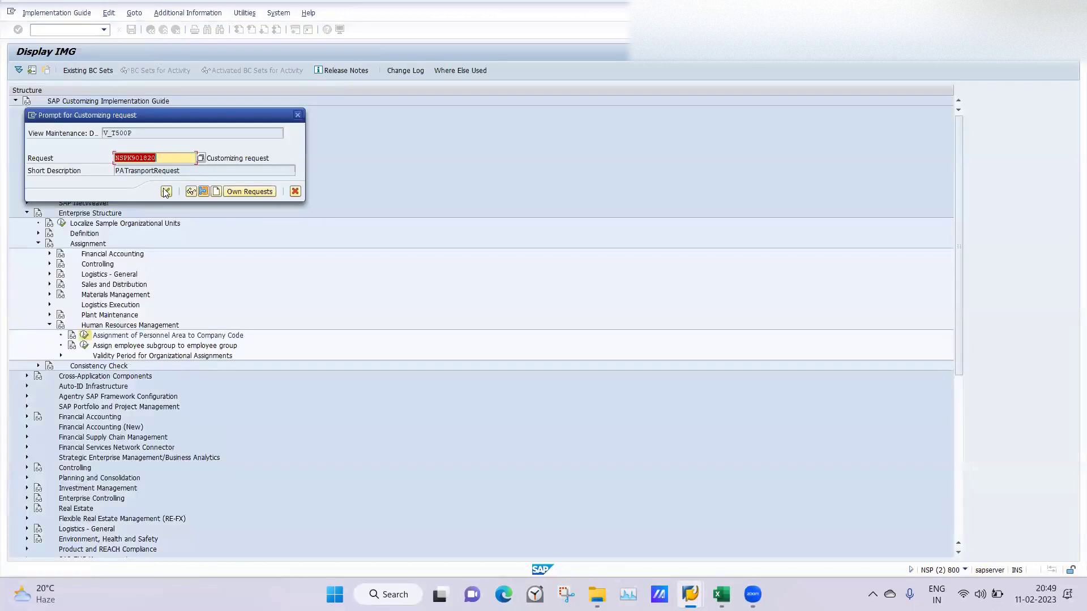
left_click(166, 192)
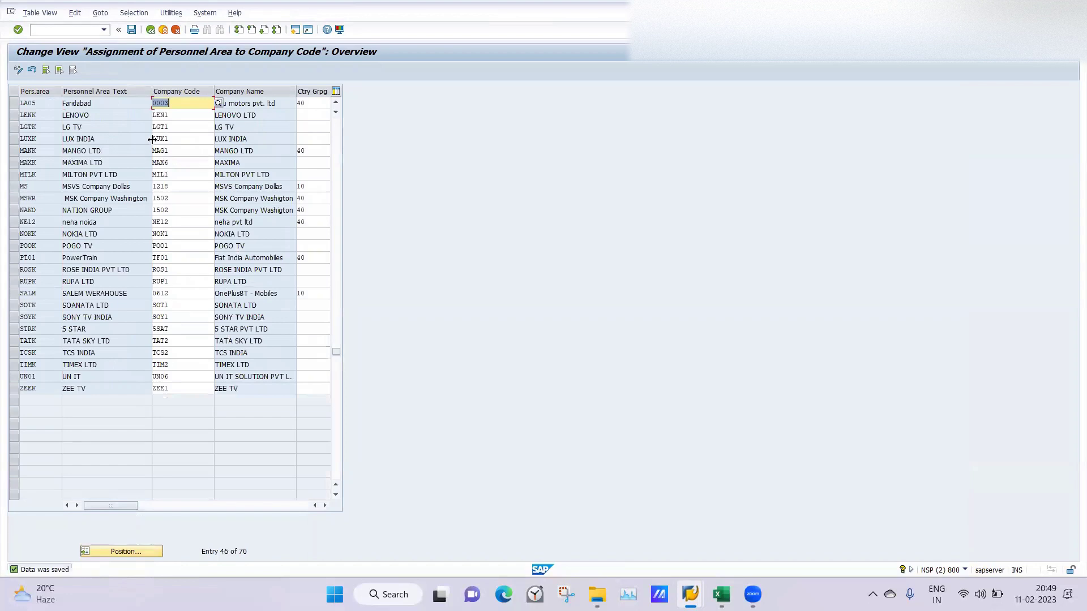
left_click(151, 29)
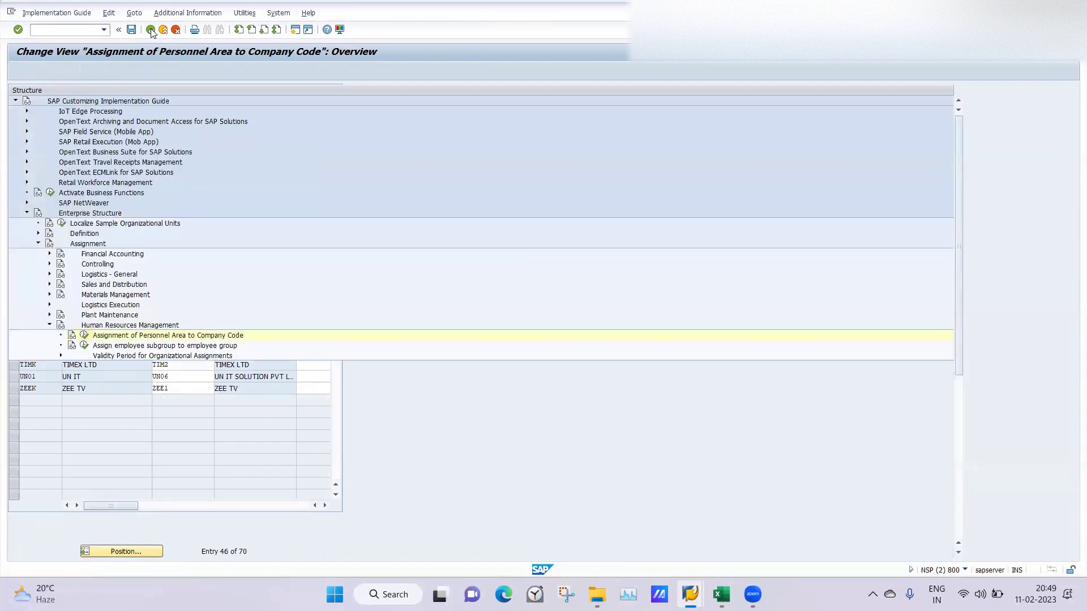
left_click(696, 593)
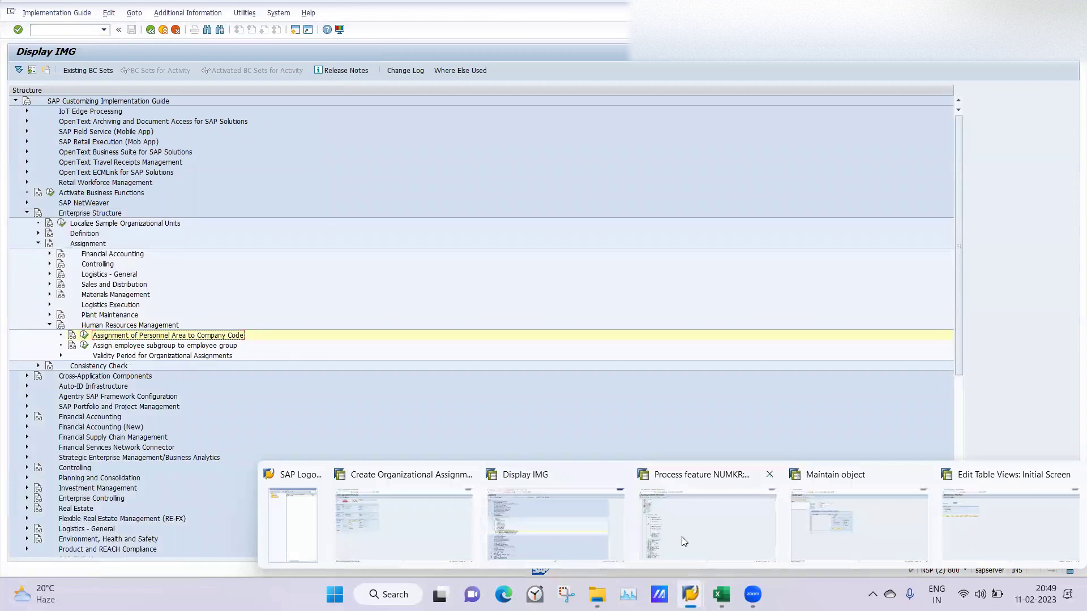
Step: Exit the organizational assignment screen without keeping the unsaved data
left_click(398, 523)
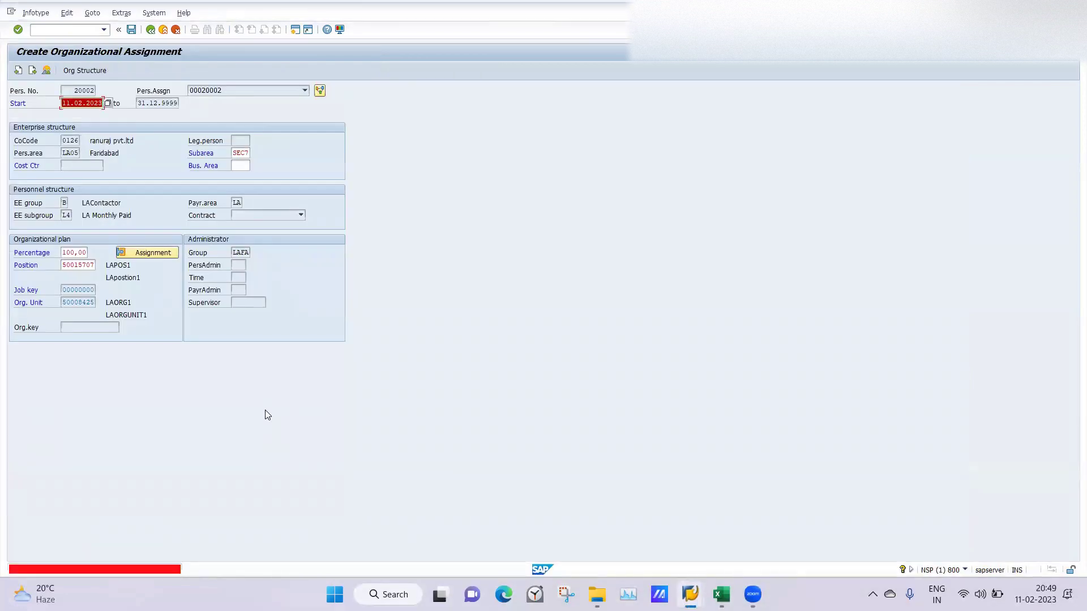
left_click(150, 33)
left_click(155, 233)
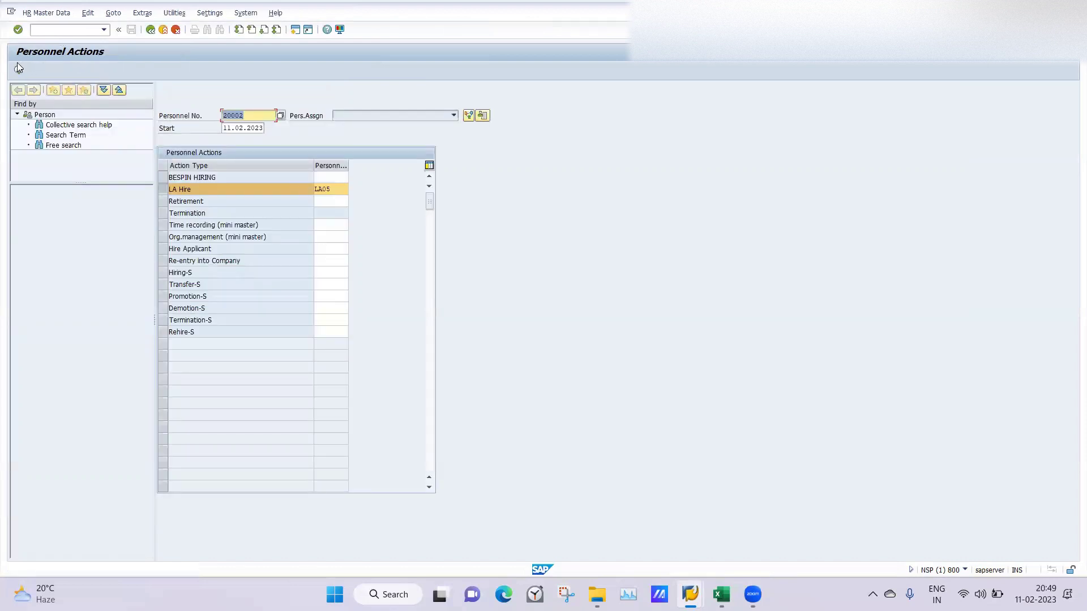
Step: Execute LA Hire again for 20002 using position 50015707, group B and subgroup L4, then save
left_click(18, 68)
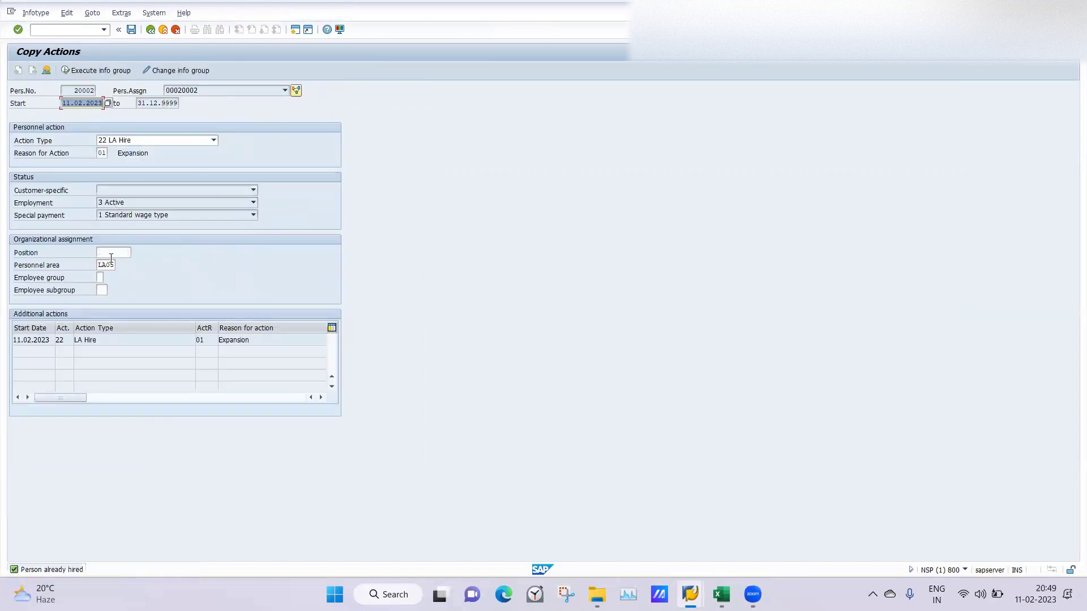
left_click(111, 253)
left_click(113, 264)
left_click(100, 277)
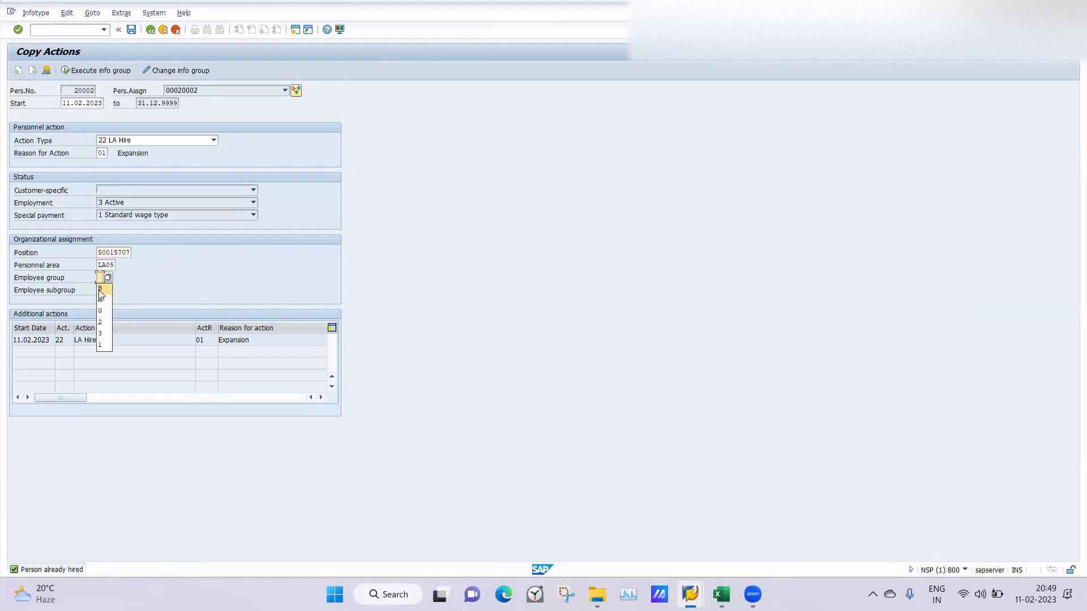
left_click(100, 290)
left_click(101, 290)
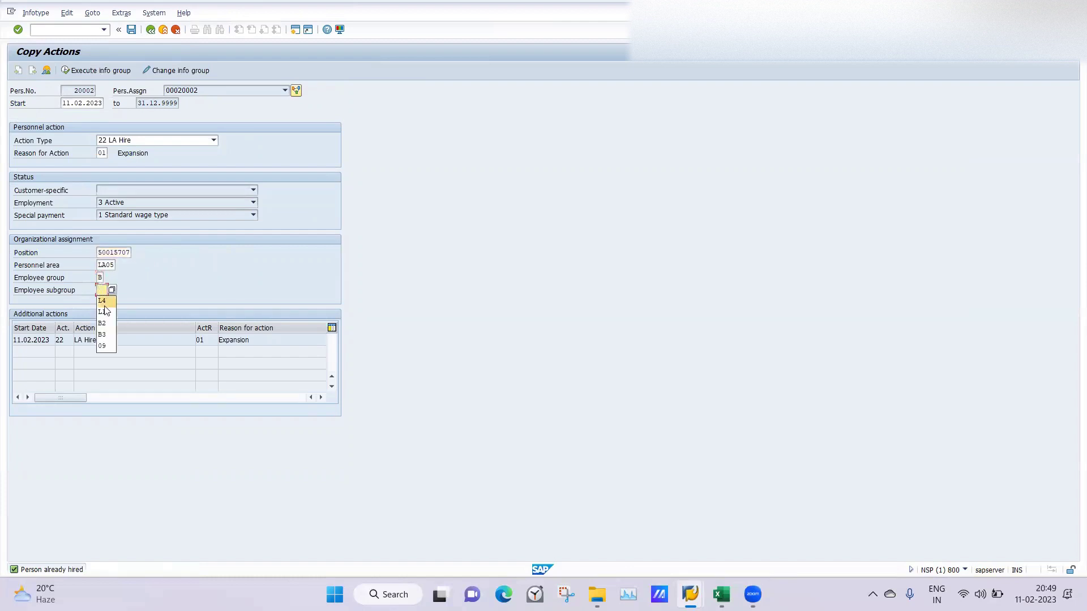
left_click(104, 301)
key("Return")
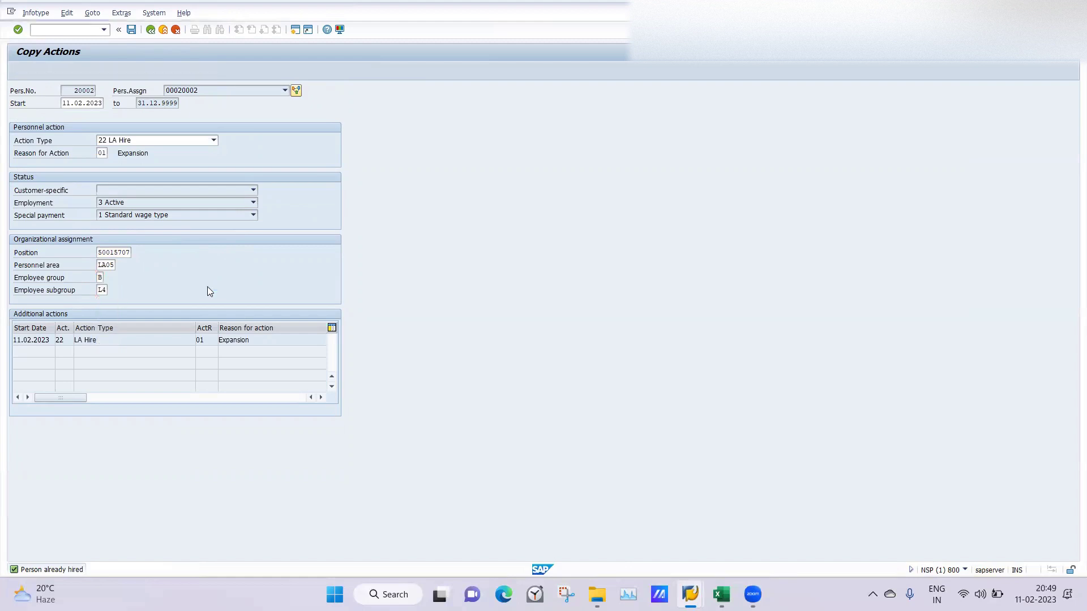
key("Return")
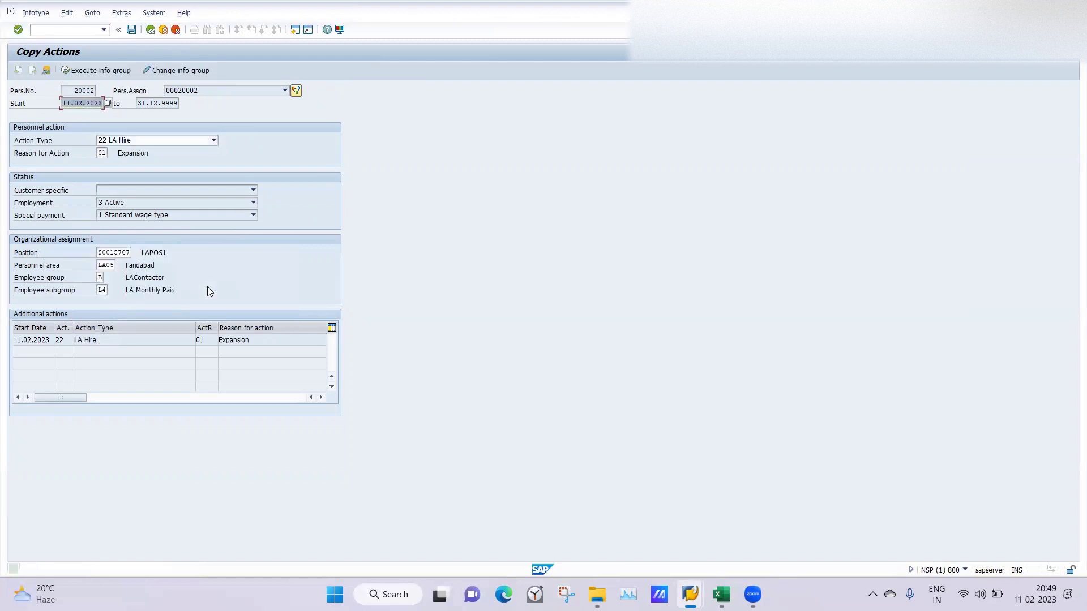
left_click(131, 29)
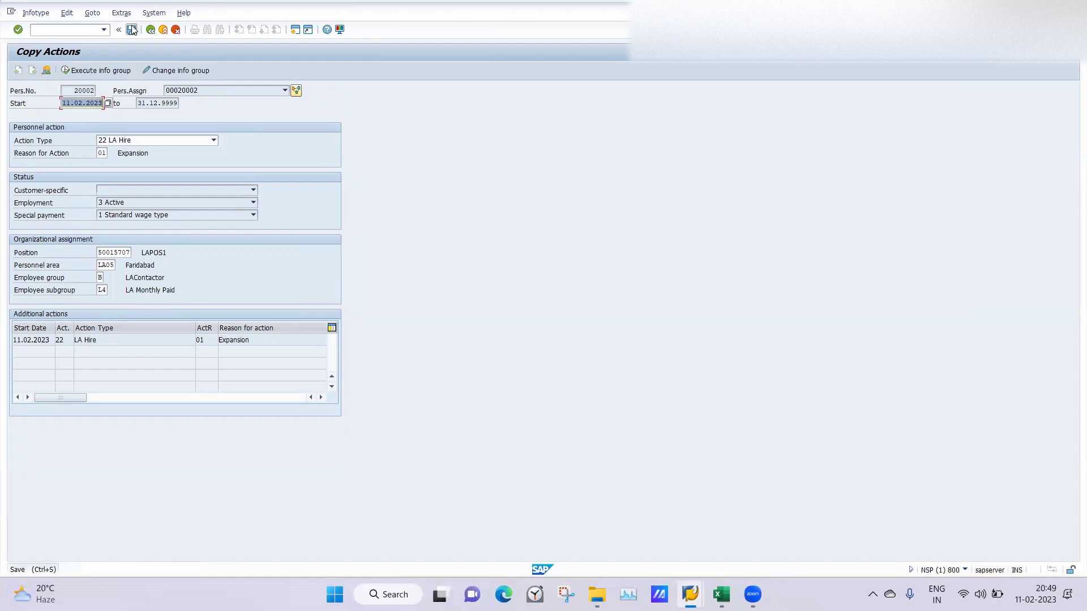
key("Return")
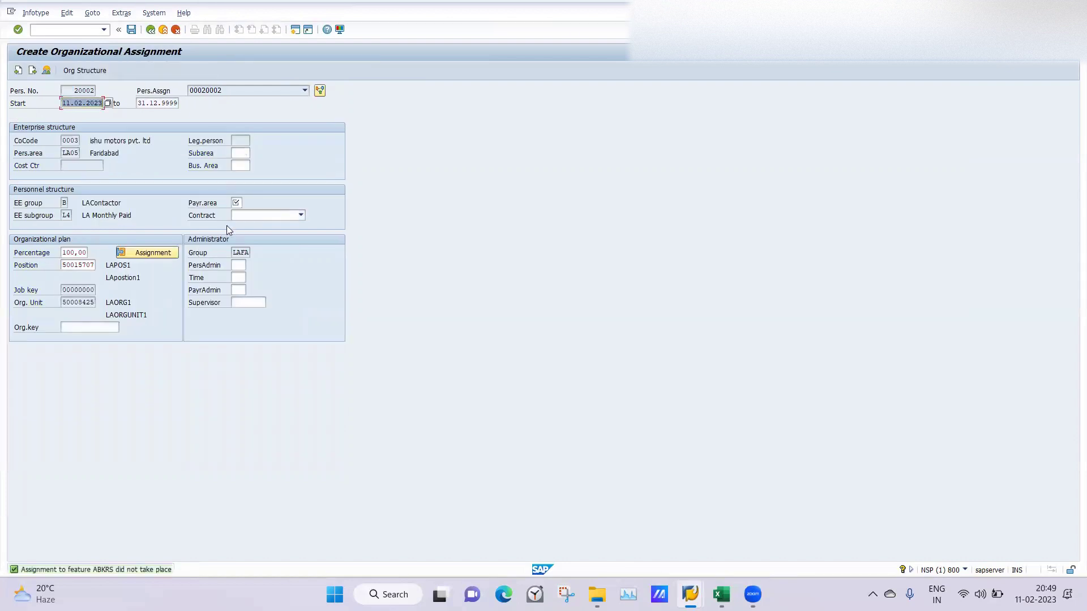
Step: Set payroll area LA and subarea SEC7, save the organizational assignment, and begin logging back in
left_click(239, 202)
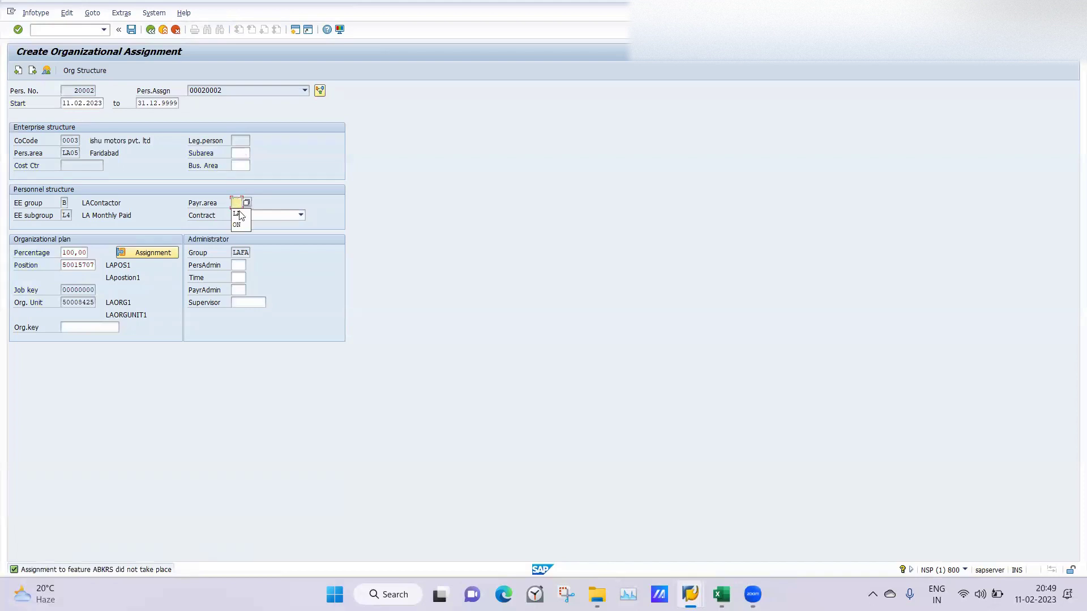
left_click(237, 213)
key("Return")
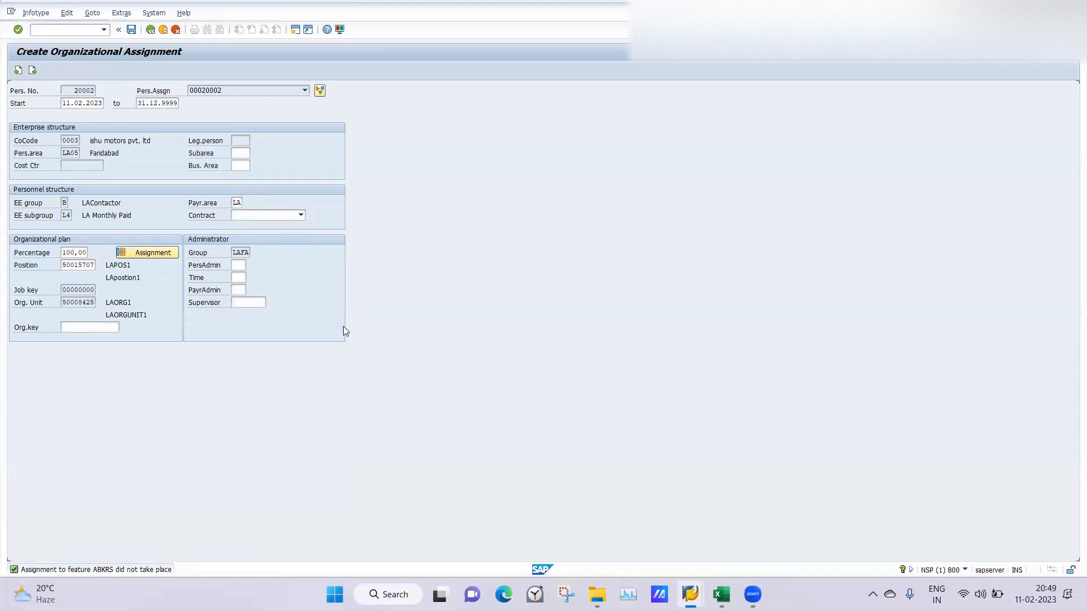
key("Return")
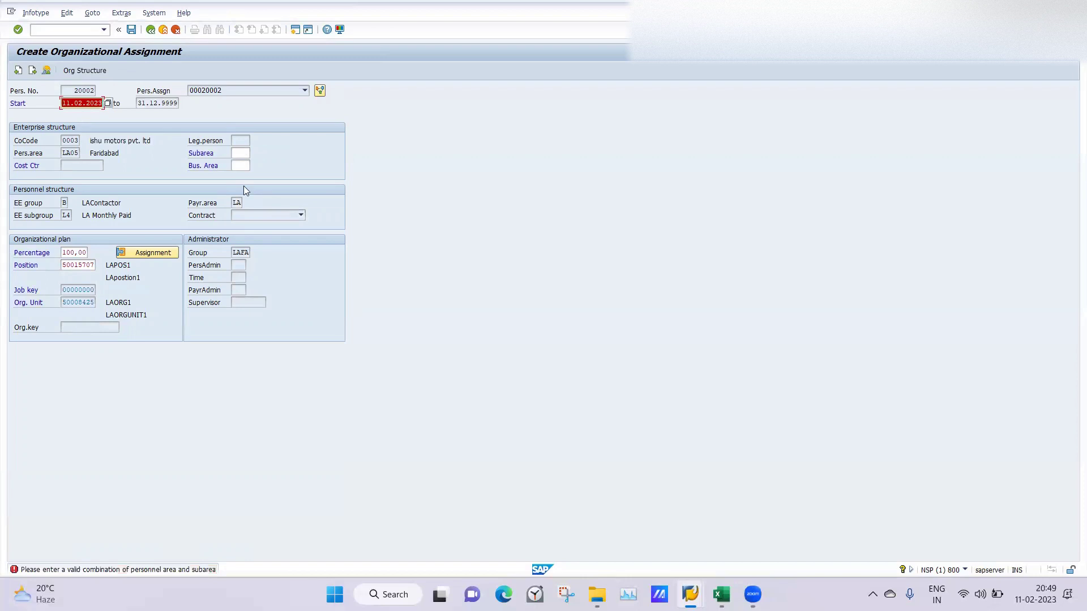
left_click(234, 151)
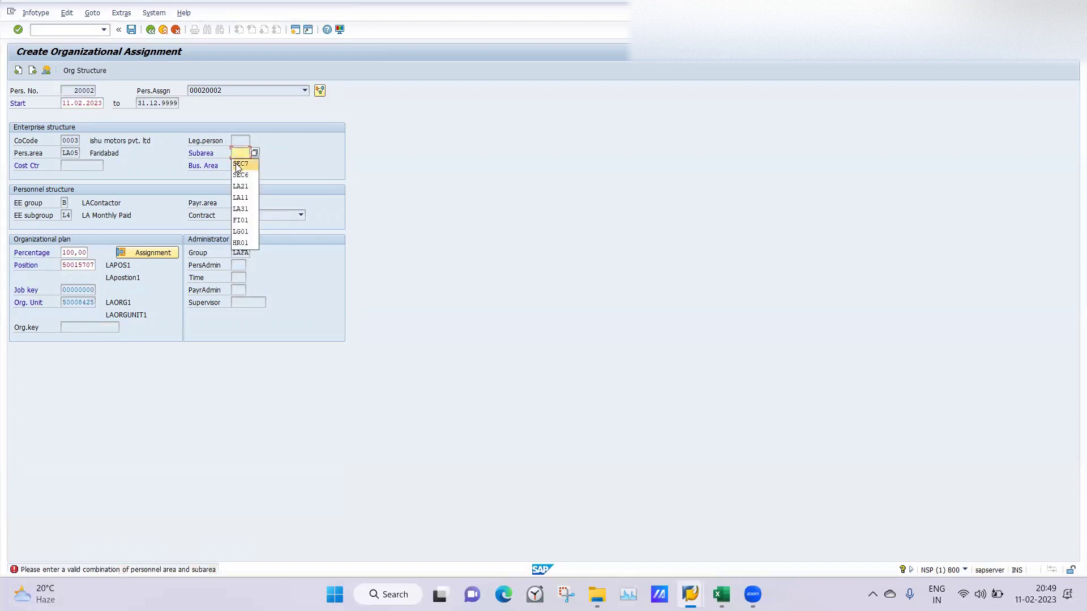
left_click(238, 164)
key("Return")
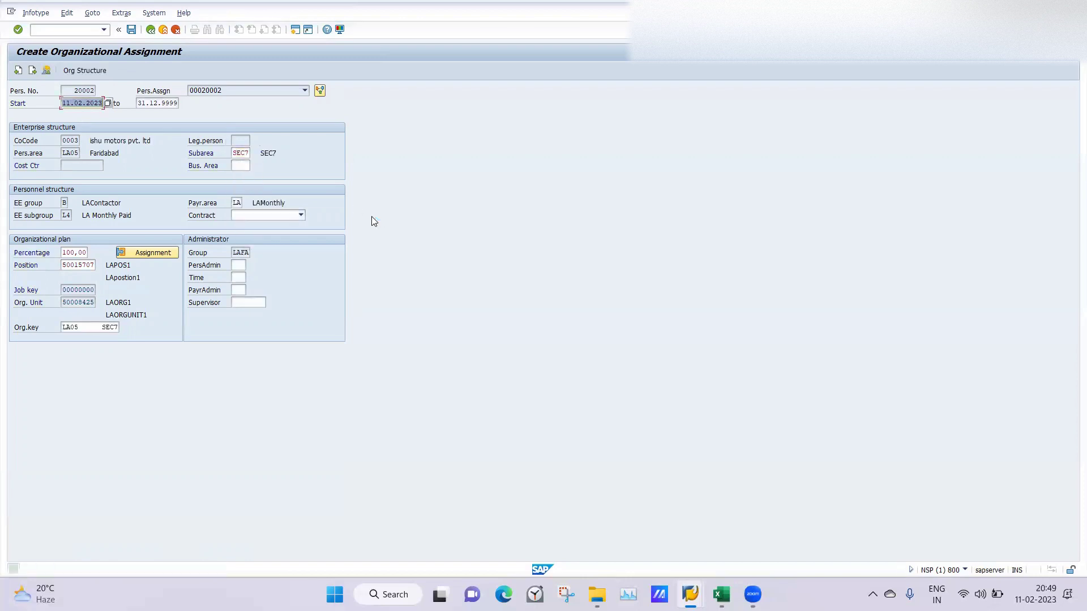
left_click(133, 30)
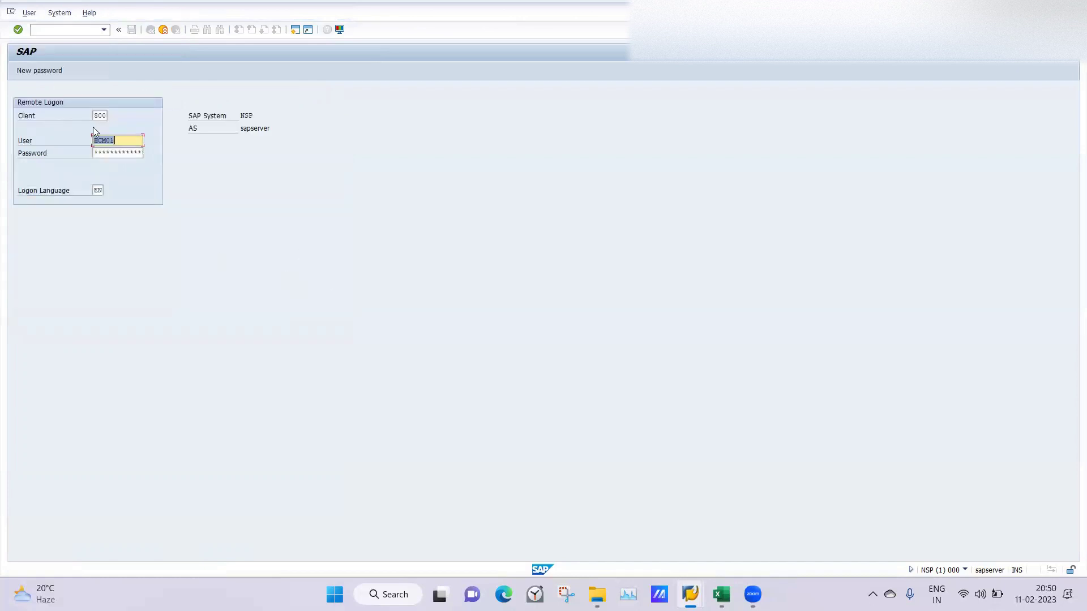
left_click(93, 152)
Step: Save the personal data, then create a permanent residence address with postal code 204101
key("Return")
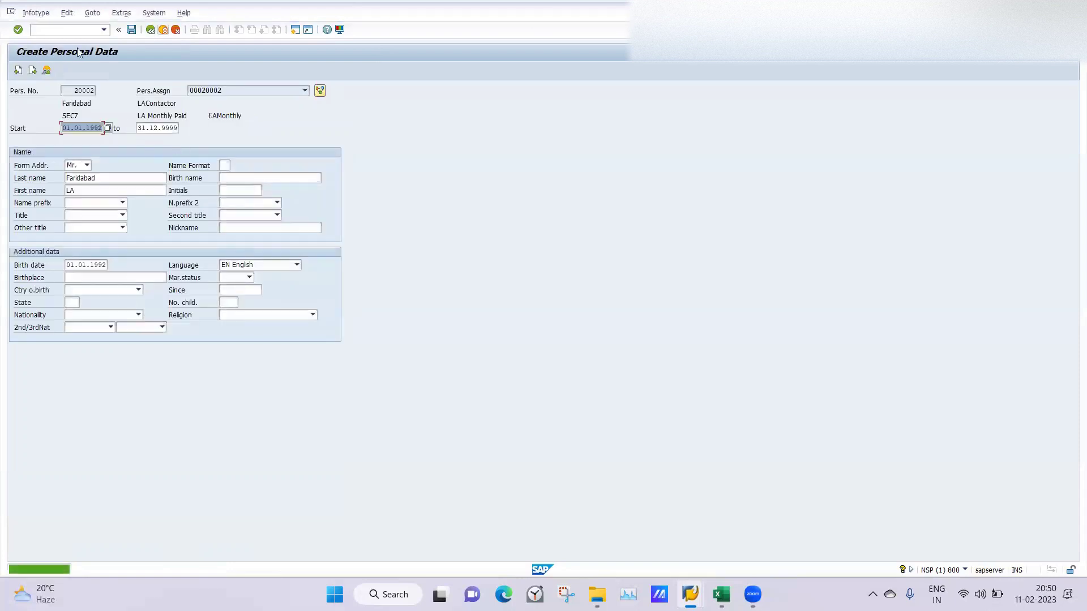
left_click(134, 31)
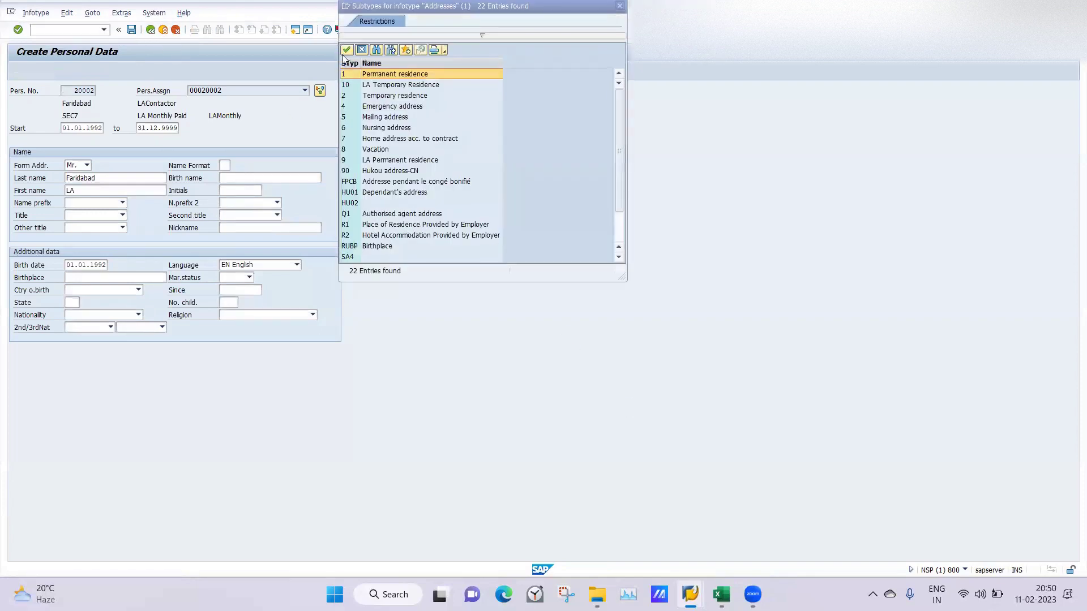
left_click(347, 51)
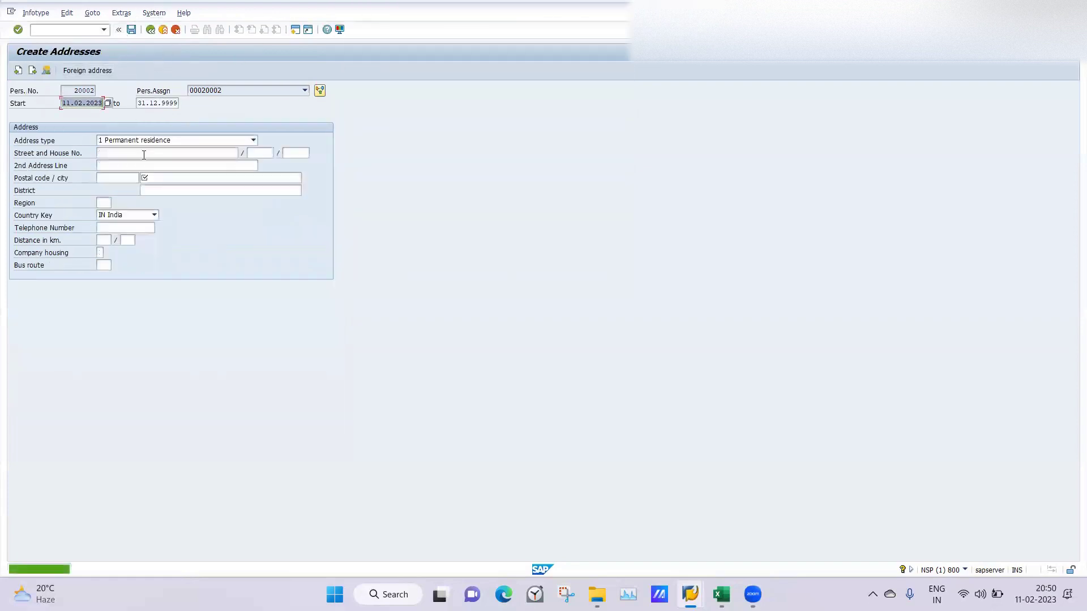
left_click(163, 180)
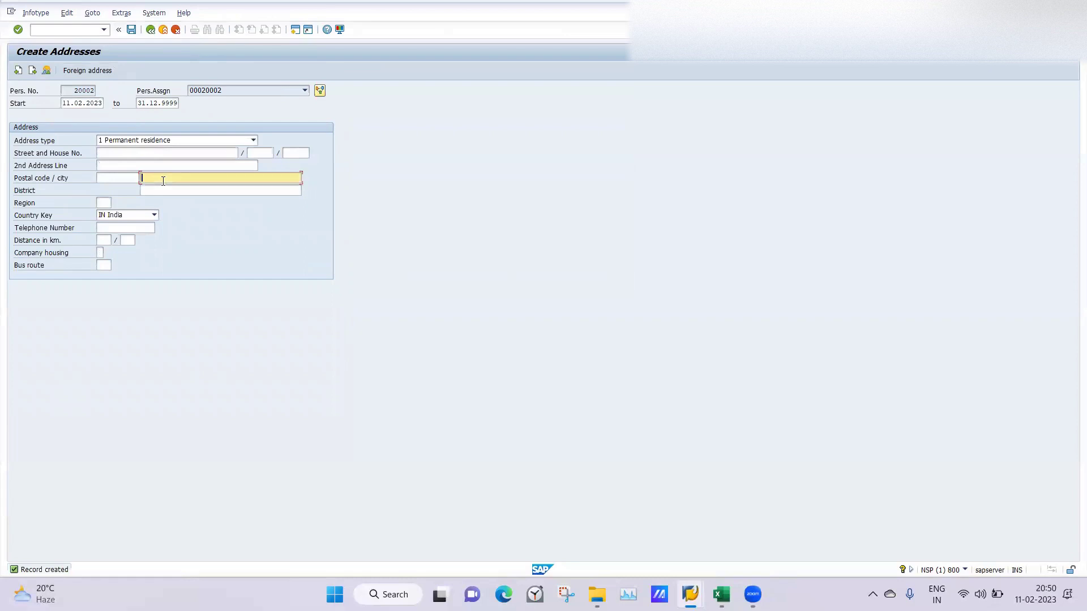
type("204101")
left_click(132, 30)
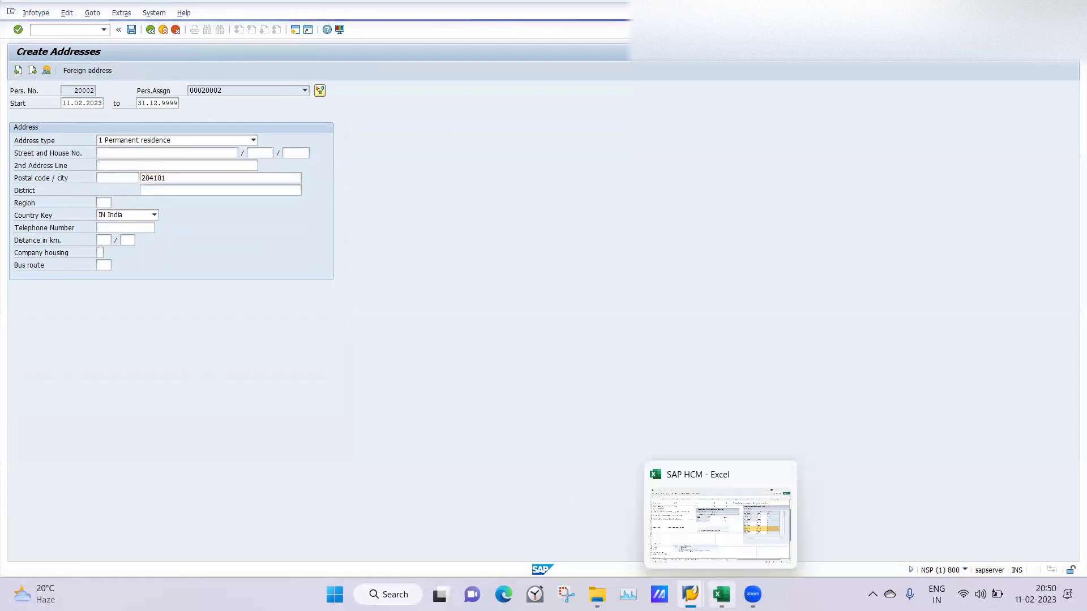
Step: Review the Class 11 and class 12 infotype-menu notes in the SAP HCM workbook, then return to Edit Table Views
left_click(721, 595)
left_click(330, 324)
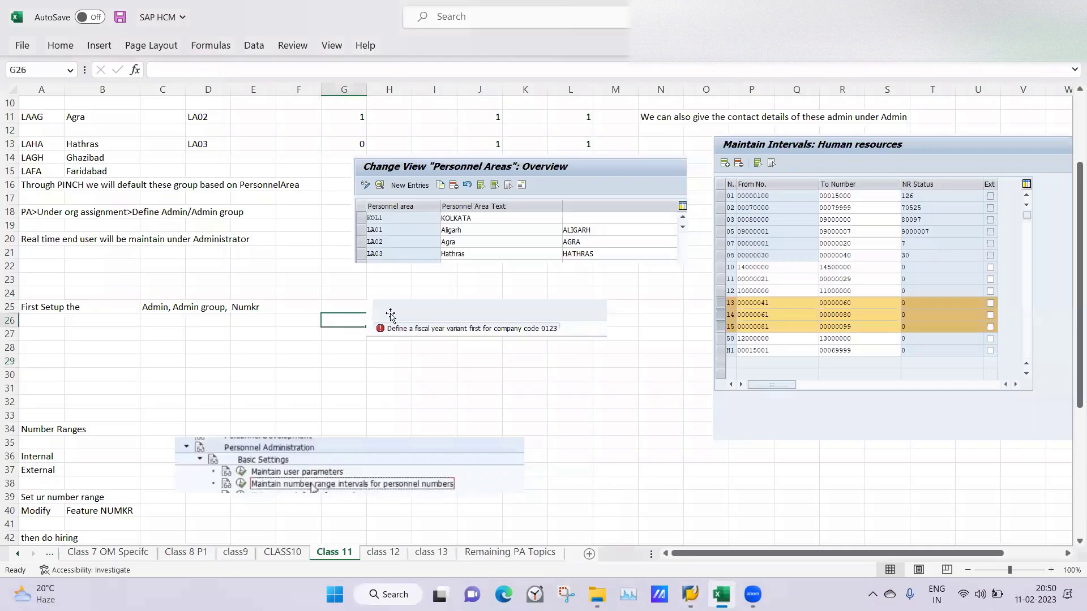
left_click_drag(1071, 326, 1061, 459)
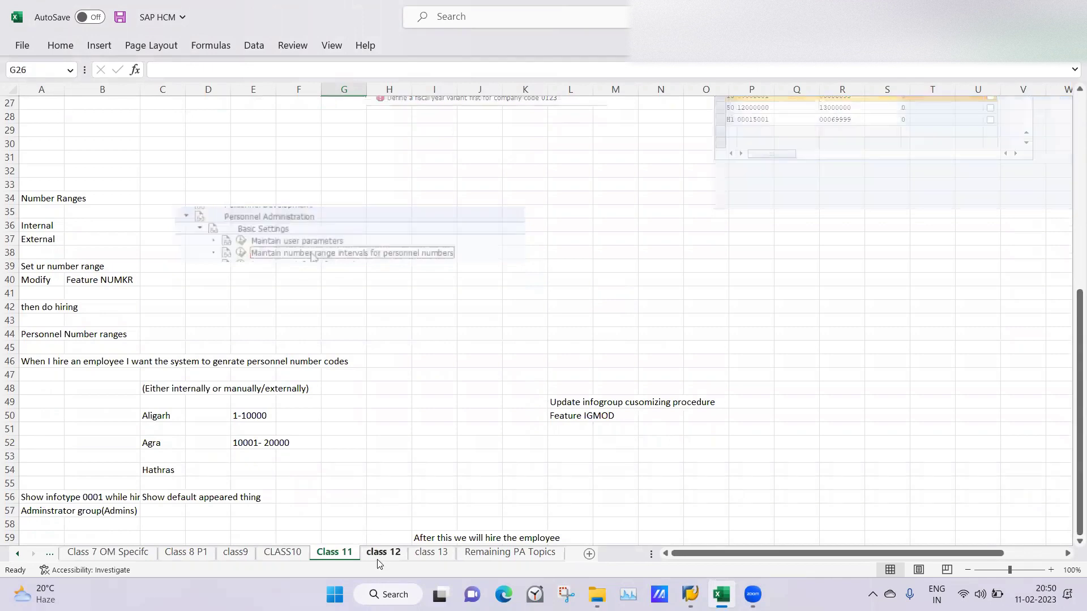
left_click(378, 561)
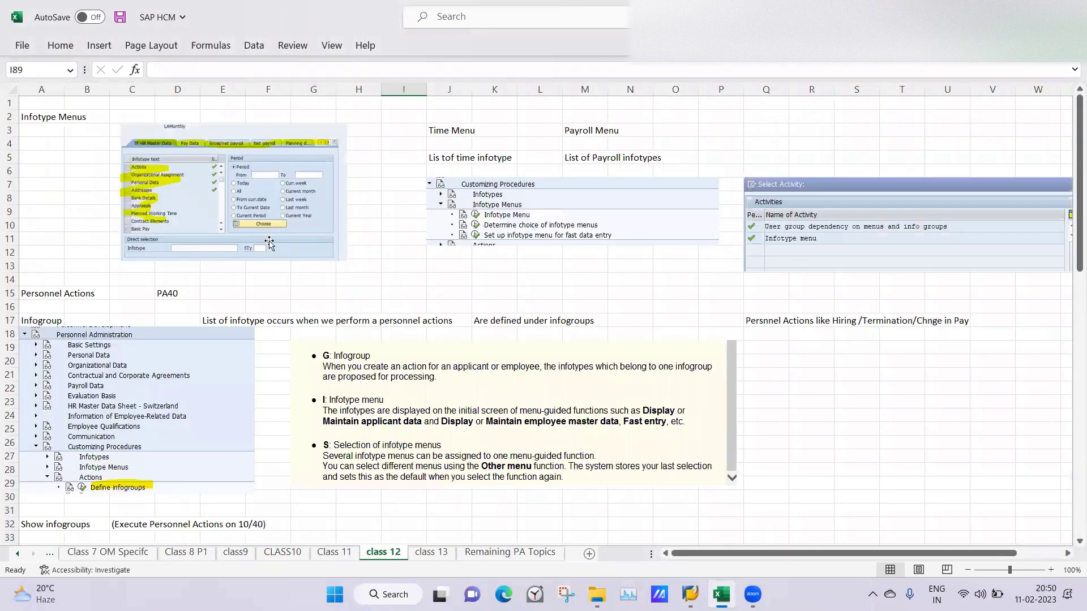
left_click(388, 267)
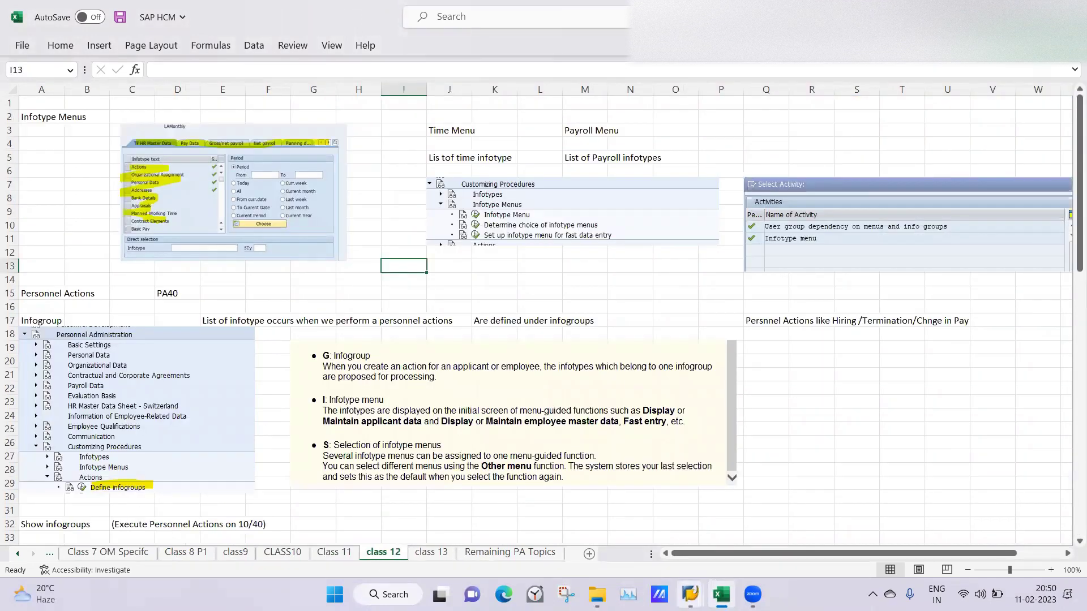
left_click(689, 594)
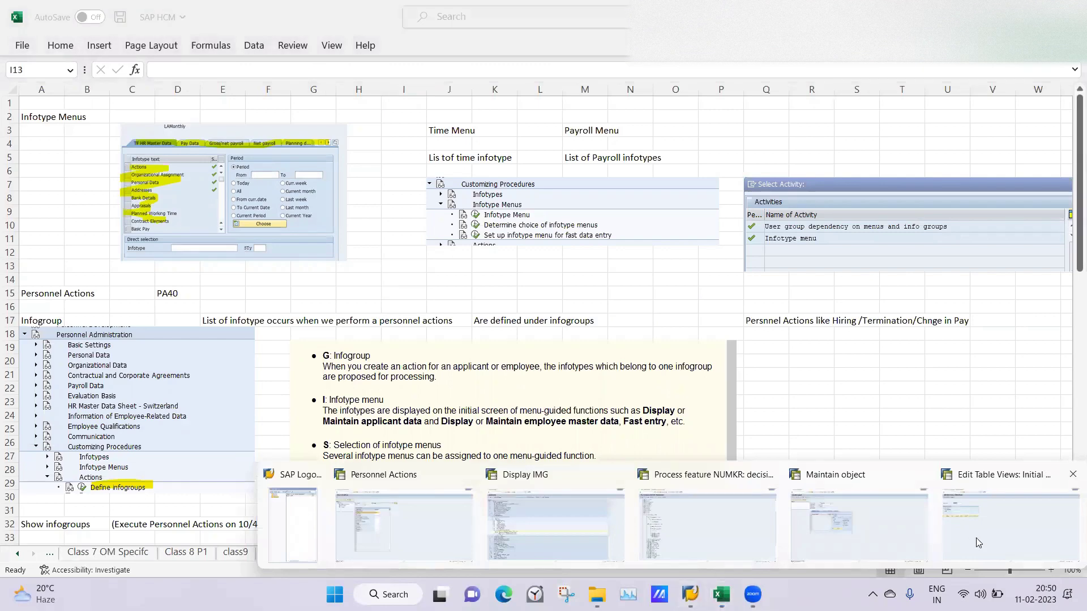
left_click(976, 542)
Step: Display employee 20002's HR master data in PA20 and view the LA Personal Data menu
left_click(55, 29)
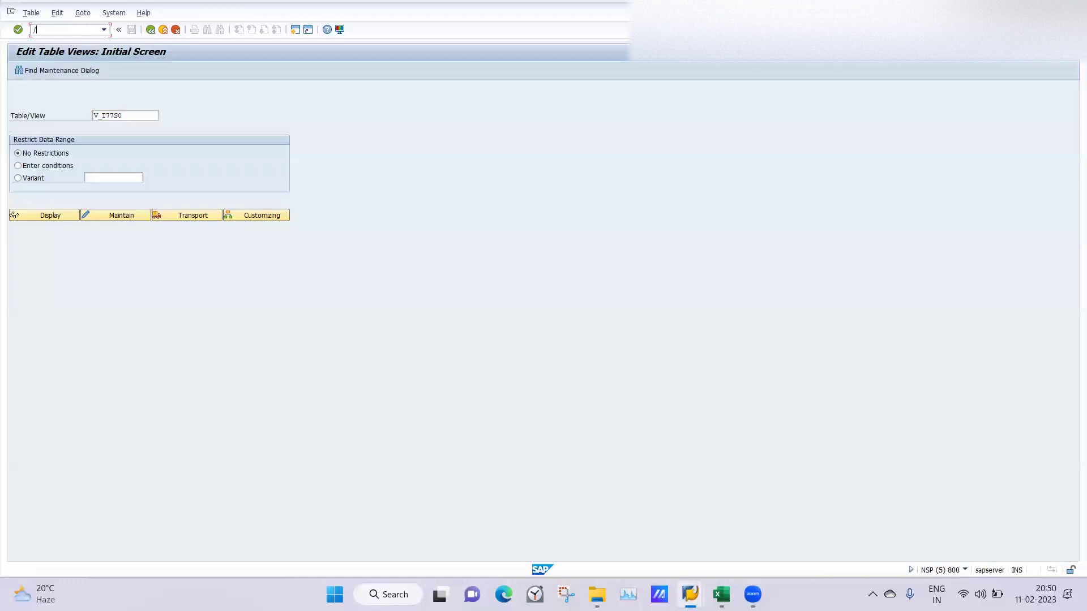
key("Return")
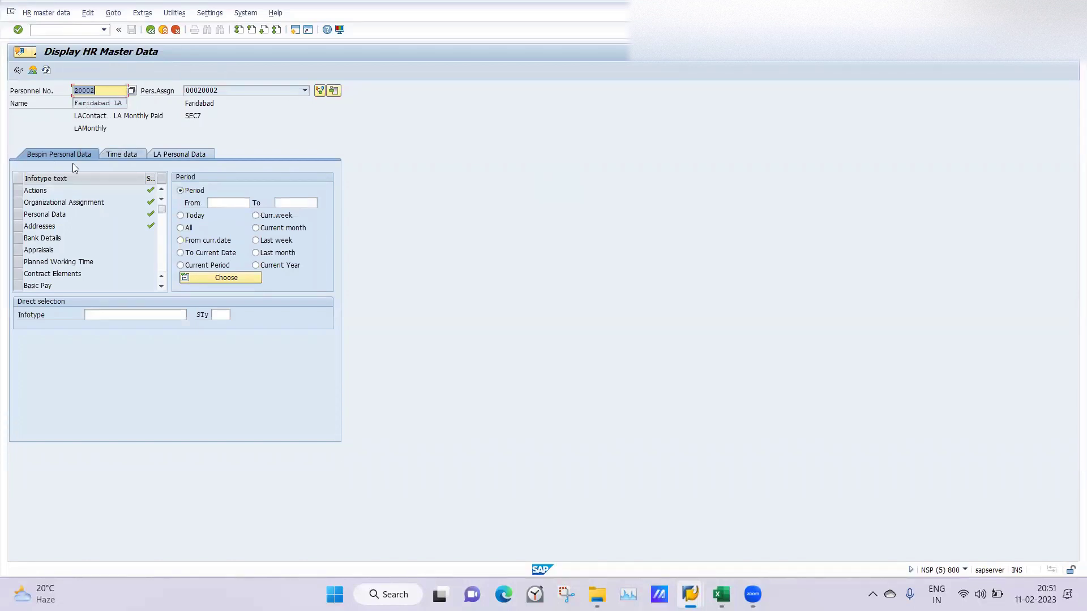
left_click(114, 154)
left_click(172, 154)
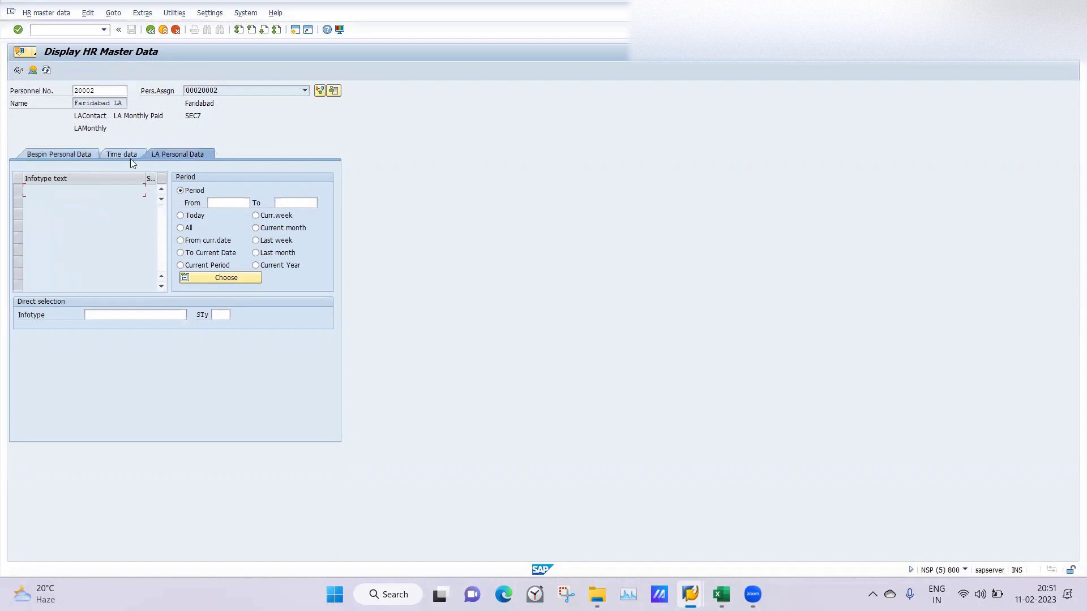
Step: Check the Bespin Personal Data and Time data menus, confirming LA Personal Data has no infotypes
left_click(49, 152)
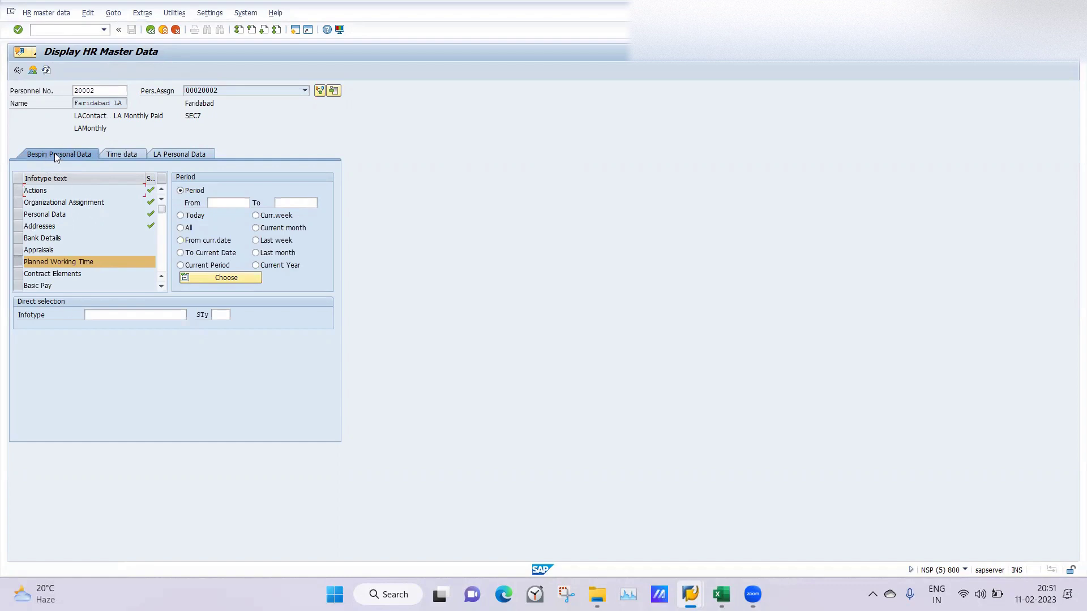
left_click(123, 154)
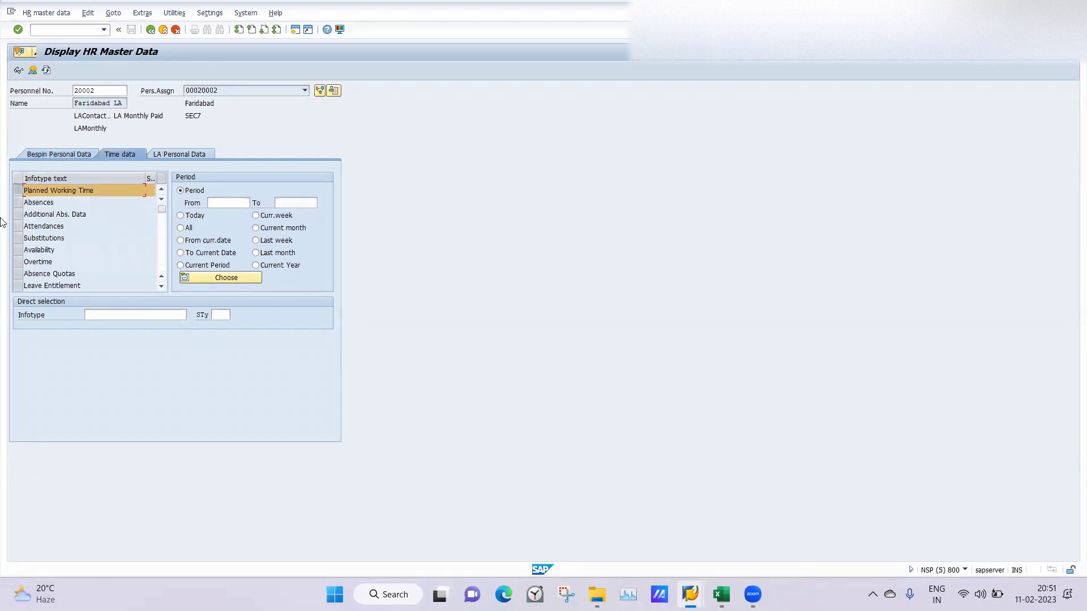
left_click(176, 153)
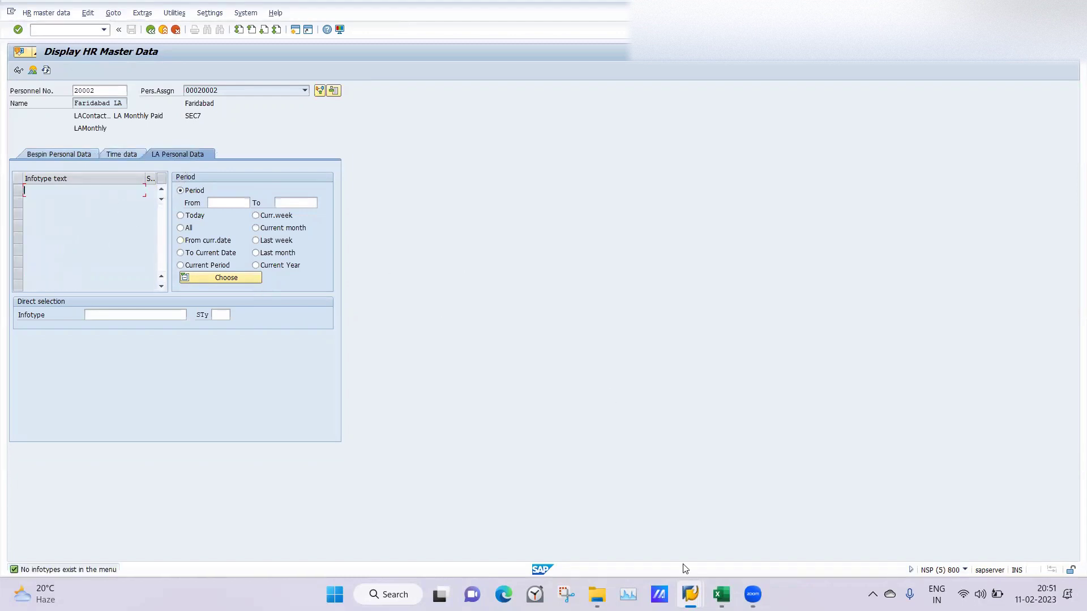
left_click(690, 594)
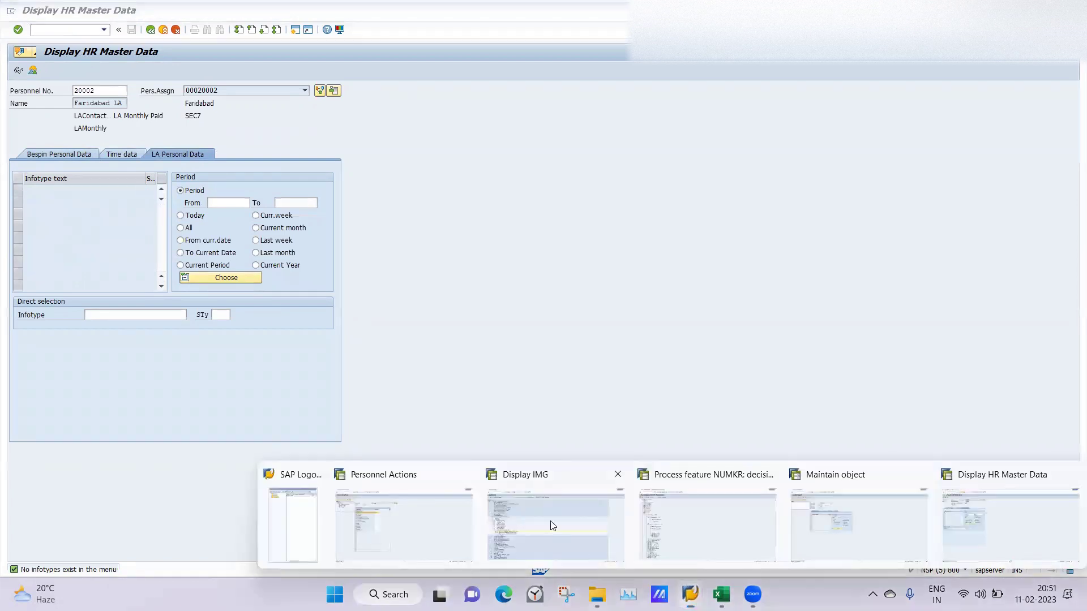
left_click(552, 525)
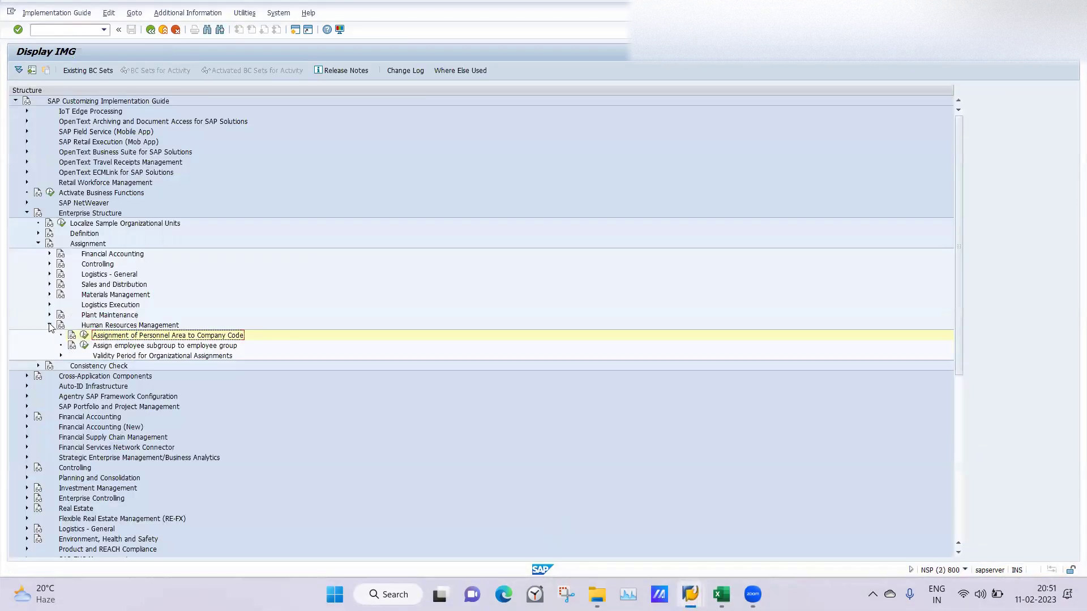
Step: In SPRO, go to Personnel Administration > Customizing Procedures > Infotype Menus and open User group dependency
left_click(49, 326)
left_click(27, 212)
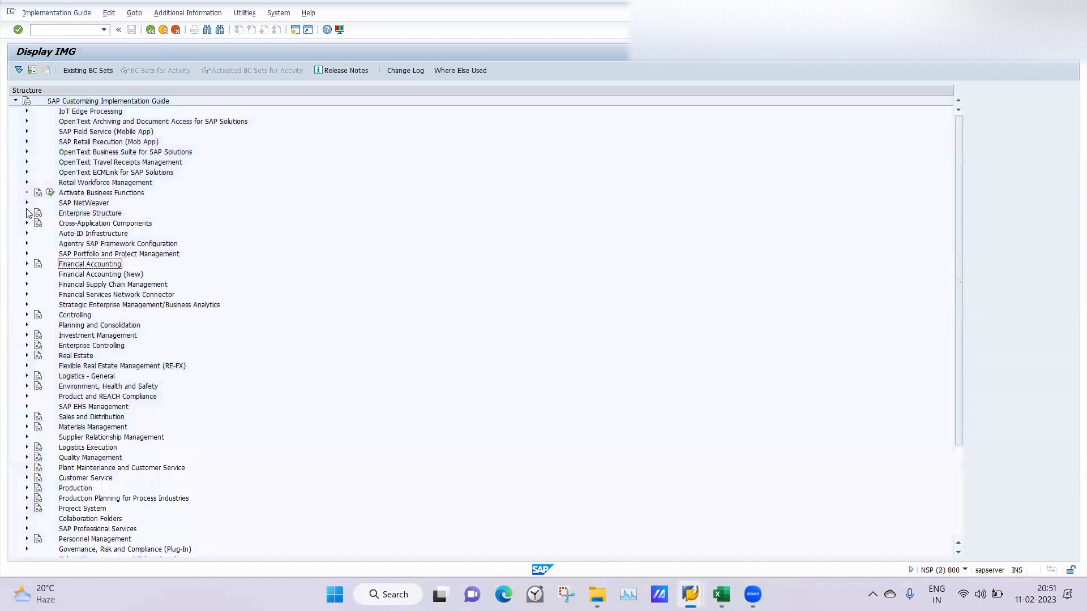
left_click(26, 540)
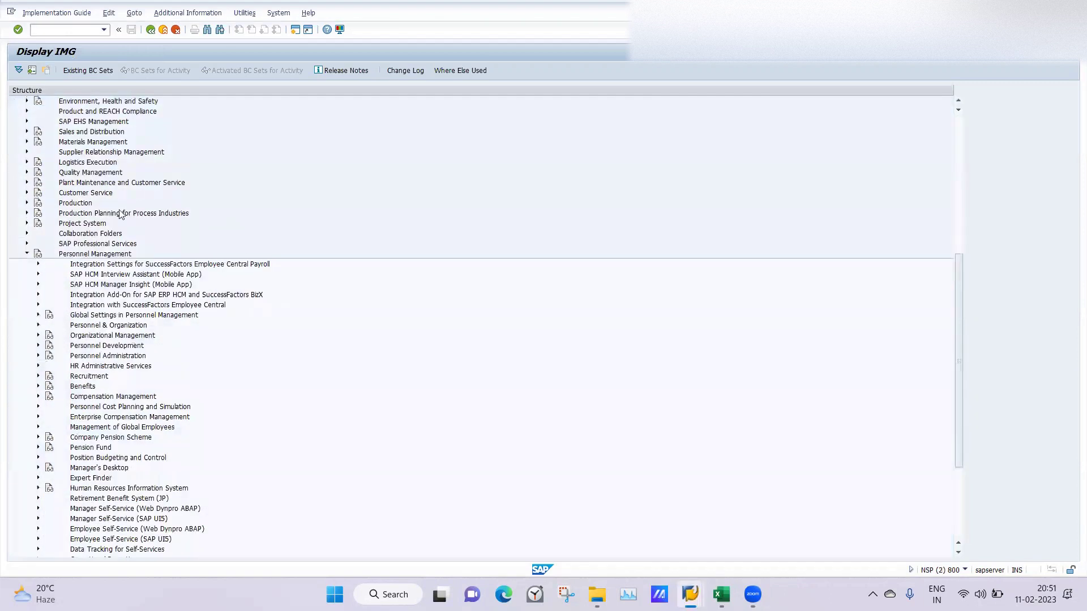
left_click(38, 356)
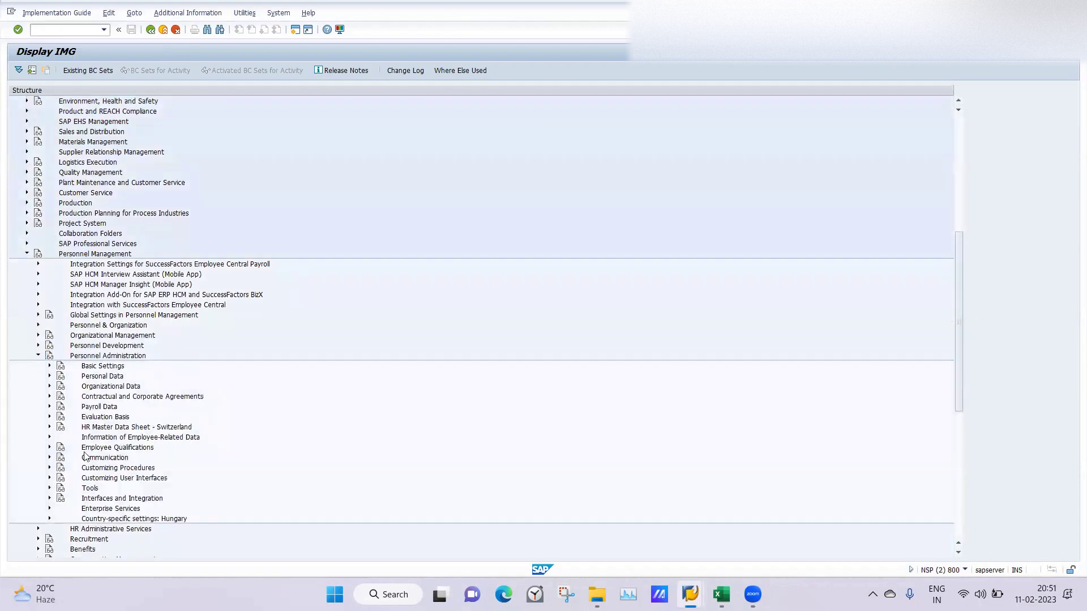
left_click(49, 469)
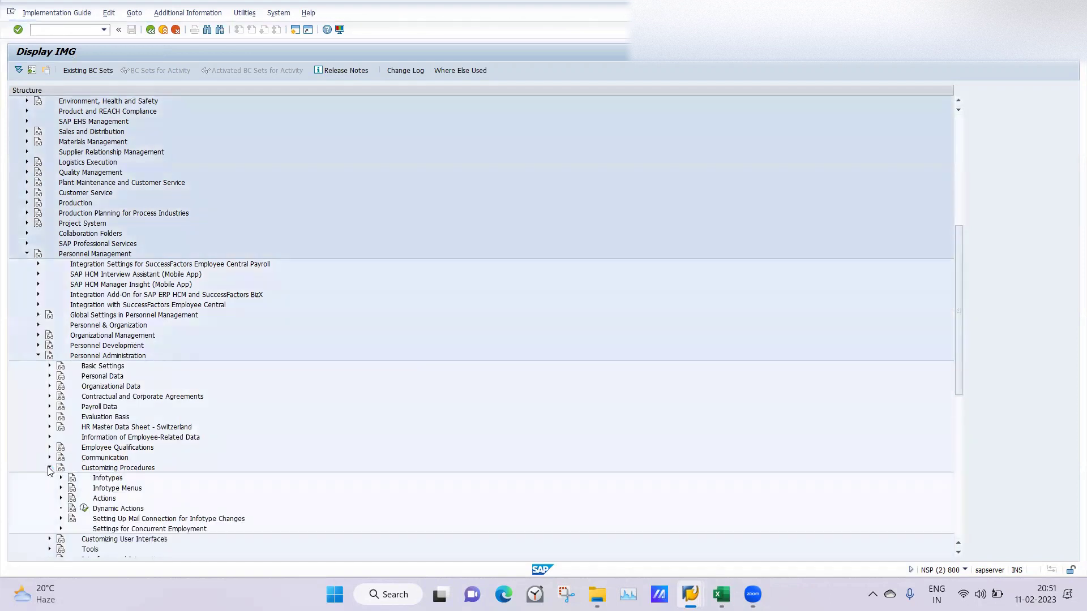
left_click(60, 489)
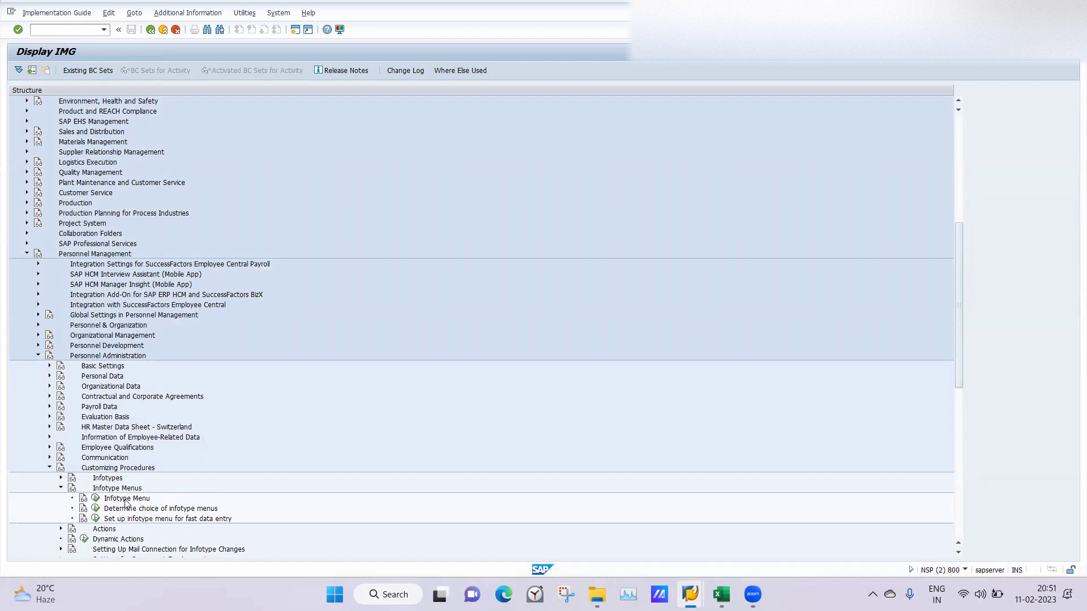
left_click(96, 500)
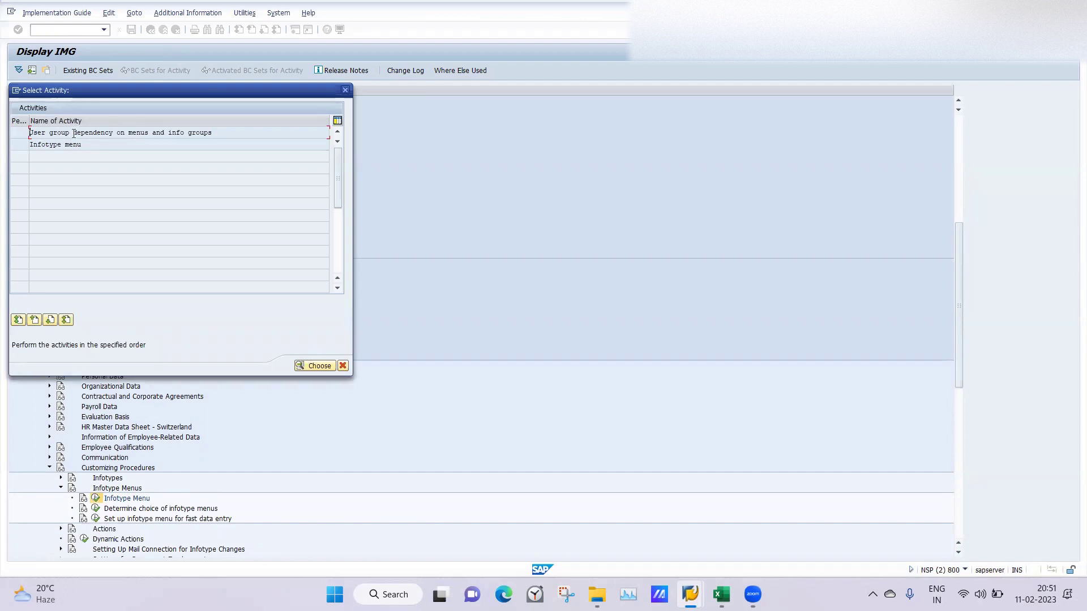
double_click(120, 133)
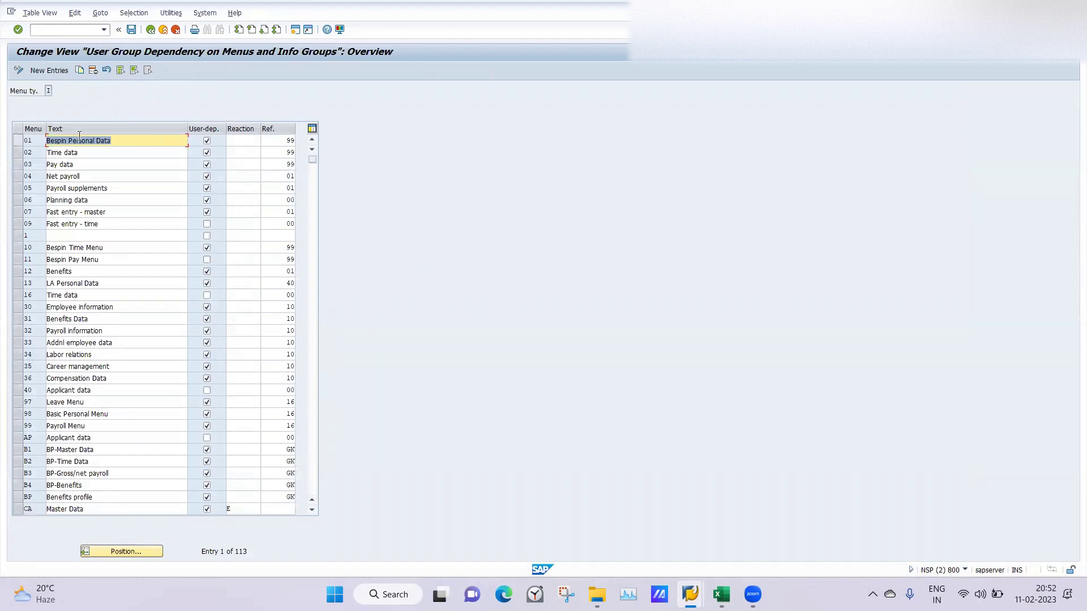
Step: Review the existing menu entries Fast entry, Pay data and LA Personal Data
left_click(129, 210)
left_click(133, 167)
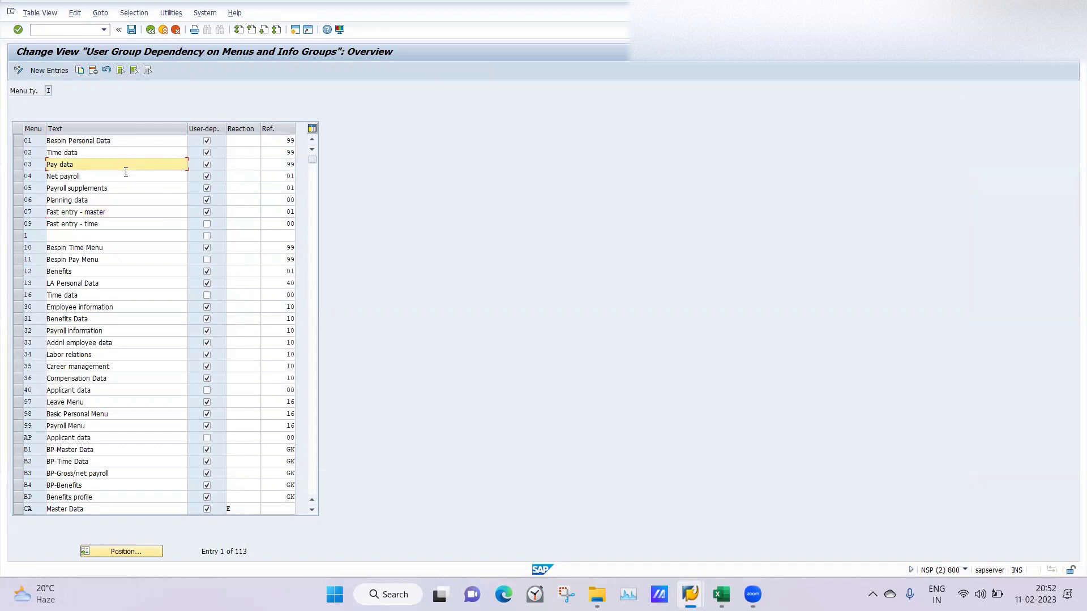
left_click(137, 240)
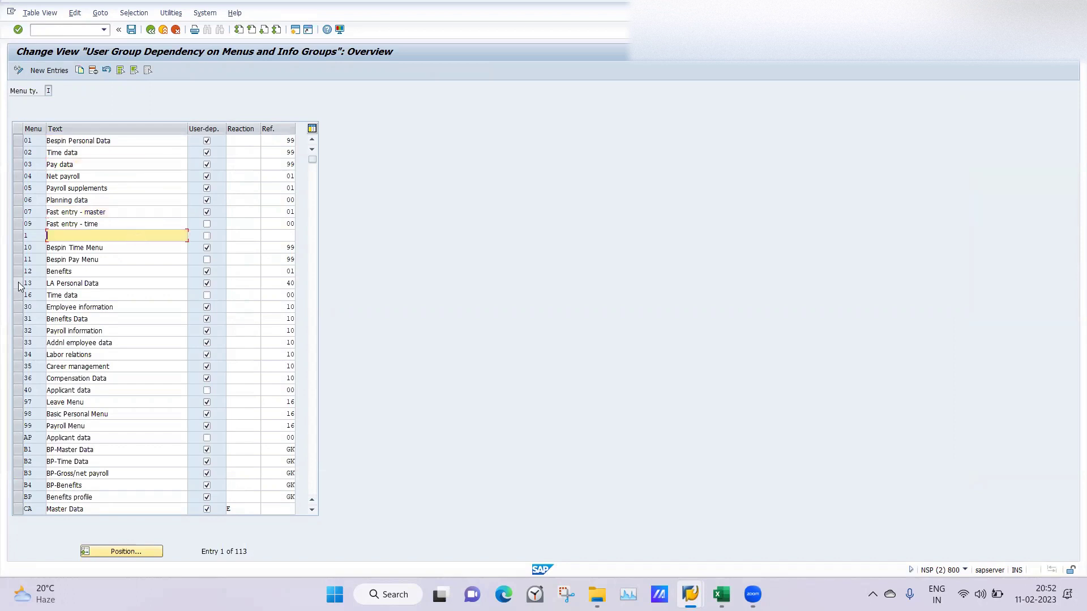
left_click(117, 286)
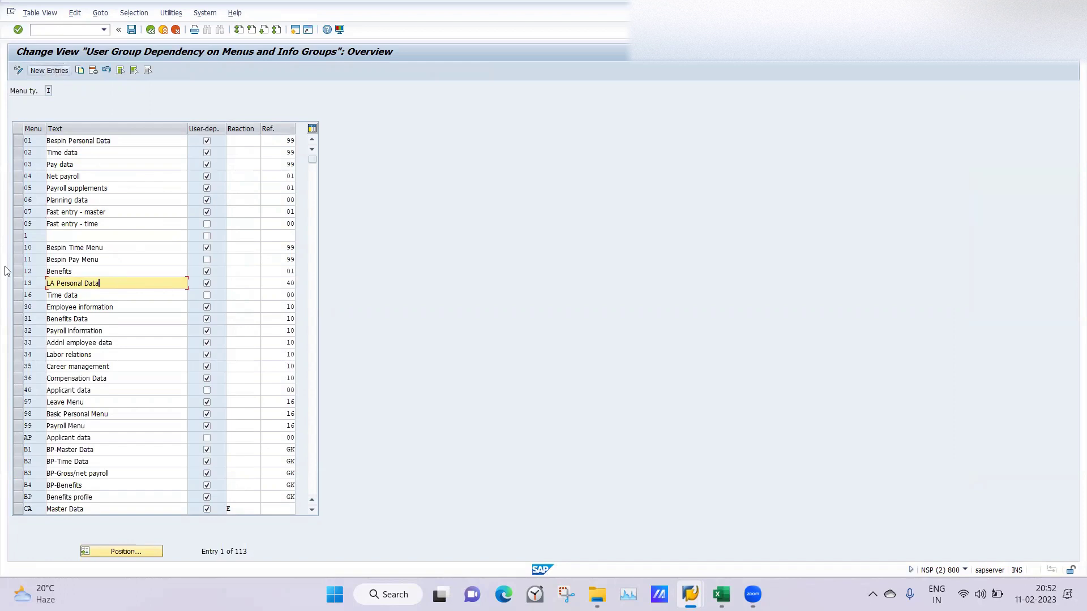
Step: Add a new infotype menu LB with the text 'LB PERSONALDATA'
left_click(48, 72)
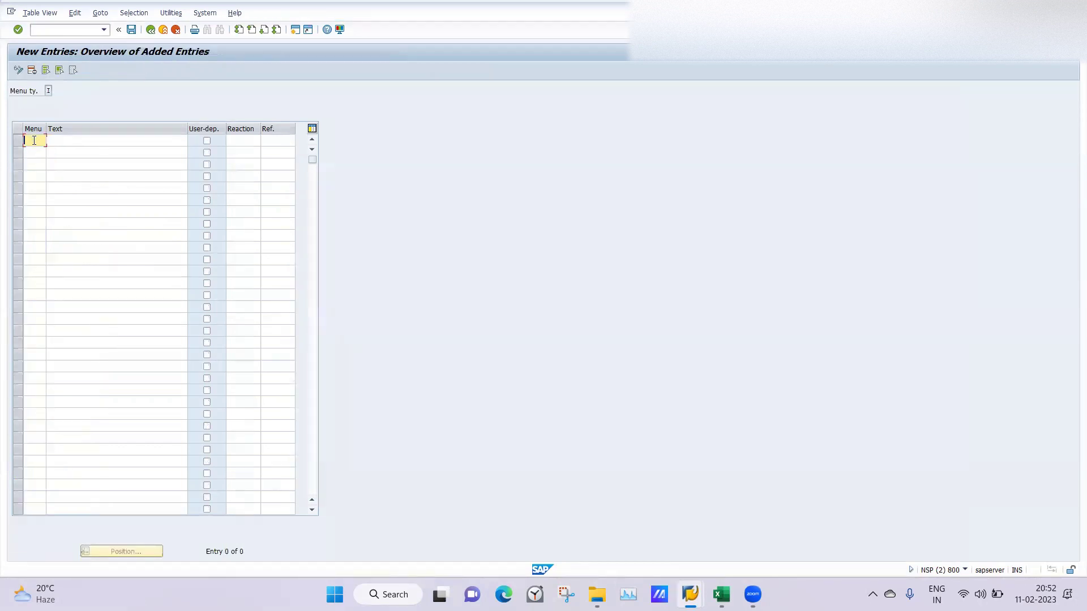
type("LB")
key("Tab")
type("LB")
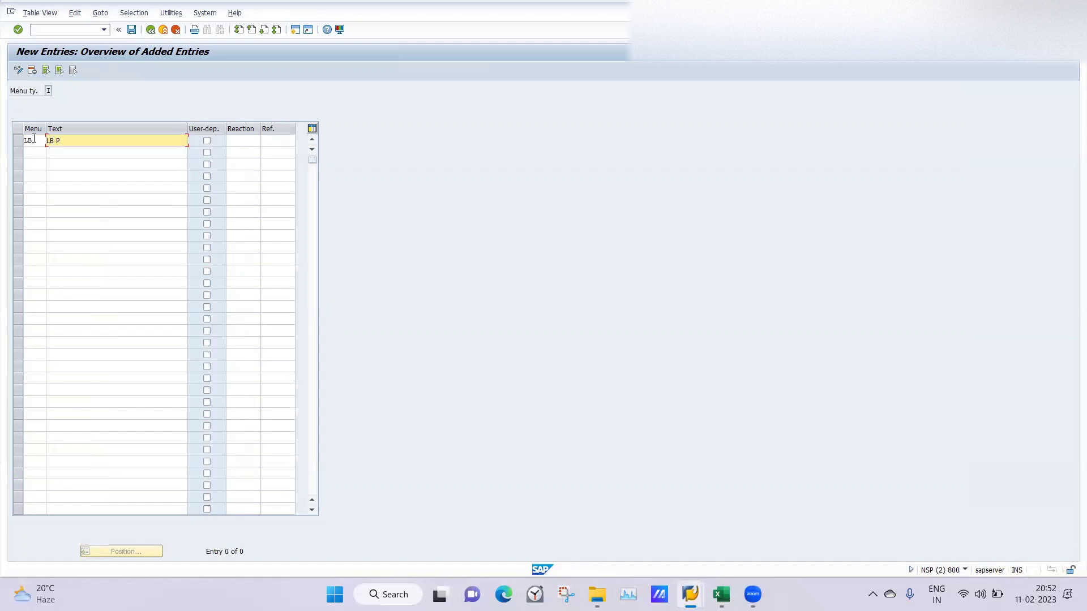
type(" PERSONALDat")
key("BackSpace")
key("BackSpace")
key("Tab")
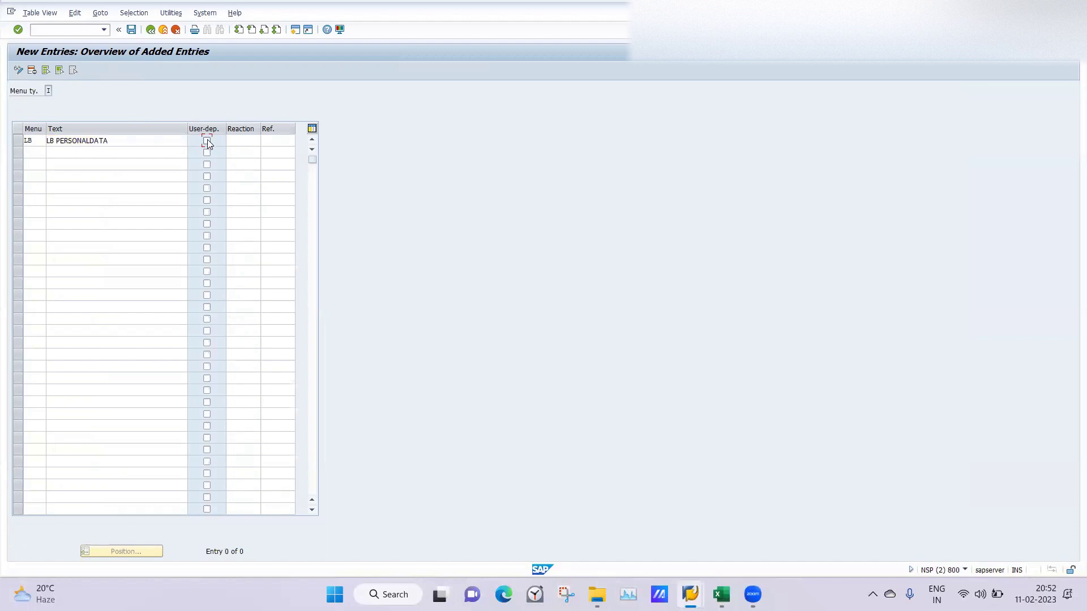
Step: Read the F1 help on the LB menu's Reaction field, then close it
left_click(237, 141)
key("F1")
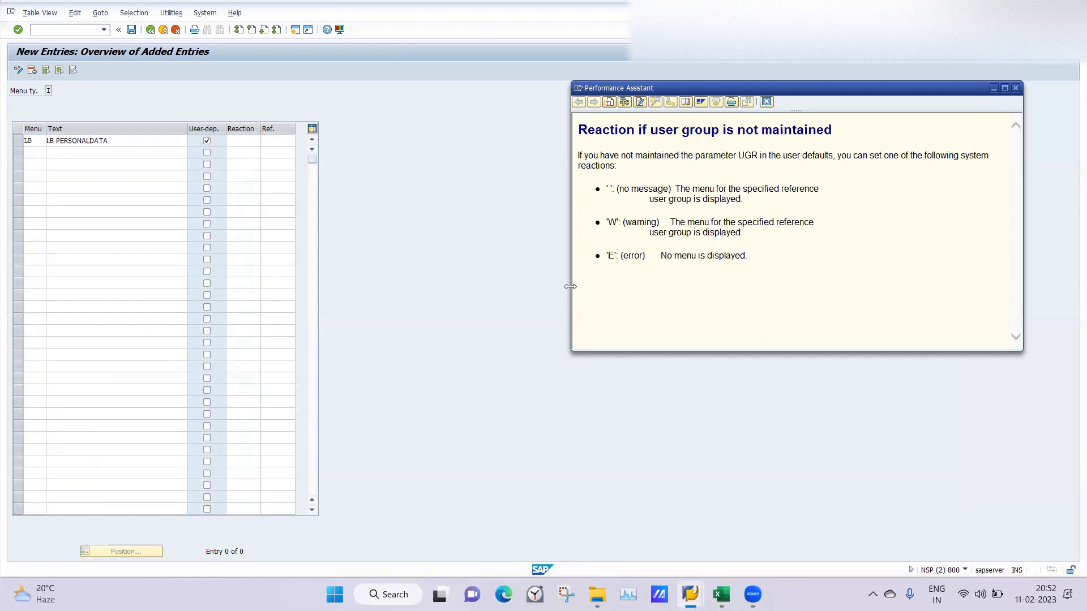
left_click_drag(570, 287, 317, 272)
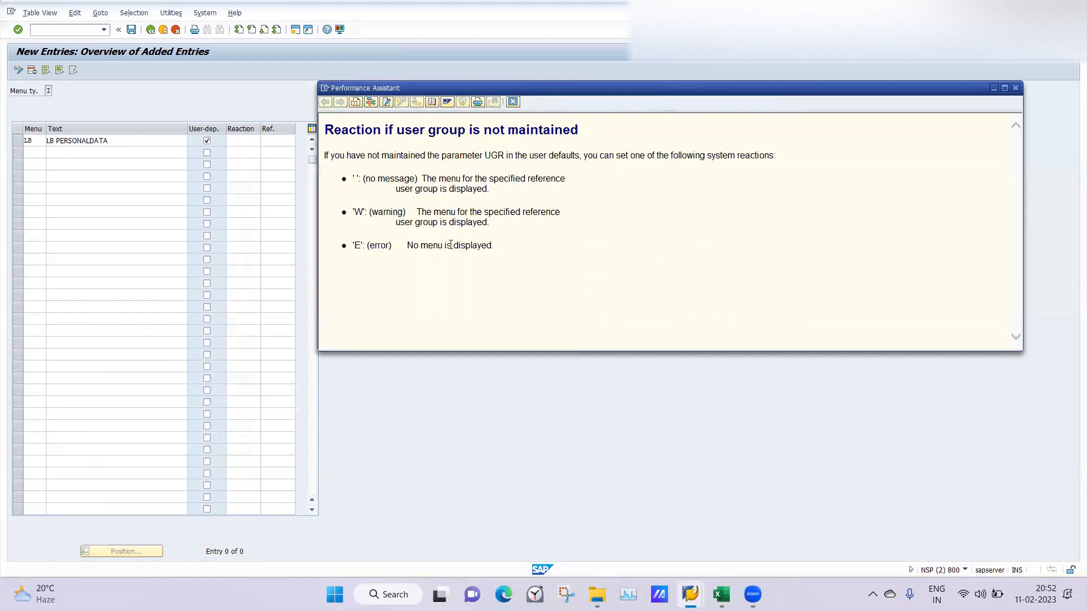
left_click(325, 89)
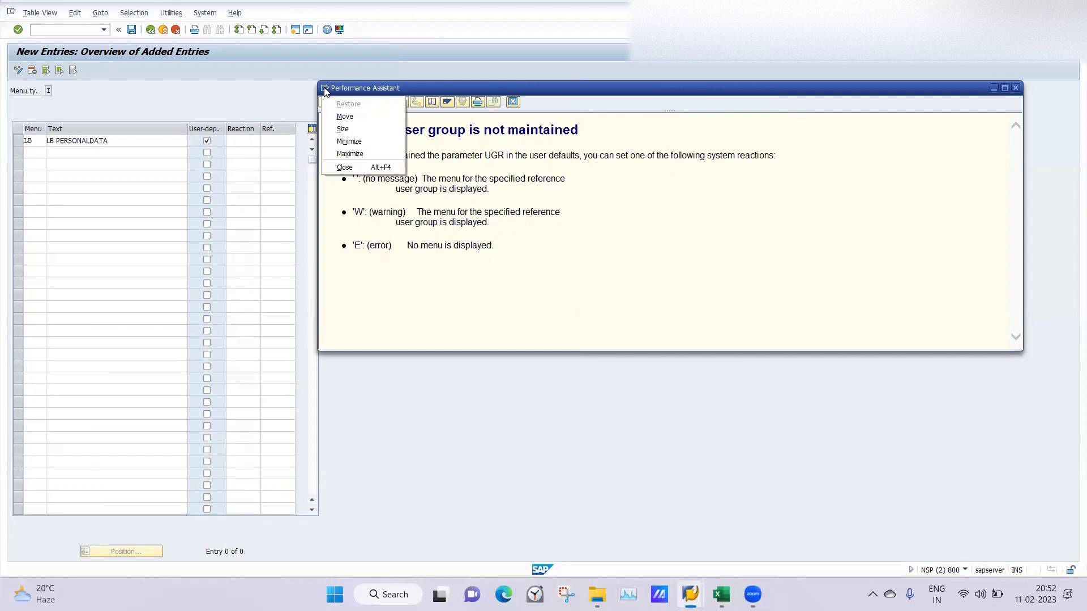
left_click(343, 166)
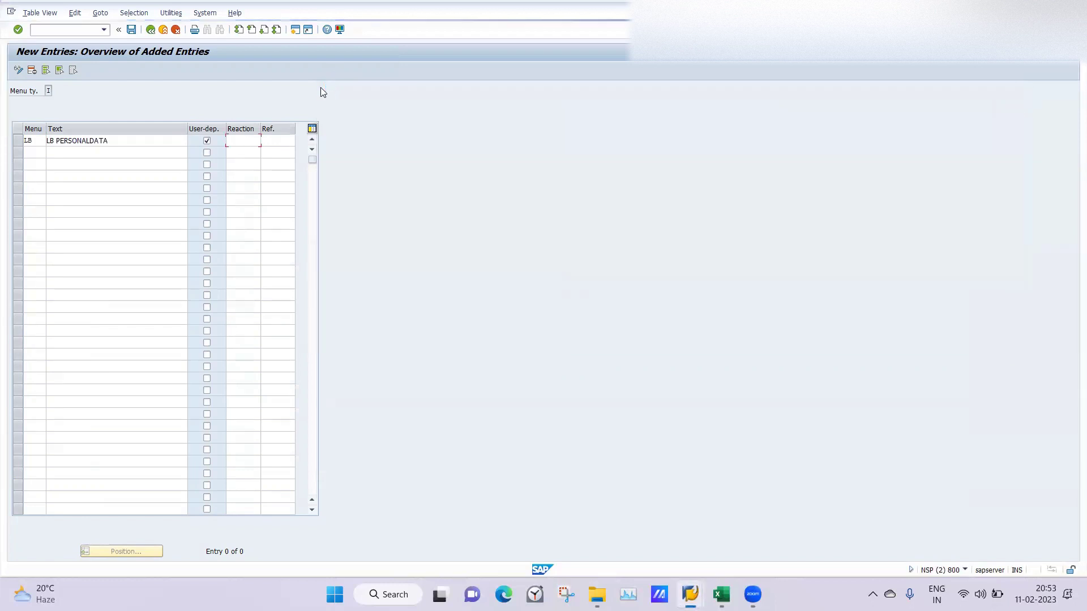
Step: Set reference 40 for the LB menu and reopen the Reaction field help
left_click(278, 140)
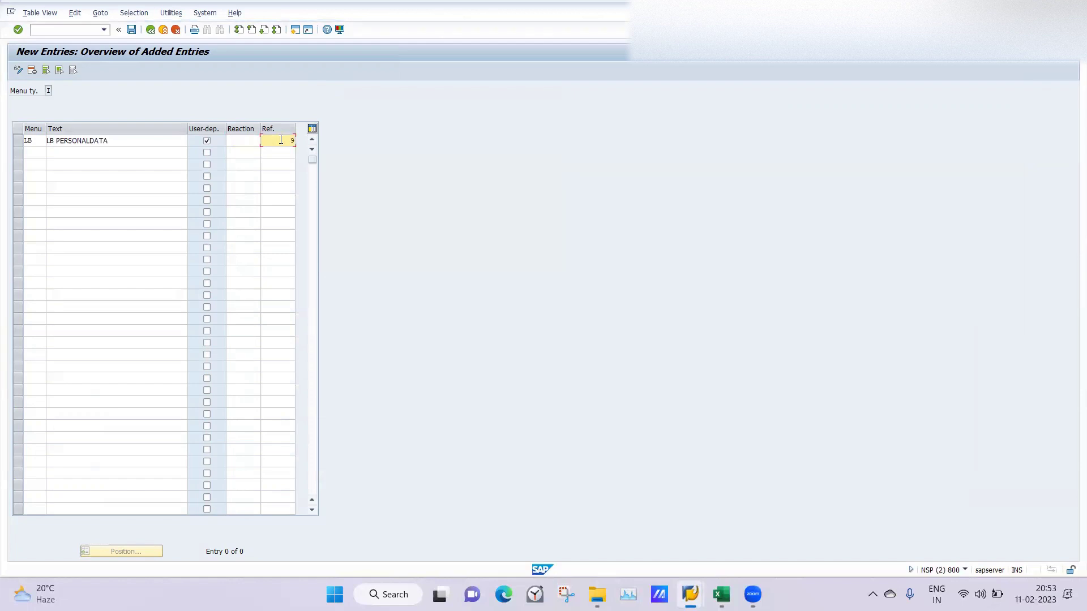
type("40")
key("Return")
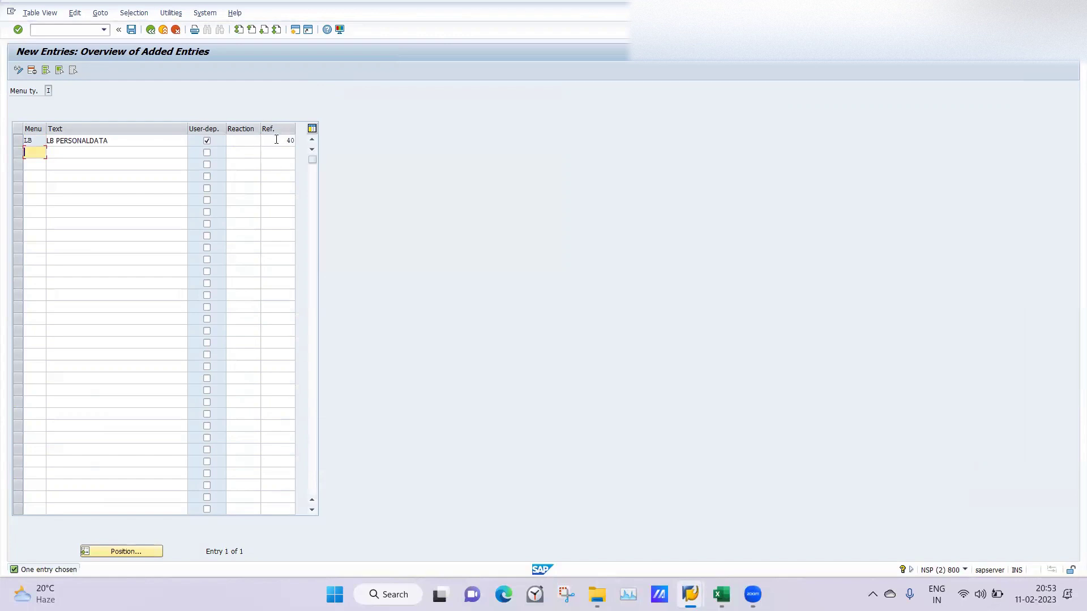
left_click(279, 142)
left_click(237, 139)
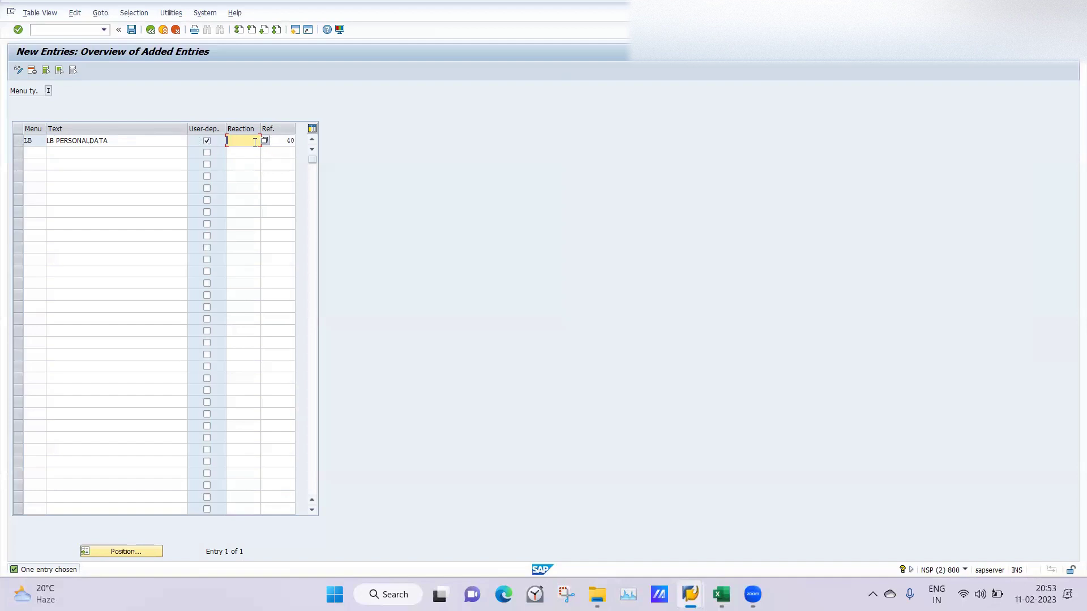
key("F1")
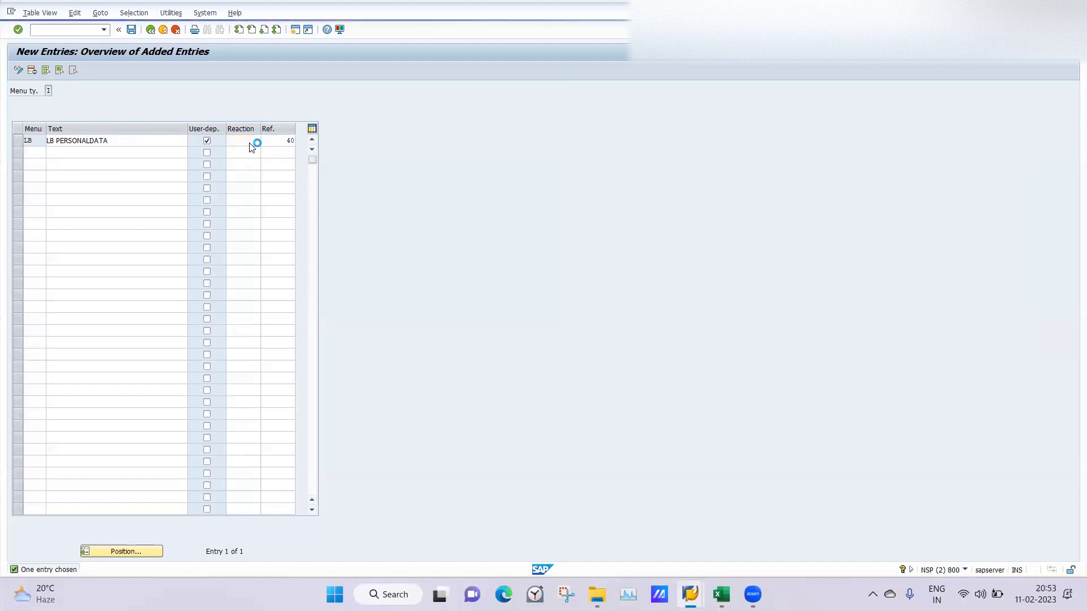
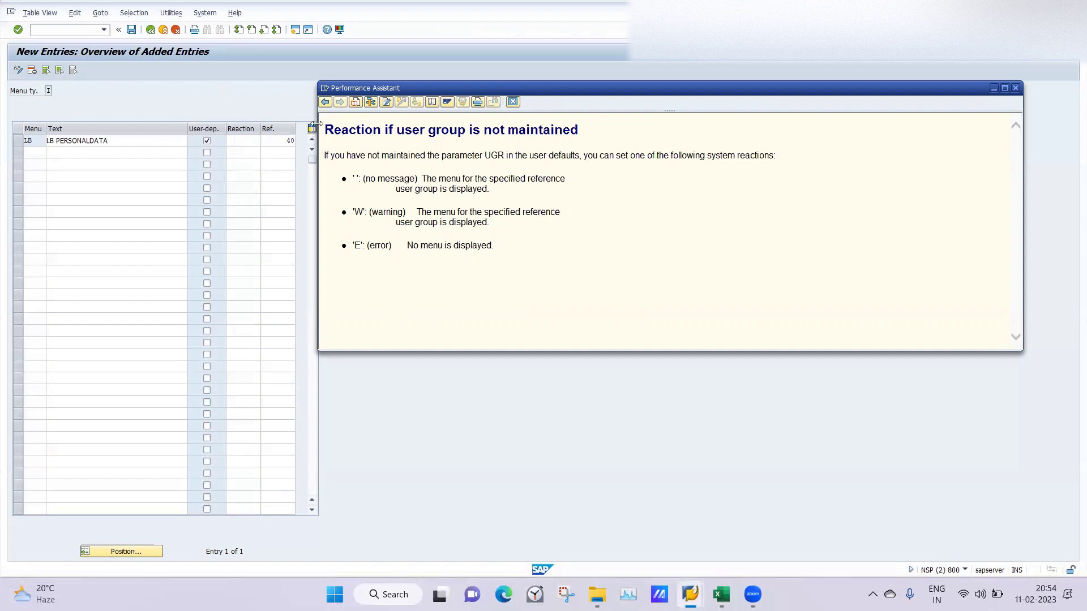
Step: Close the Reaction help, save menu LB under a customizing request, and return to the overview
left_click(325, 90)
left_click(345, 167)
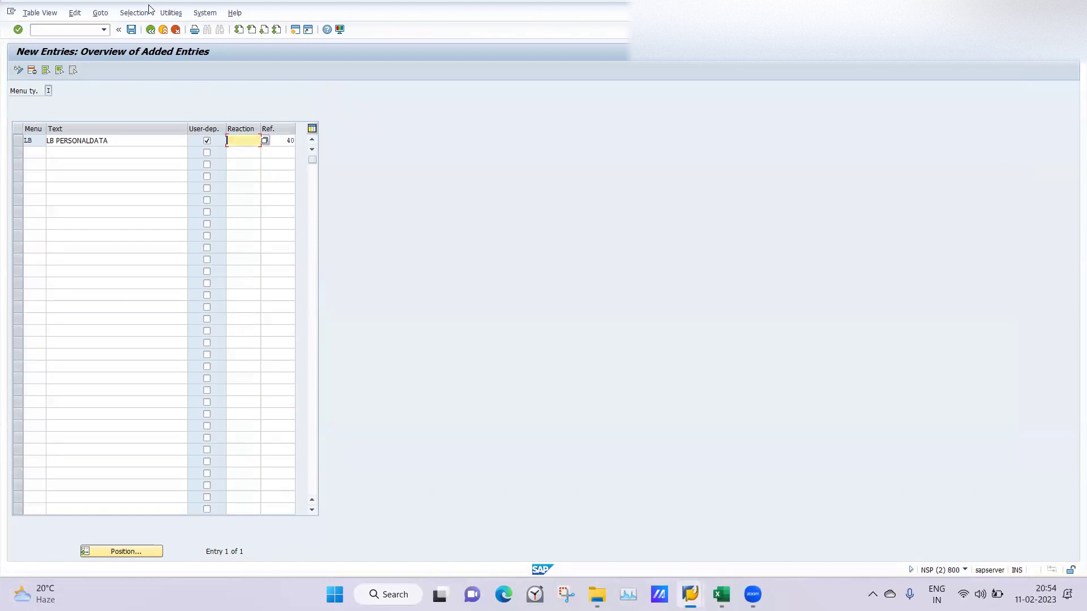
left_click(131, 29)
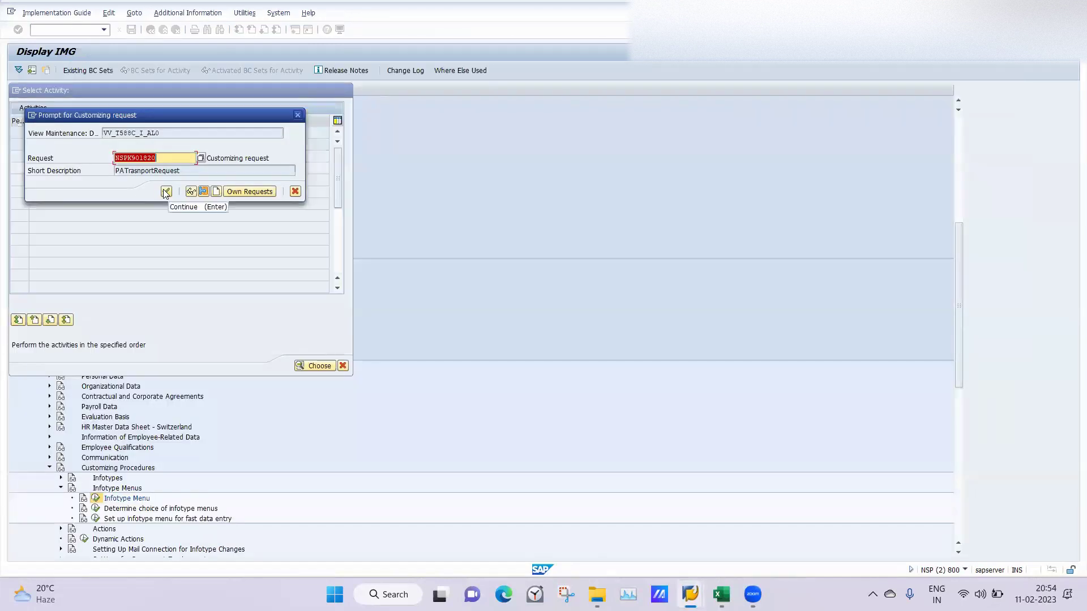
left_click(165, 192)
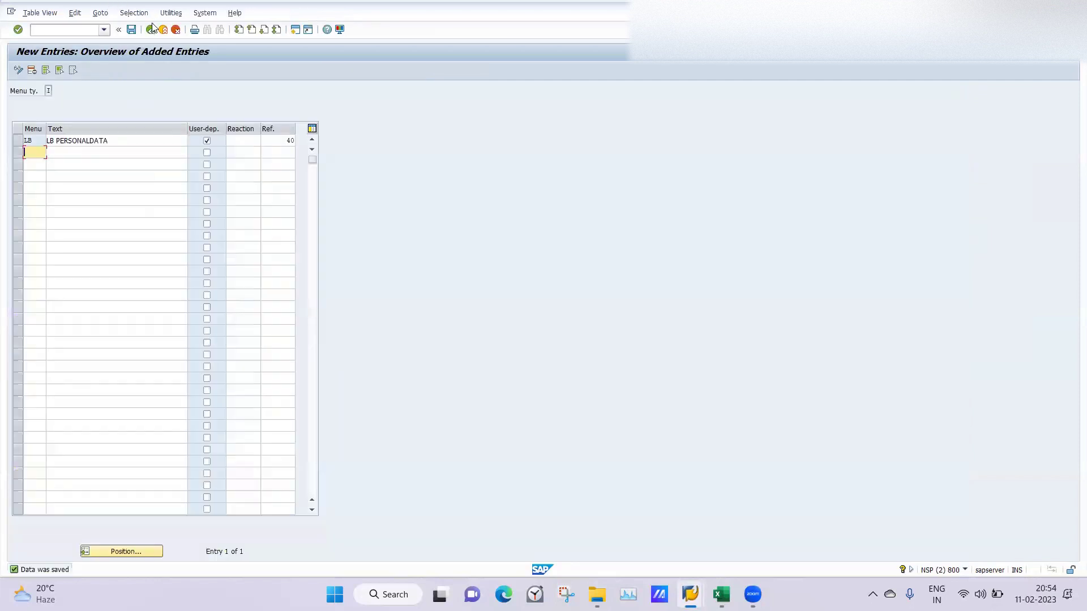
left_click(151, 30)
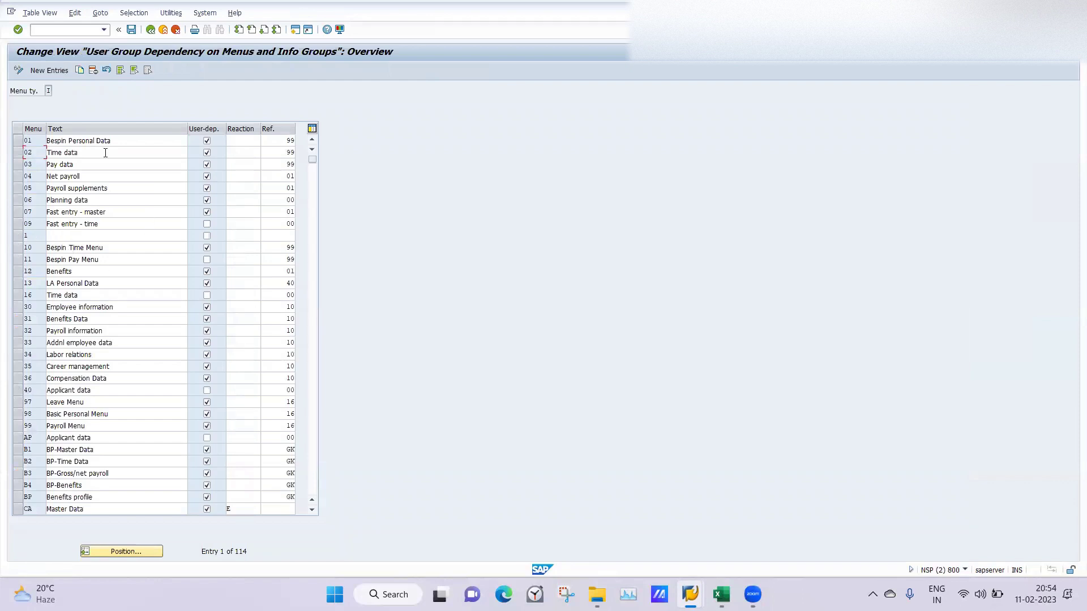
Step: From the IMG, run the Infotype menu activity and choose menu LB PERSONALDATA to maintain
left_click(150, 30)
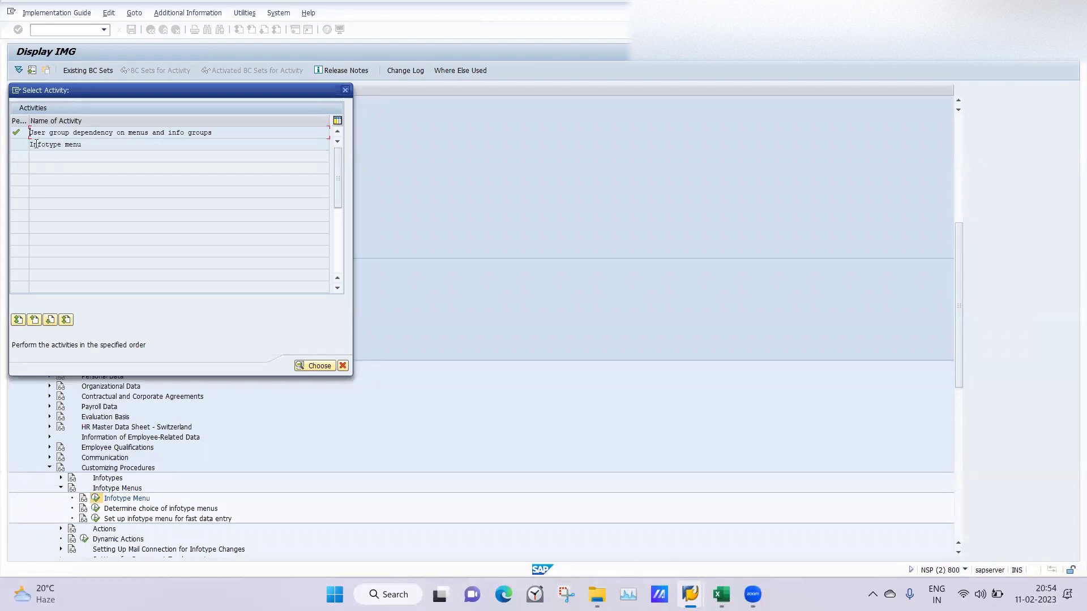
double_click(37, 143)
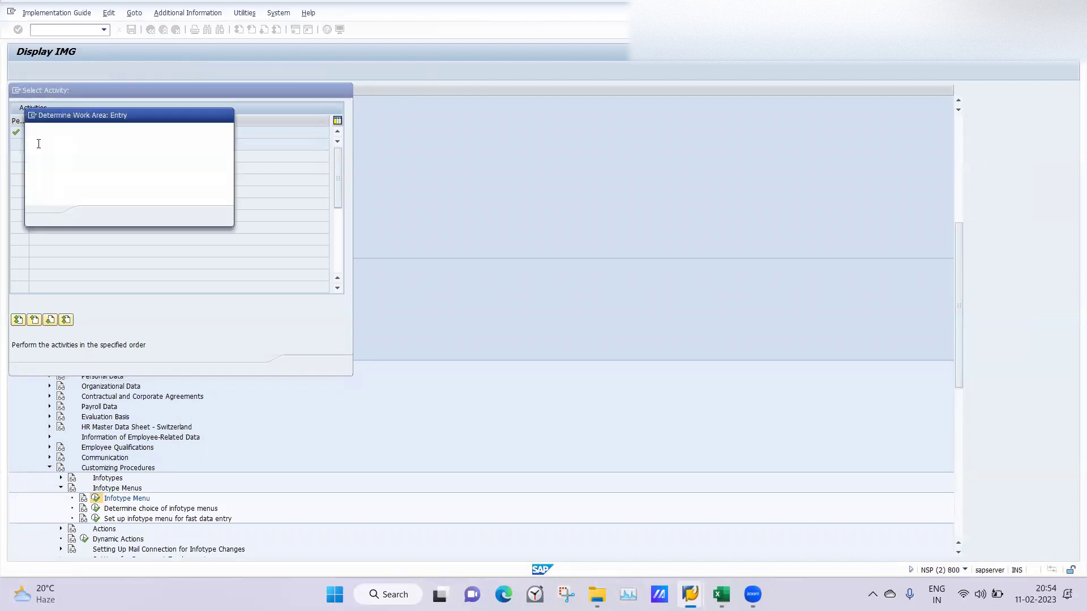
left_click(189, 170)
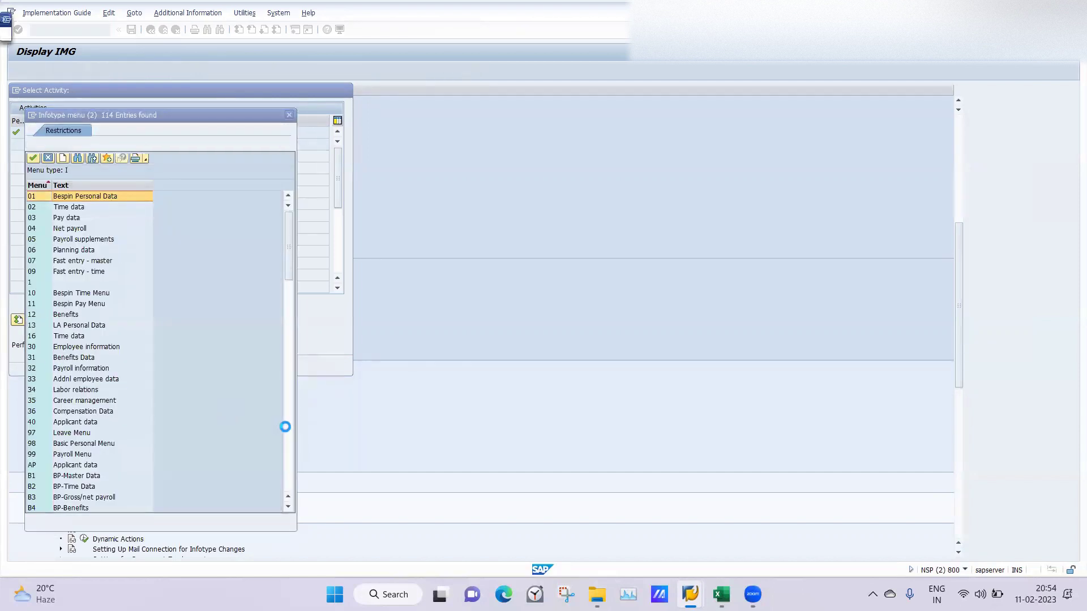
left_click(292, 428)
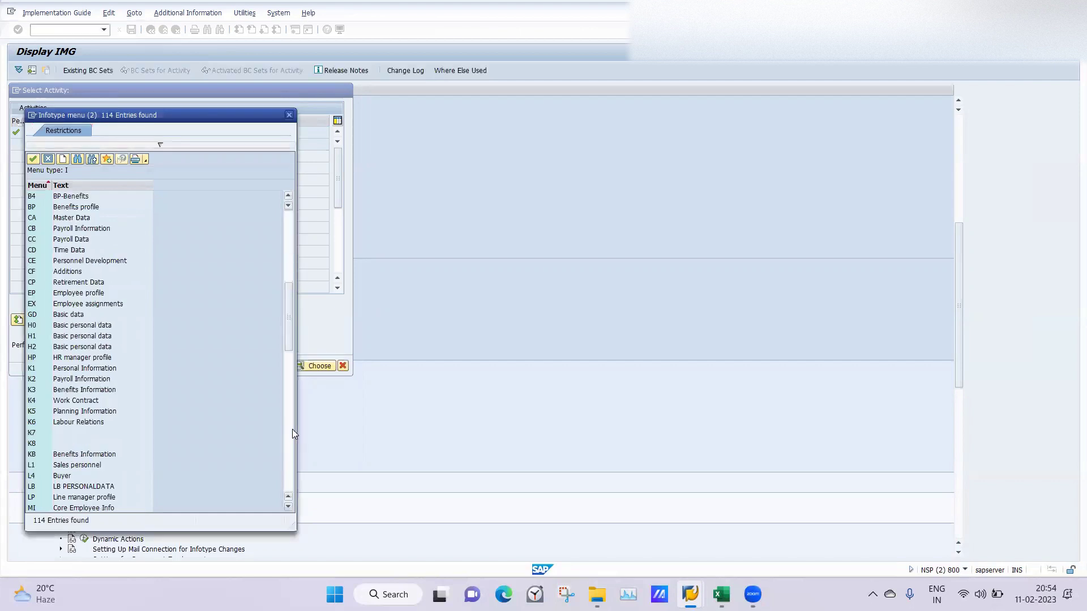
left_click(292, 429)
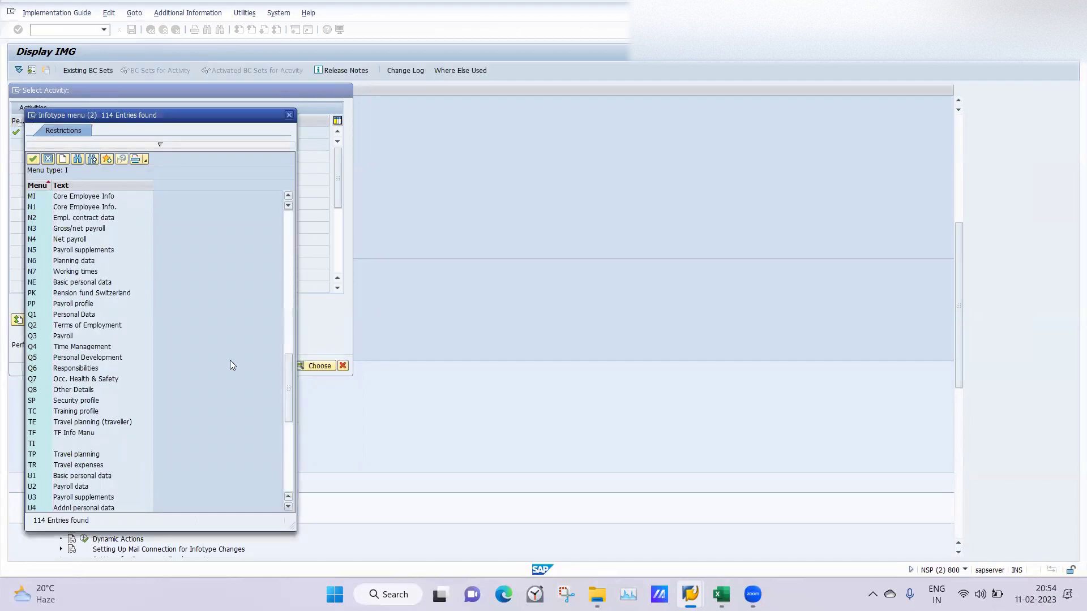
left_click(287, 234)
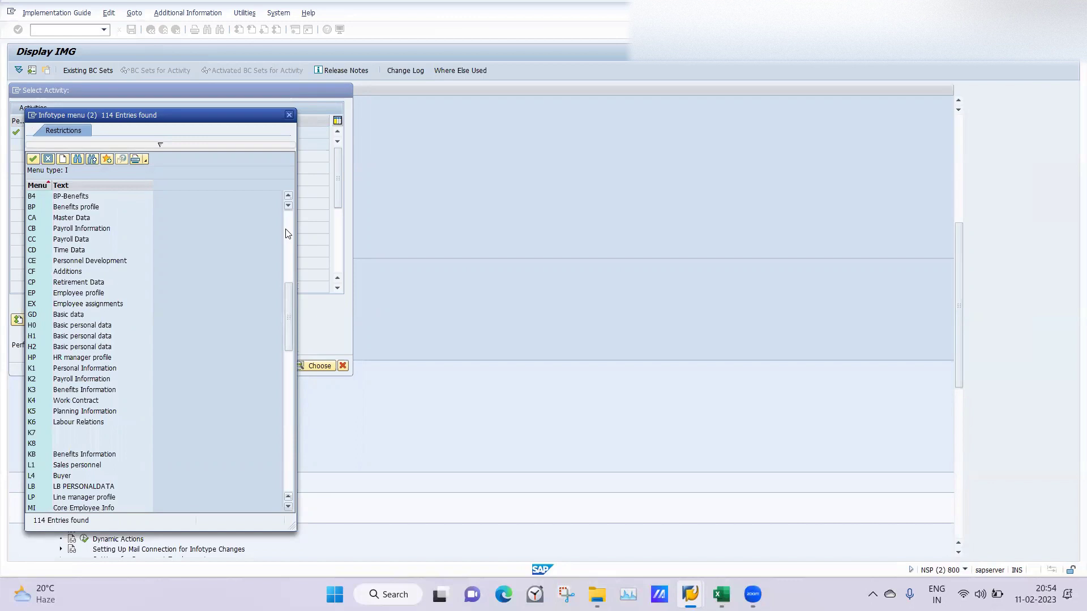
left_click(72, 488)
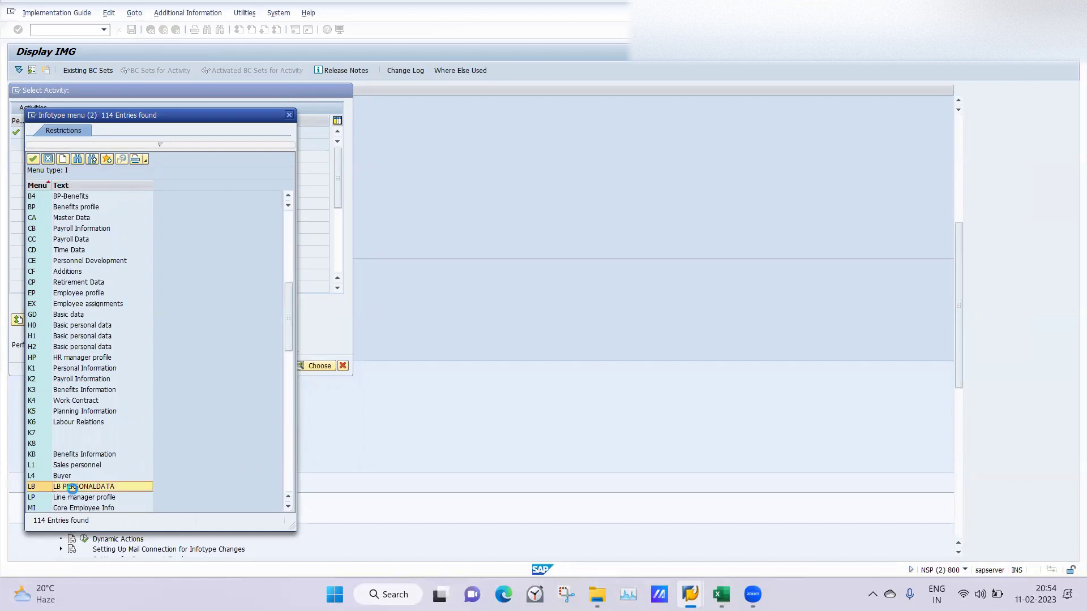
left_click(71, 488)
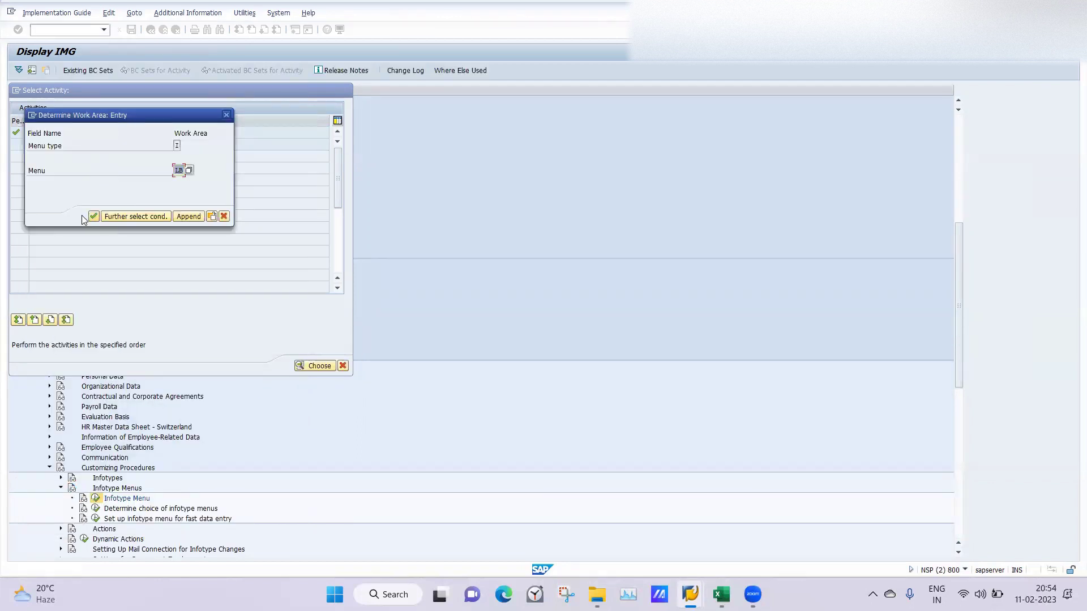
left_click(93, 215)
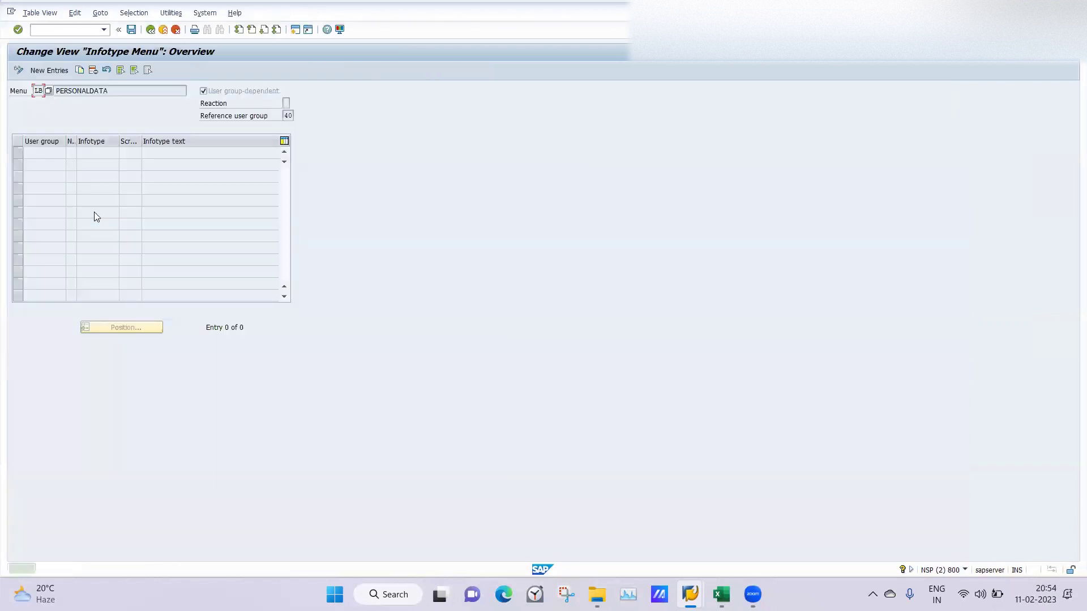
Step: Add a new row with user group 40, number 01 and infotype 0000
left_click(48, 70)
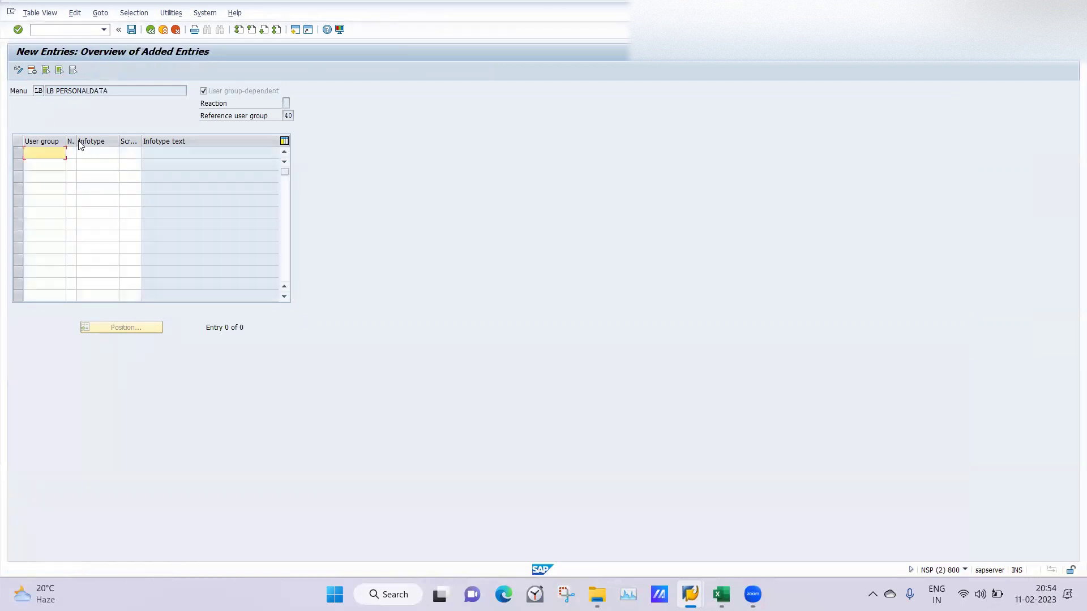
left_click_drag(77, 141, 85, 141)
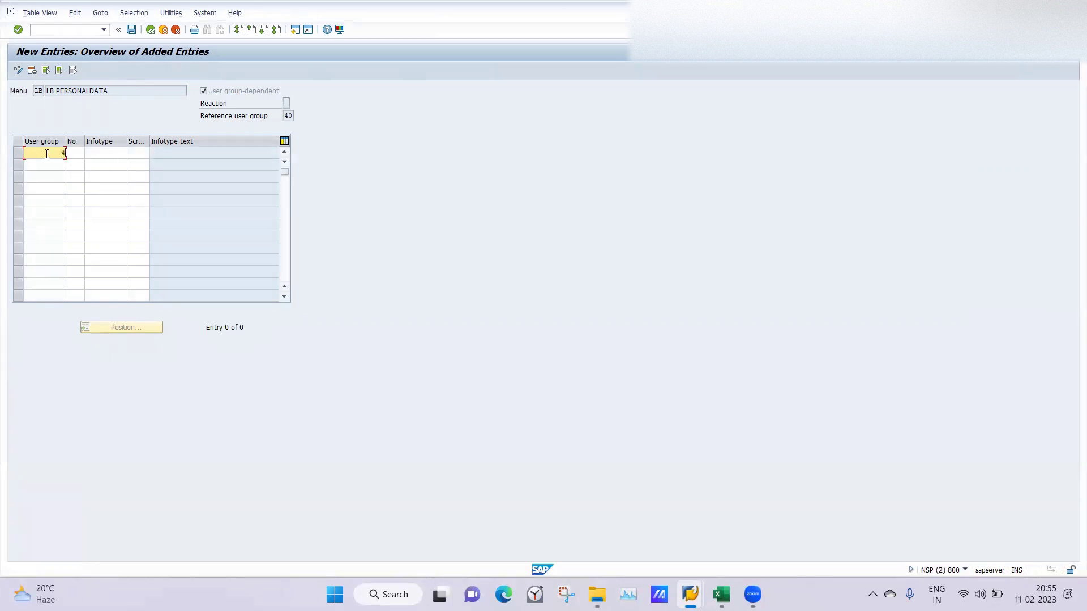
key("Tab")
key("Tab")
type("0000")
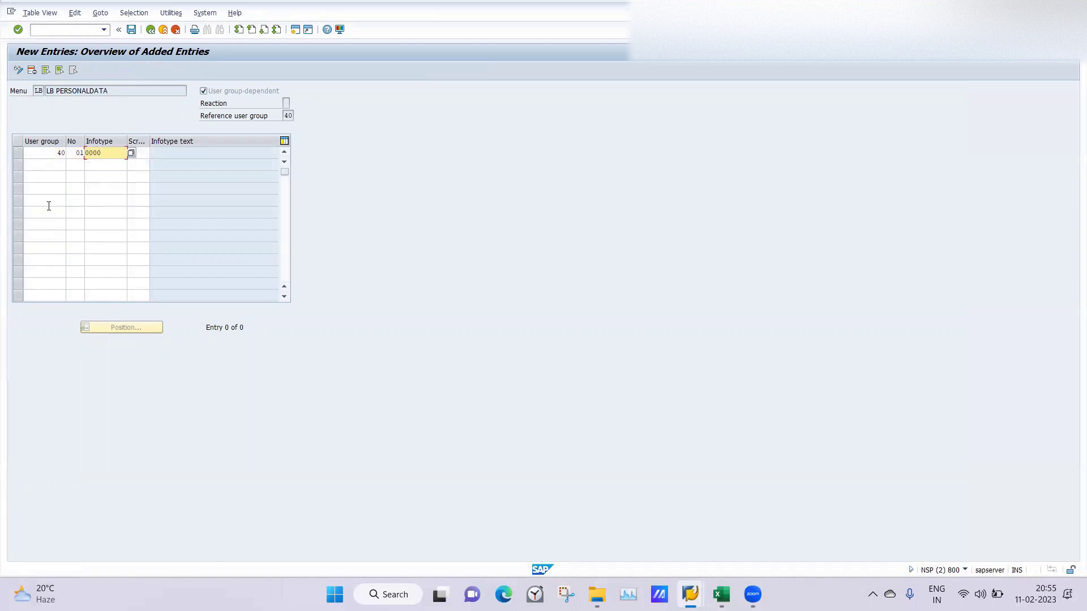
key("Tab")
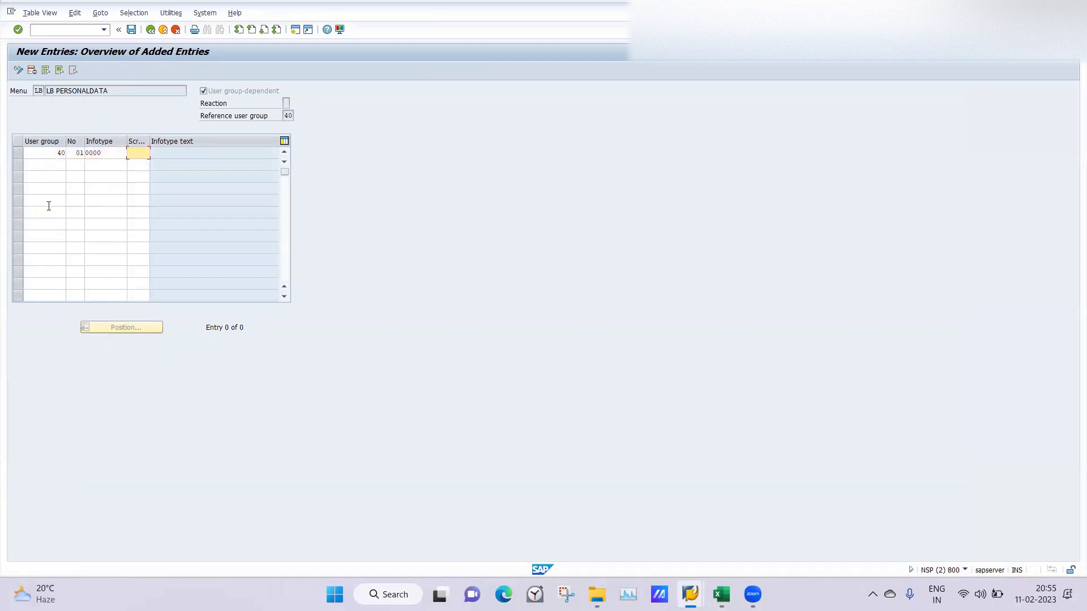
Step: Read the F1 help on infotype screen control, then close it
key("F1")
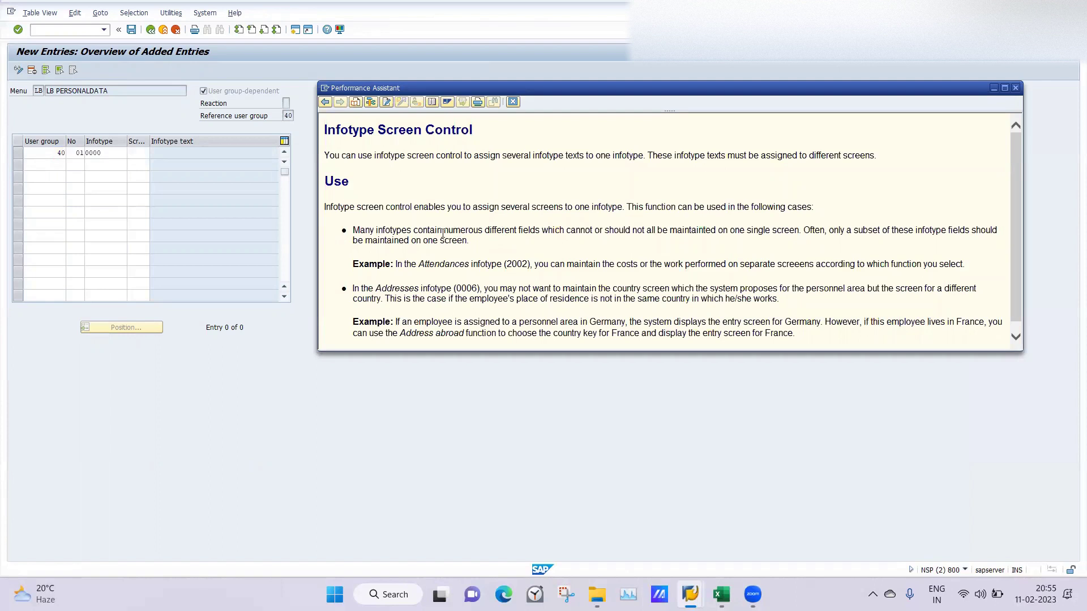
left_click_drag(1015, 283, 1014, 293)
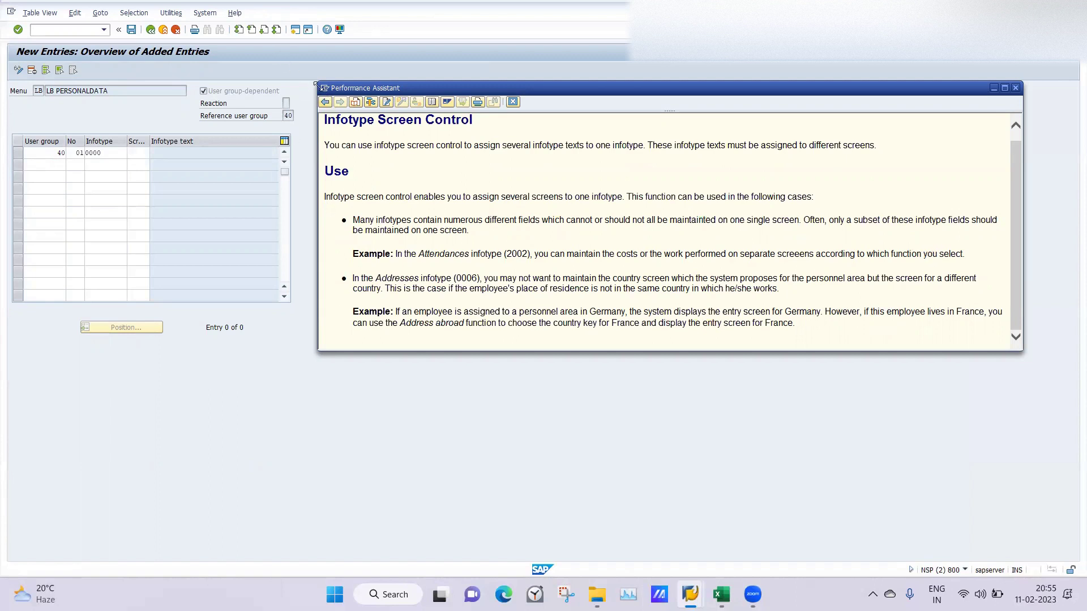
left_click(325, 89)
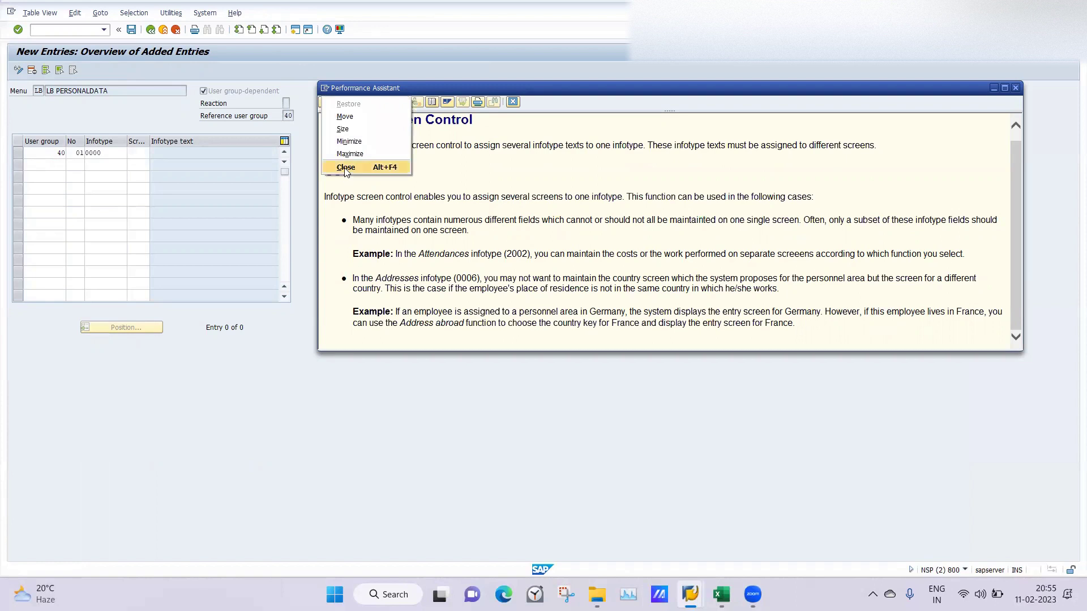
left_click(344, 167)
left_click(60, 163)
Step: Enter rows 40/02/0001 and 40/03/0002 in the LB menu
type("40")
key("Tab")
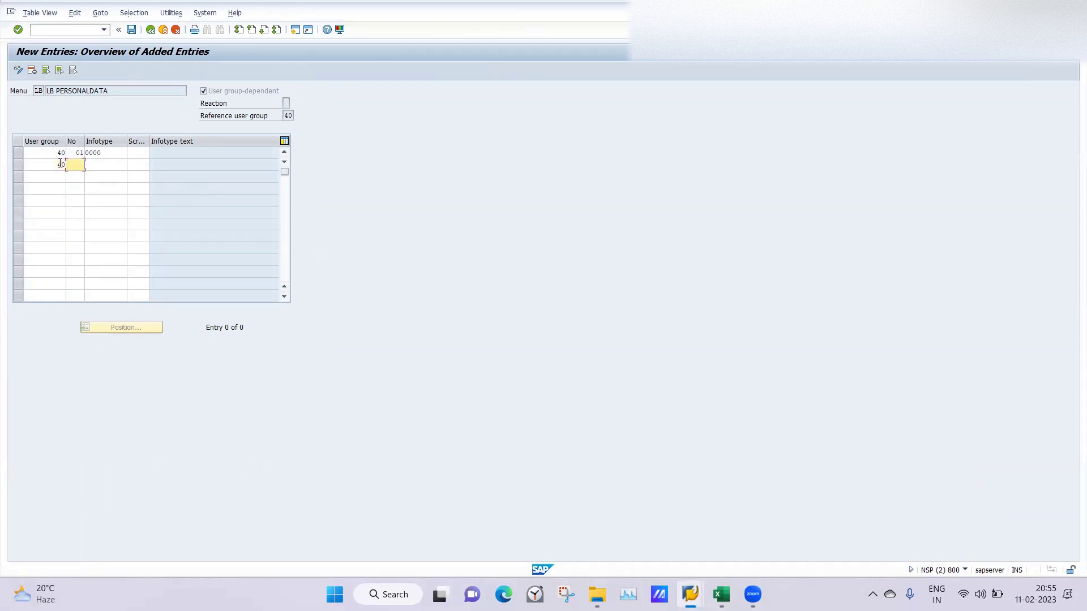
type("02")
key("Tab")
type("0001")
key("Tab")
key("Tab")
type("40")
key("Tab")
type("03")
key("Tab")
type("000")
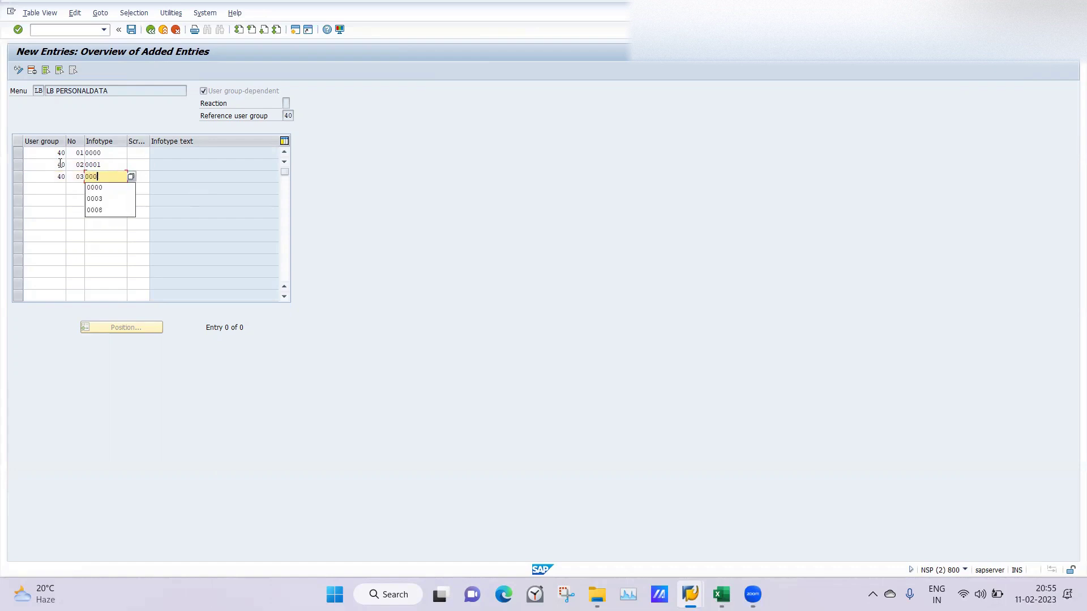
type("2")
key("Tab")
Step: Enter row 40/04/0007 and move on to the fifth row
type("40")
key("Tab")
type("04")
type("0007")
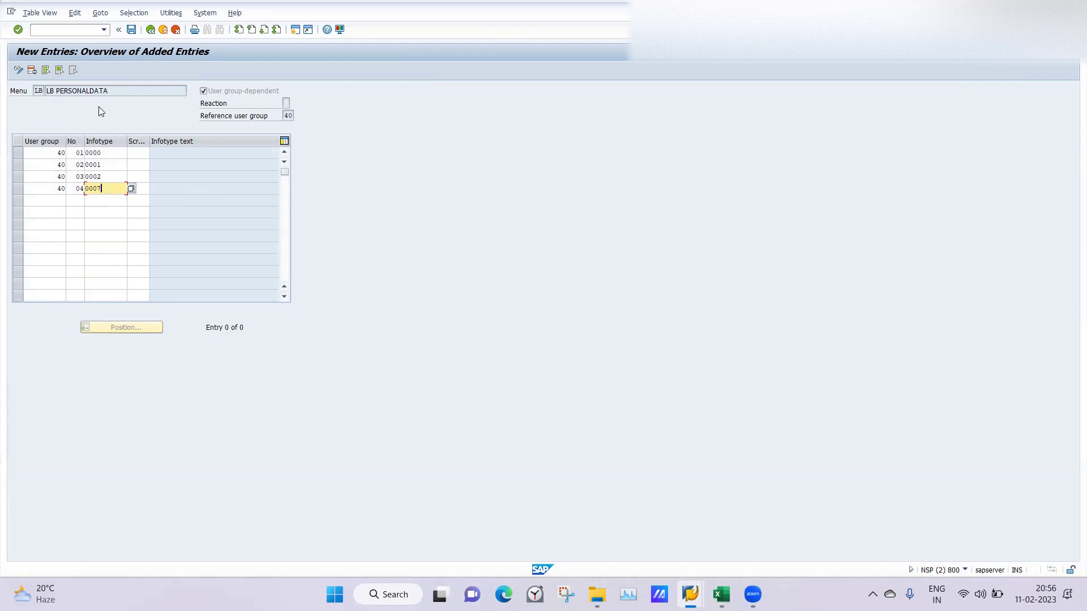
left_click(60, 200)
key("Tab")
Step: Enter rows 10/01/0000 and 10/02/0001 in the LB menu
type("01")
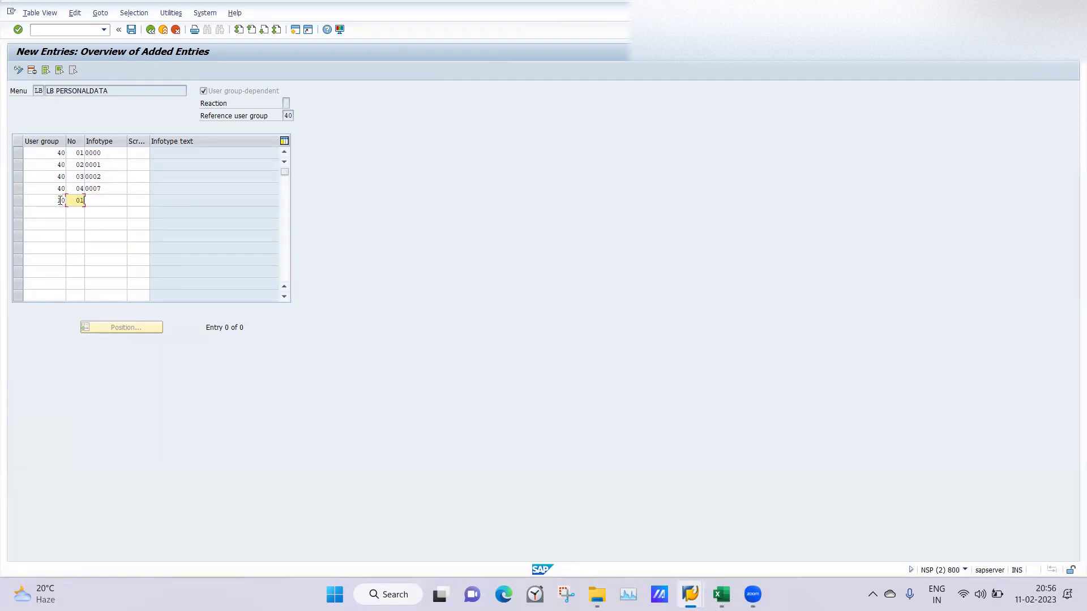
key("Tab")
type("0000")
key("Tab")
key("Tab")
type("10")
key("Tab")
type("02")
key("Tab")
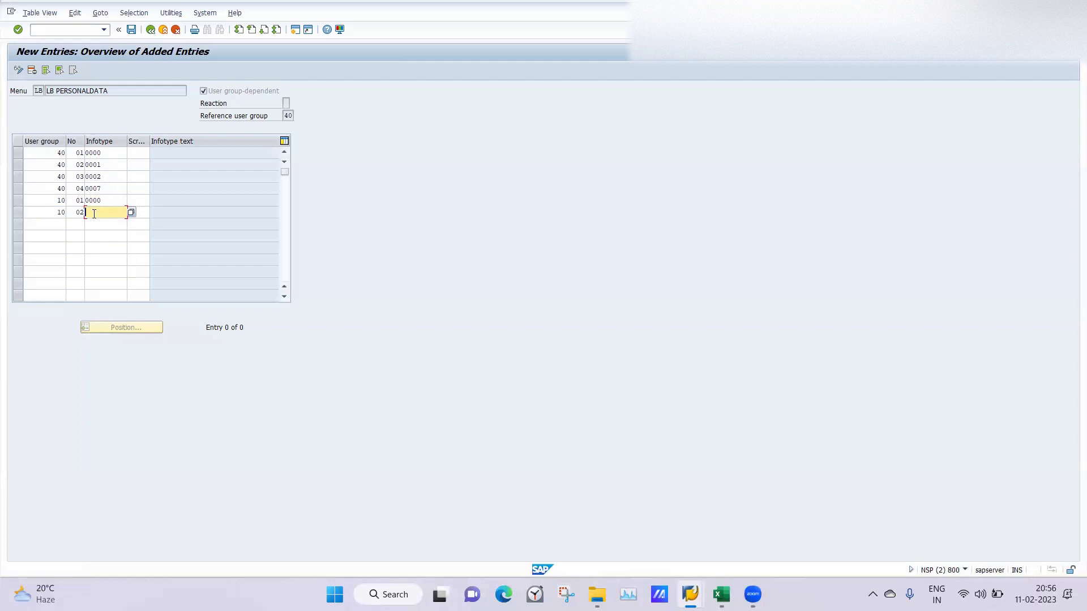
type("0001")
Step: Add row 10/03/0006 and validate all seven rows to show infotype texts
left_click(46, 220)
type("10")
key("Tab")
type("03")
key("Tab")
type("0")
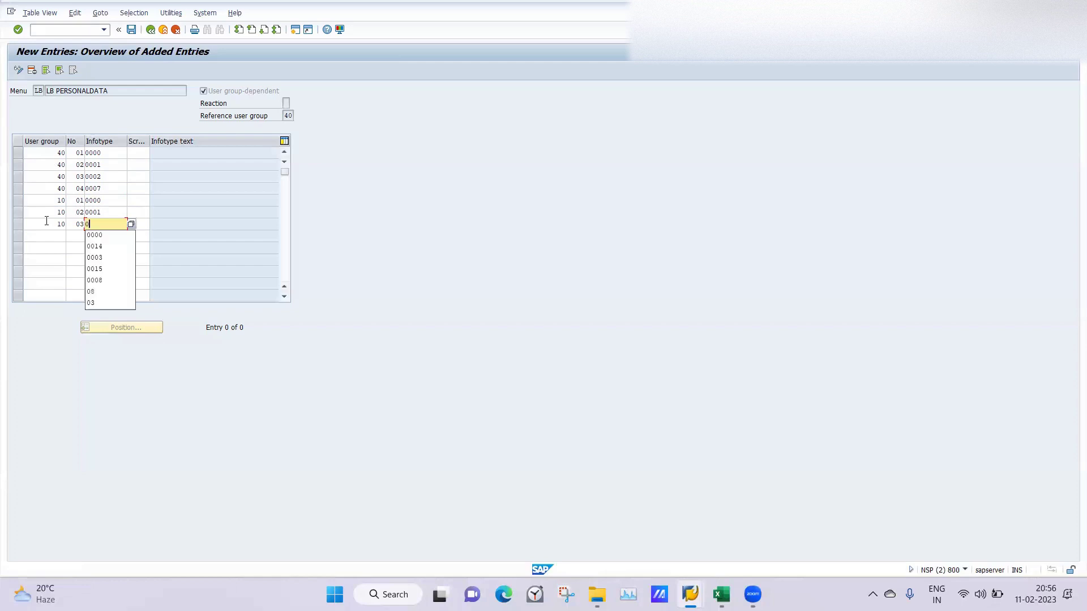
type("006")
key("Return")
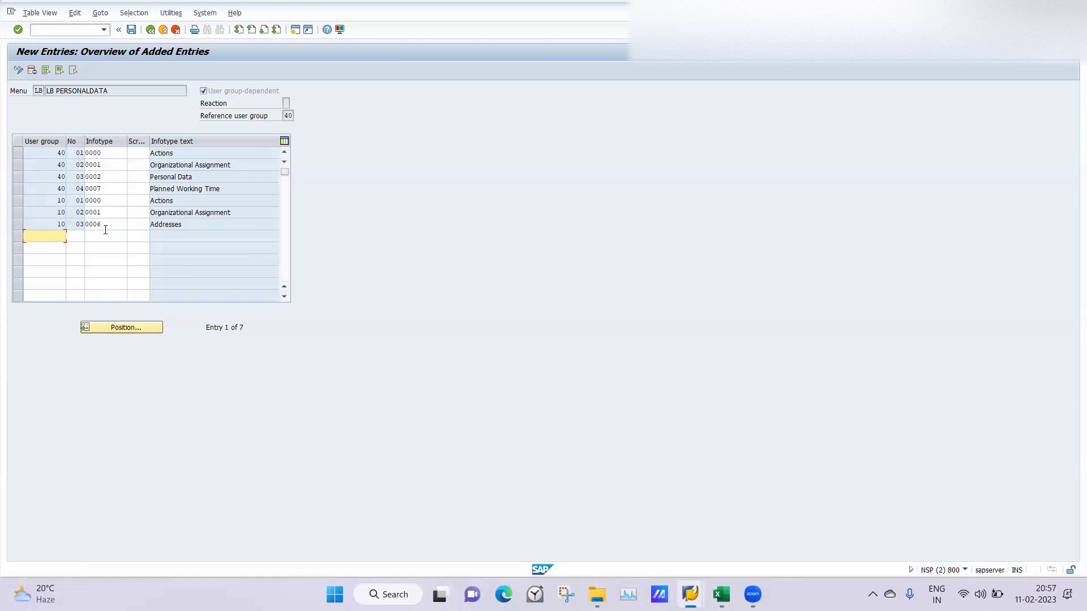
left_click(131, 30)
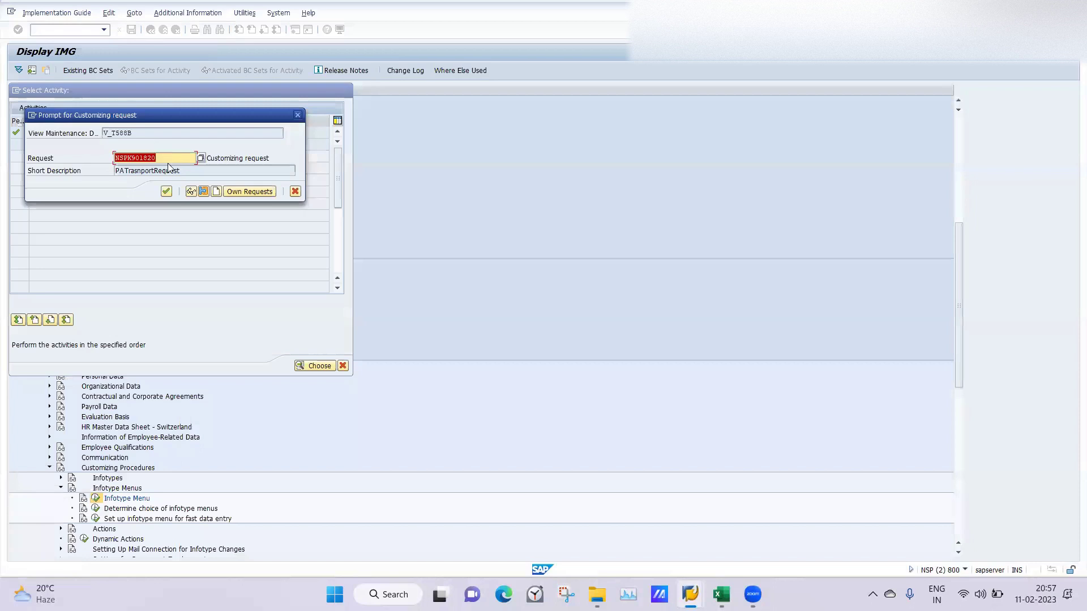
left_click(165, 191)
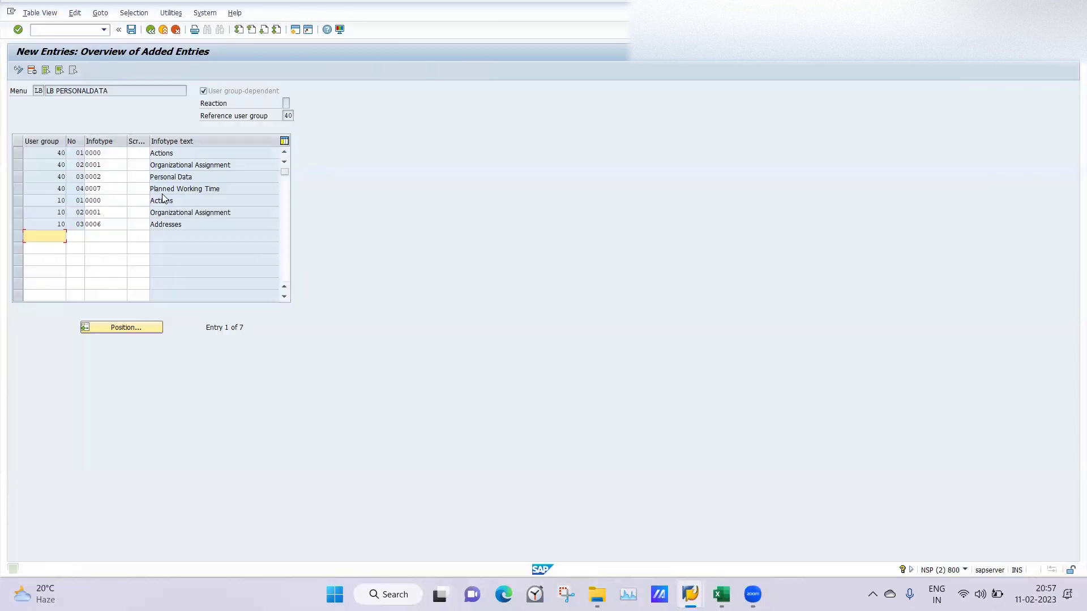
mouse_move(689, 595)
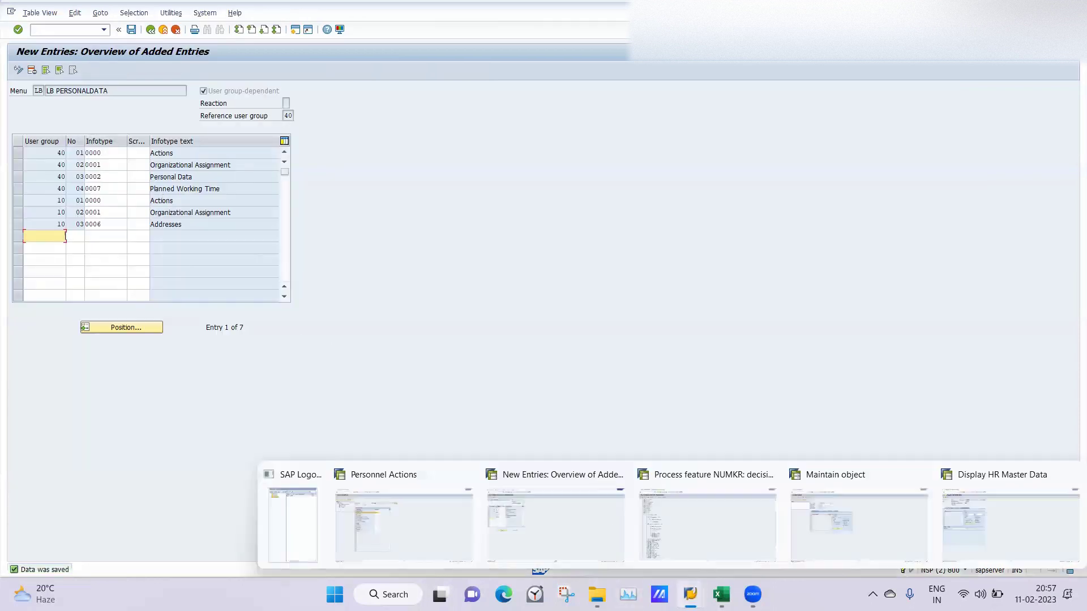
left_click(942, 525)
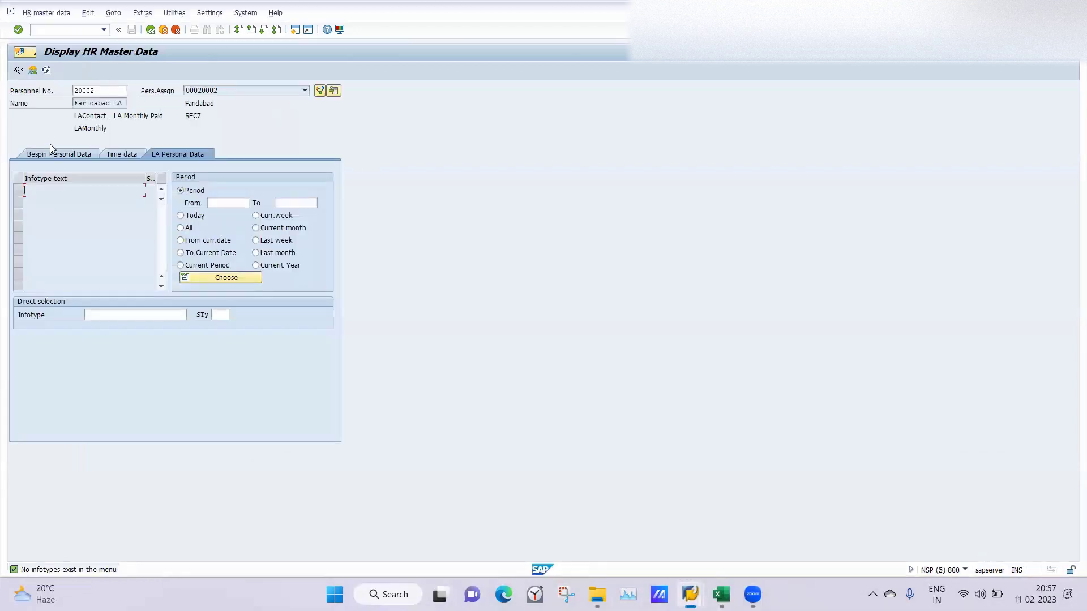
left_click(118, 153)
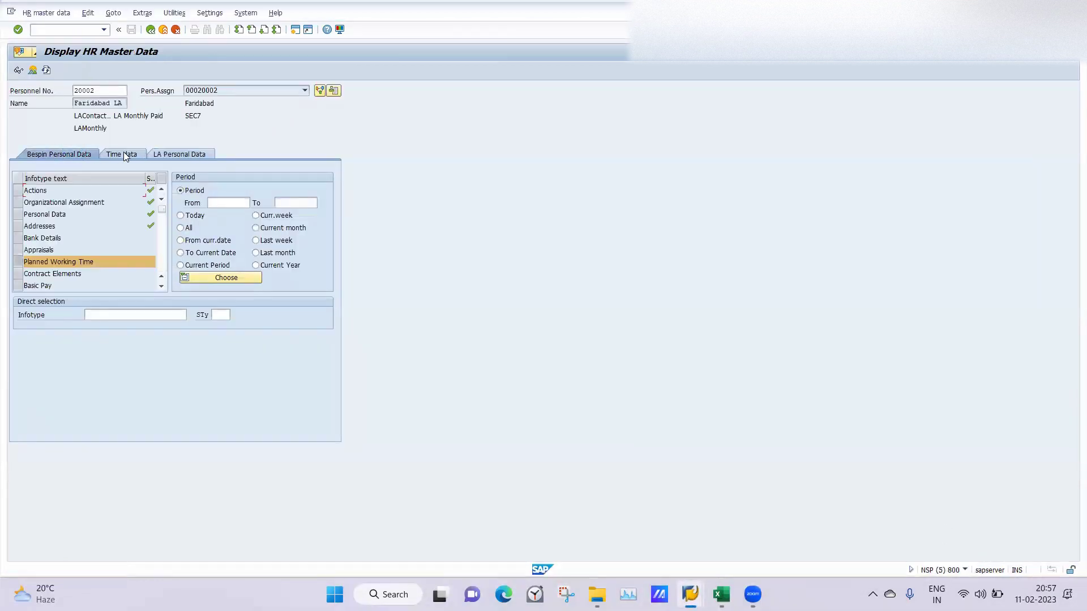
left_click(169, 154)
mouse_move(690, 595)
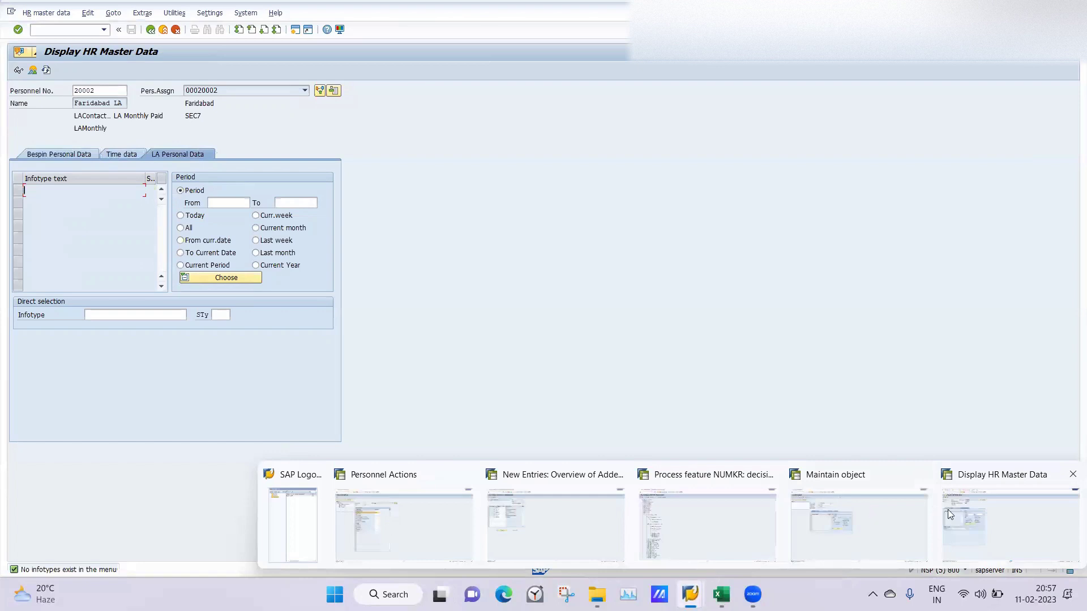
left_click(547, 517)
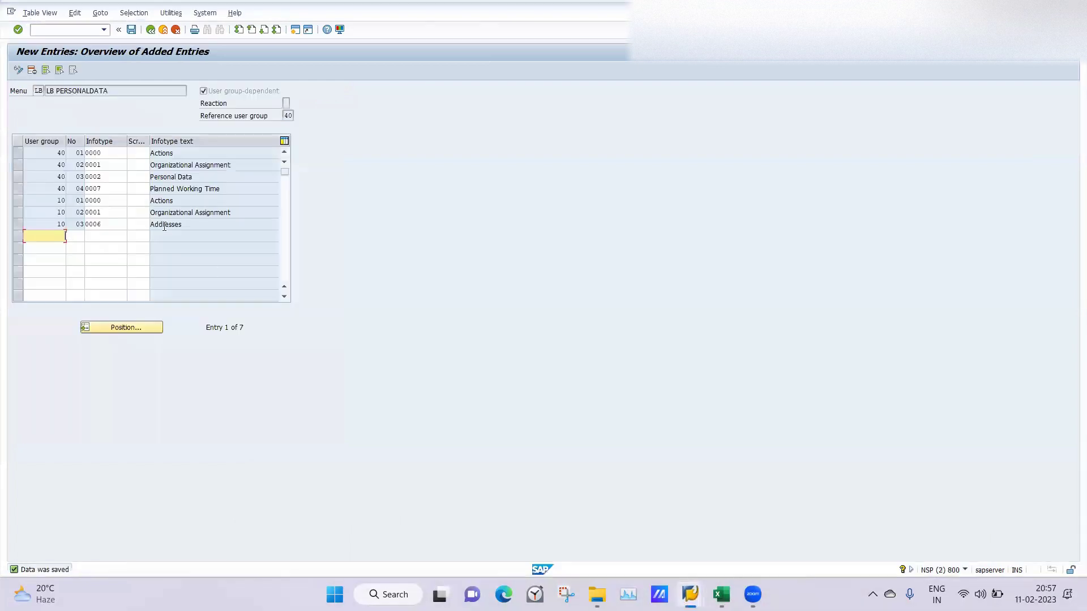
Step: Back out to the IMG, start Determine choice of infotype menus, then view HR master data
left_click(151, 30)
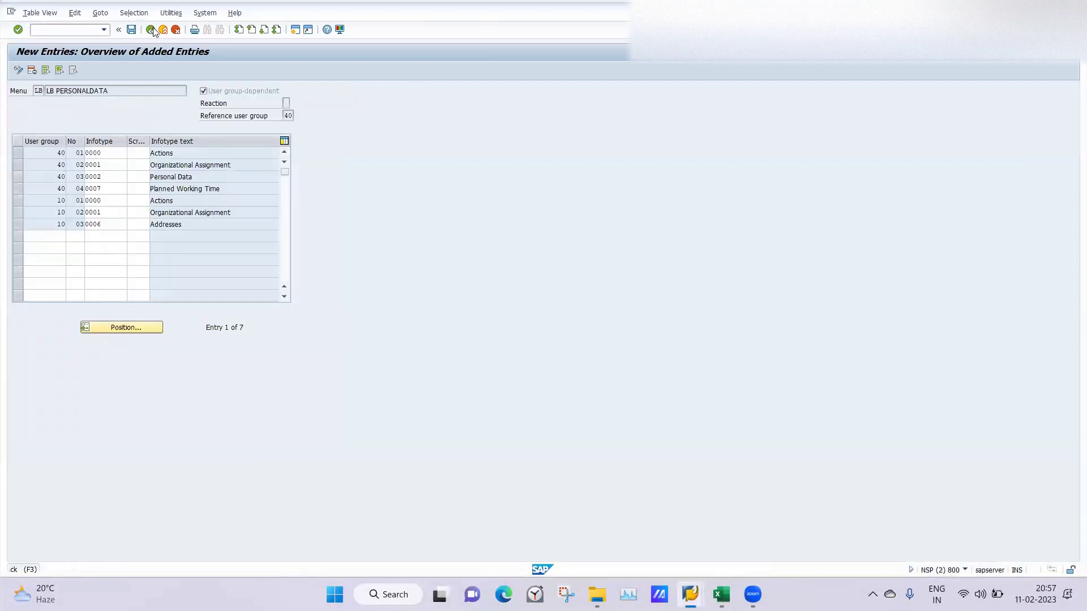
left_click(152, 30)
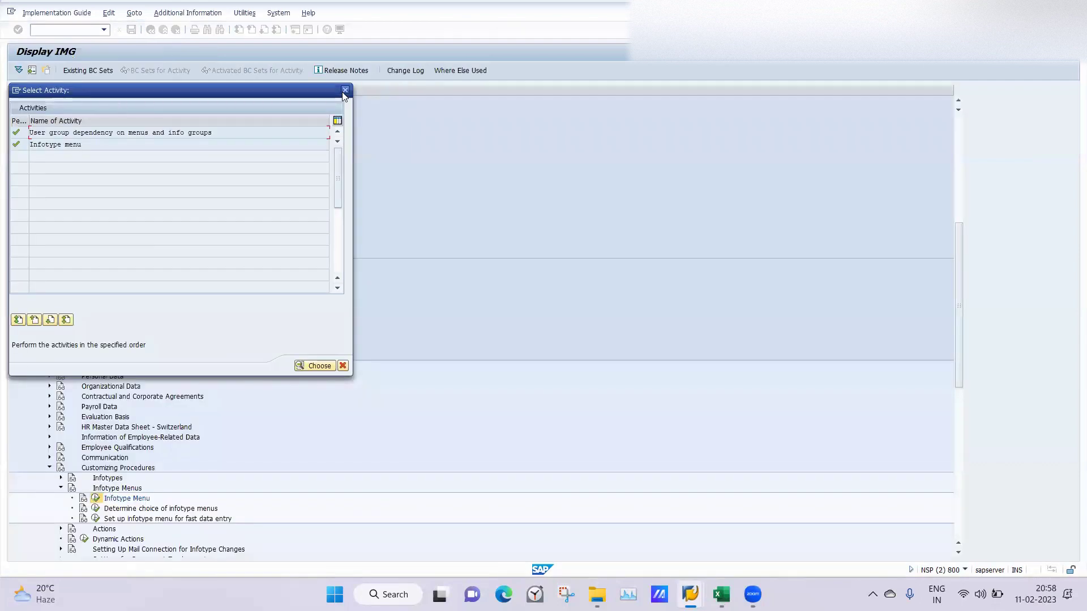
left_click(344, 90)
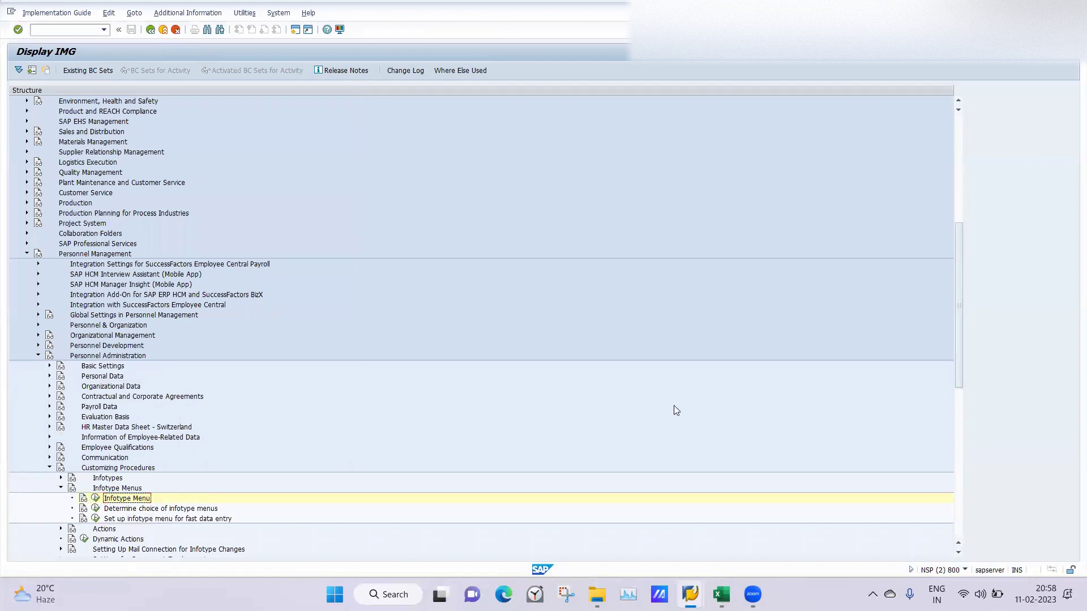
left_click_drag(957, 328, 956, 378)
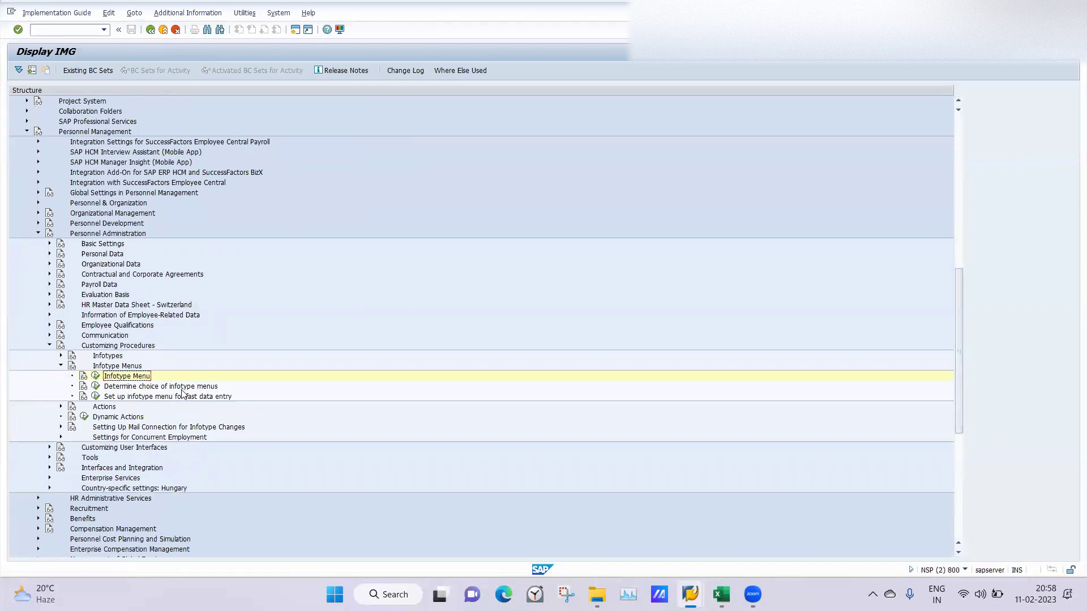
left_click(94, 385)
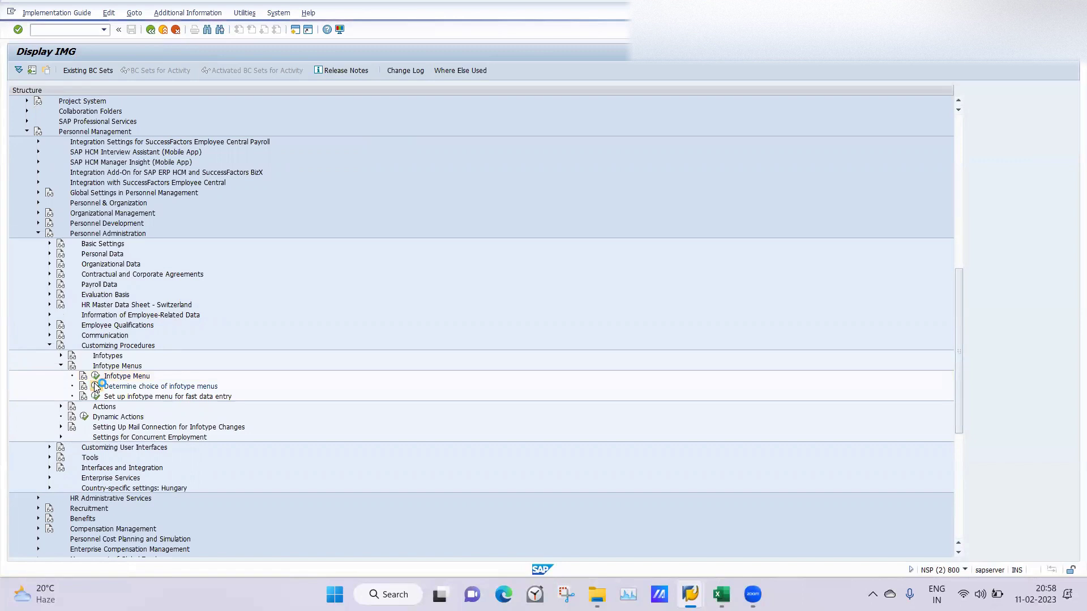
double_click(35, 145)
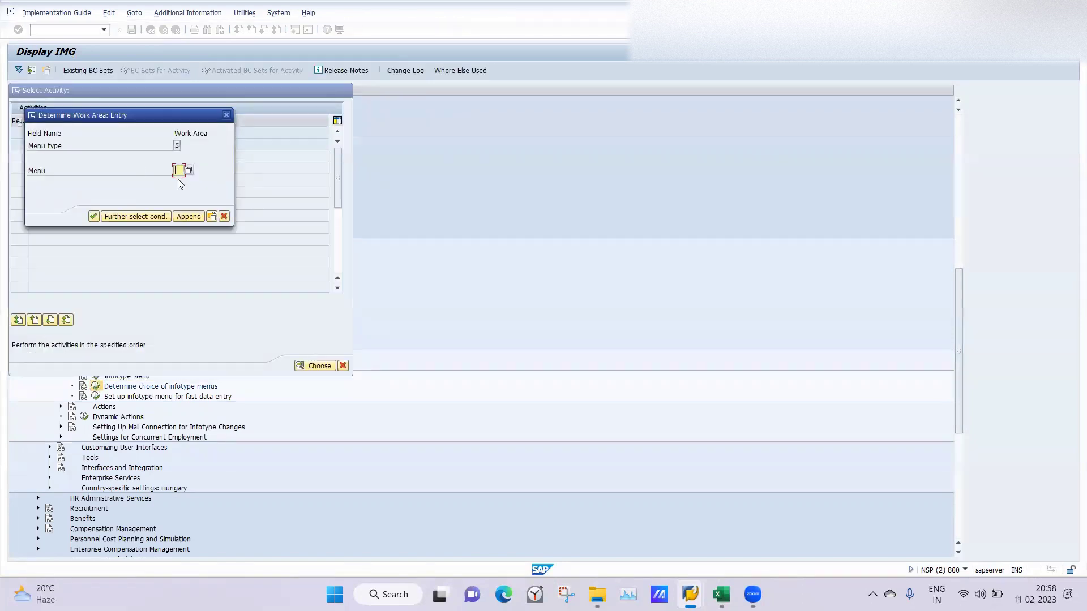
mouse_move(690, 594)
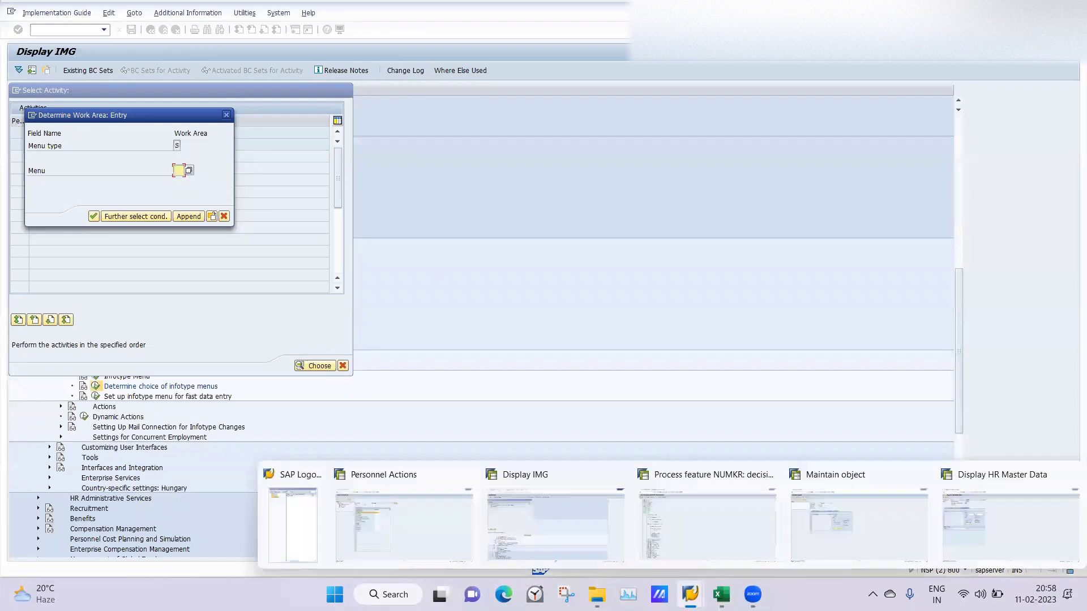
left_click(951, 519)
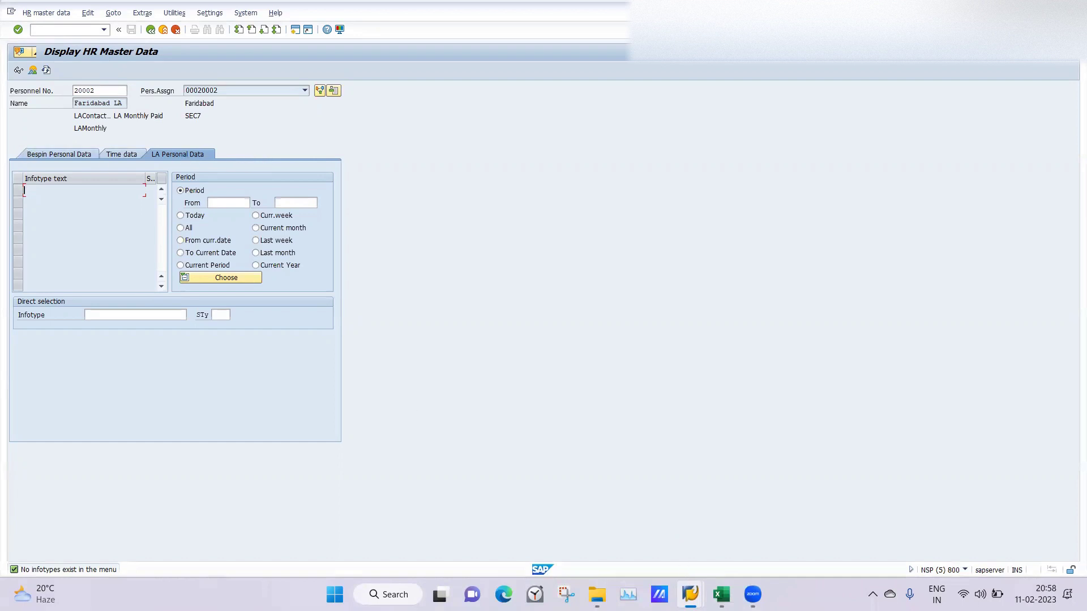
Step: Return to the IMG's Determine Work Area prompt and list the type S infotype menus
left_click(690, 595)
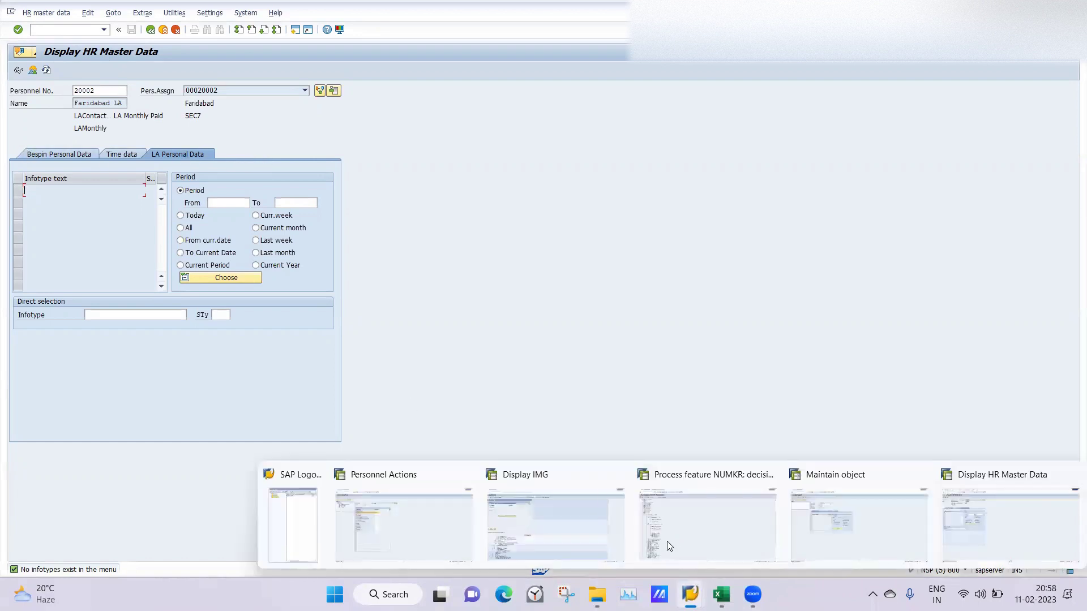
left_click(573, 530)
left_click(188, 170)
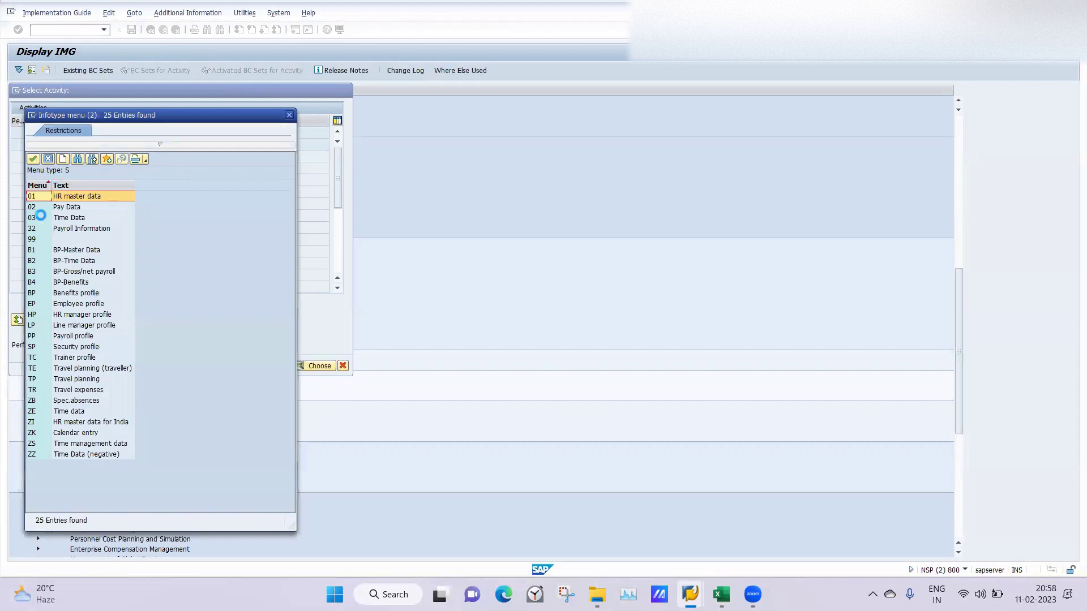
Step: Open the assignments for menu 01 HR master data and widen the Menu column
double_click(72, 196)
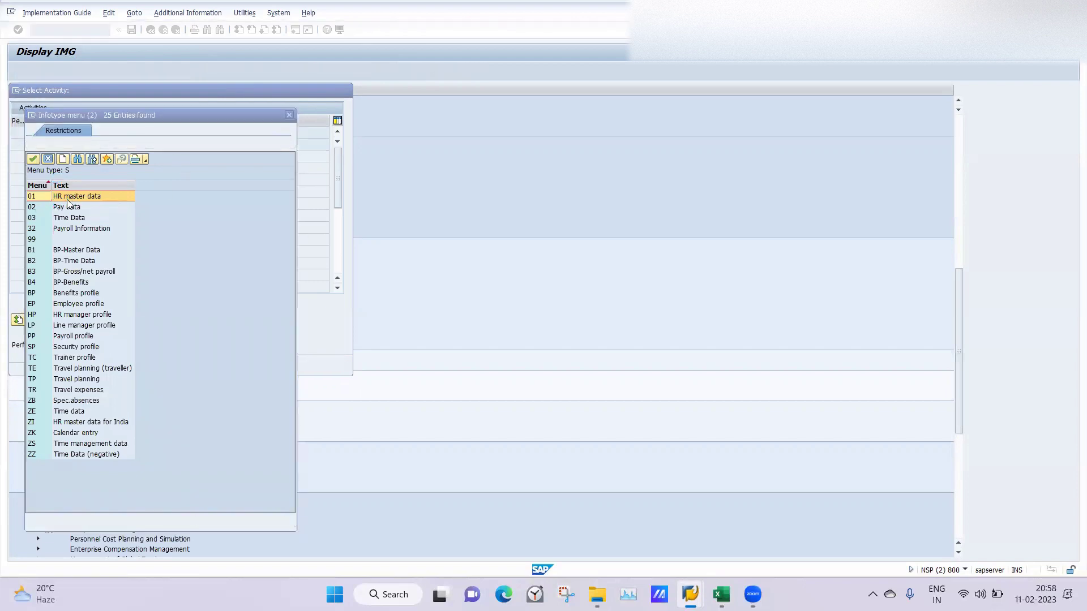
double_click(67, 198)
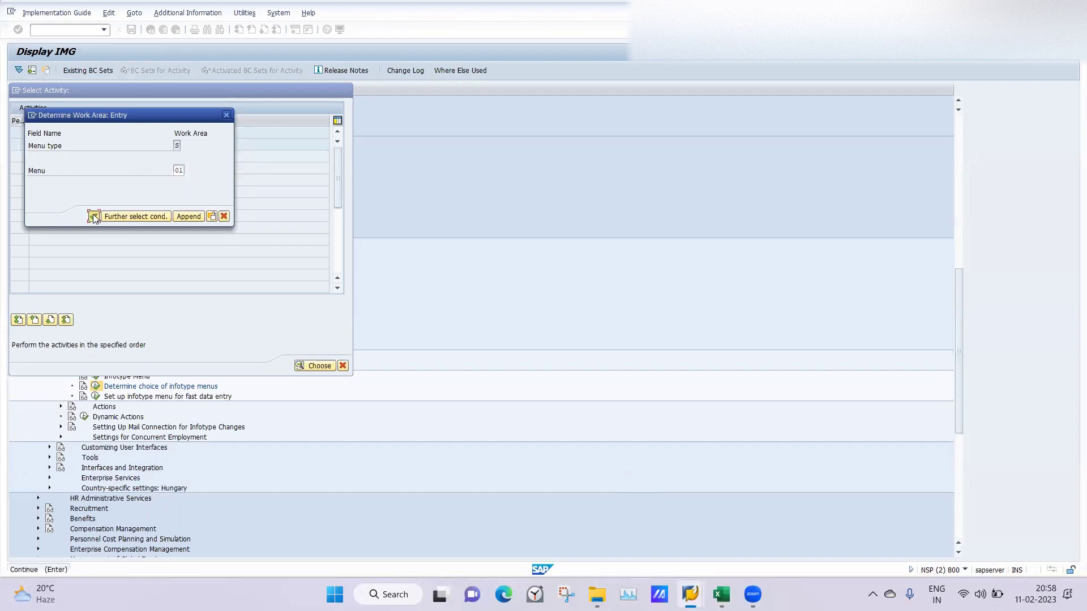
left_click(93, 217)
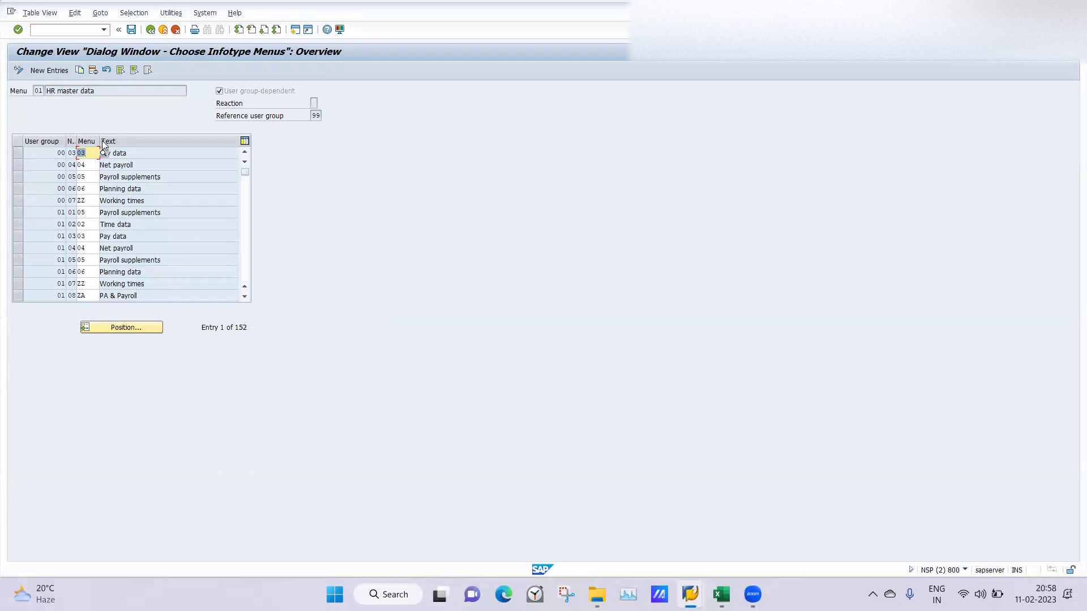
left_click_drag(100, 141, 120, 141)
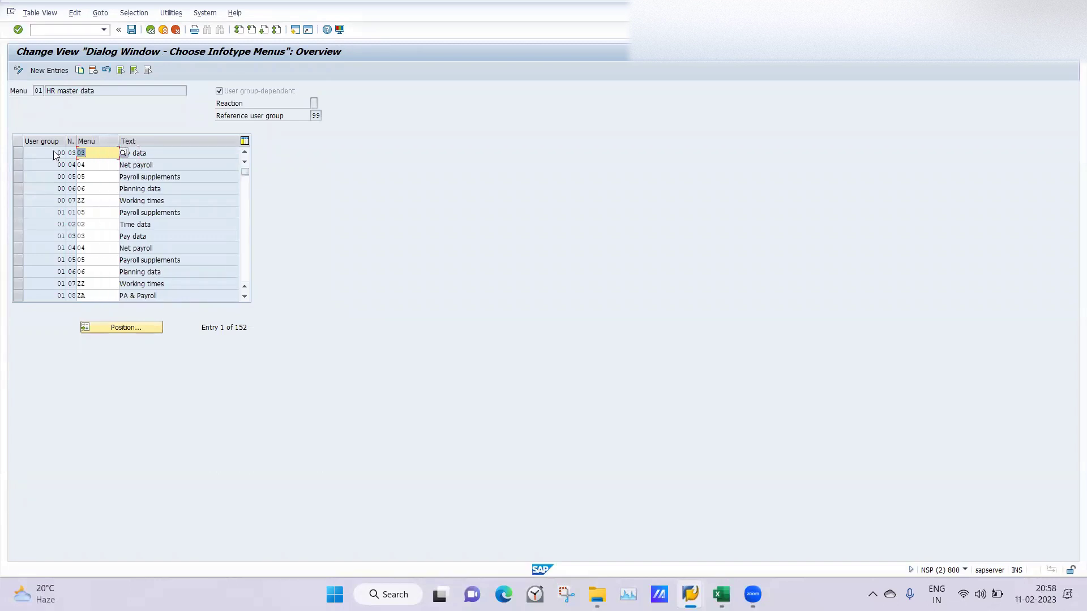
left_click(103, 210)
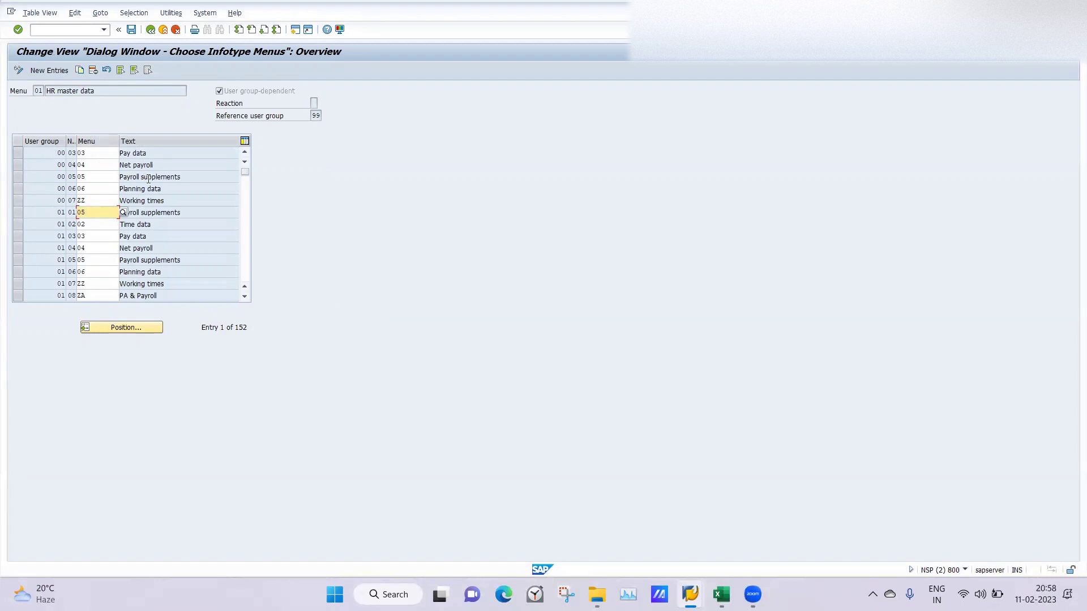
Step: Close the Maintain object and NUMKR feature windows and return to the assignments list
mouse_move(693, 589)
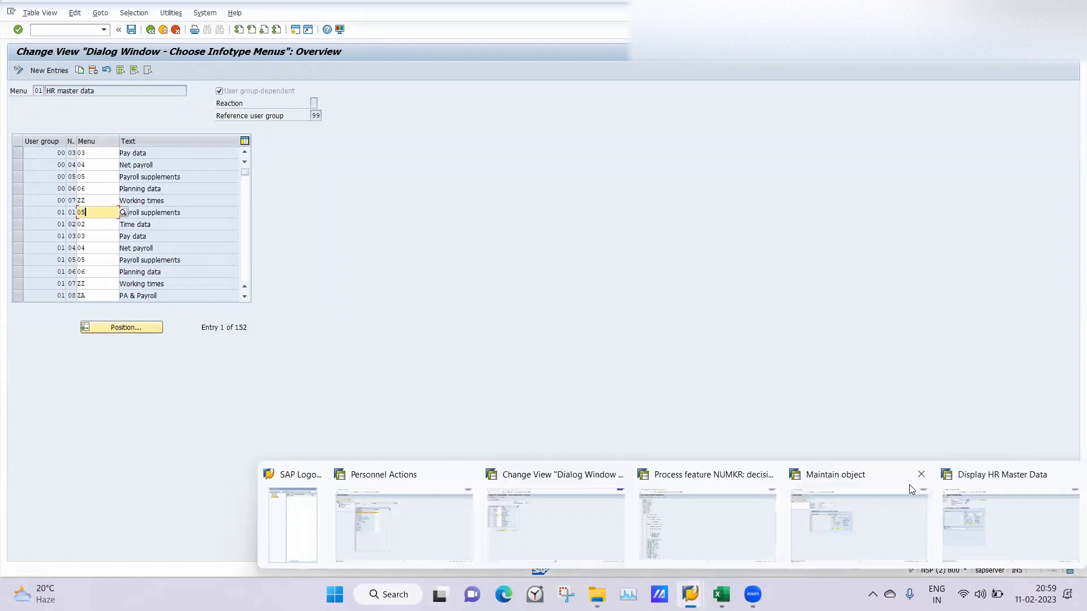
left_click(922, 476)
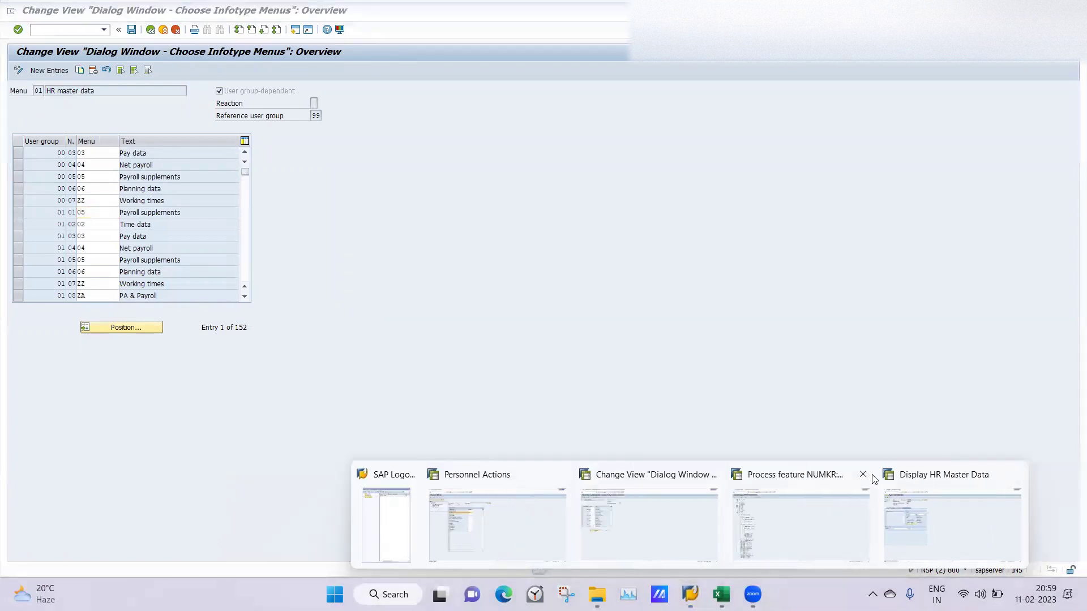
left_click(866, 477)
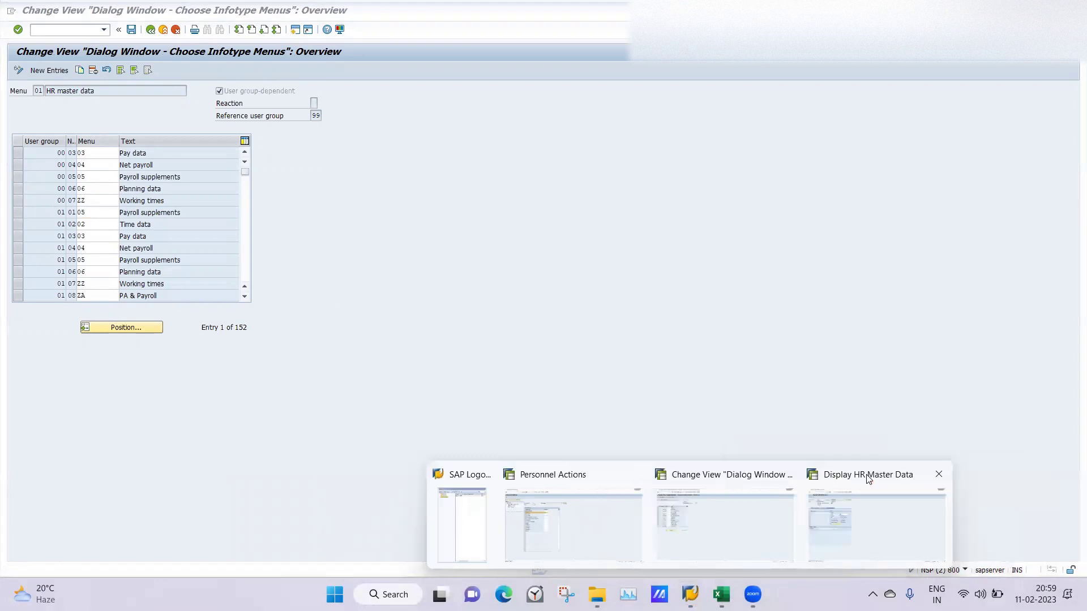
left_click(882, 516)
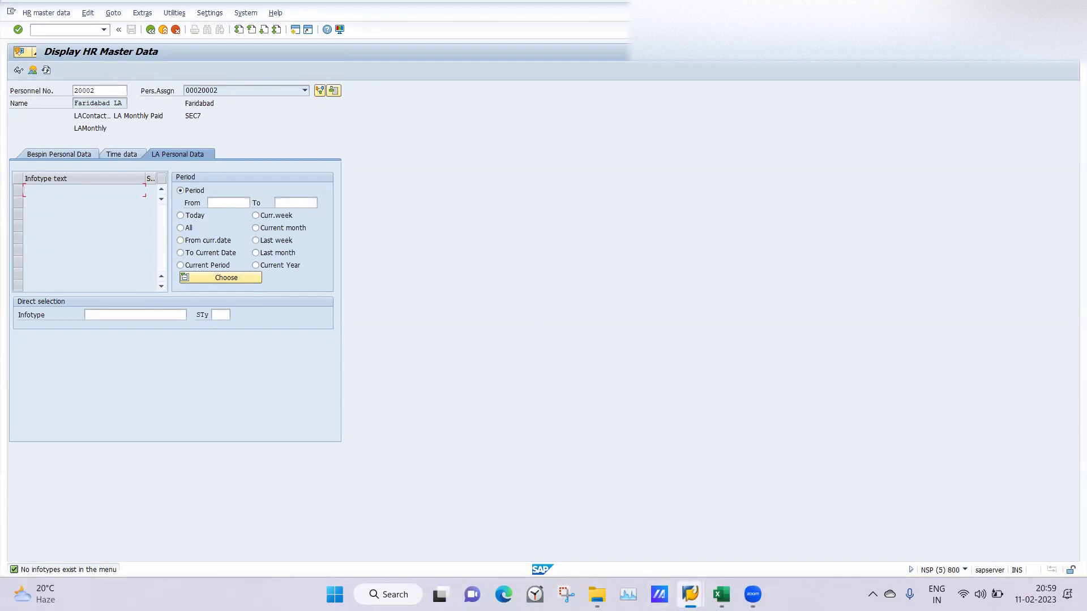
mouse_move(690, 594)
left_click(707, 528)
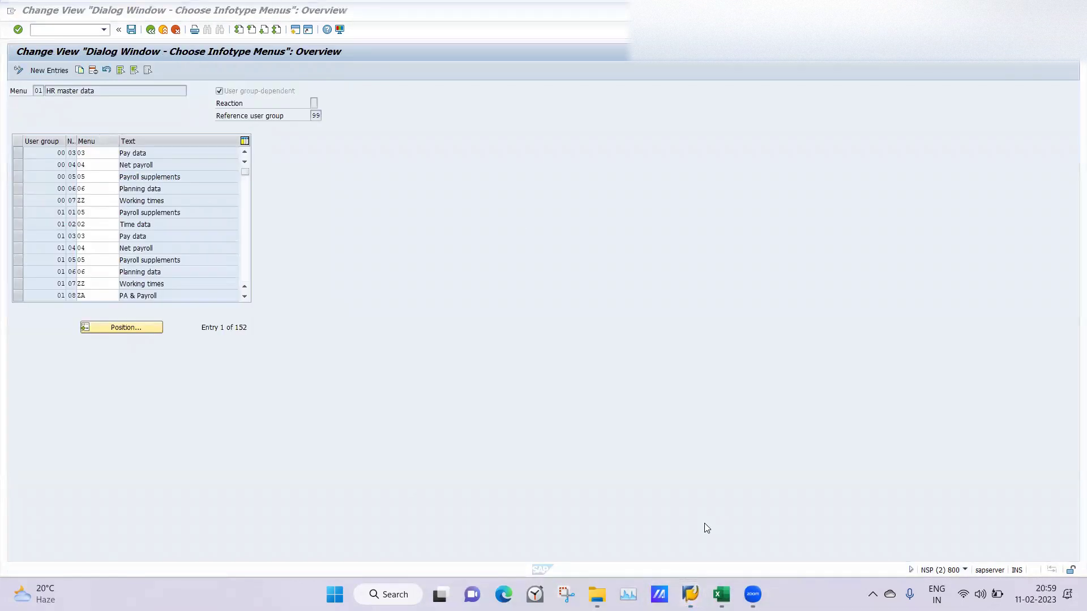
left_click(116, 326)
Step: Jump to user group 40 and replace menu 13 in row 40 03 with LB PERSONALDATA
type("40")
key("Return")
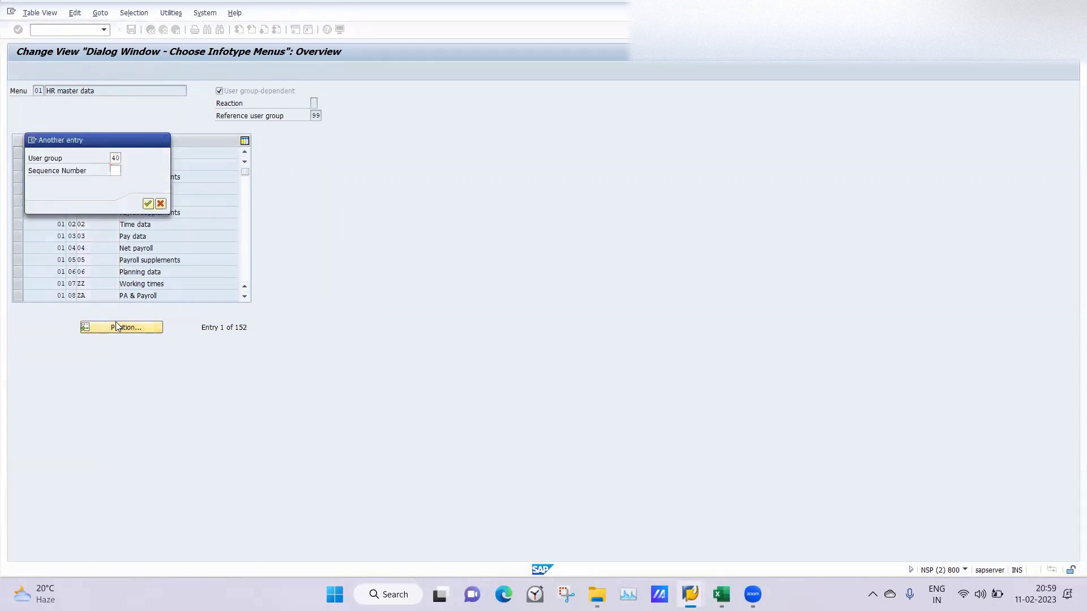
left_click(151, 200)
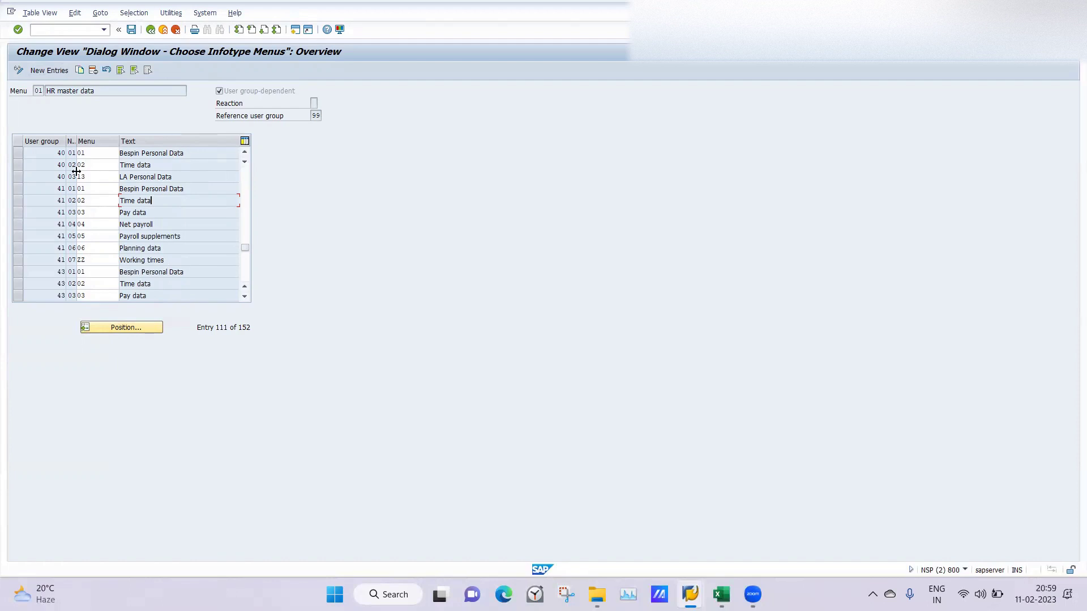
left_click(96, 178)
left_click(123, 178)
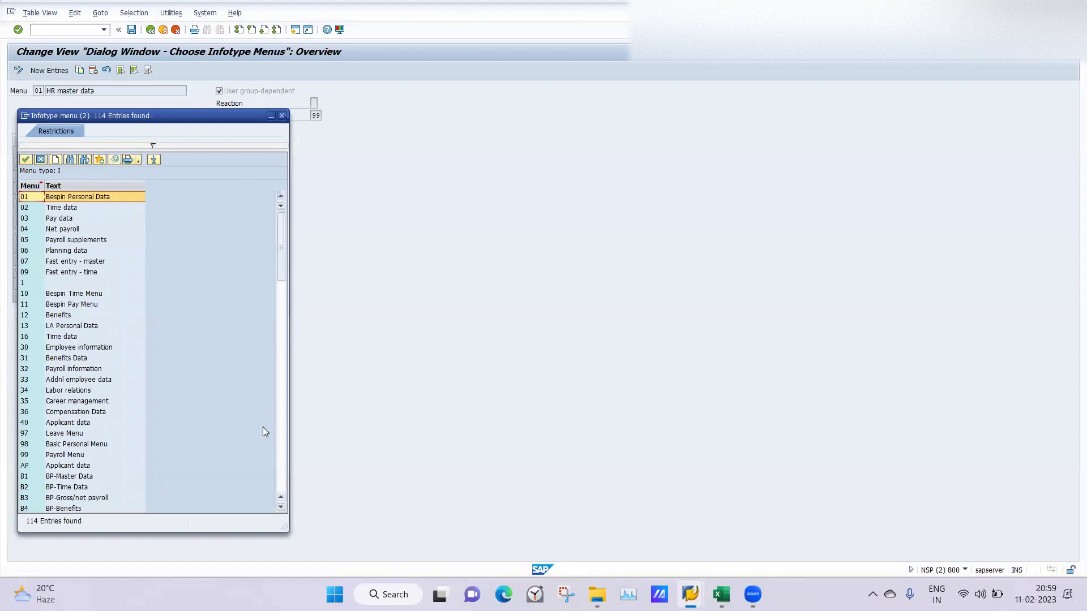
left_click(283, 455)
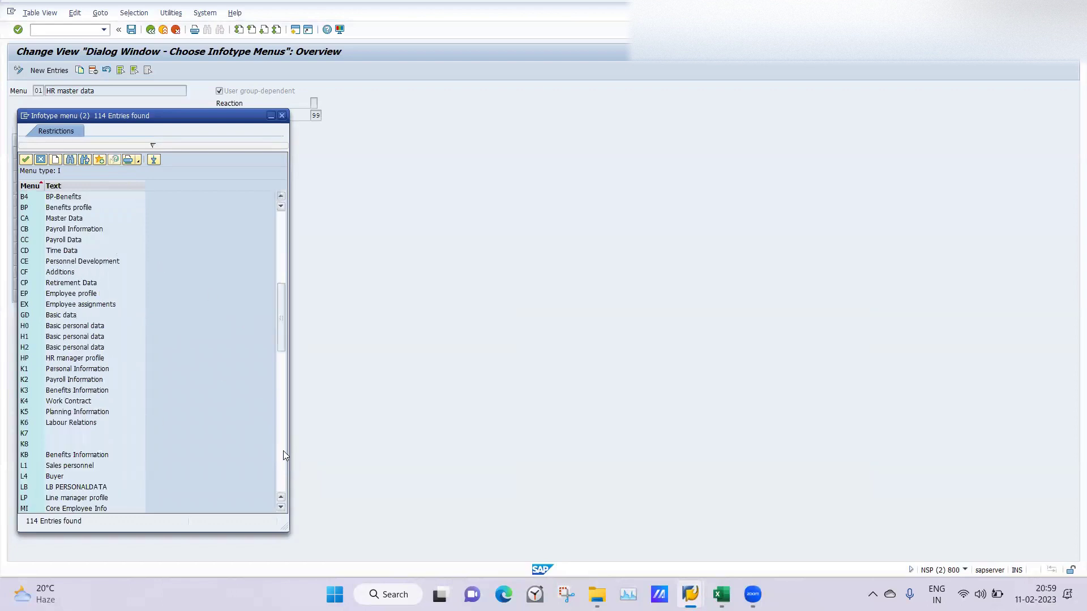
double_click(25, 491)
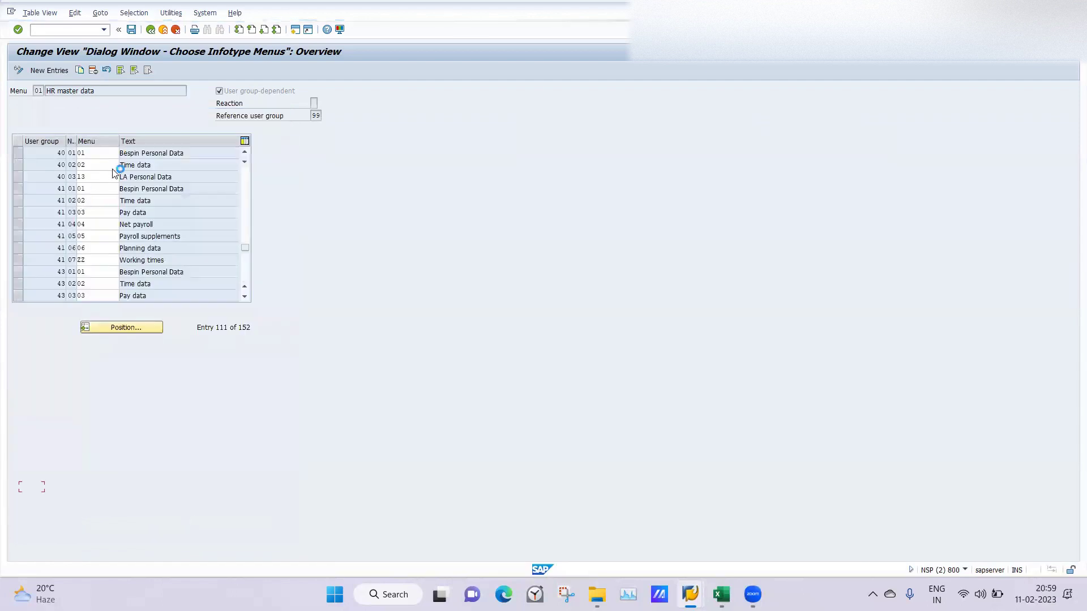
key("Return")
left_click(186, 179)
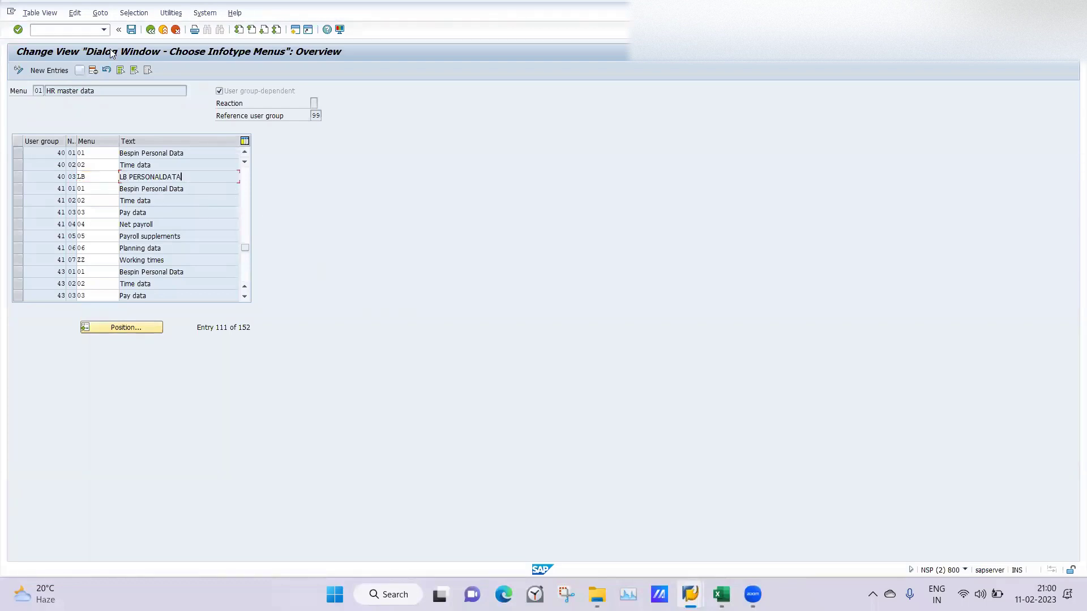
Step: Save the infotype menu changes under the customizing request, then switch to HR master data display
left_click(132, 30)
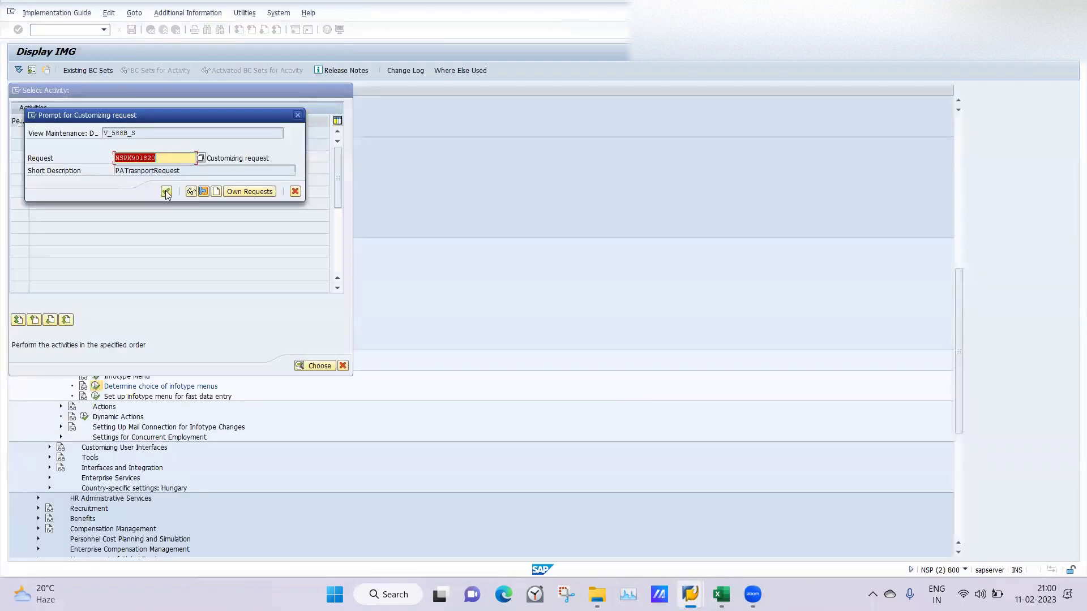
left_click(166, 192)
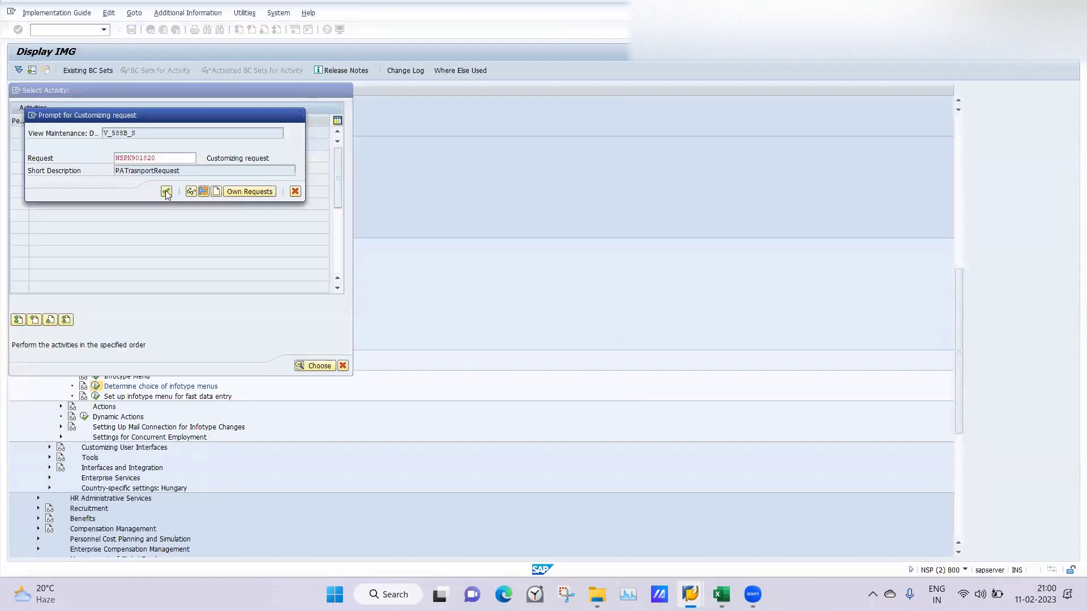
left_click(266, 316)
left_click(269, 315)
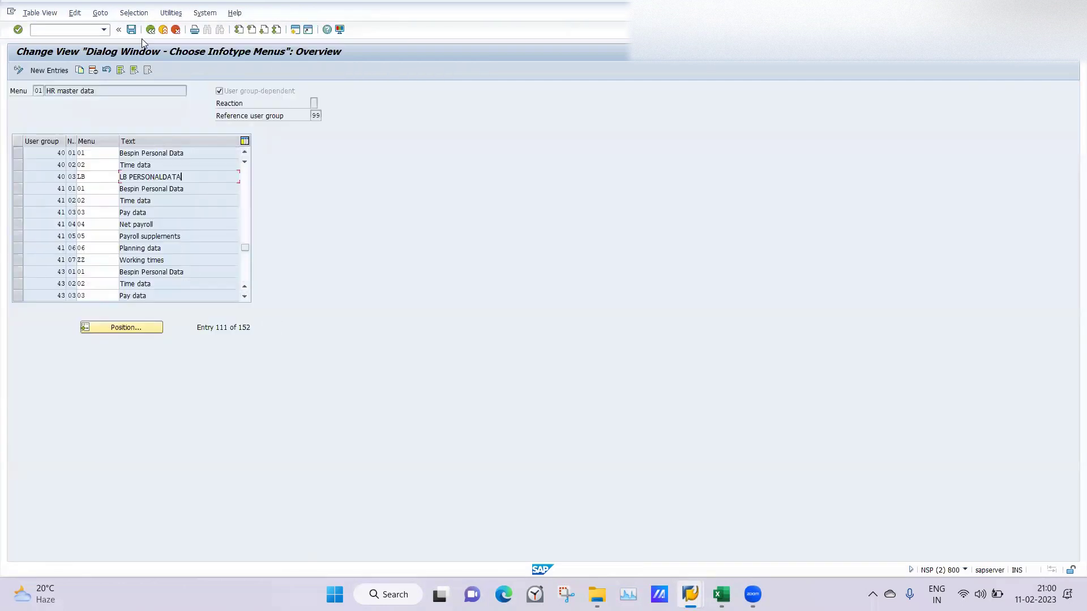
left_click(119, 30)
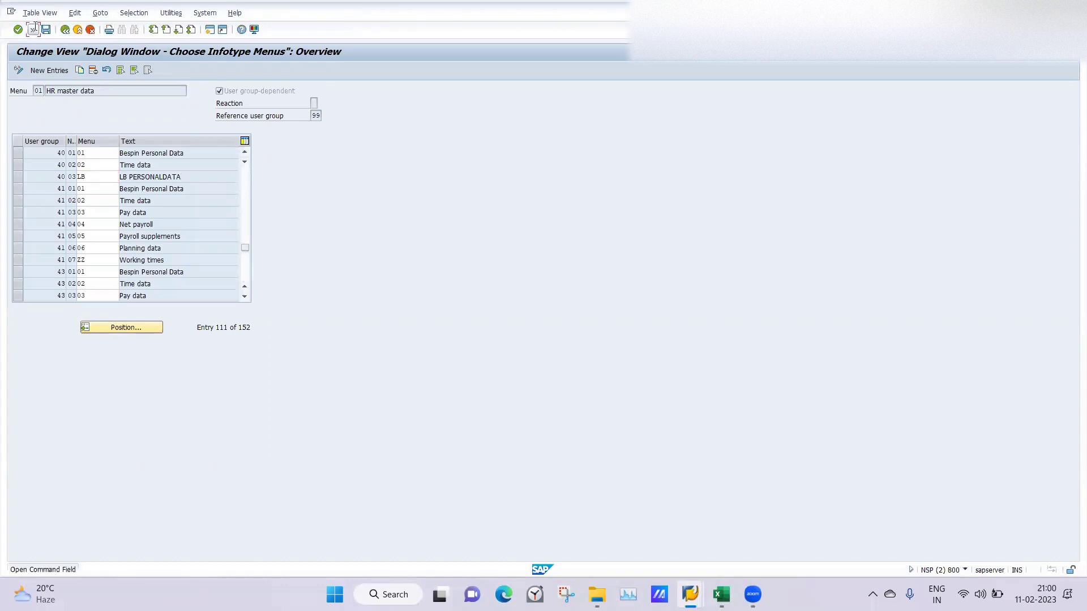
left_click(33, 29)
left_click(131, 31)
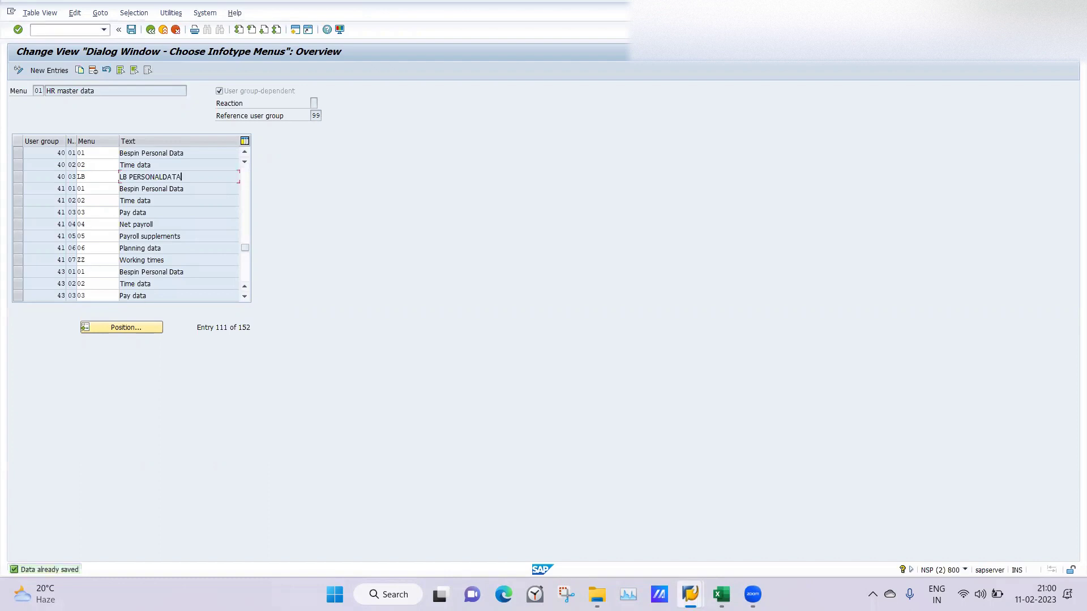
mouse_move(690, 594)
left_click(861, 517)
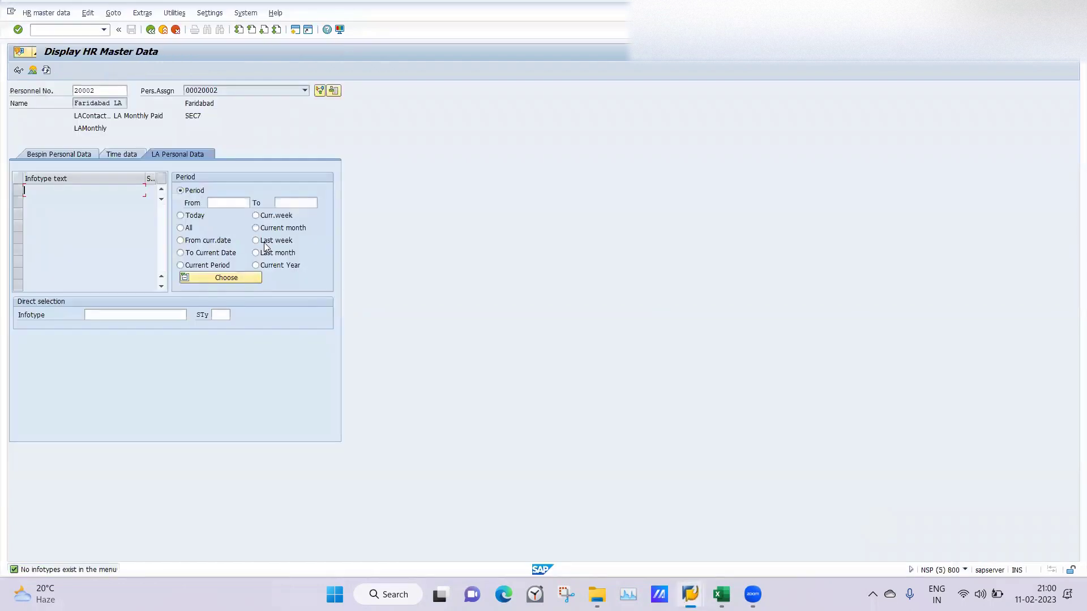
Step: Restart transaction PA20 via /n to reload the employee's master data
type("/n")
key("Return")
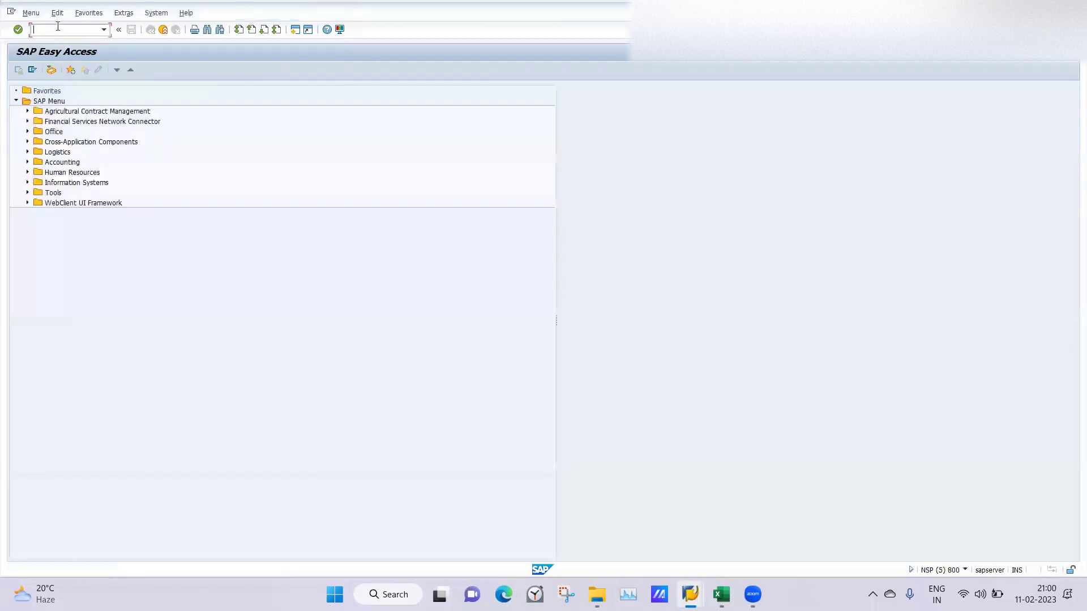
type("pa20")
key("Return")
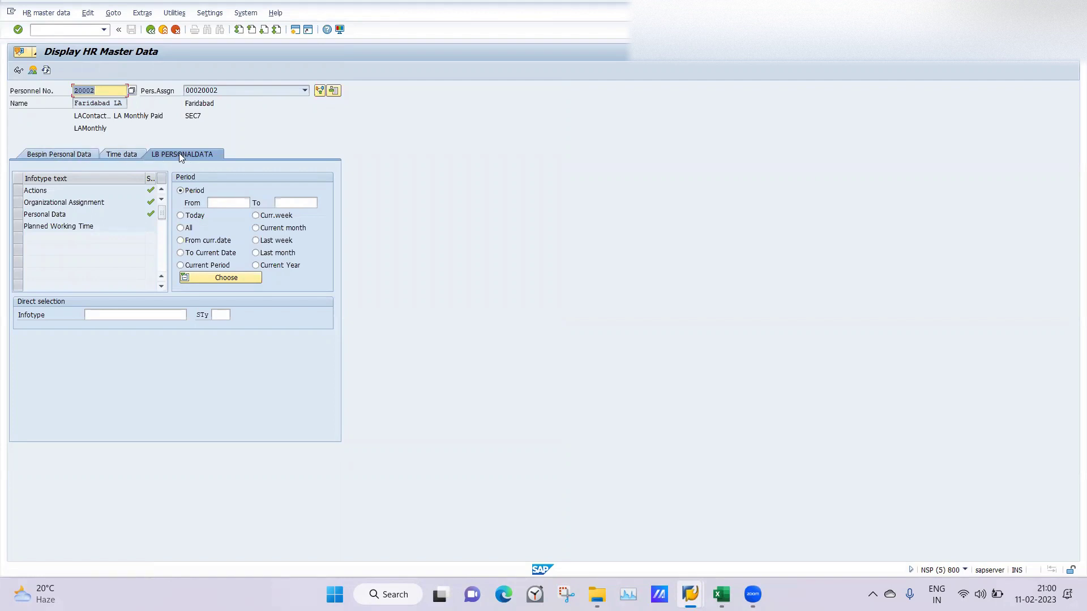
Step: Check the LB PERSONALDATA tab's four infotypes, then return to the infotype menus window
left_click(52, 156)
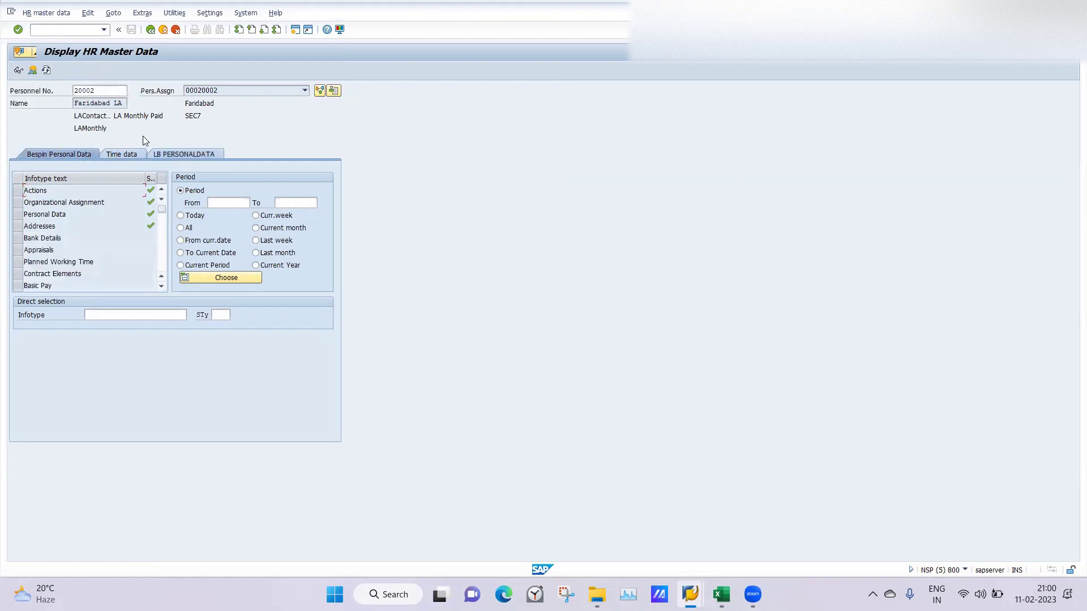
left_click(180, 156)
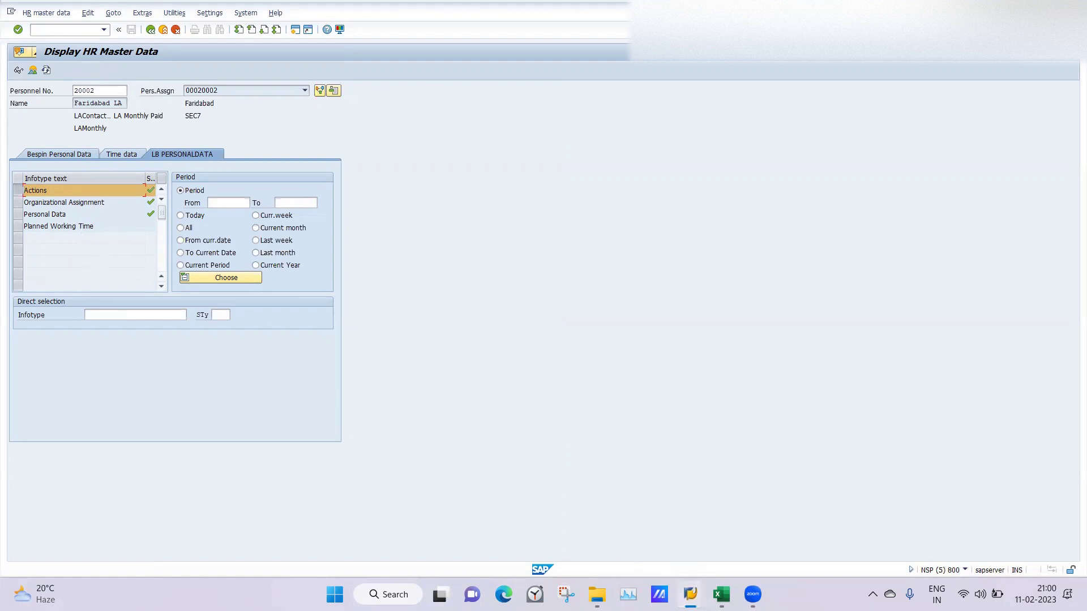
mouse_move(688, 593)
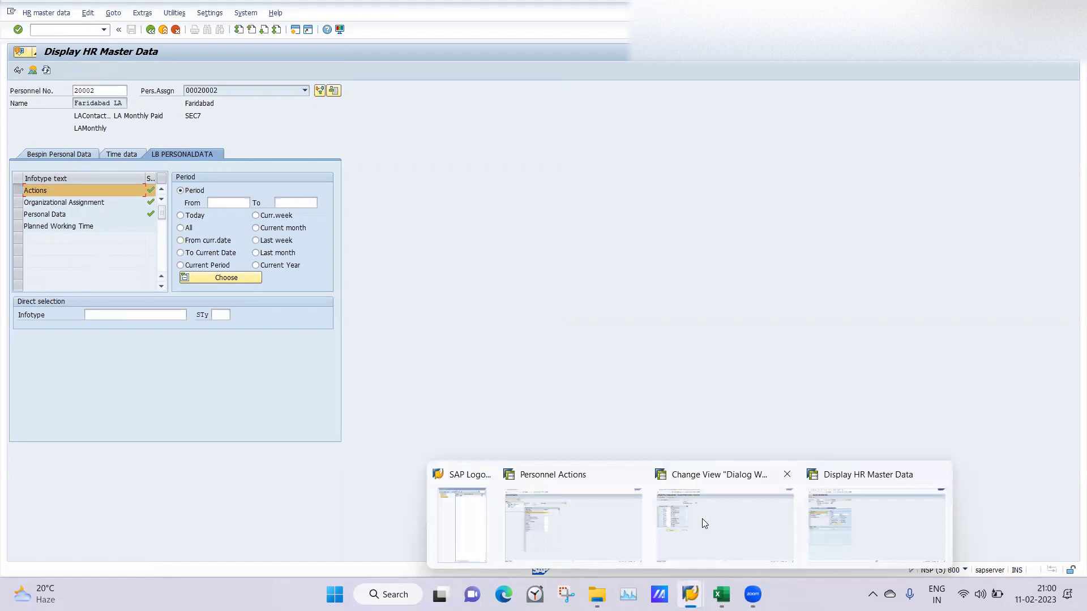
left_click(702, 518)
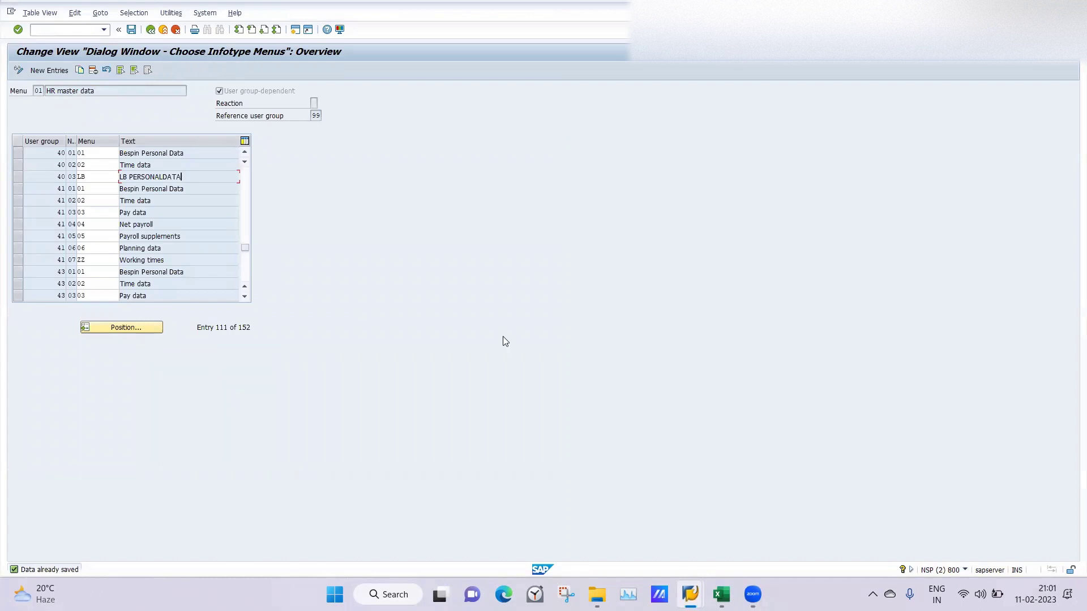
Step: In the infotype menu table, give user group 40 row 01 the LB menu code
mouse_move(686, 588)
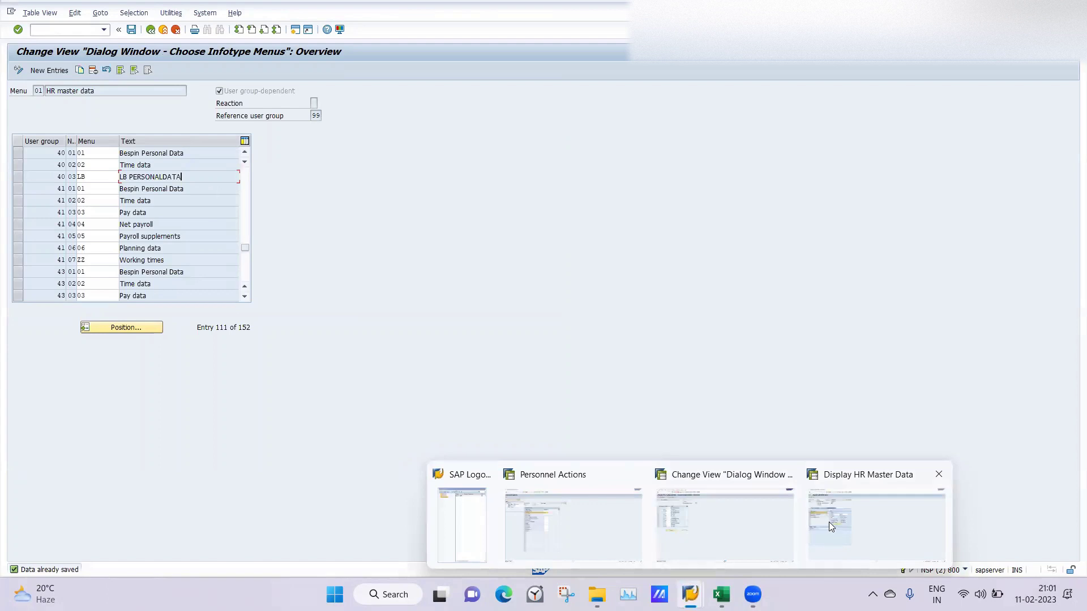
left_click(830, 527)
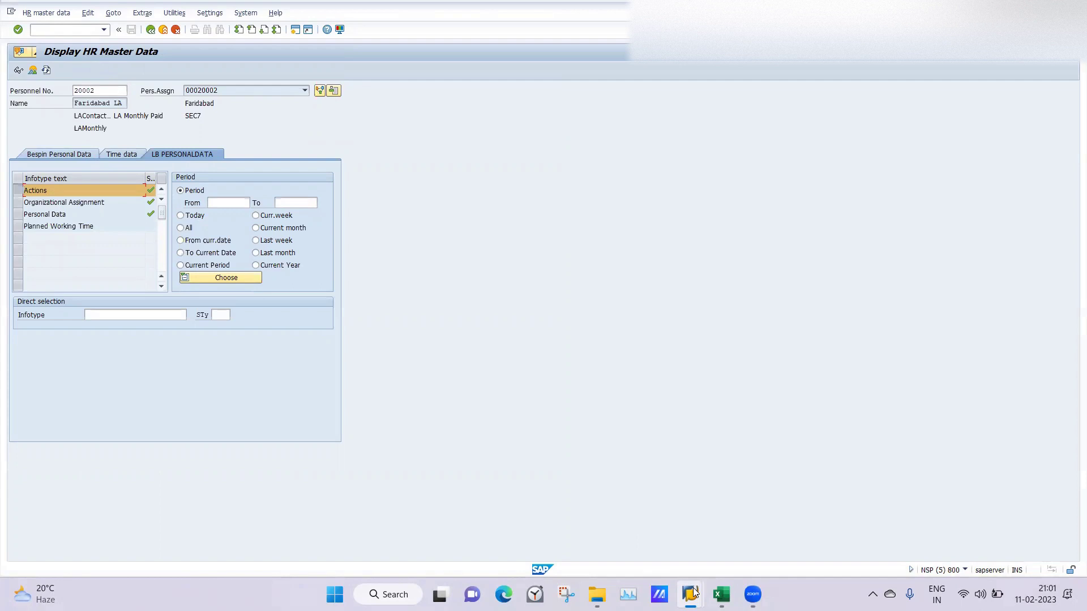
mouse_move(690, 594)
left_click(714, 532)
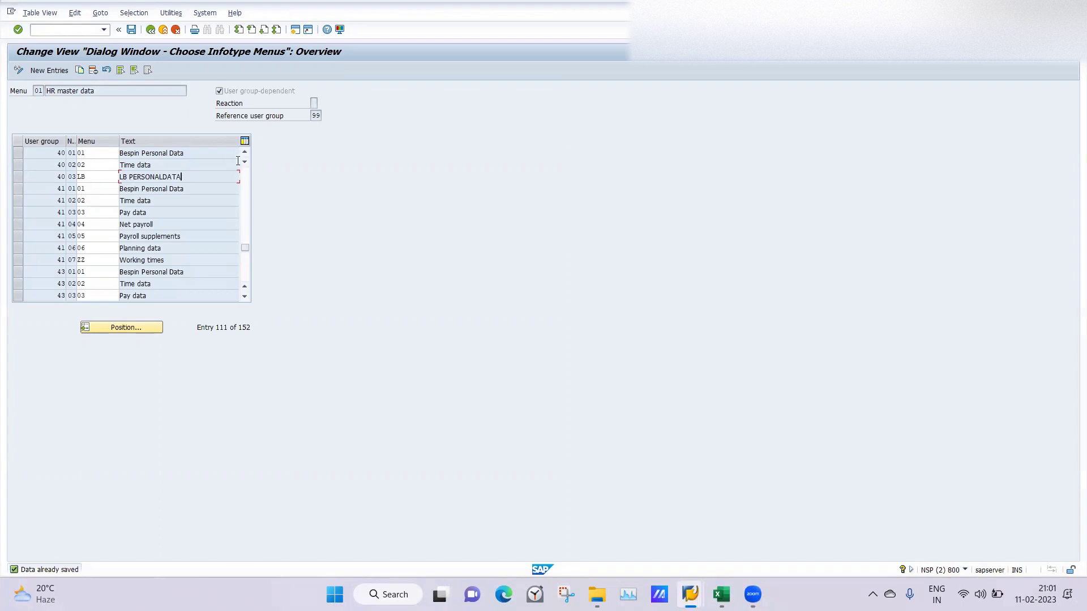
left_click_drag(184, 174, 121, 174)
left_click_drag(89, 153, 74, 152)
type("LB")
key("Return")
Step: Set row 40 03's menu to 01 and re-enter LB for row 40 01
left_click_drag(95, 176, 52, 171)
type("01")
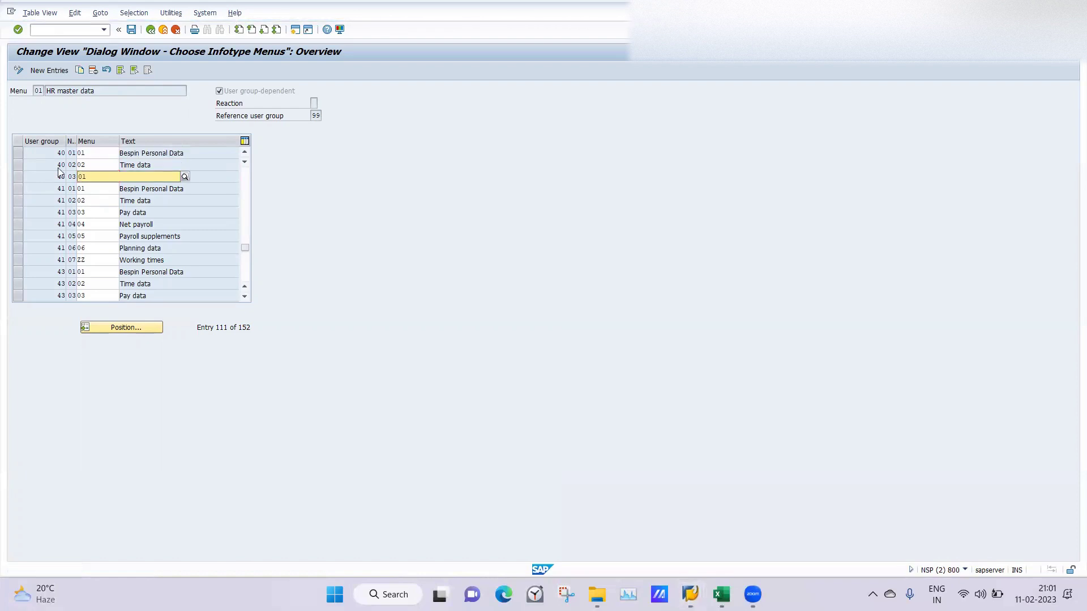
key("Tab")
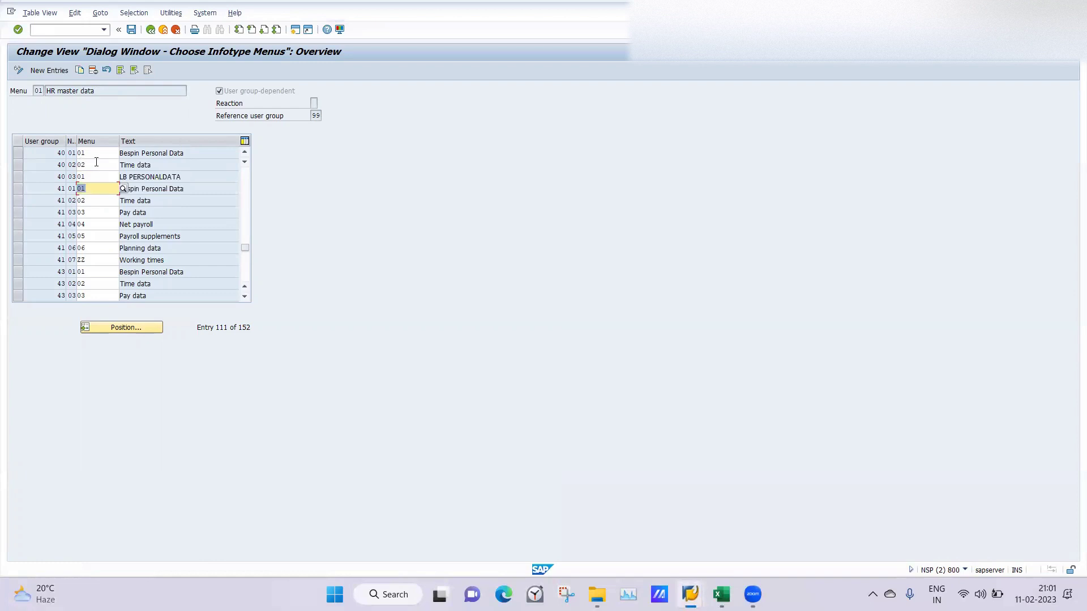
left_click(99, 153)
key("BackSpace")
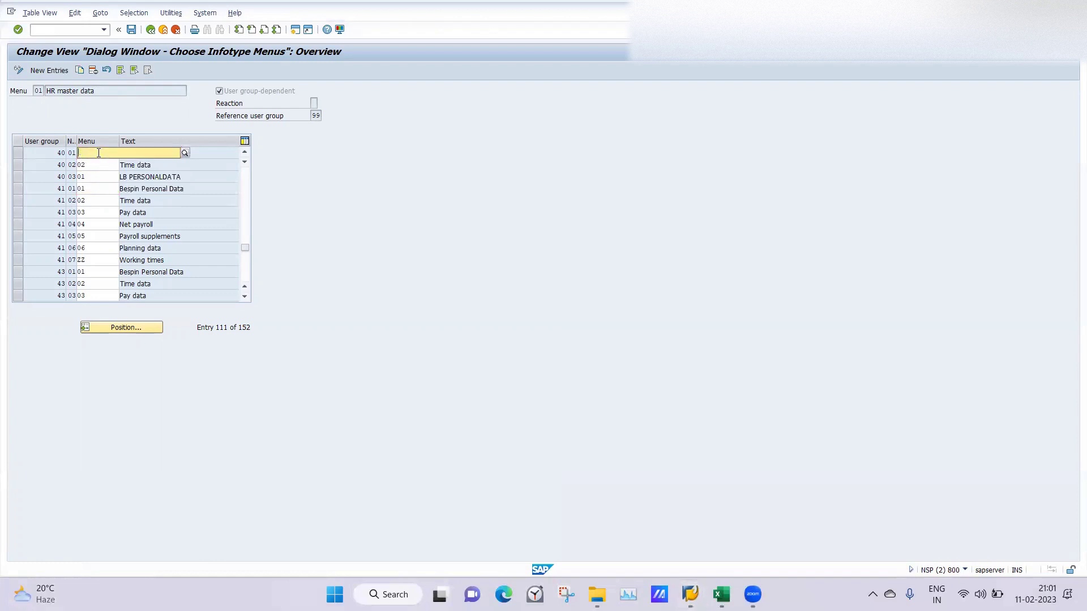
type("lb")
key("Return")
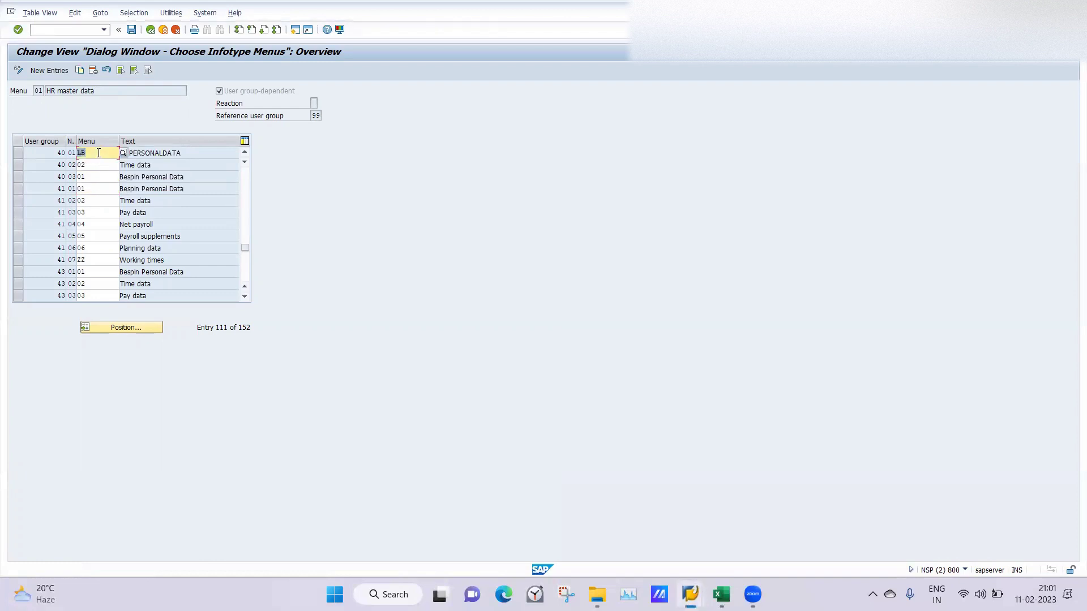
left_click(177, 190)
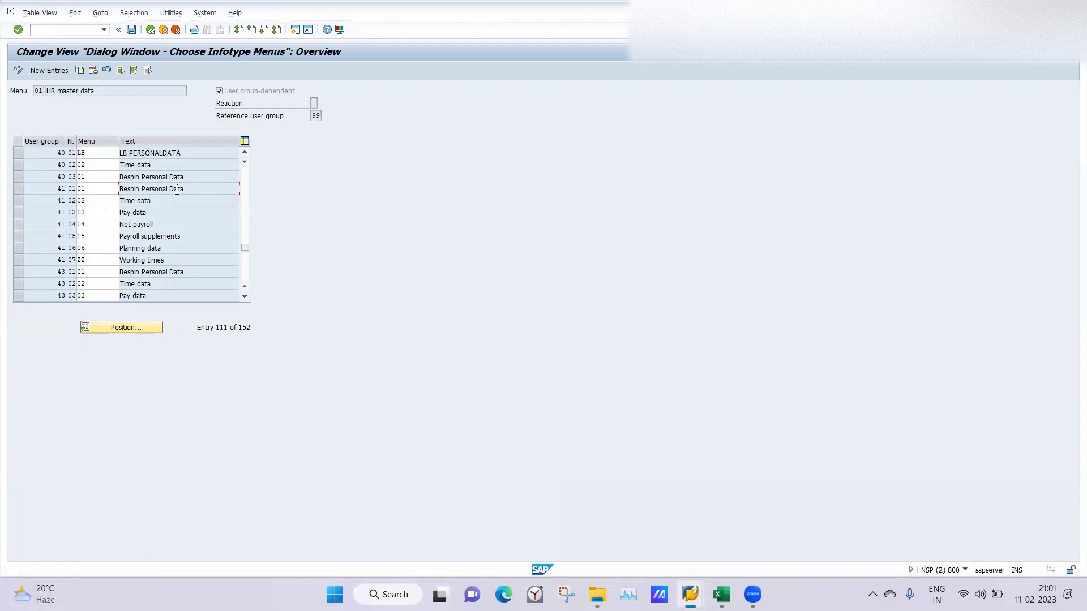
Step: Save the swapped menus, confirming the transport request and reference notice, and return to master data display
left_click(131, 30)
left_click(151, 30)
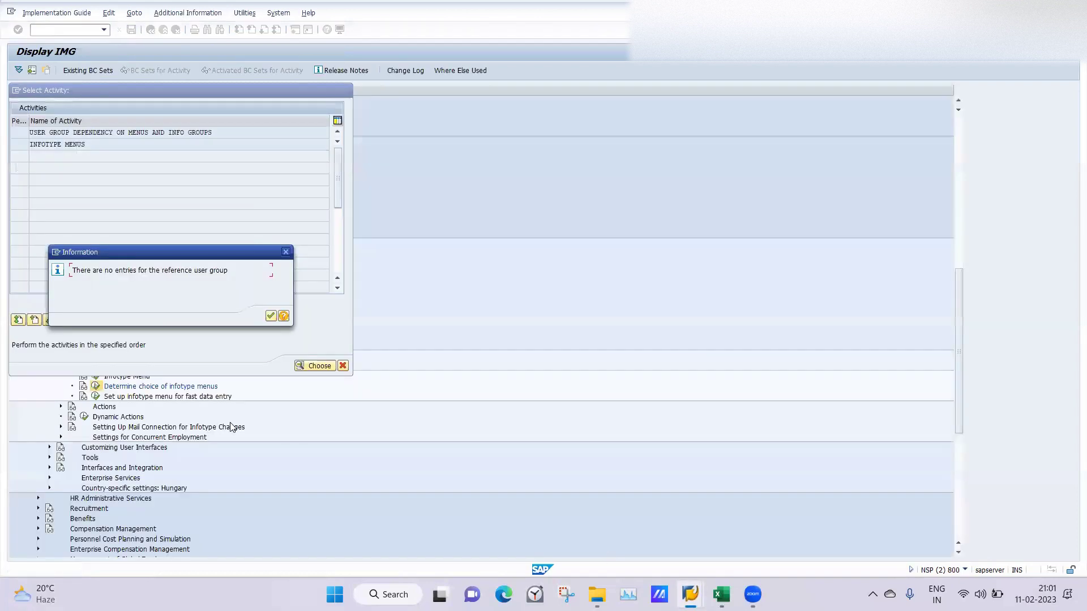
left_click(270, 316)
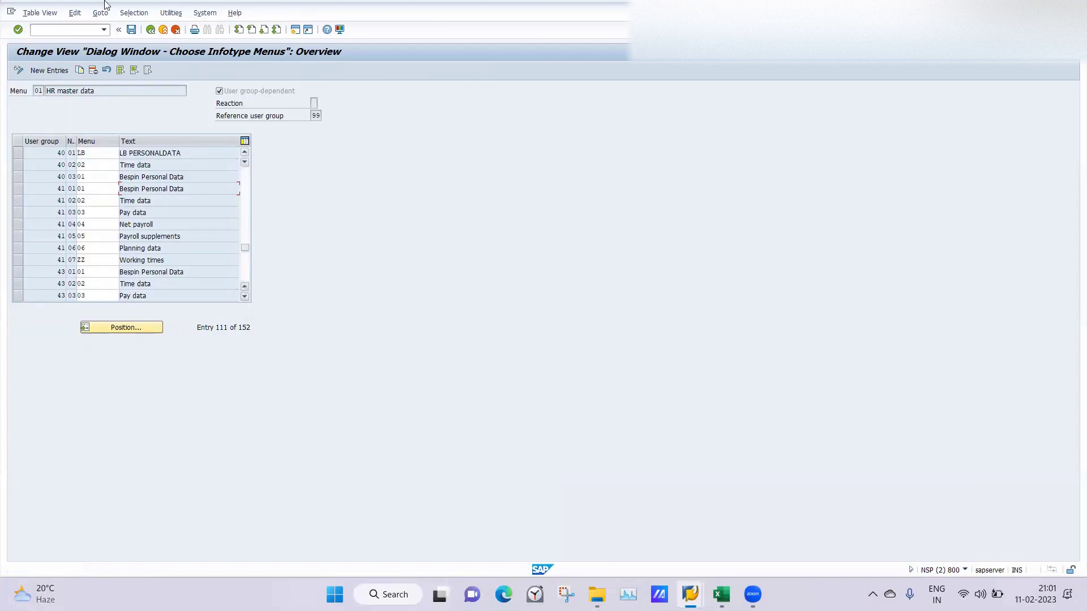
left_click(131, 30)
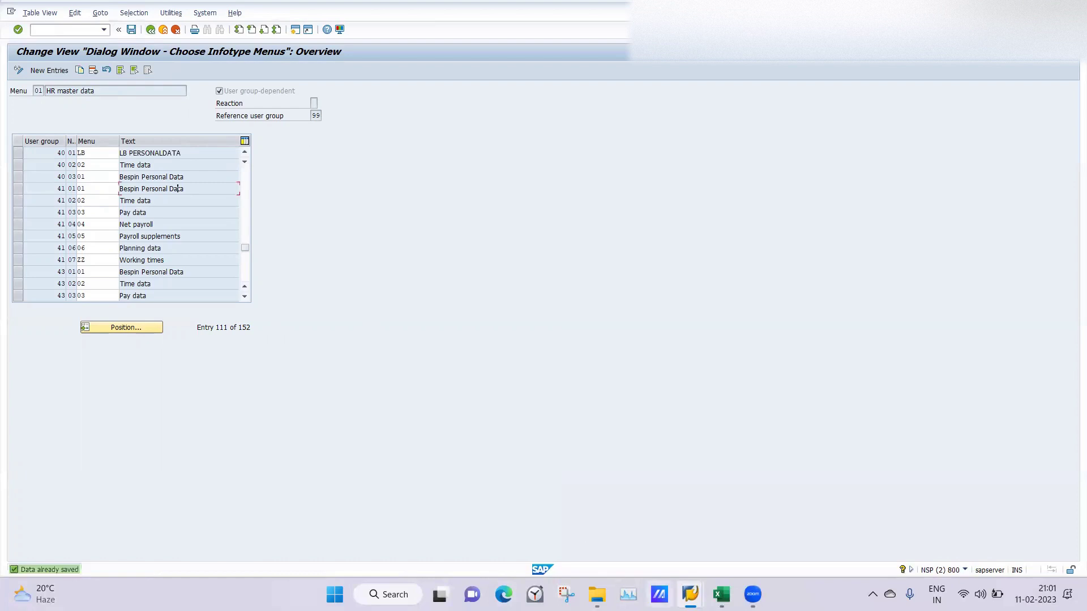
left_click(690, 594)
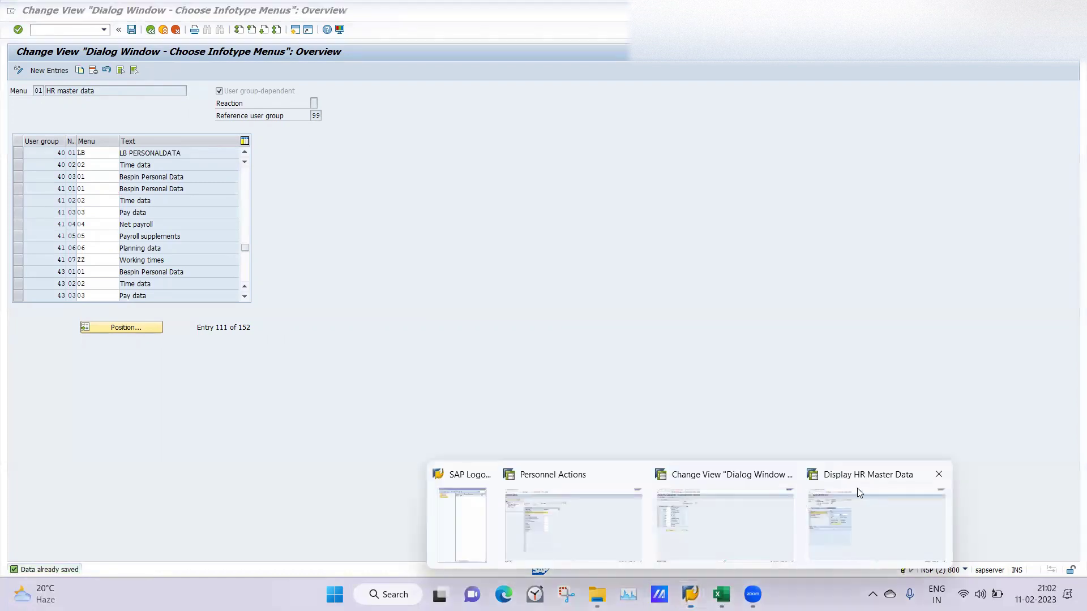
left_click(858, 493)
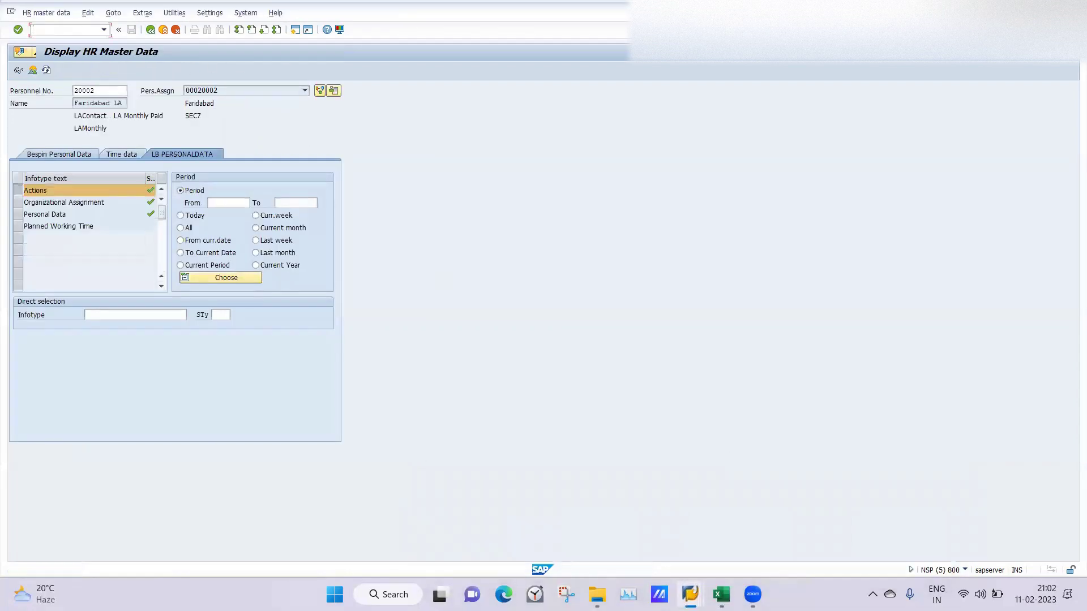
key("Return")
type("pa20")
key("Return")
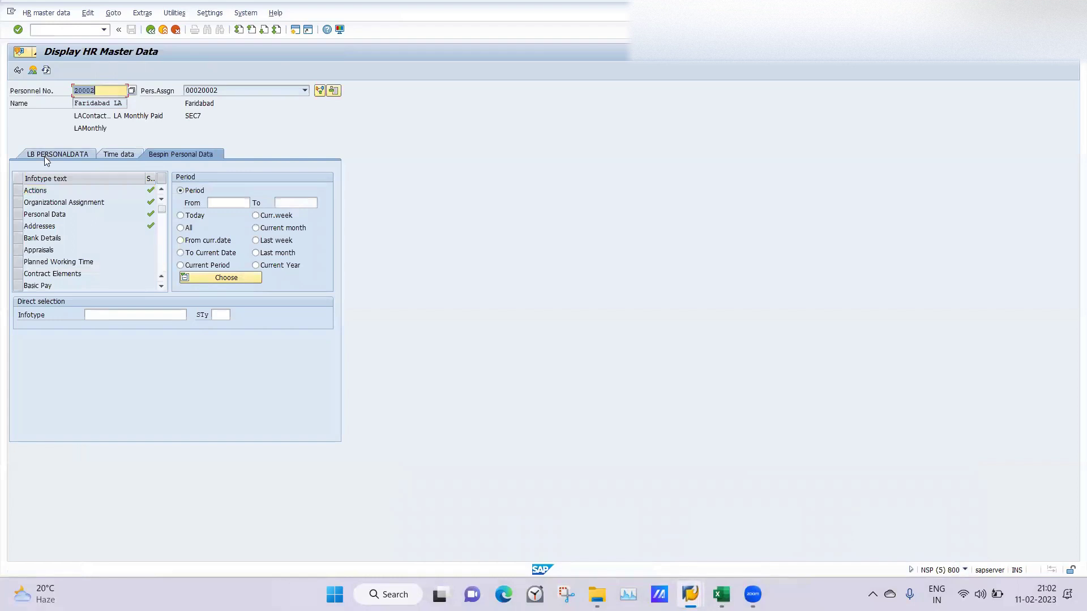
left_click(48, 153)
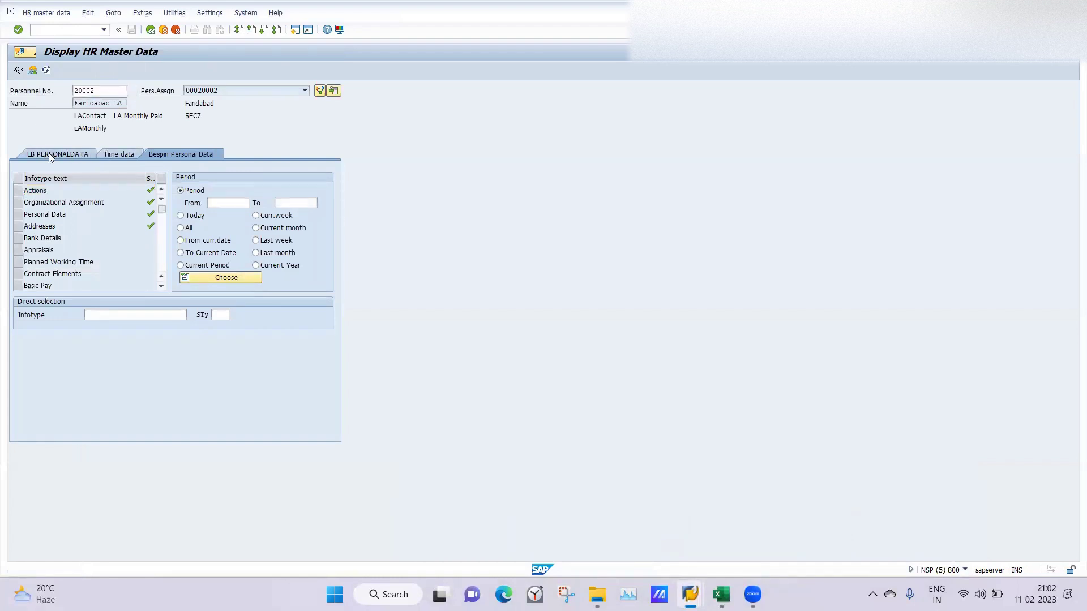
mouse_move(699, 590)
left_click(743, 538)
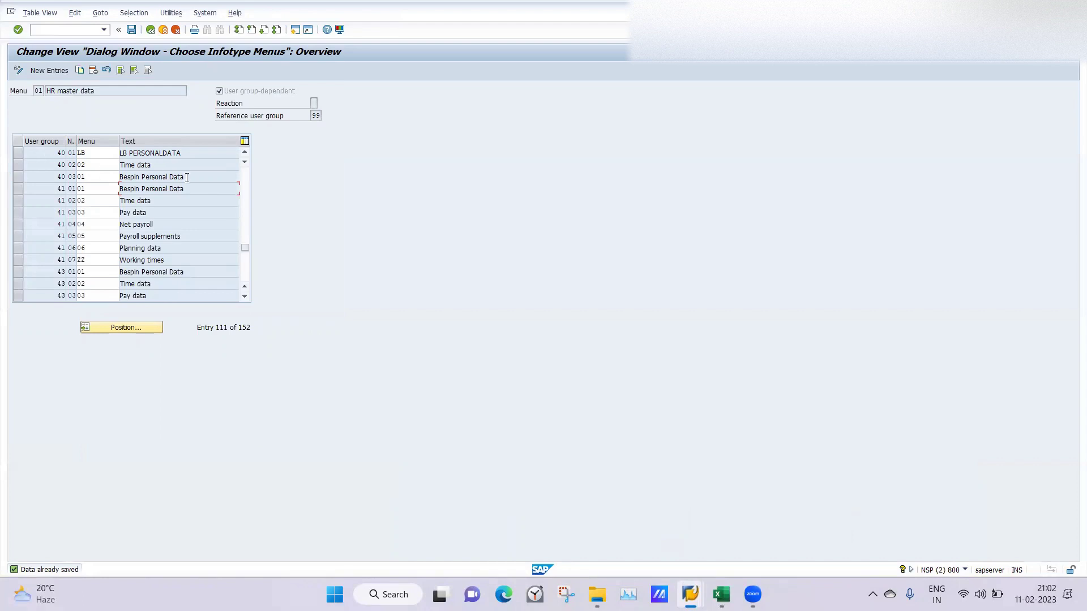
left_click(123, 327)
type("10")
key("Return")
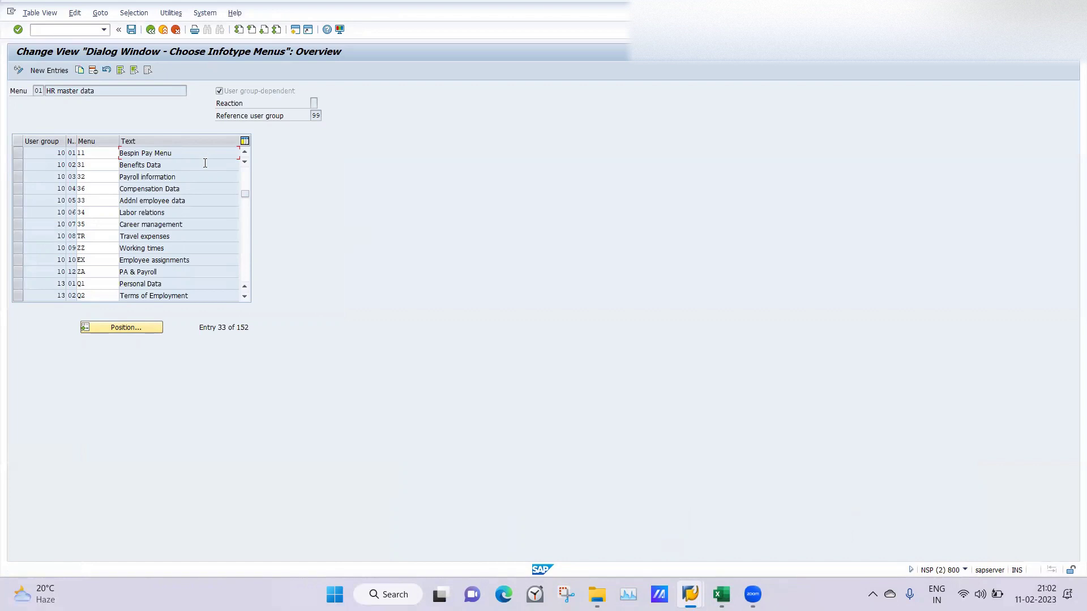
mouse_move(690, 594)
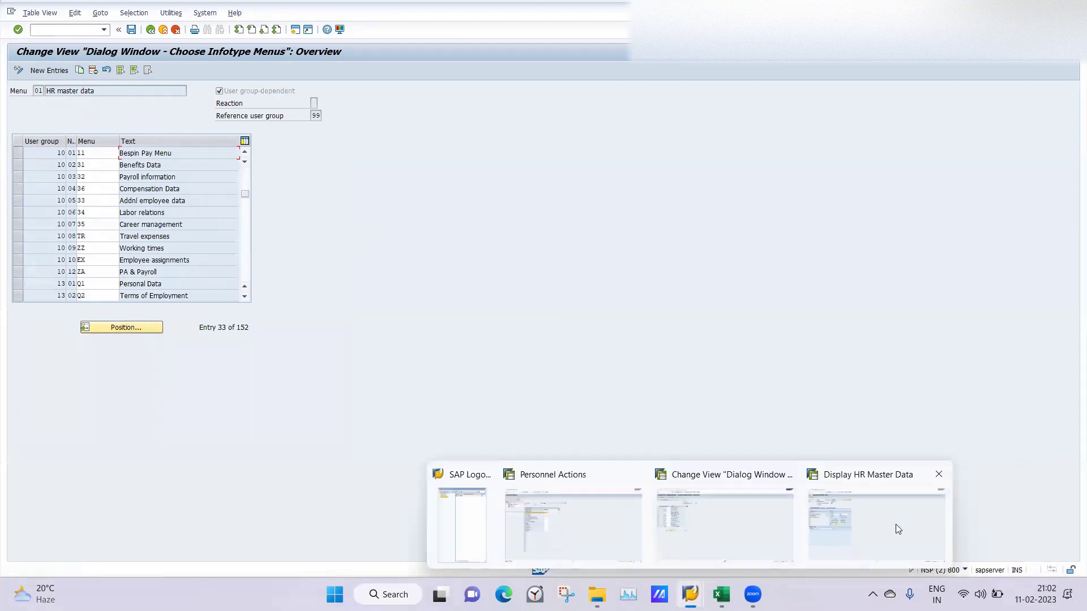
left_click(895, 524)
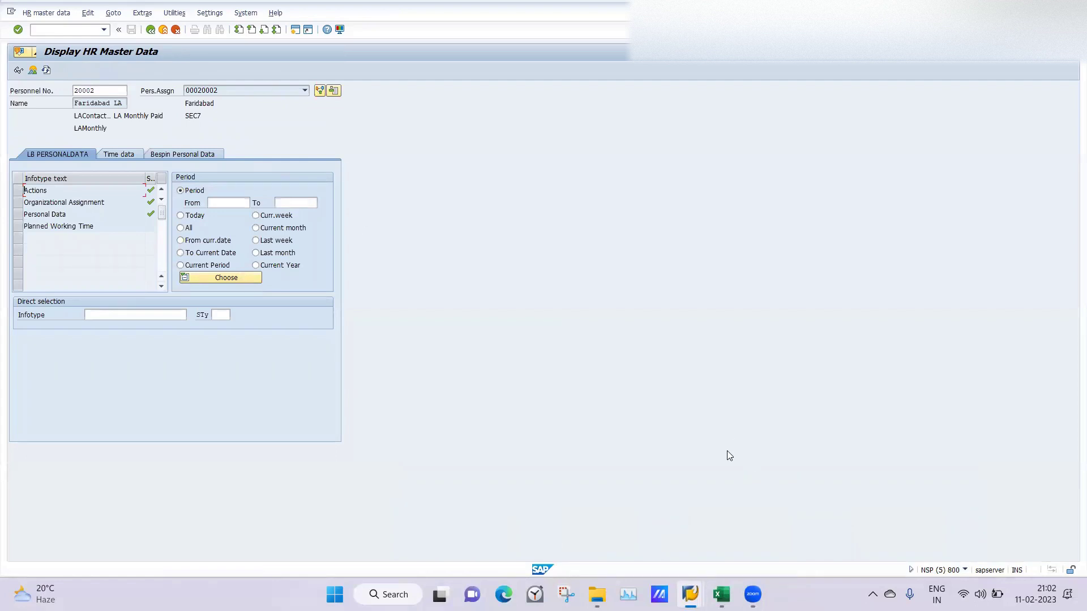
mouse_move(714, 589)
left_click(699, 530)
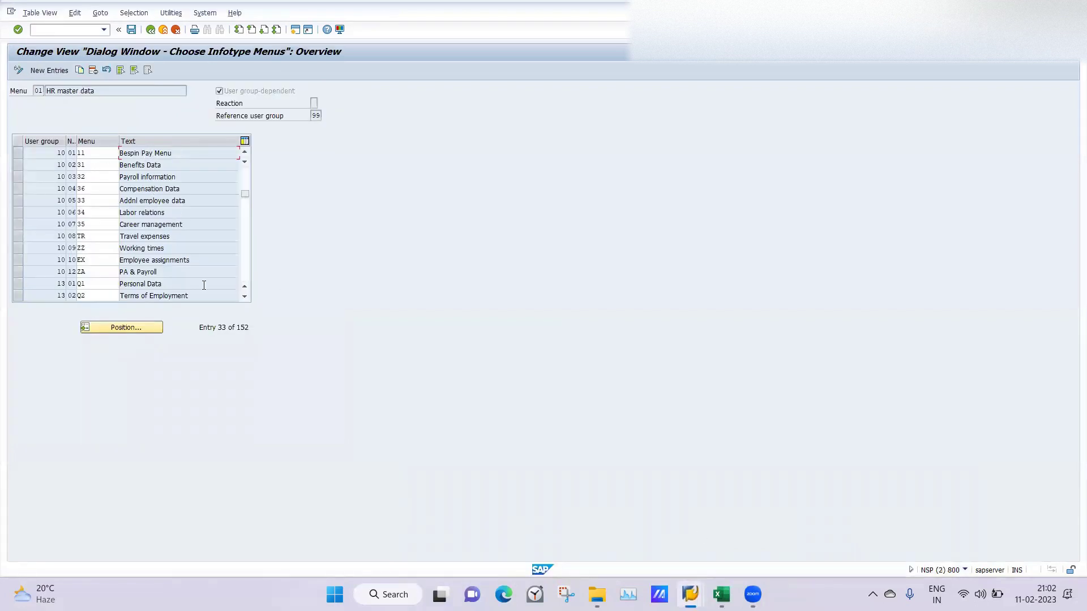
mouse_move(681, 586)
left_click(856, 523)
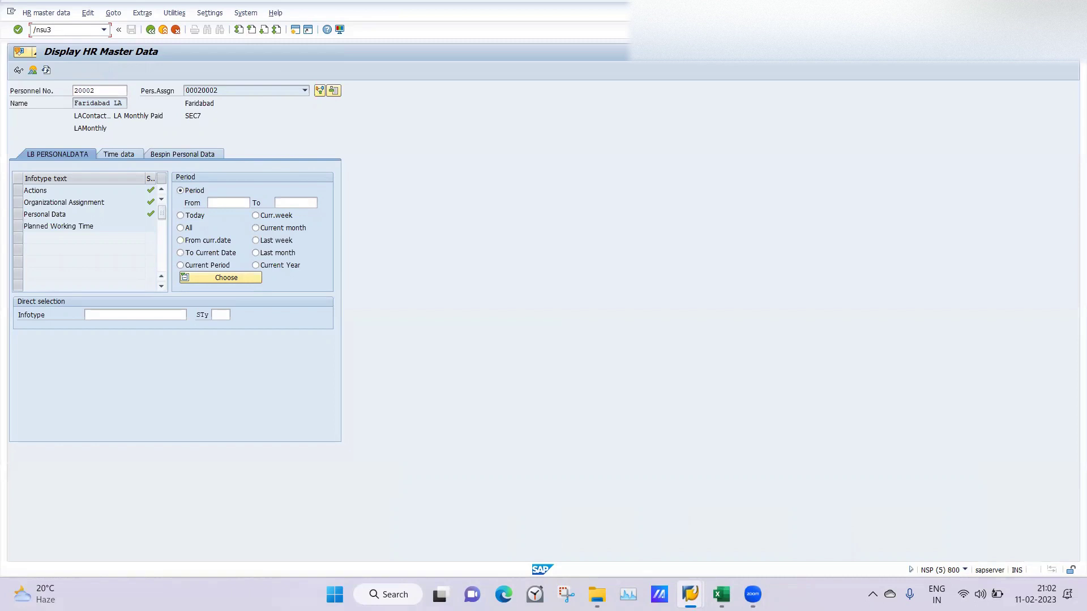
Step: In SU3's Parameters tab, replace the MOL and UGR values 40 with 10 and save
key("Return")
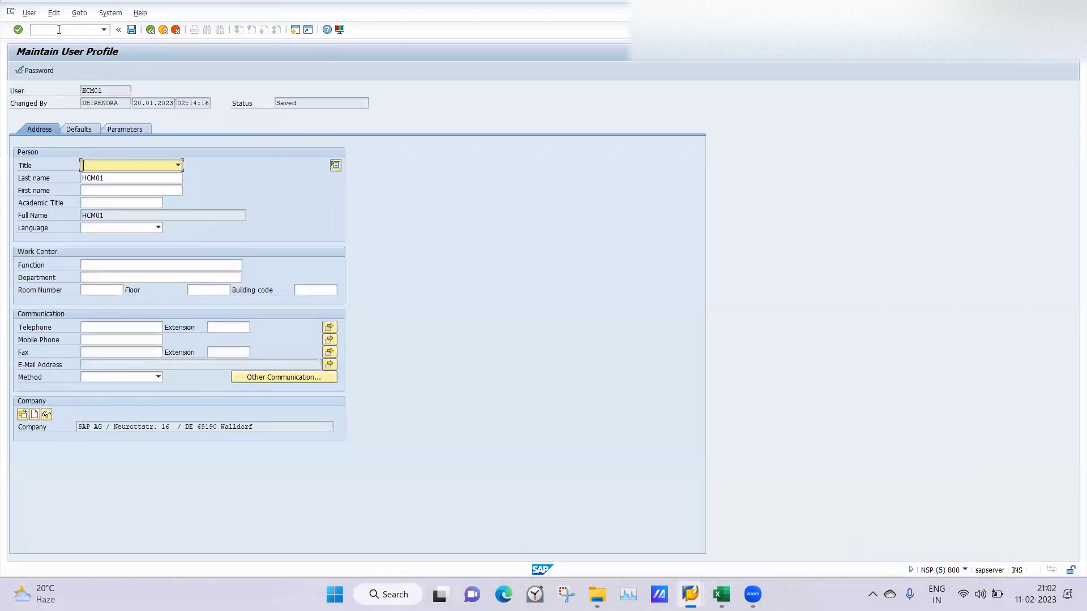
left_click(120, 131)
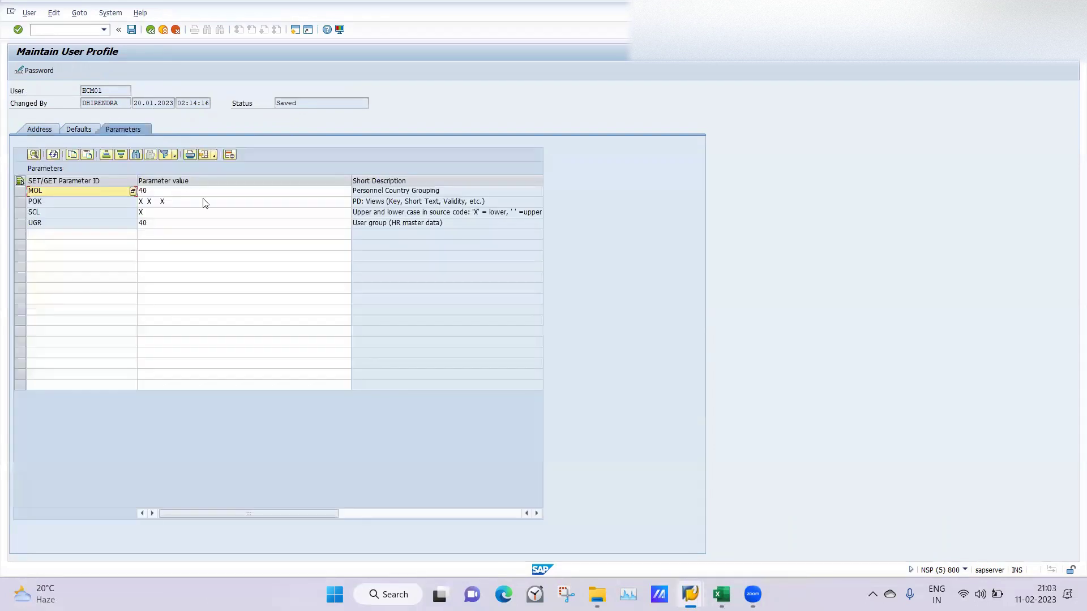
left_click(145, 191)
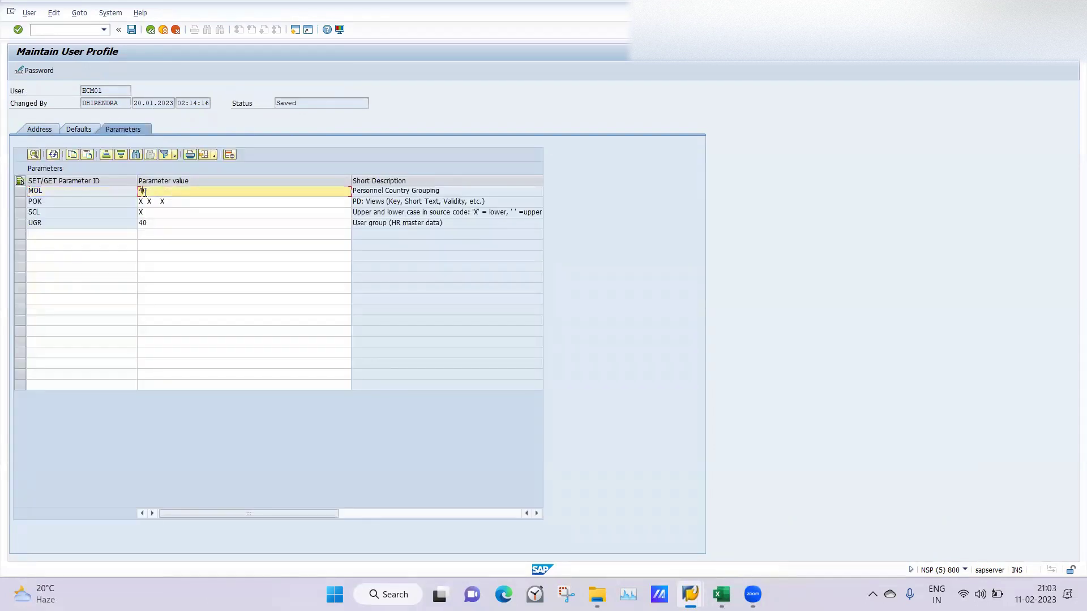
key("BackSpace")
key("BackSpace")
left_click(146, 223)
type("1")
double_click(147, 223)
key("BackSpace")
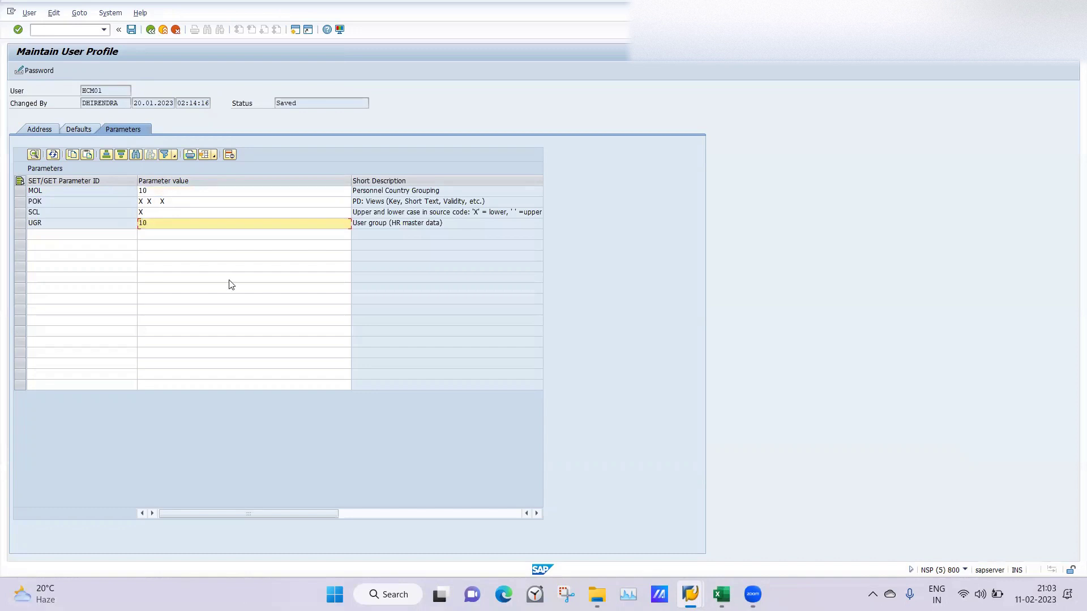
left_click(229, 278)
left_click(131, 29)
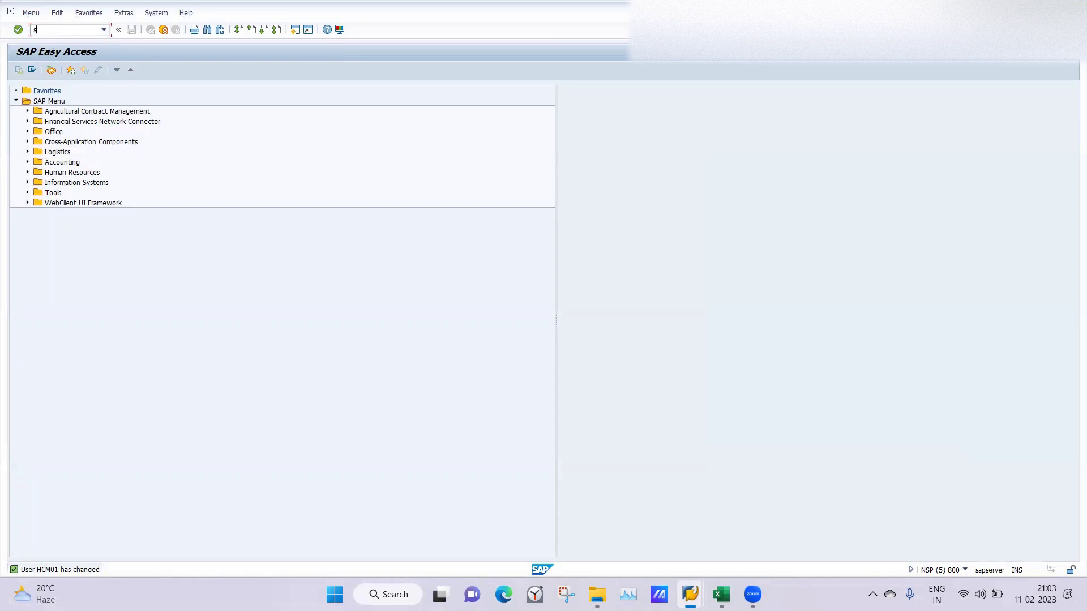
Step: Open System > User Profile > Own Data and check the system status information
left_click(160, 276)
left_click(153, 16)
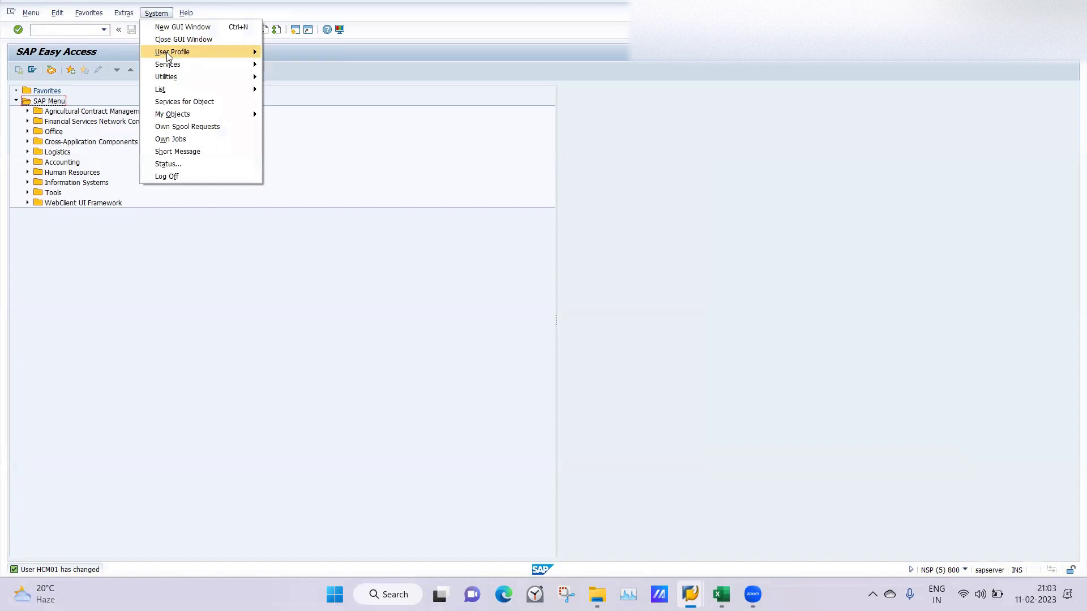
mouse_move(223, 52)
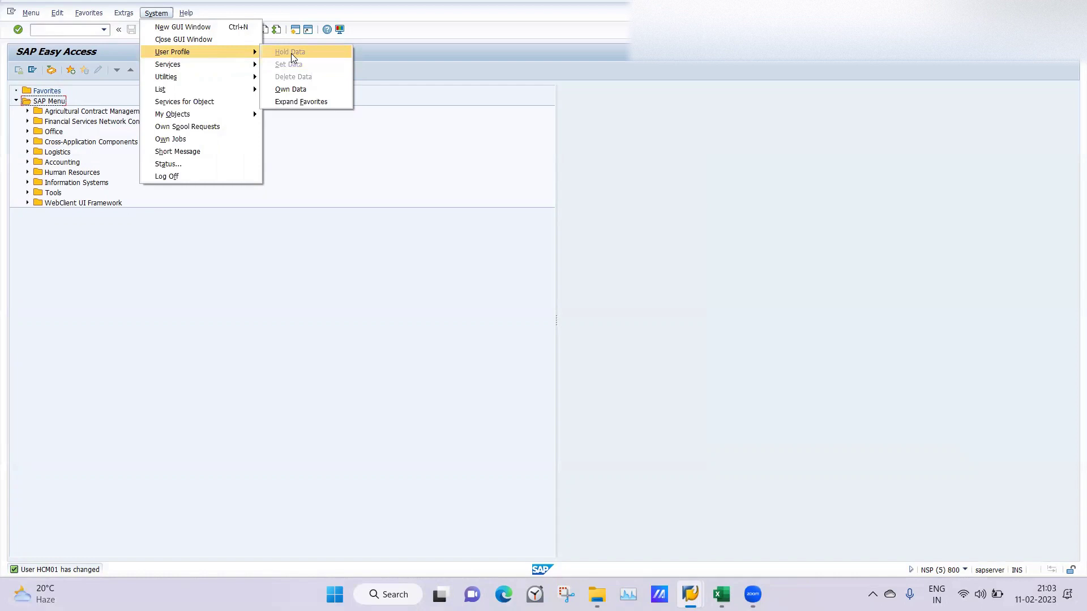
left_click(617, 171)
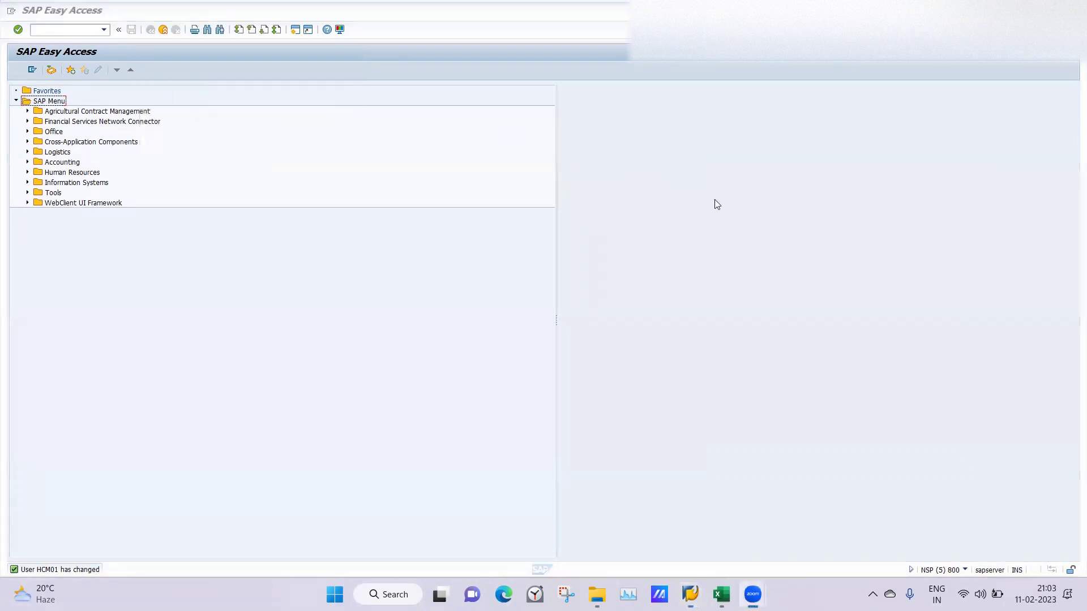
left_click(152, 15)
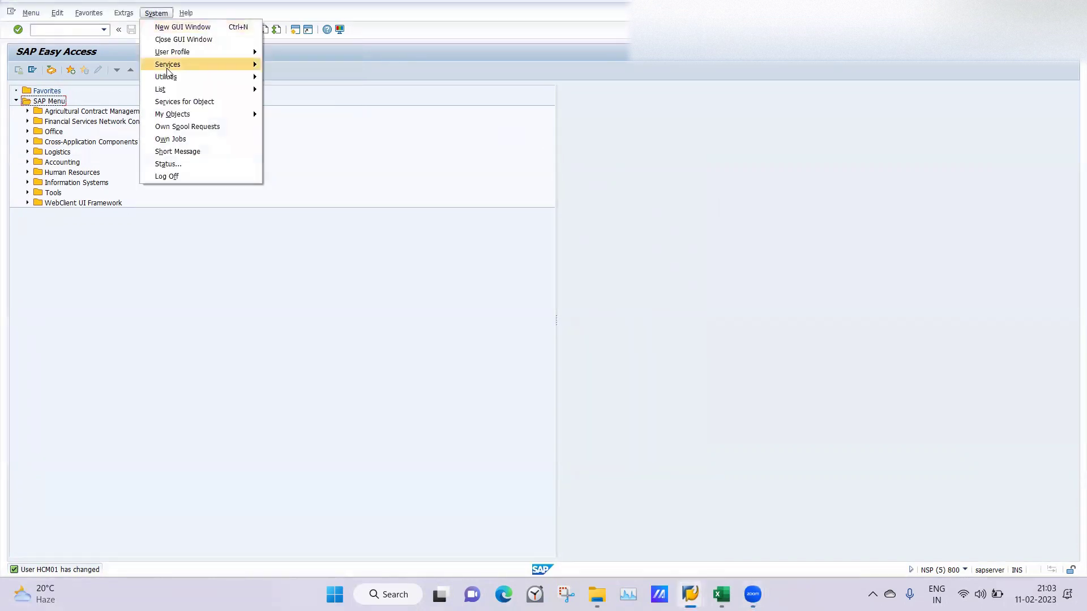
mouse_move(253, 56)
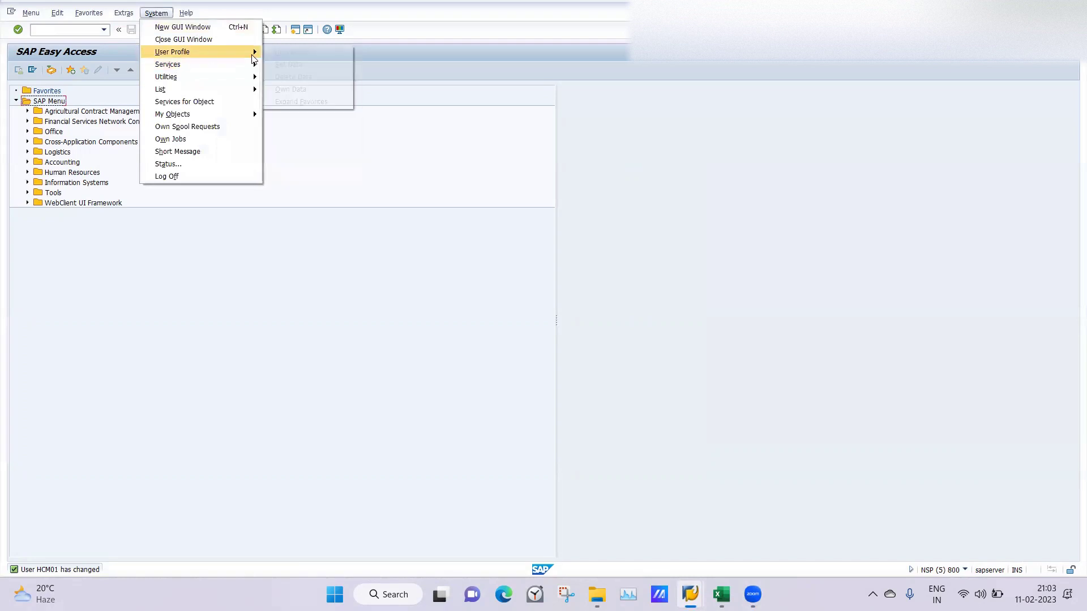
left_click(290, 90)
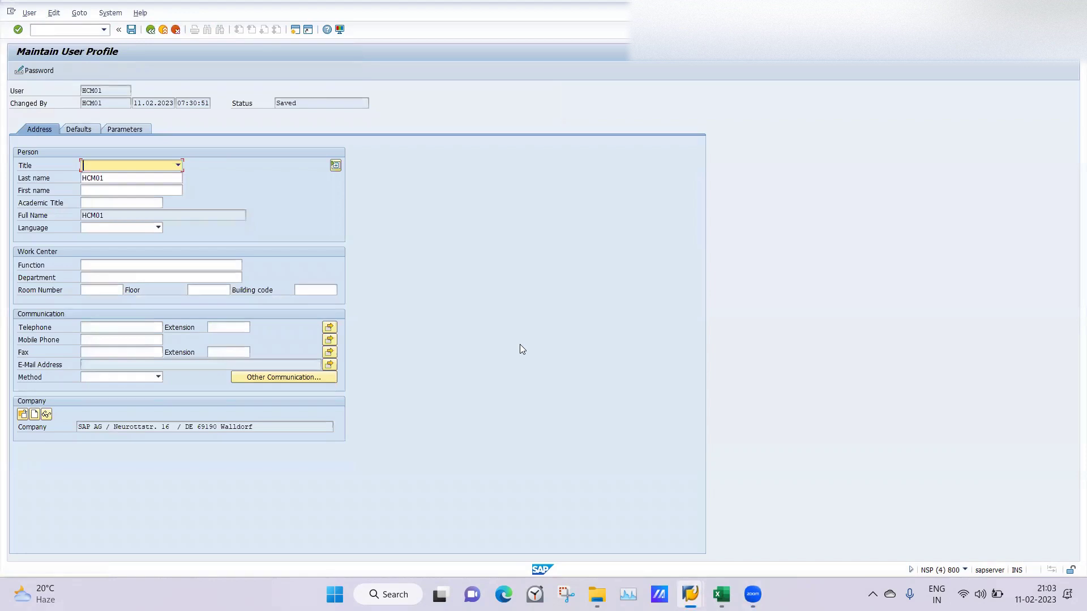
left_click(965, 571)
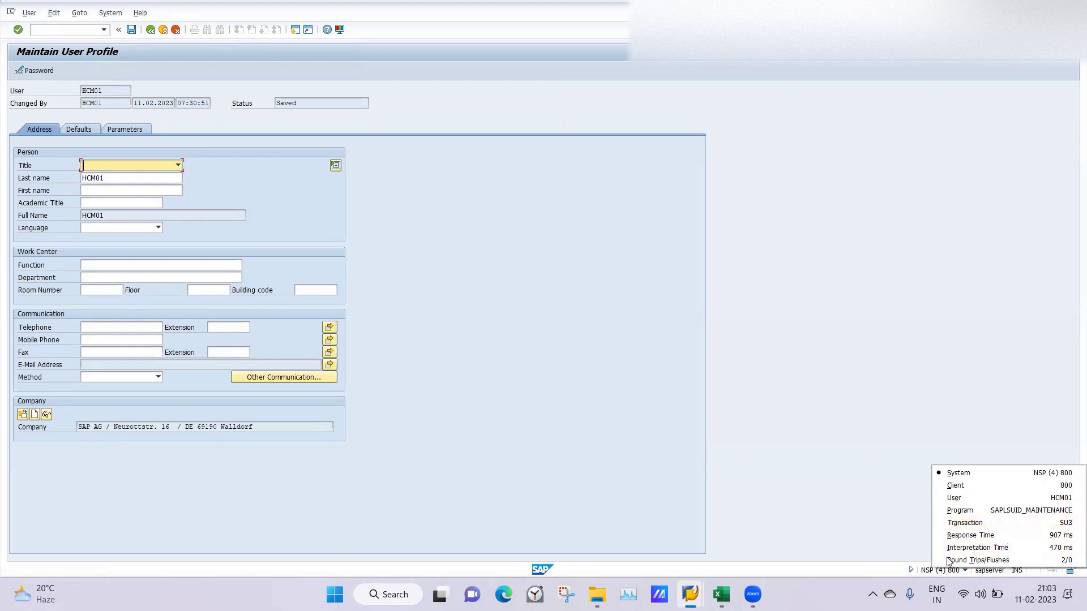
left_click(769, 360)
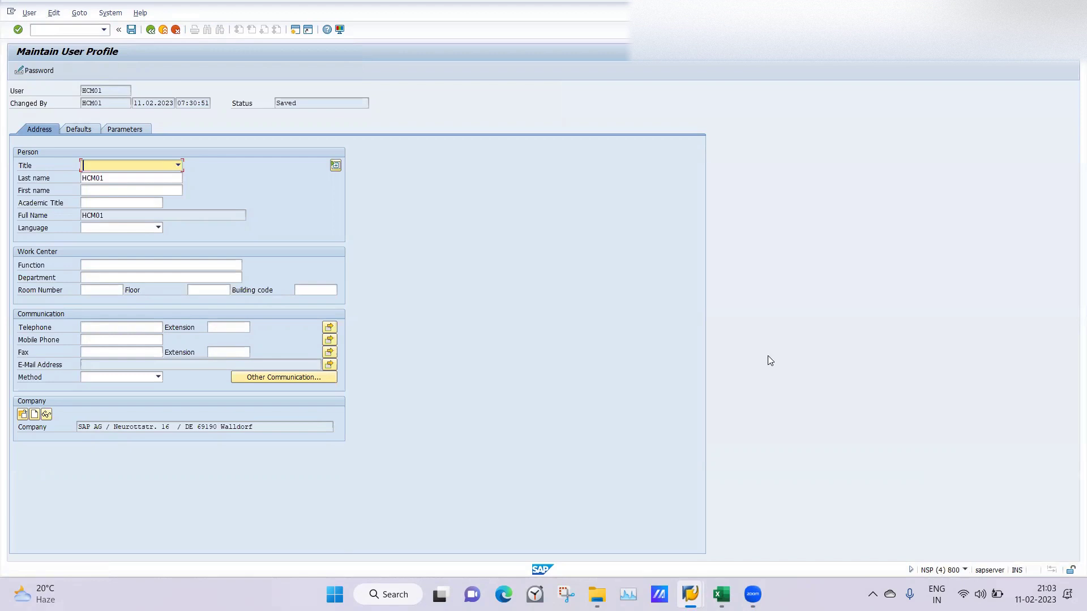
Step: Run /npa20 to reopen the employee's HR master data display
left_click(55, 30)
type("/npa")
key("Return")
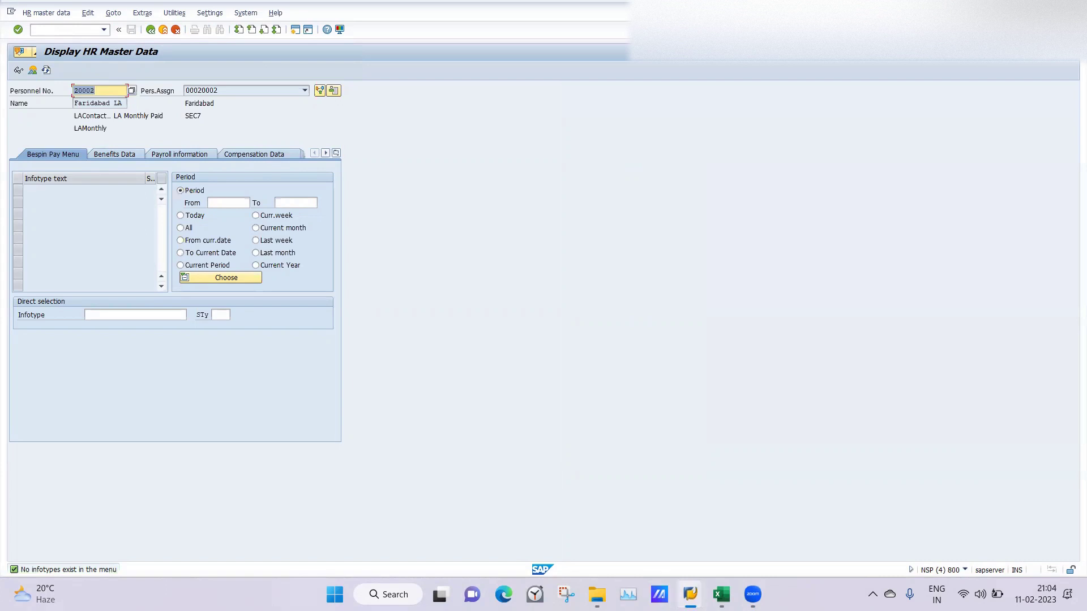
Step: Replace menu 11 with LB in user group 10 row 01, save, and acknowledge the notice
mouse_move(688, 594)
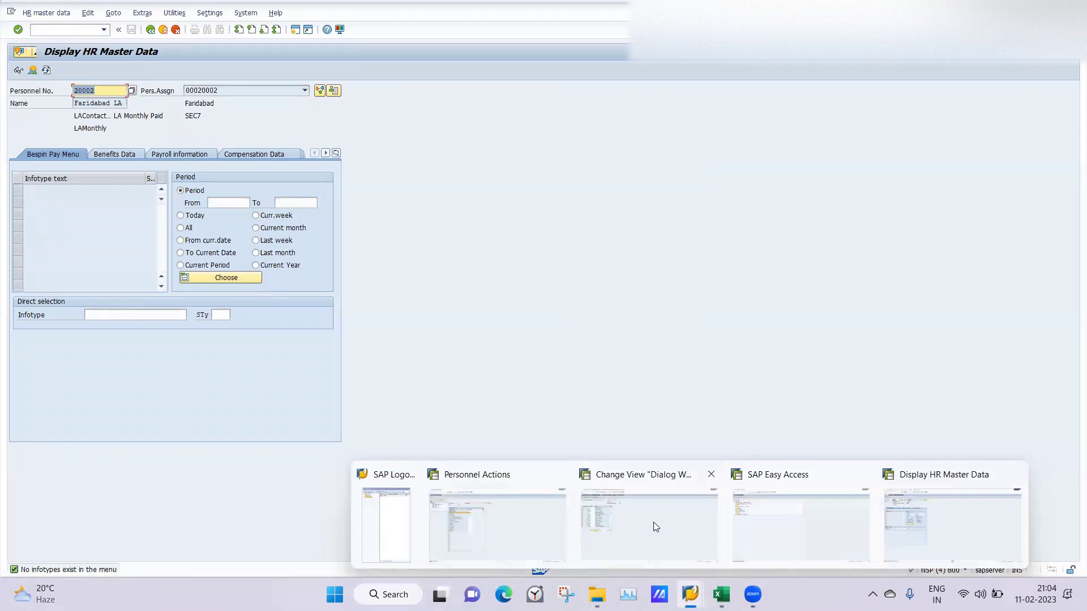
left_click(669, 524)
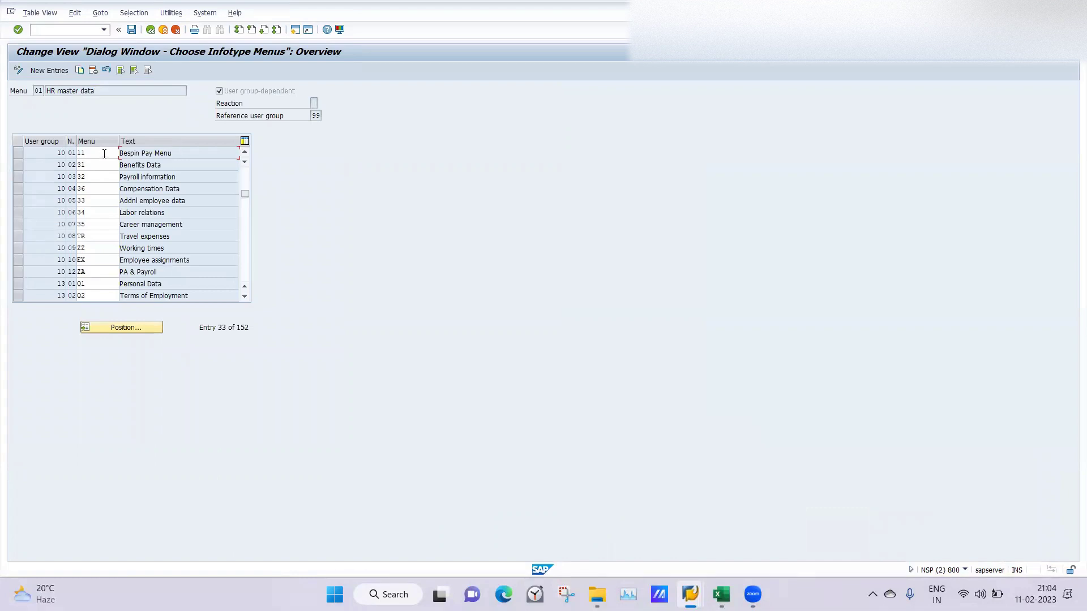
left_click_drag(104, 154, 75, 155)
type("LB")
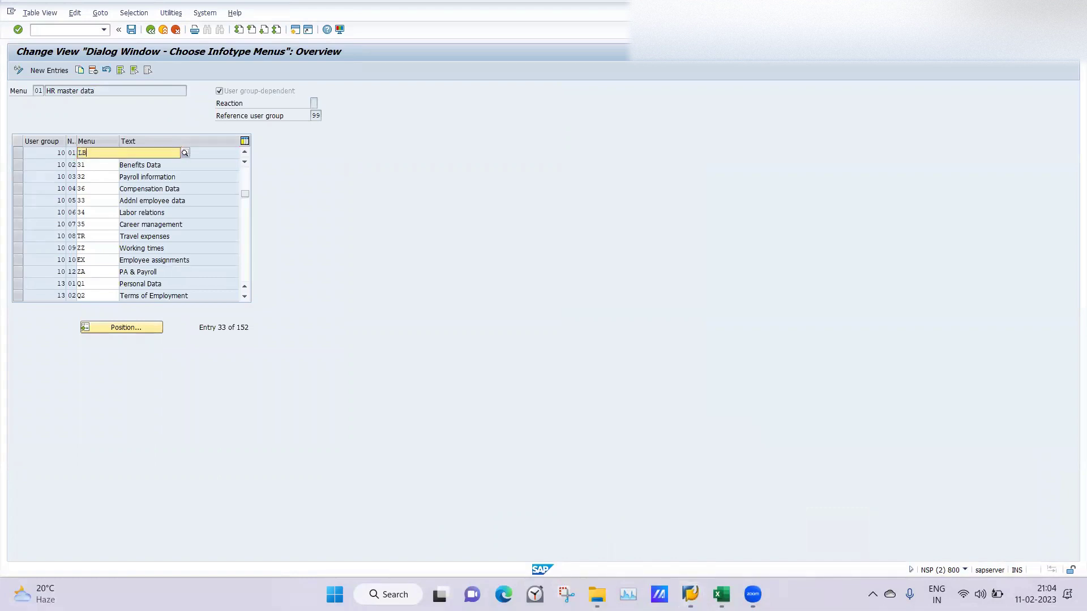
key("Return")
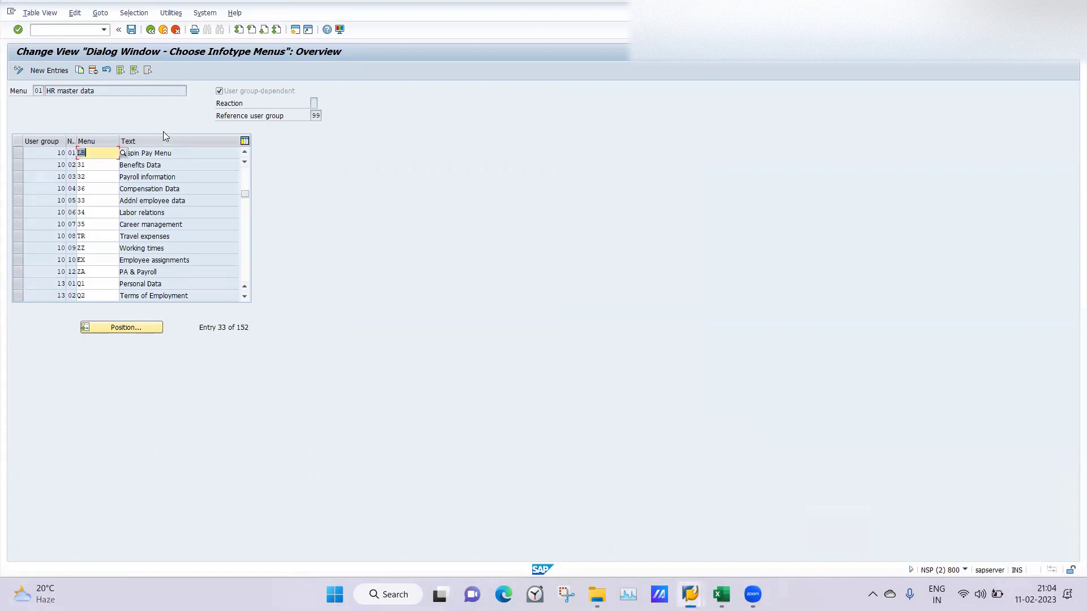
left_click(131, 30)
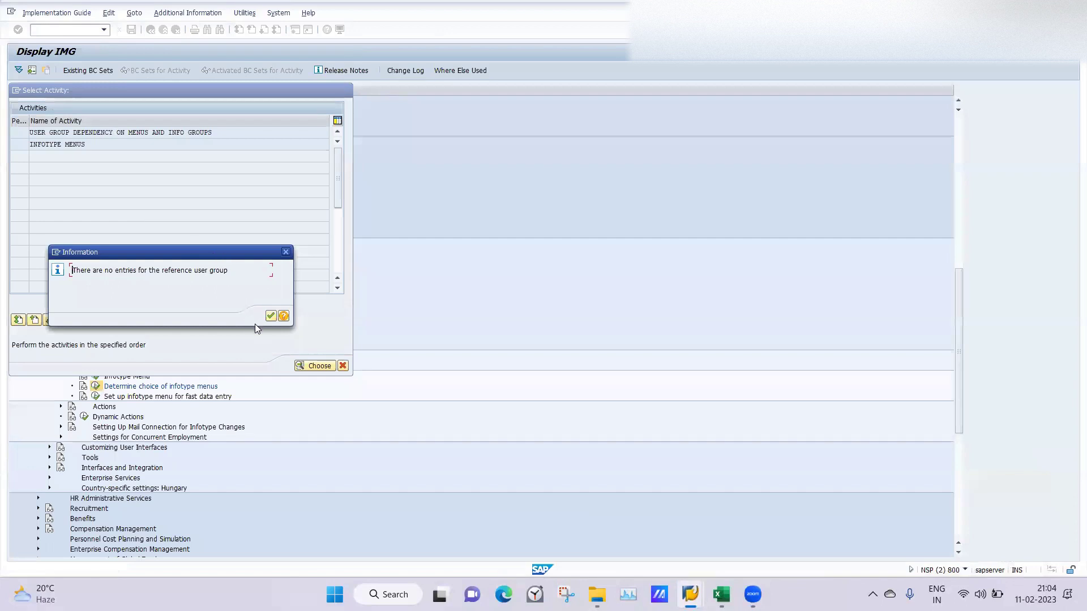
left_click(271, 316)
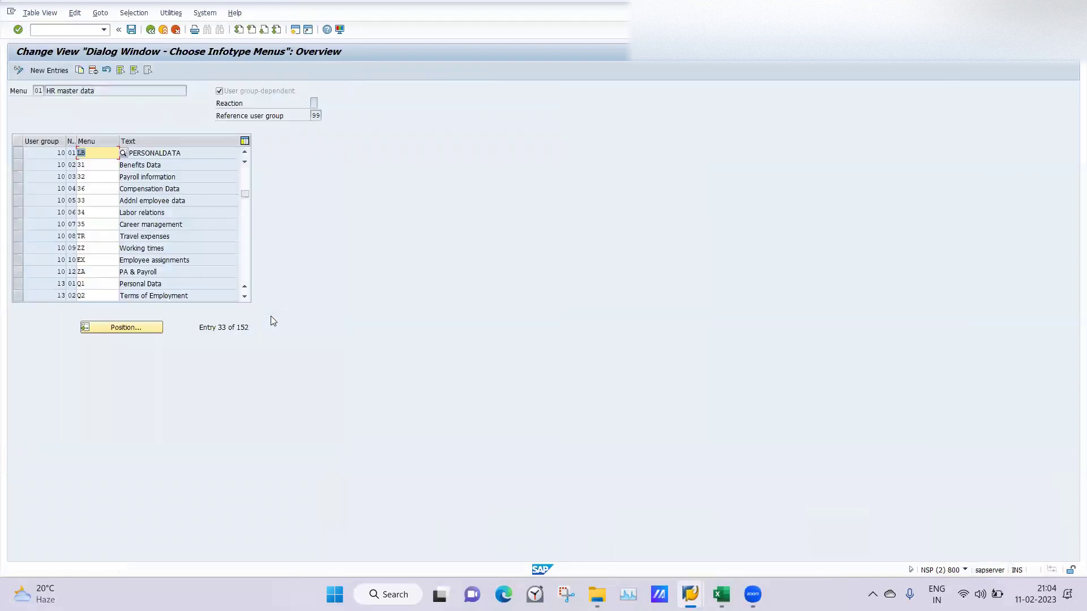
left_click(130, 32)
Step: Reload PA20 via /n and pa20 to show the LB PERSONALDATA tab
mouse_move(690, 594)
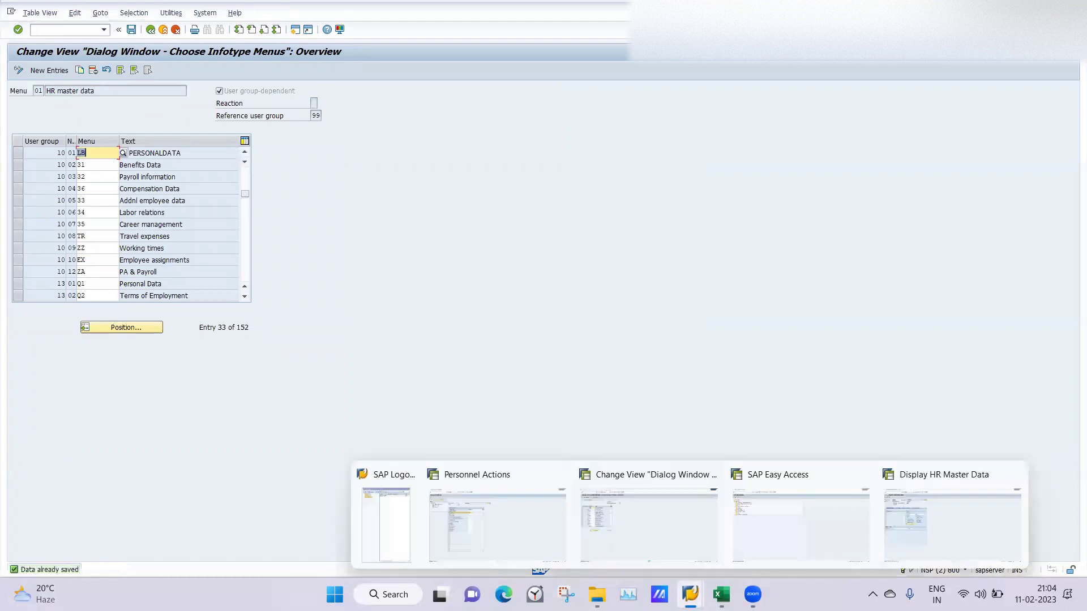
left_click(910, 527)
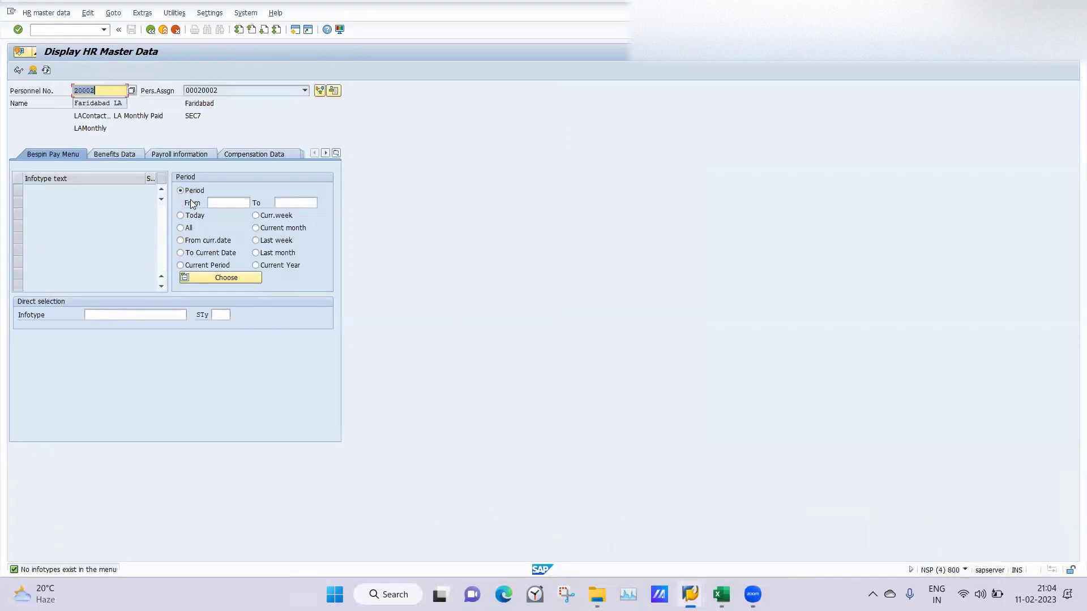
left_click(51, 26)
type("/n")
key("Return")
type("pa")
type("20")
key("Return")
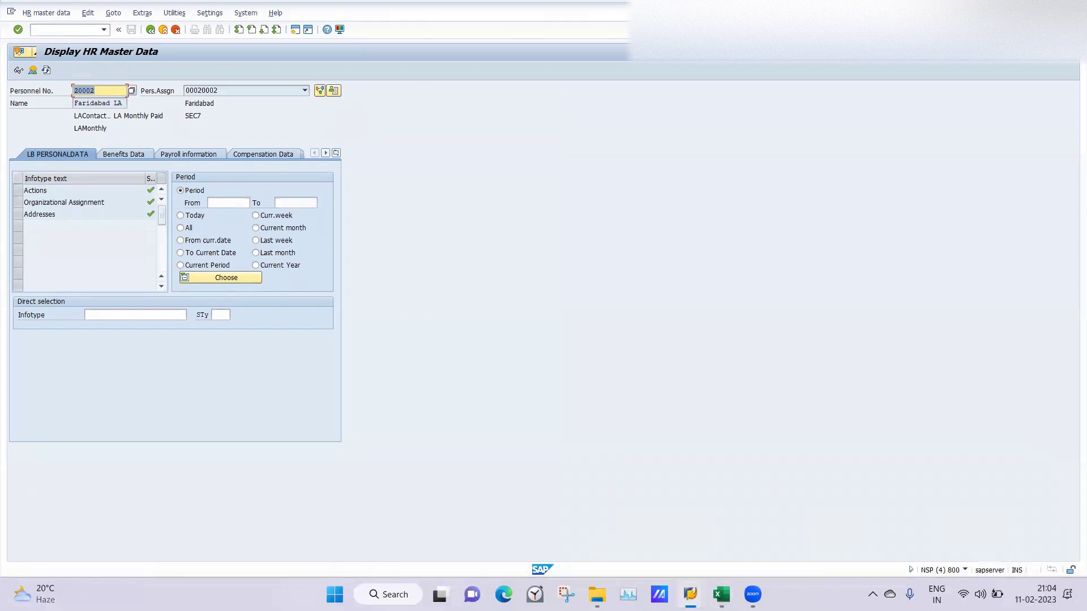
Step: Go back out of the infotype menu assignment table
mouse_move(690, 594)
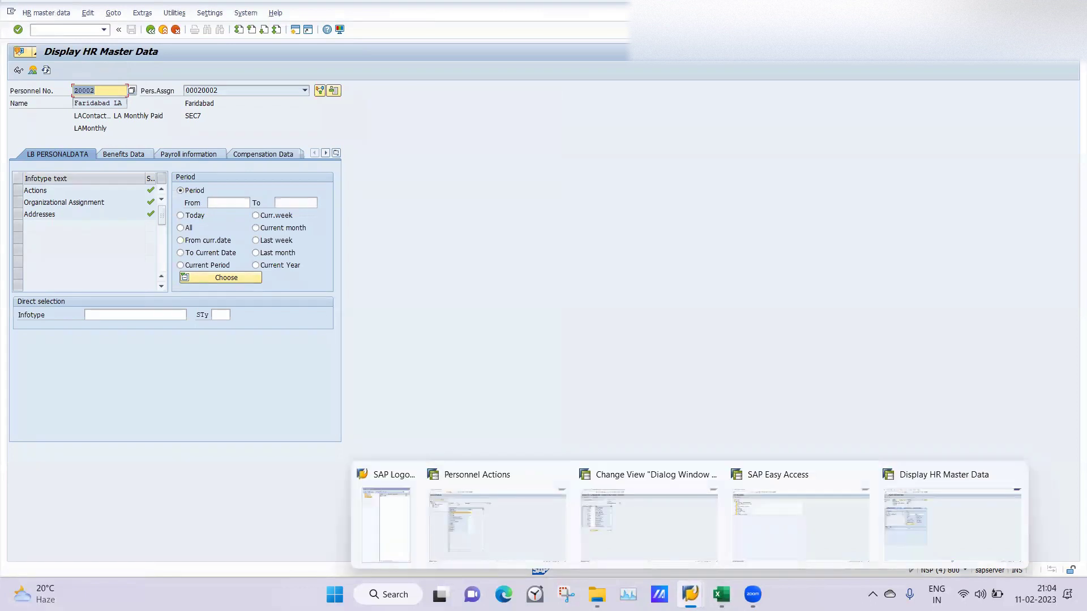
left_click(675, 532)
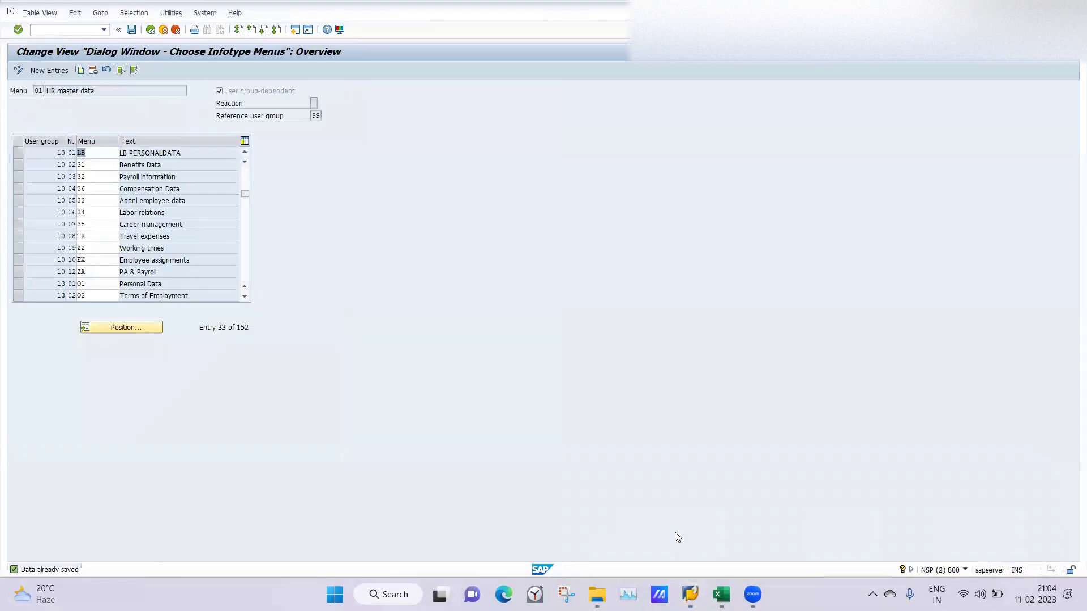
left_click(151, 31)
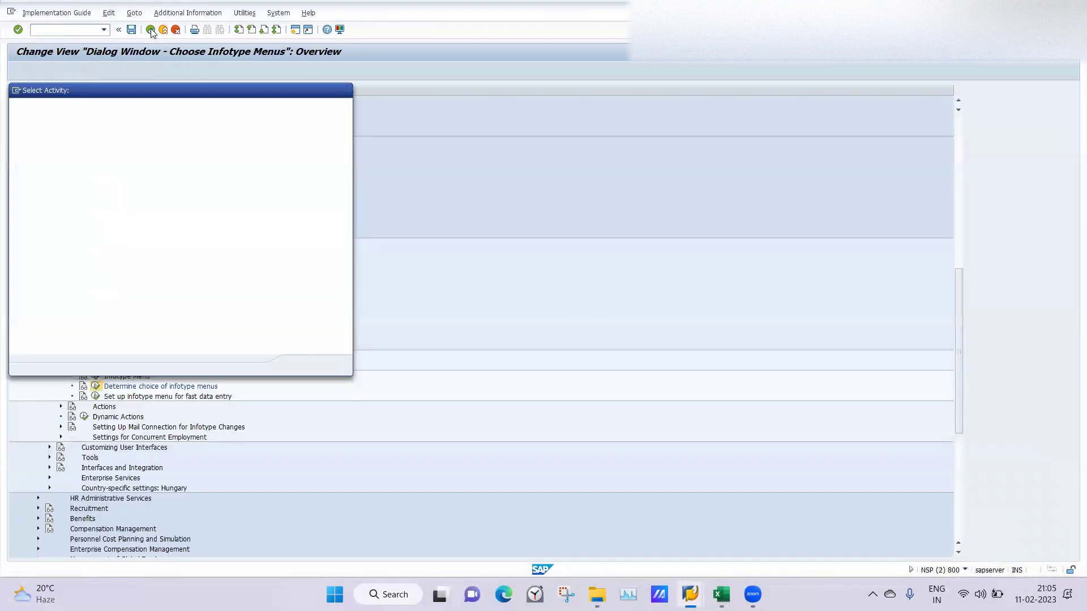
left_click(345, 90)
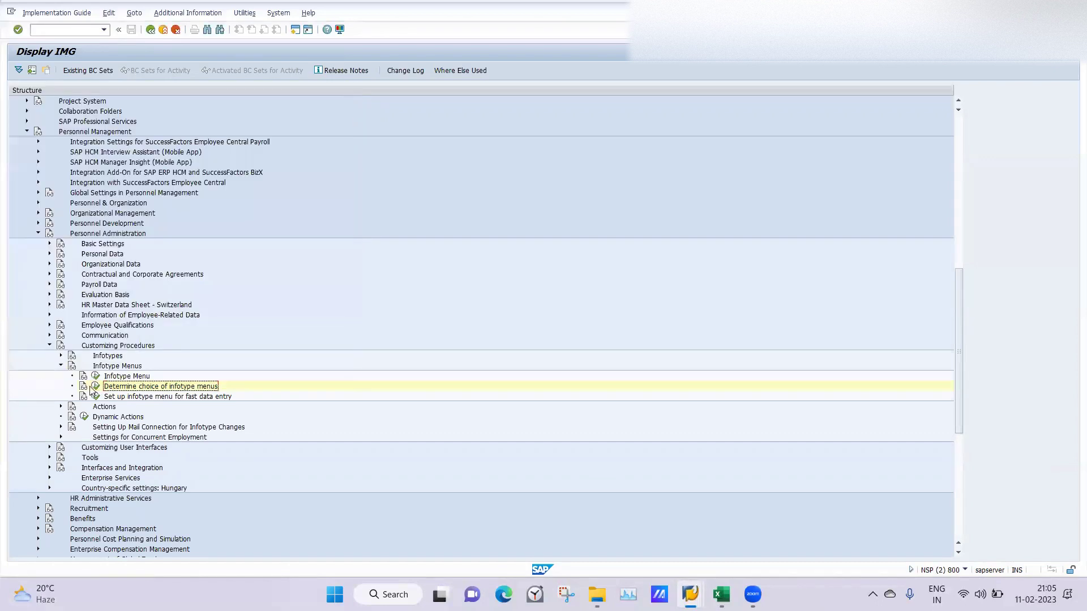
left_click(95, 376)
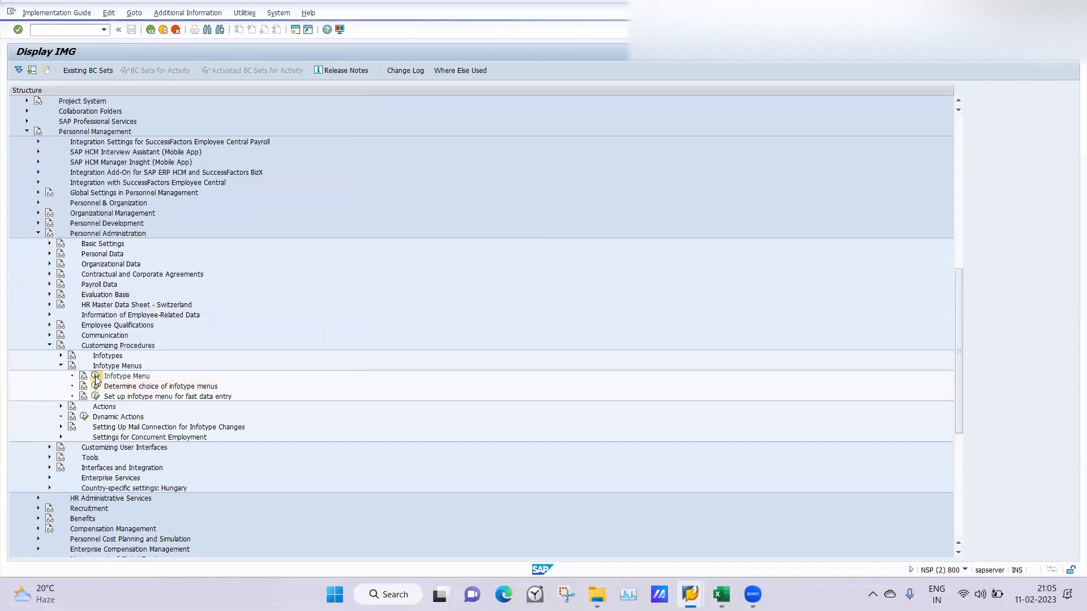
double_click(44, 146)
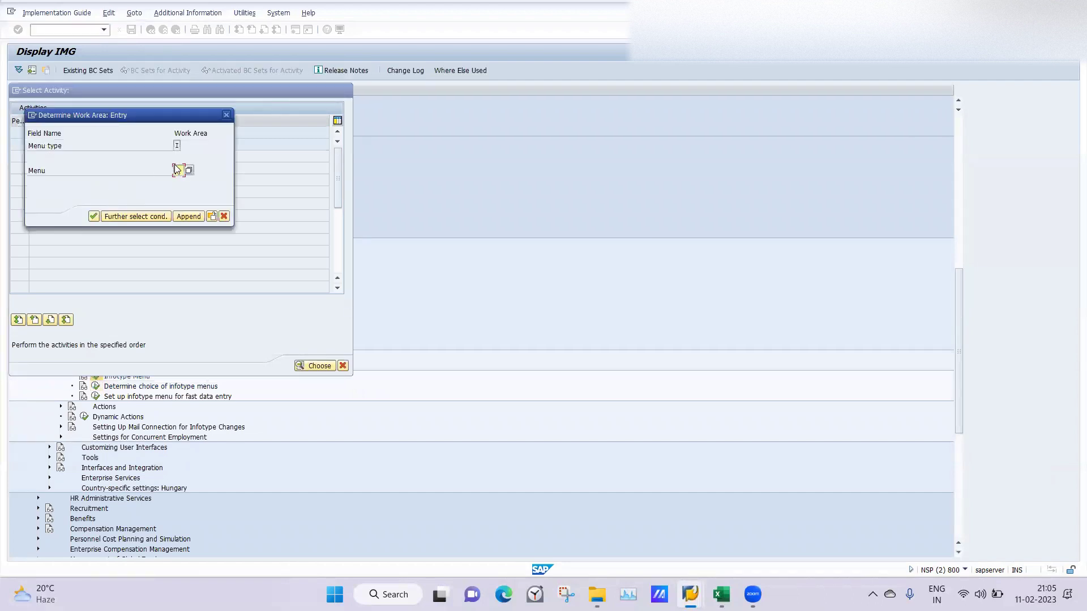
left_click(177, 168)
left_click(178, 196)
left_click(94, 216)
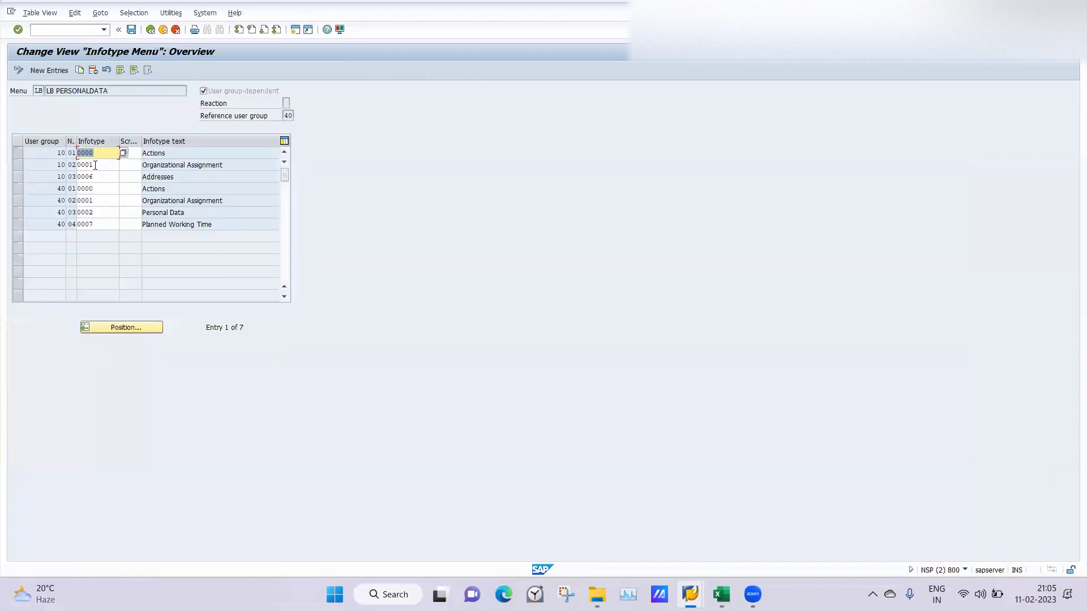
left_click(103, 177)
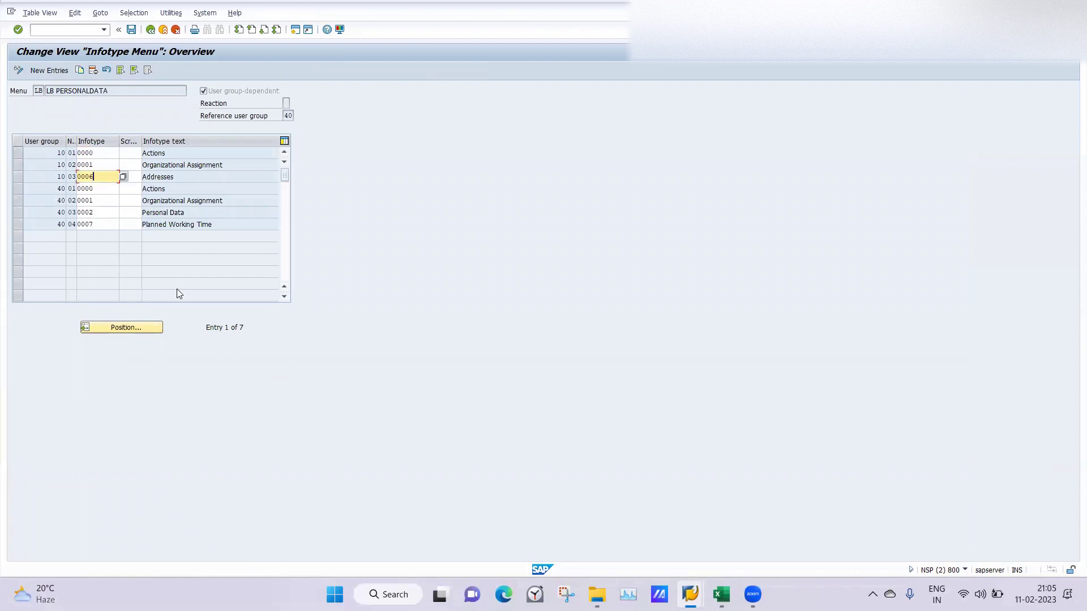
left_click(151, 29)
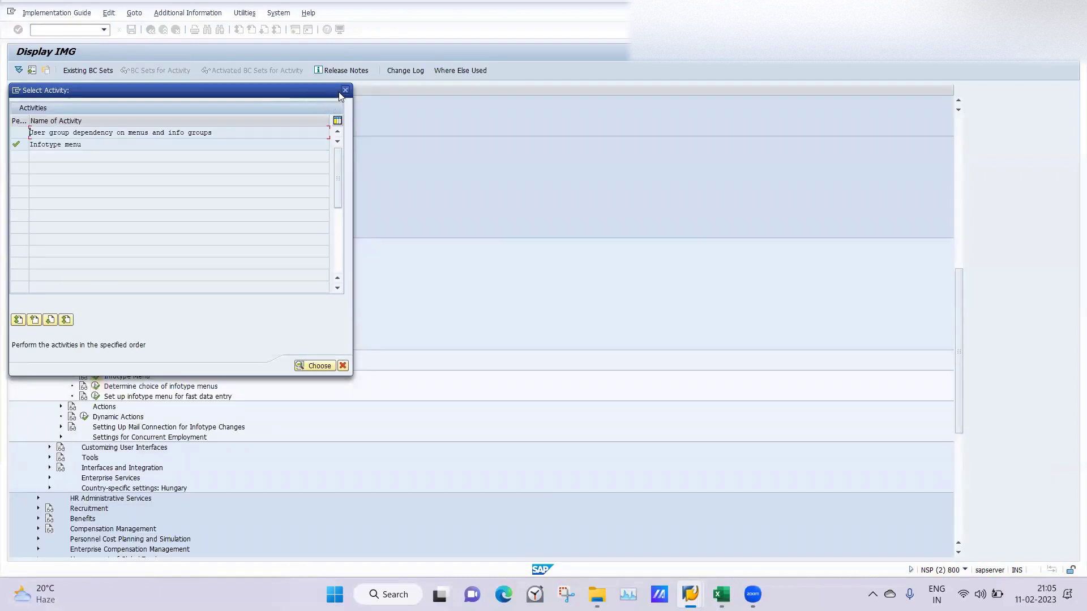
left_click(345, 91)
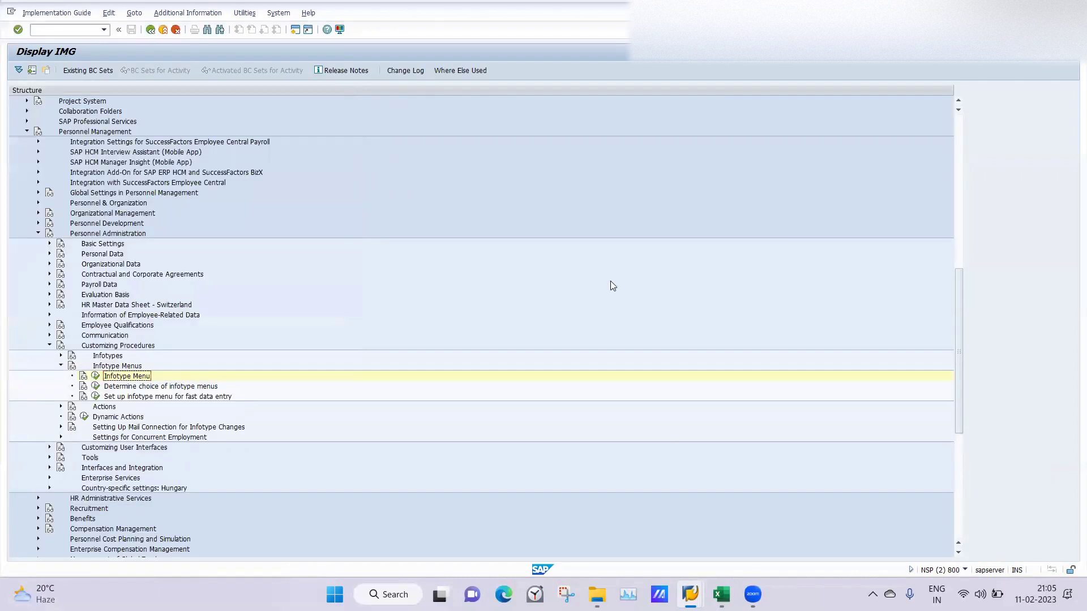
left_click(721, 595)
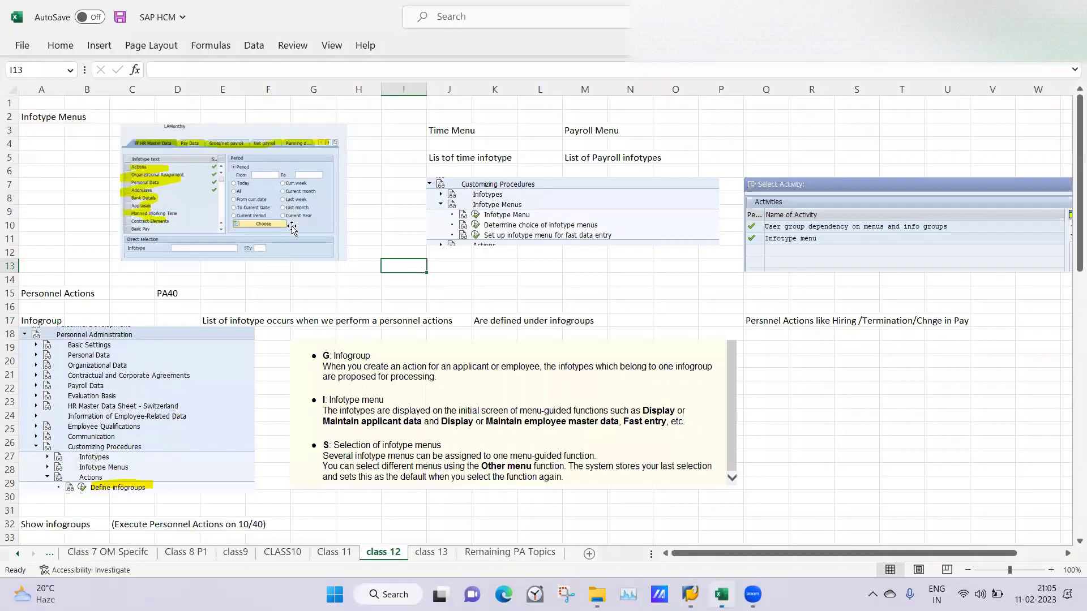
left_click(423, 321)
mouse_move(1071, 197)
left_mouse_down()
mouse_move(1057, 335)
mouse_move(1070, 210)
left_mouse_up()
left_click(429, 228)
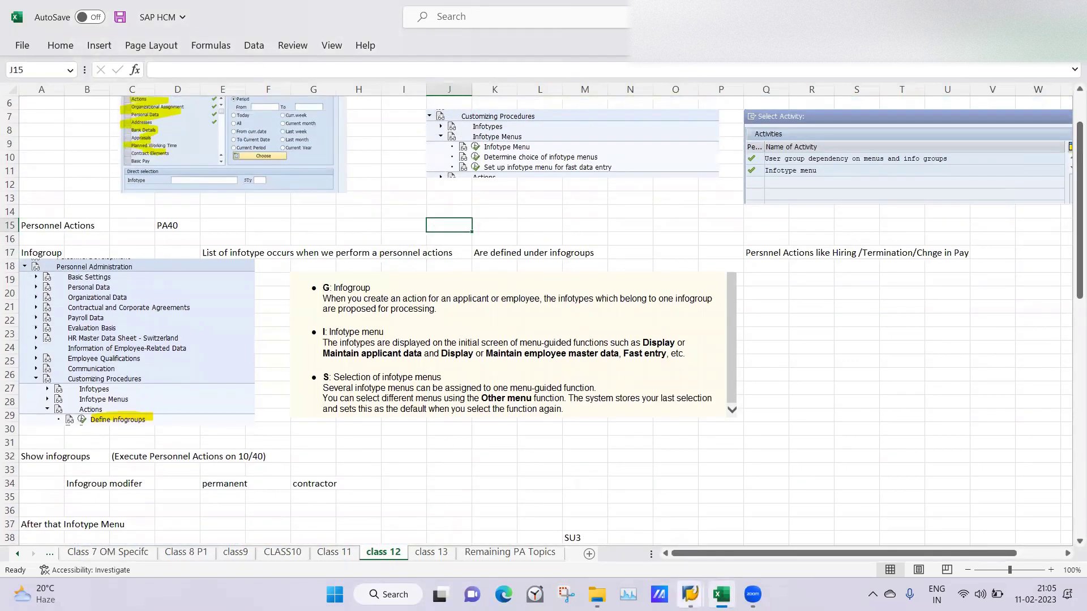
left_click(689, 595)
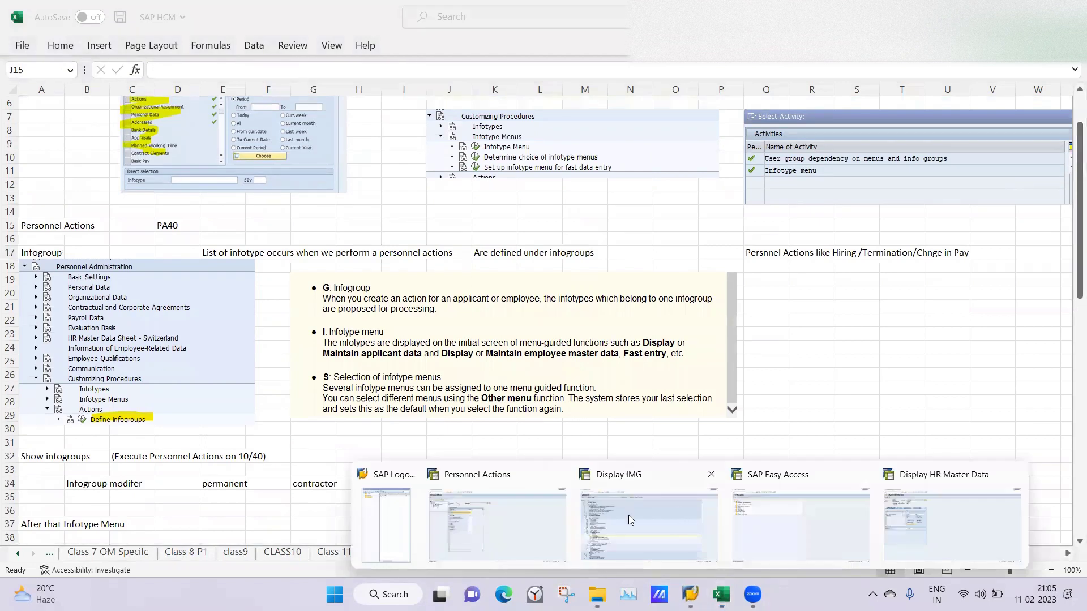
left_click(629, 518)
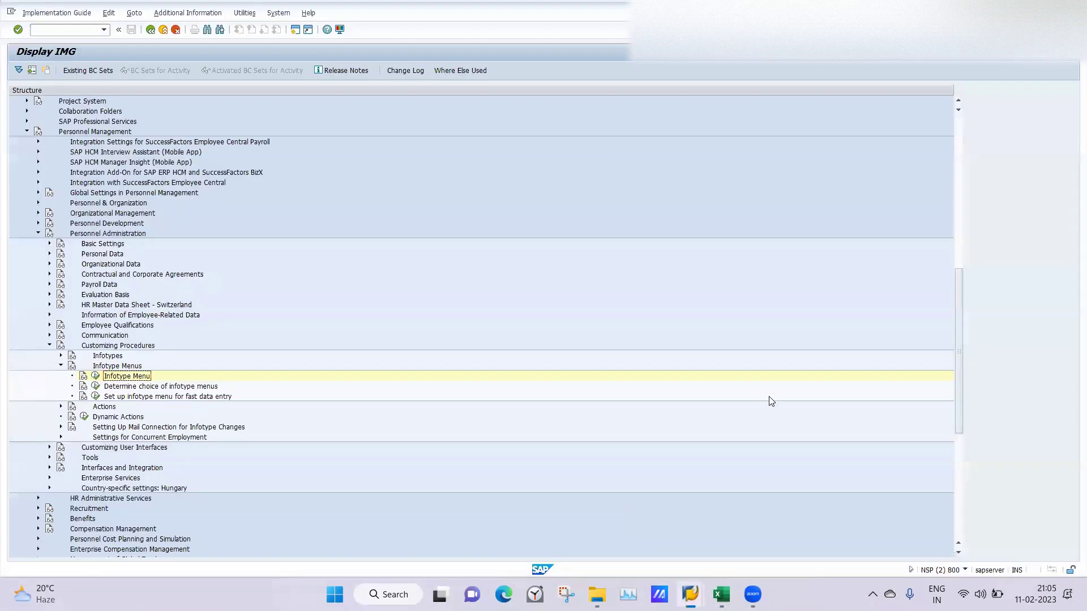
Step: Collapse Infotype Menus and expand Customizing Procedures > Actions in the IMG tree
left_click(61, 367)
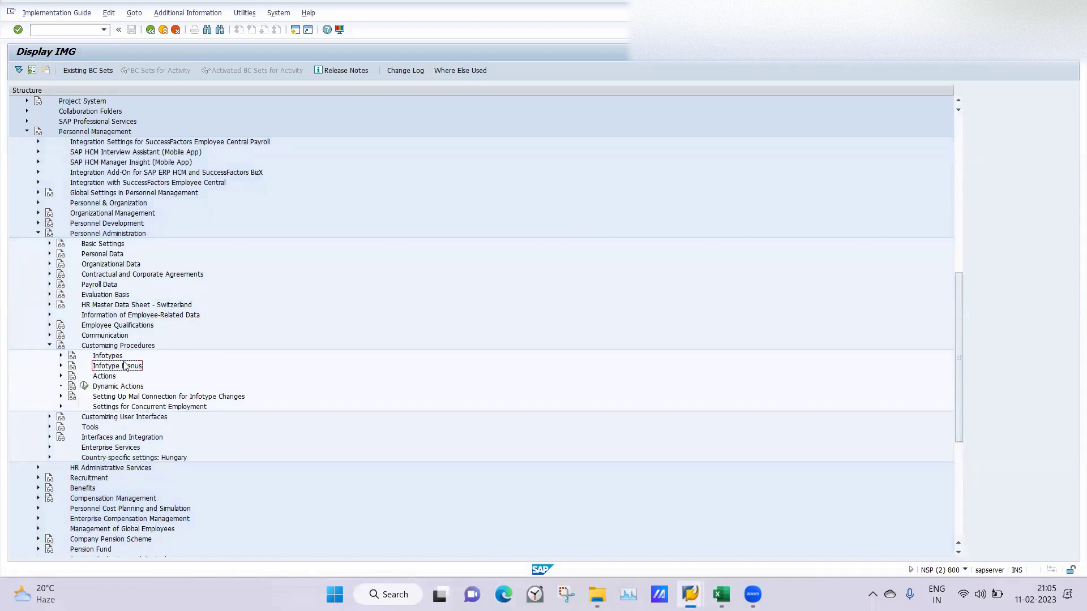
left_click(60, 376)
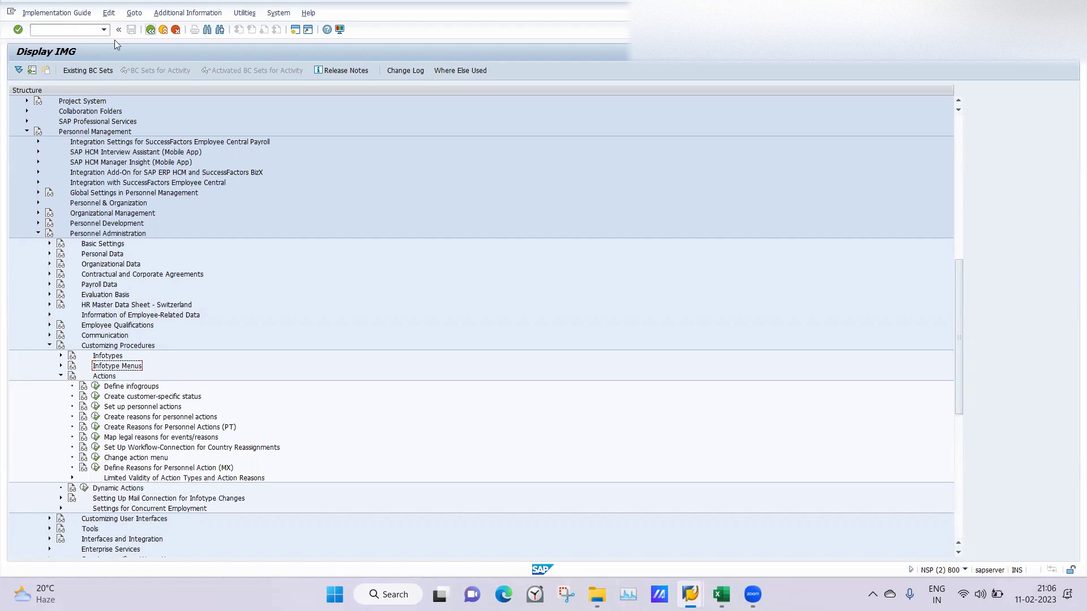
left_click(76, 29)
Step: Open PA40 in a new session with /opa40, then go to SU01 user maintenance
key("Return")
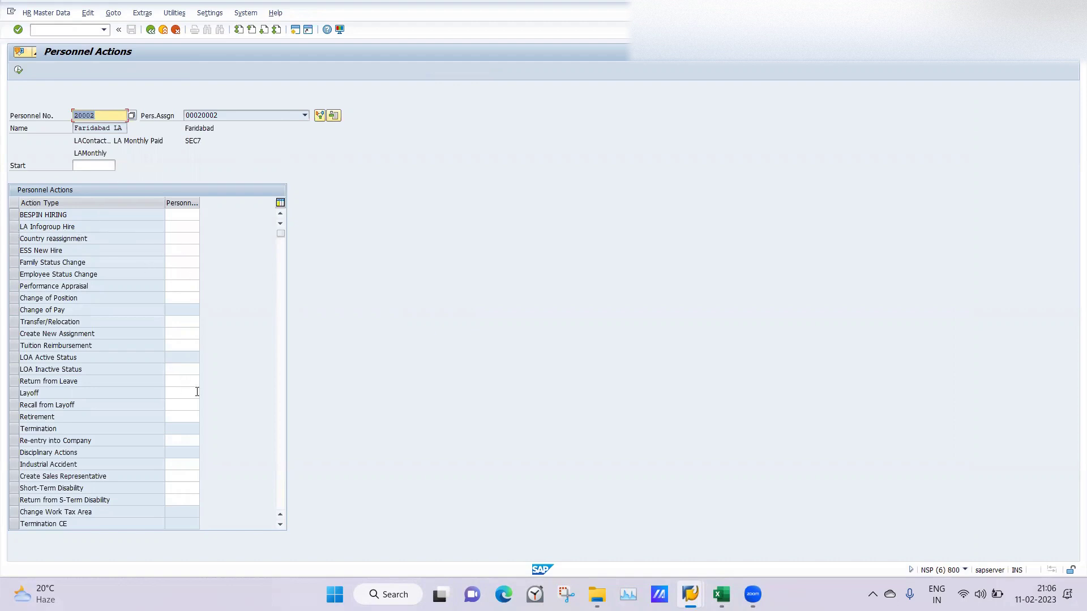
left_click(56, 35)
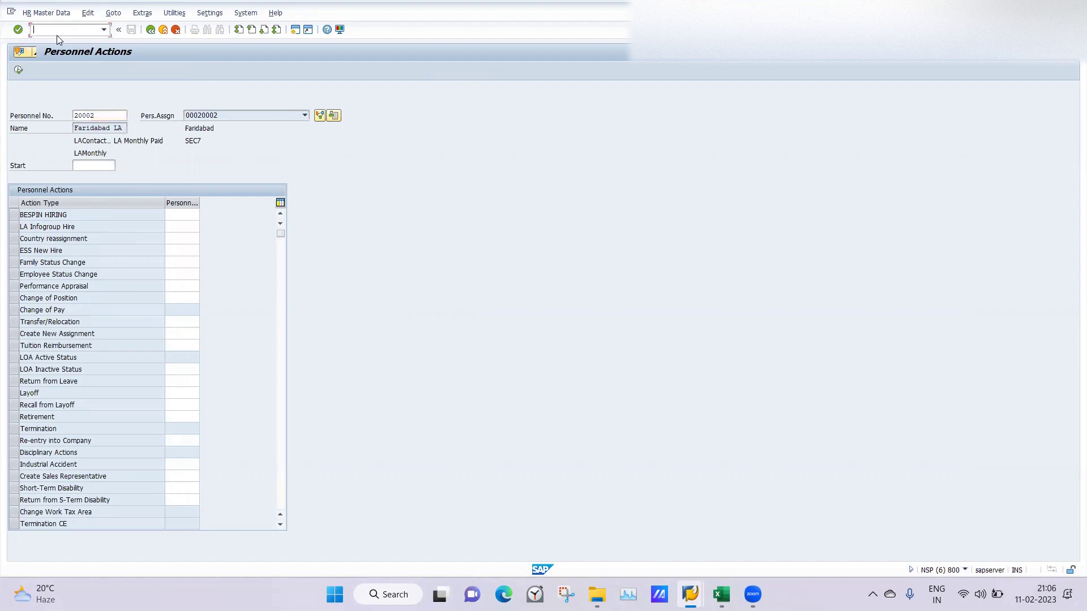
type("/nsu01")
key("Return")
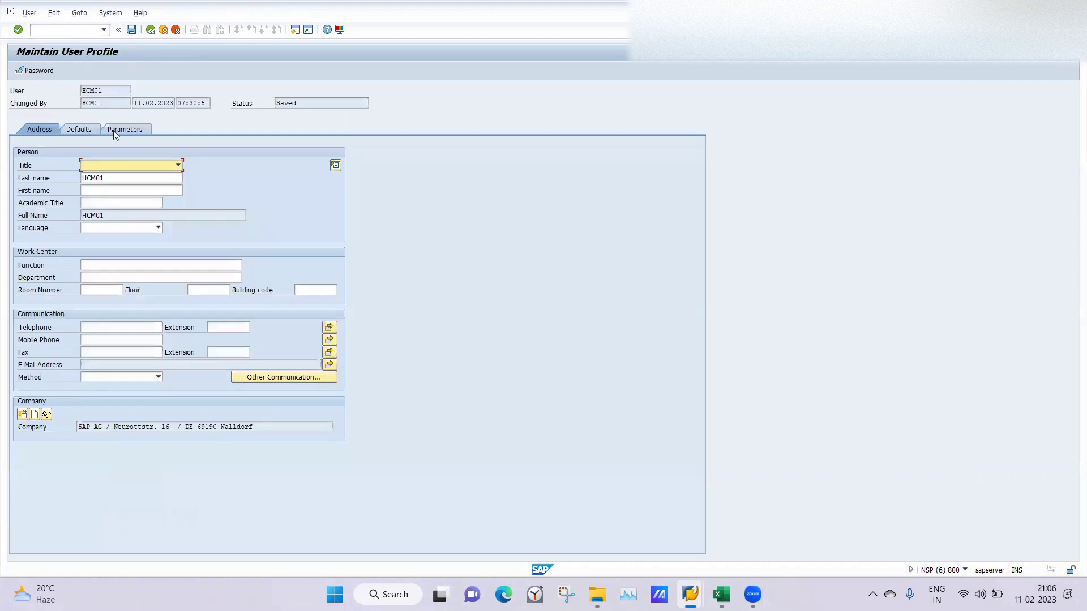
Step: Change the UGR parameter to 40 on SU01's Parameters tab and save the profile
left_click(125, 131)
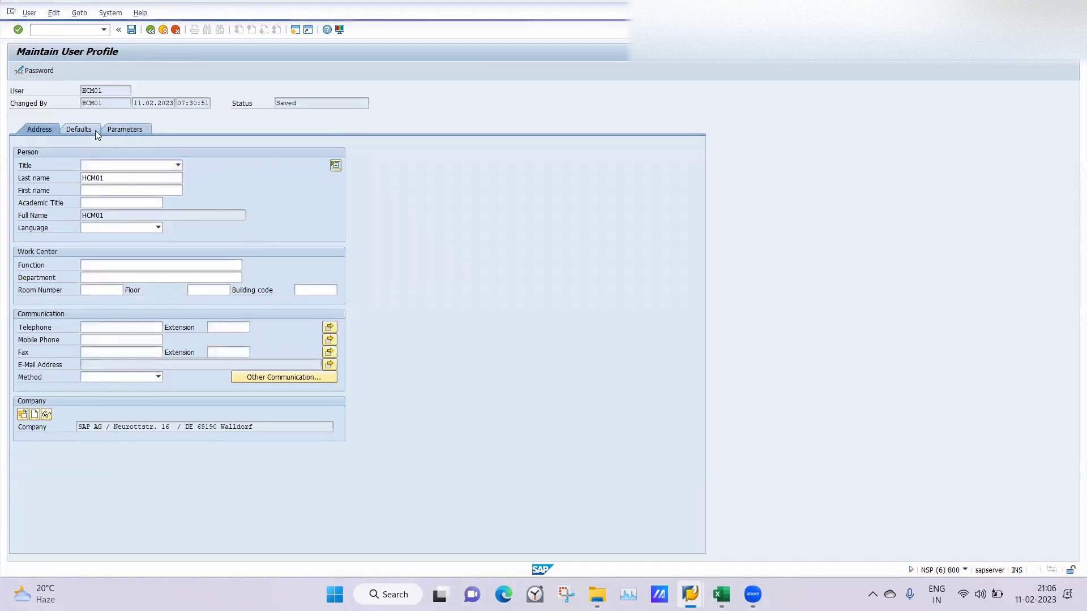
left_click(163, 195)
key("BackSpace")
key("BackSpace")
type("4")
key("Down")
key("Down")
key("Down")
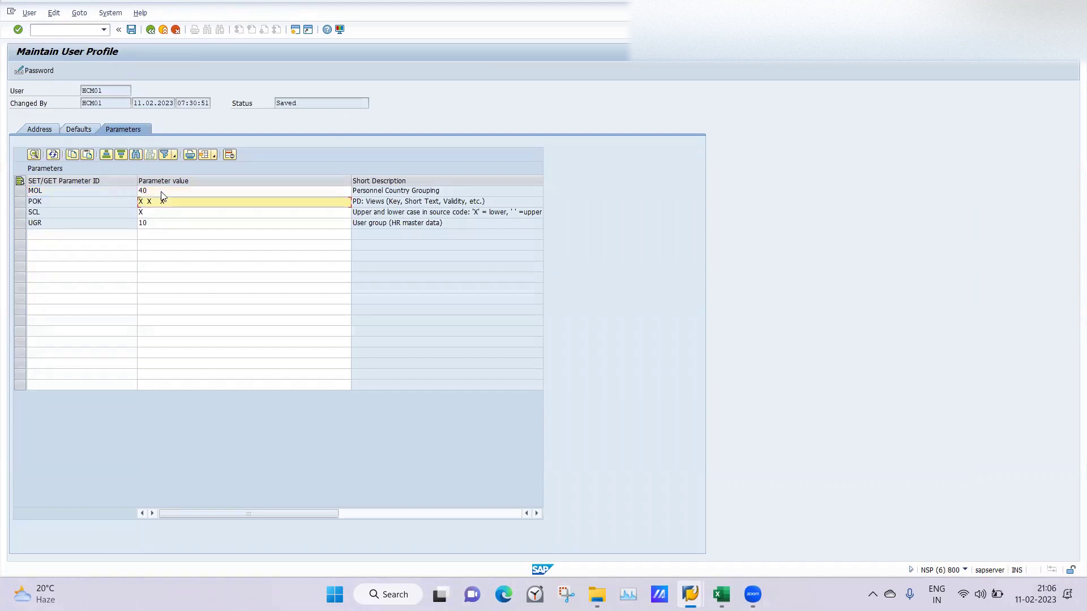
key("BackSpace")
key("BackSpace")
type("4")
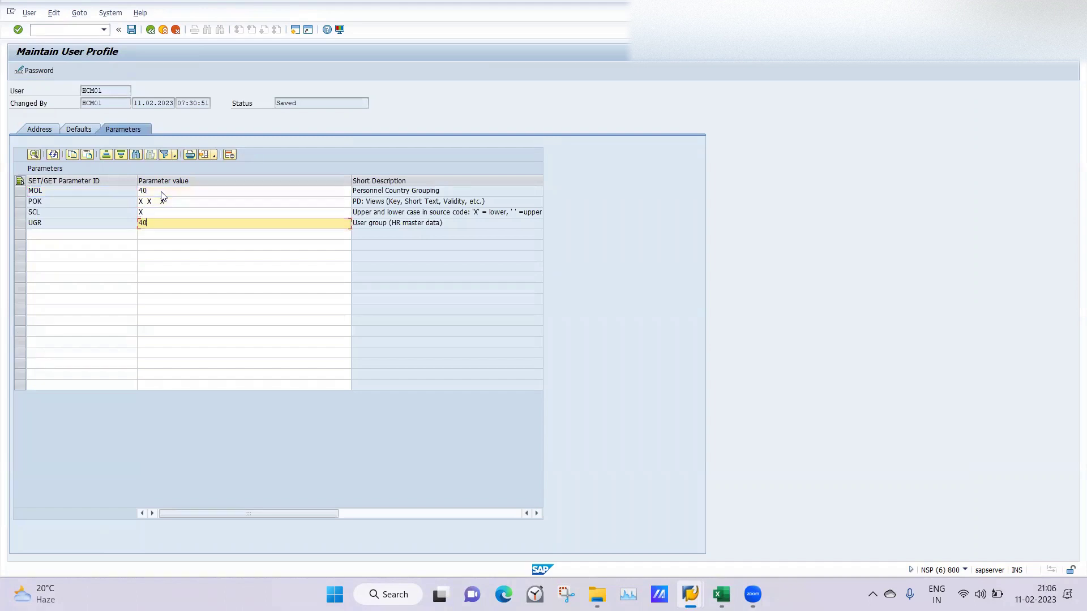
type("0")
key("Return")
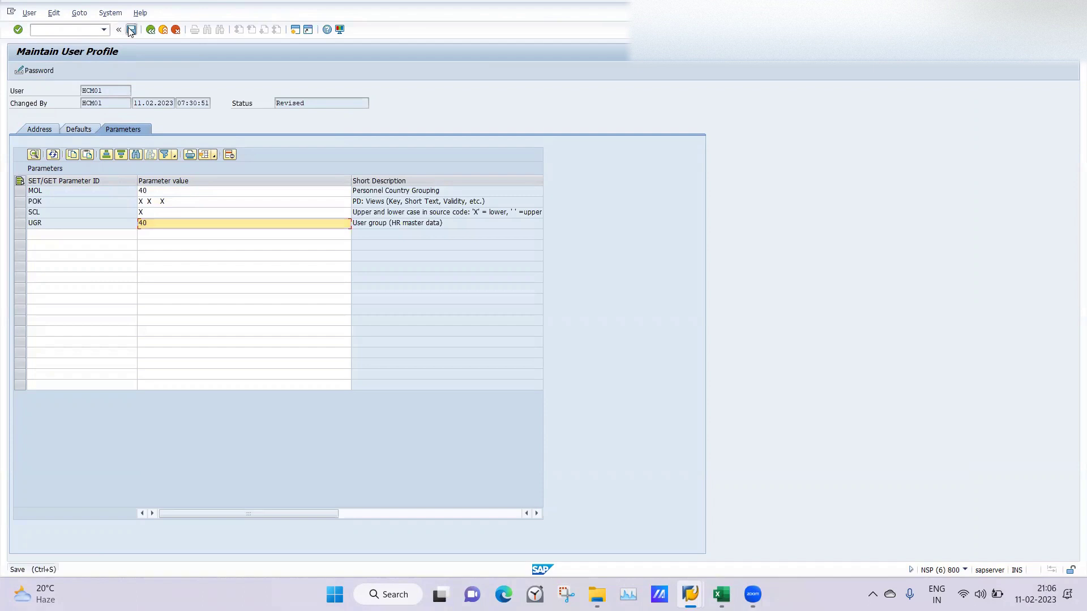
left_click(131, 30)
Step: Run PA40 to list group 40 action types such as LA Hire
type("pa")
key("Return")
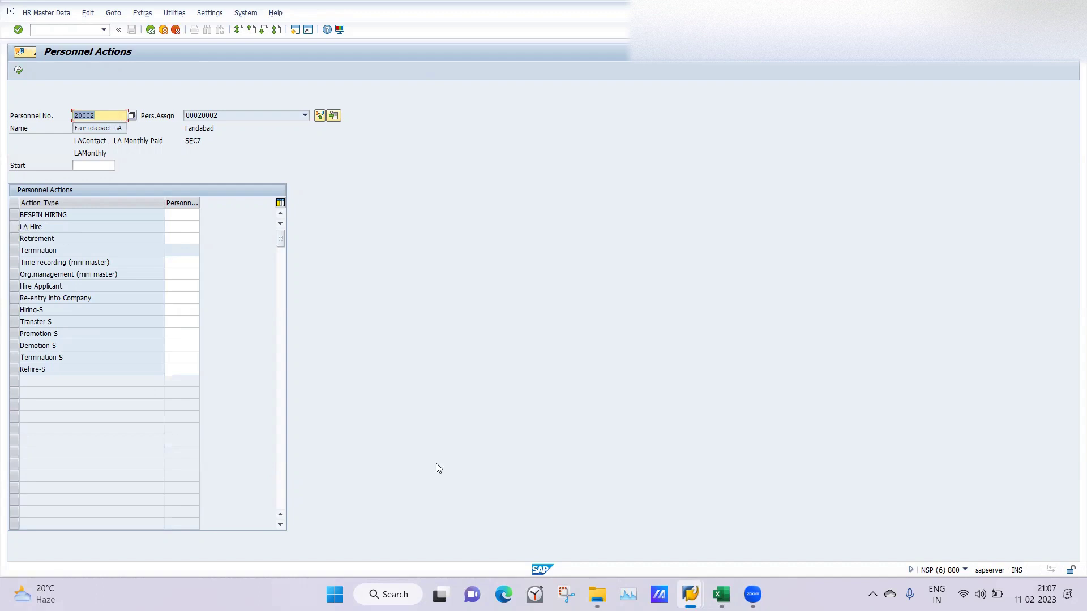
mouse_move(682, 590)
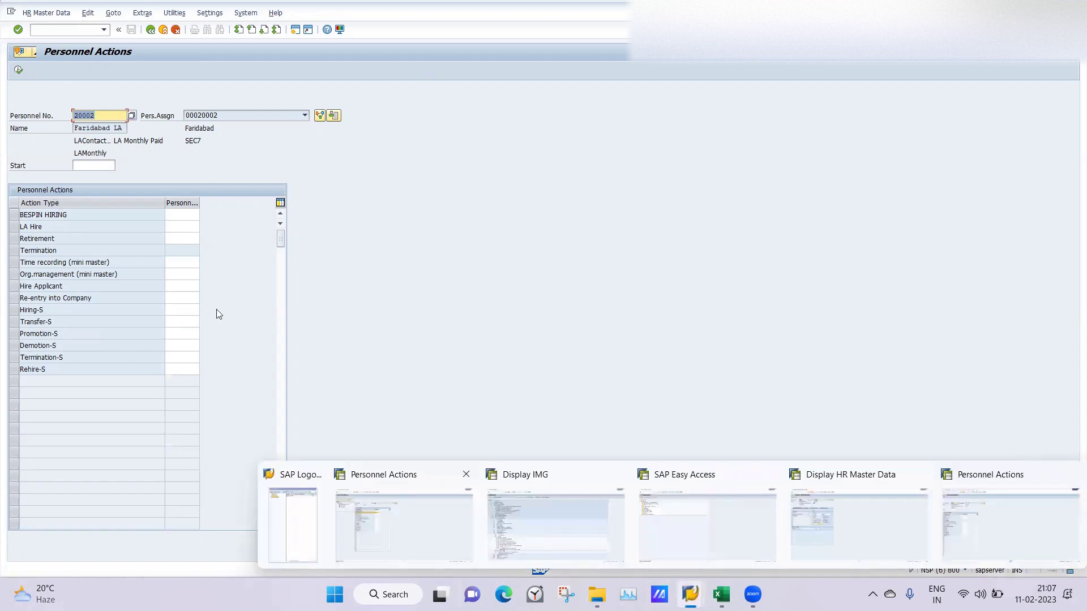
Step: Run Change action menu and open the entries of the 01 Actions menu
left_click(550, 513)
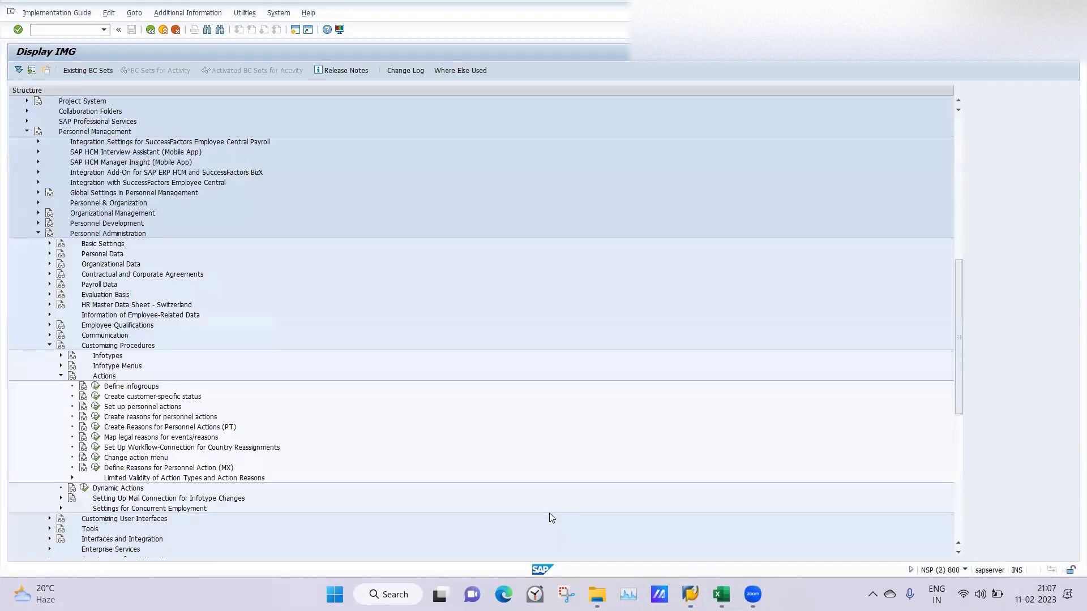
left_click(95, 457)
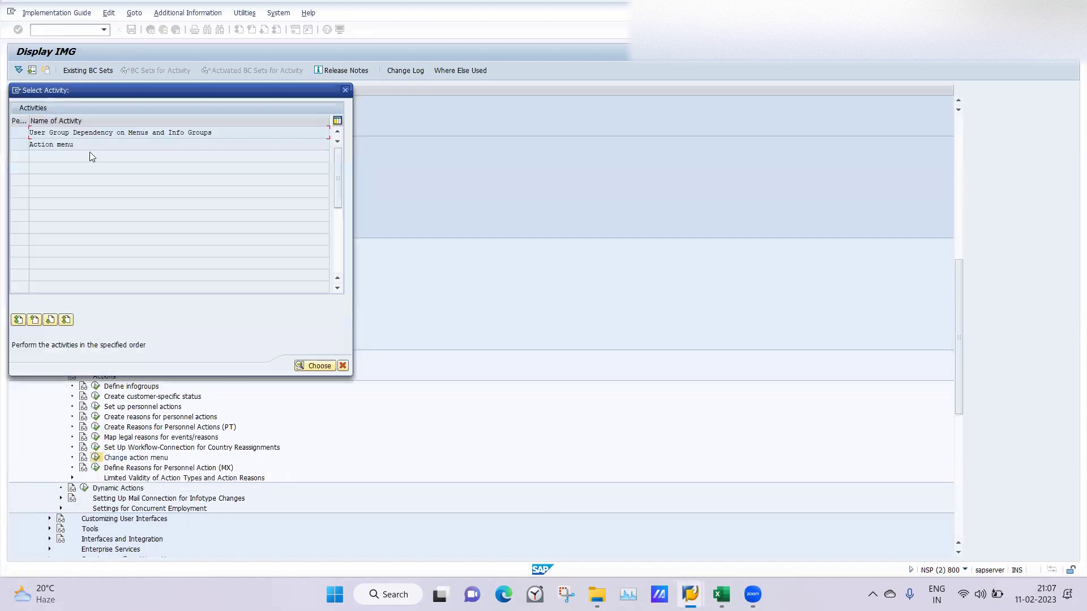
double_click(49, 145)
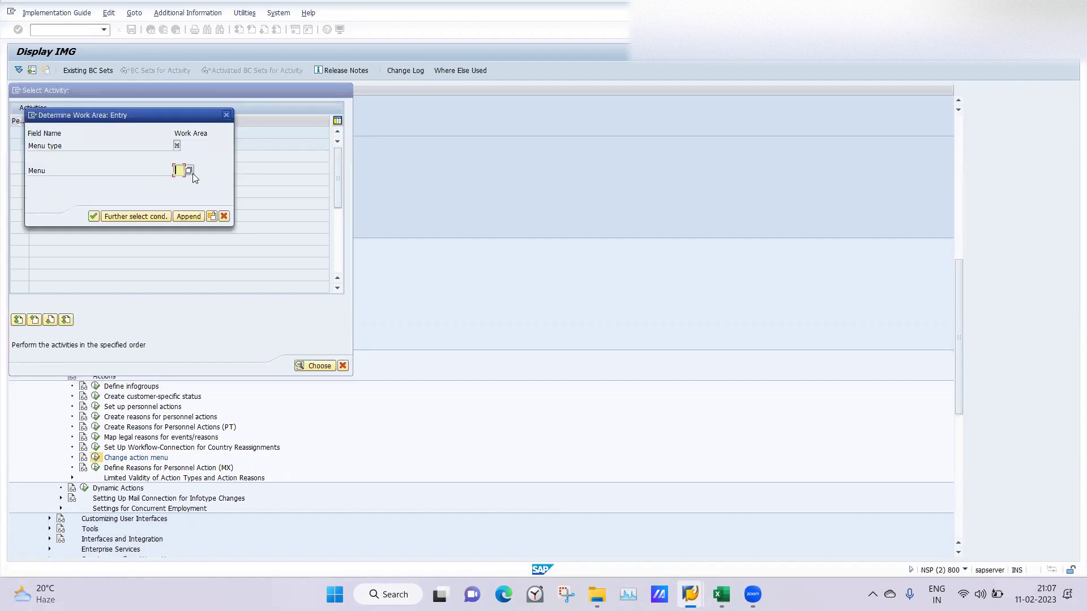
left_click(190, 170)
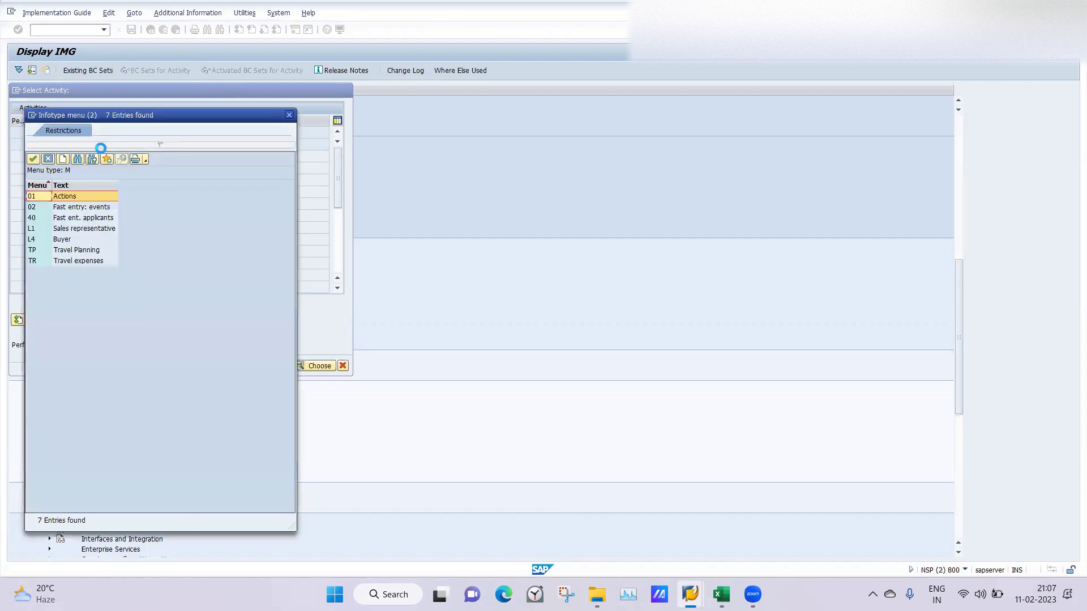
double_click(63, 198)
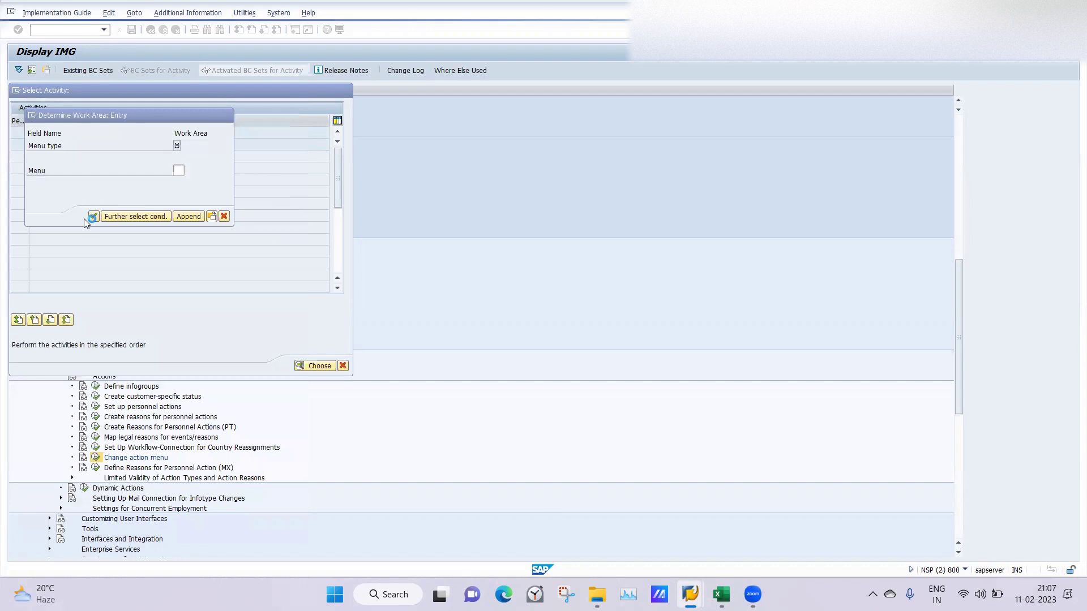
left_click(90, 216)
left_click(93, 216)
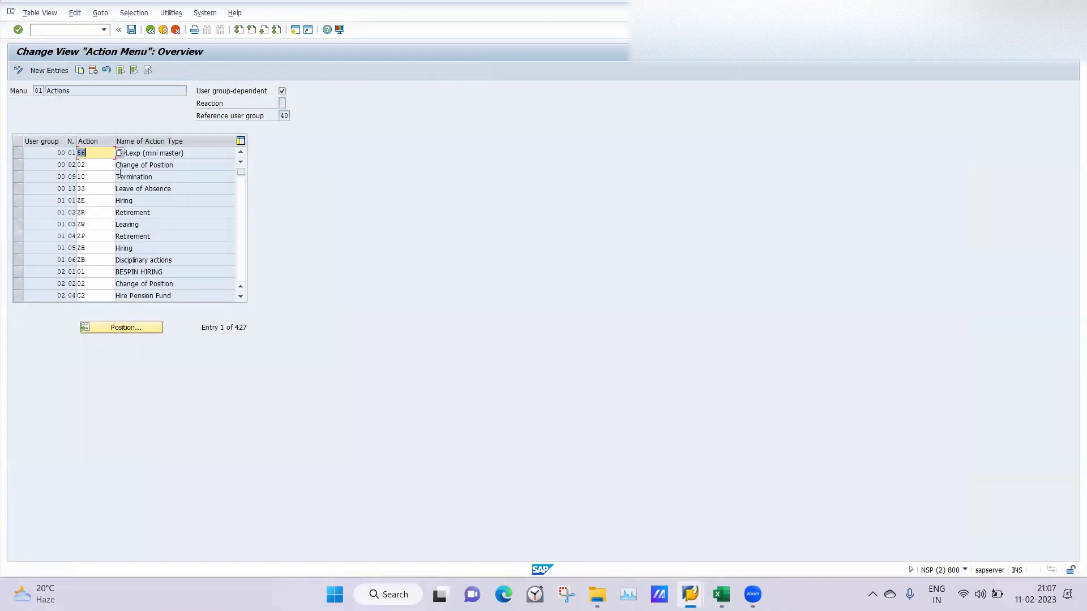
left_click(110, 173)
Step: Position to user group 40 entries, inspect the 22 LA Hire action, and leave the overview
left_click(114, 332)
type("0")
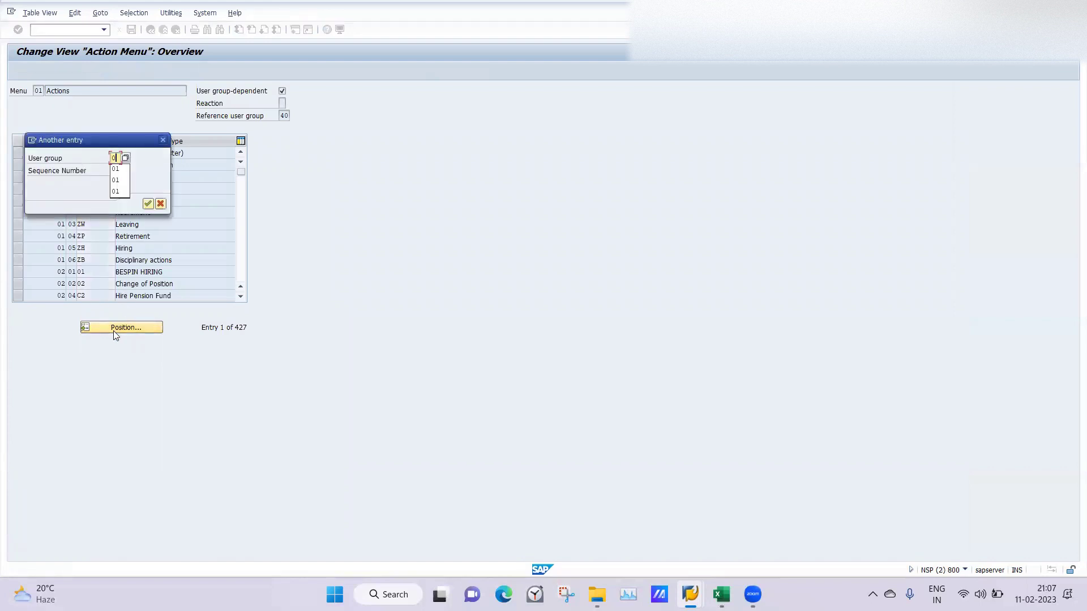
key("BackSpace")
type("40")
key("Return")
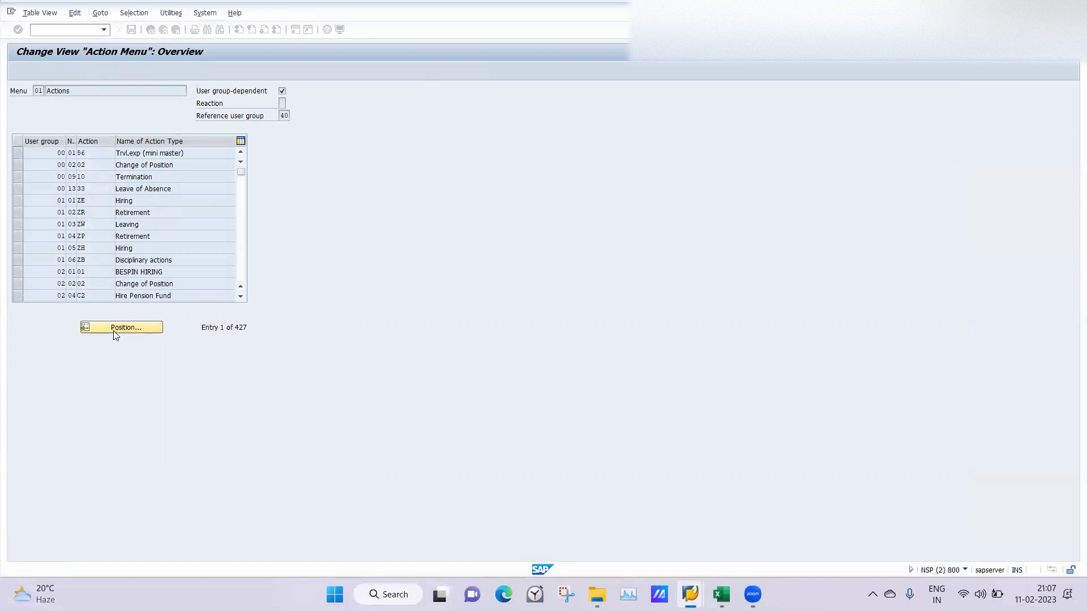
left_click(97, 168)
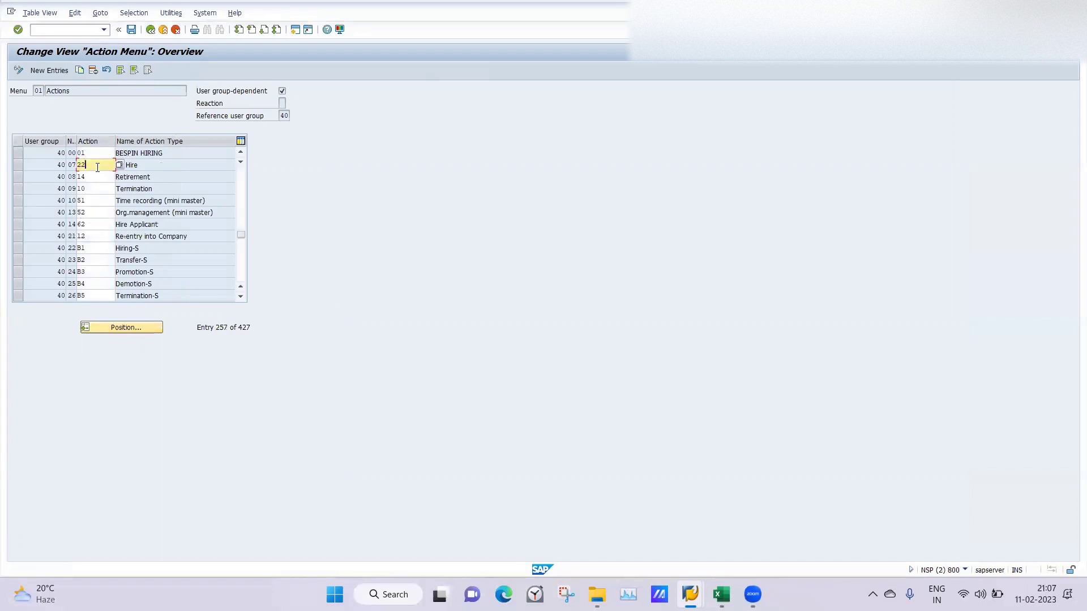
left_click(124, 203)
left_click(150, 31)
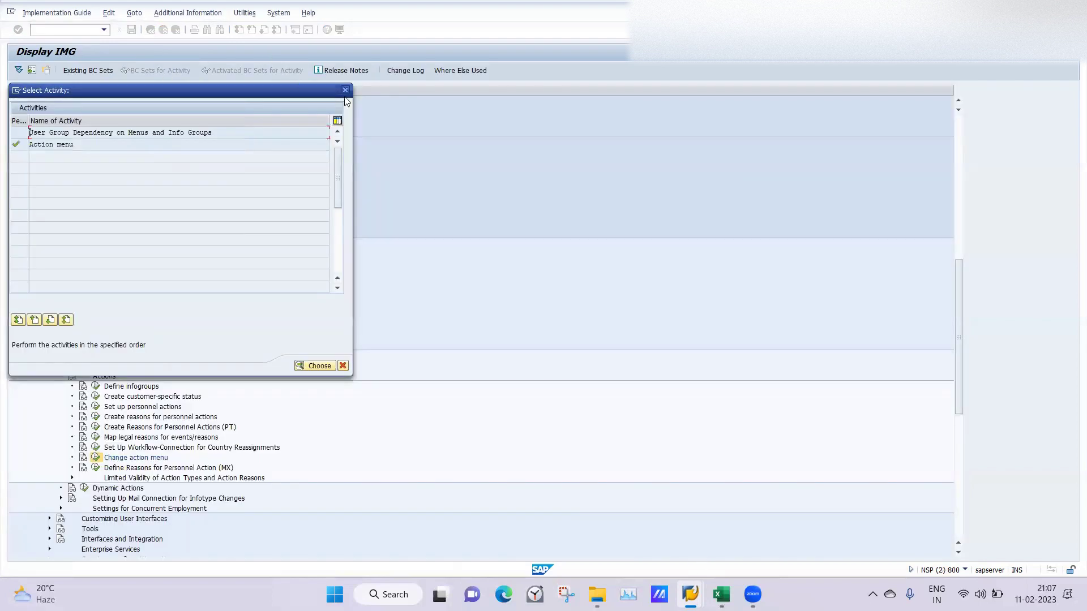
Step: Close the activity list, execute Define infogroups in the IMG tree, and bring up the Excel notes
left_click(345, 90)
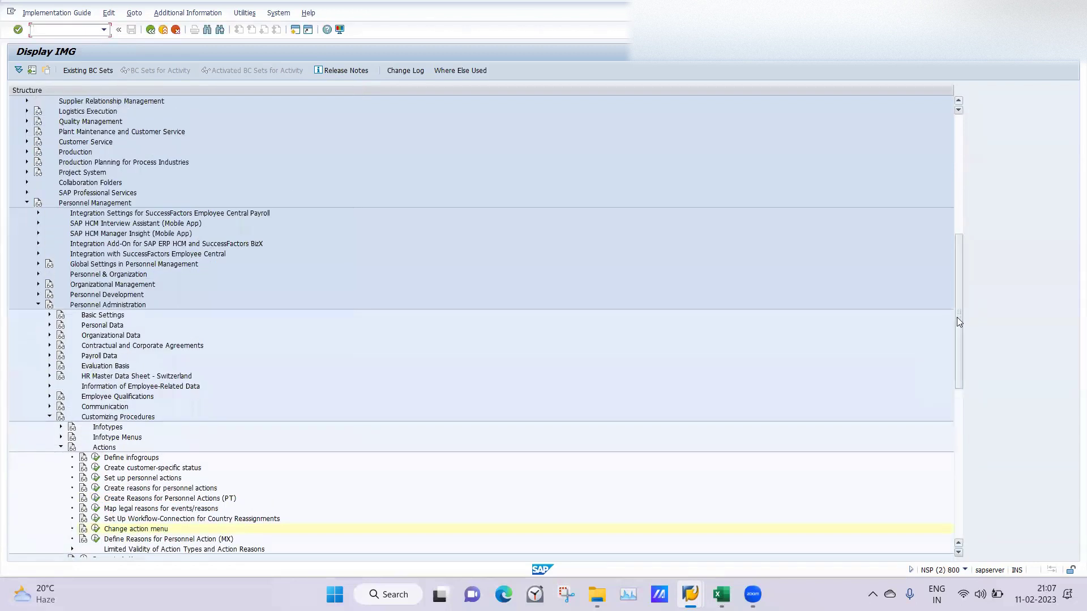
left_click_drag(957, 317, 959, 365)
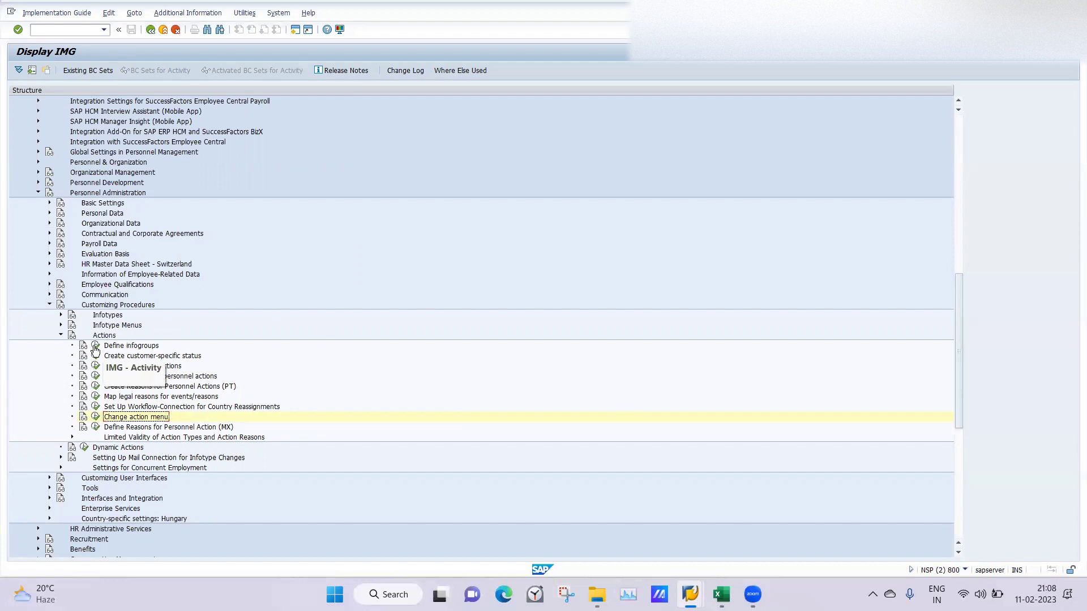
left_click(96, 347)
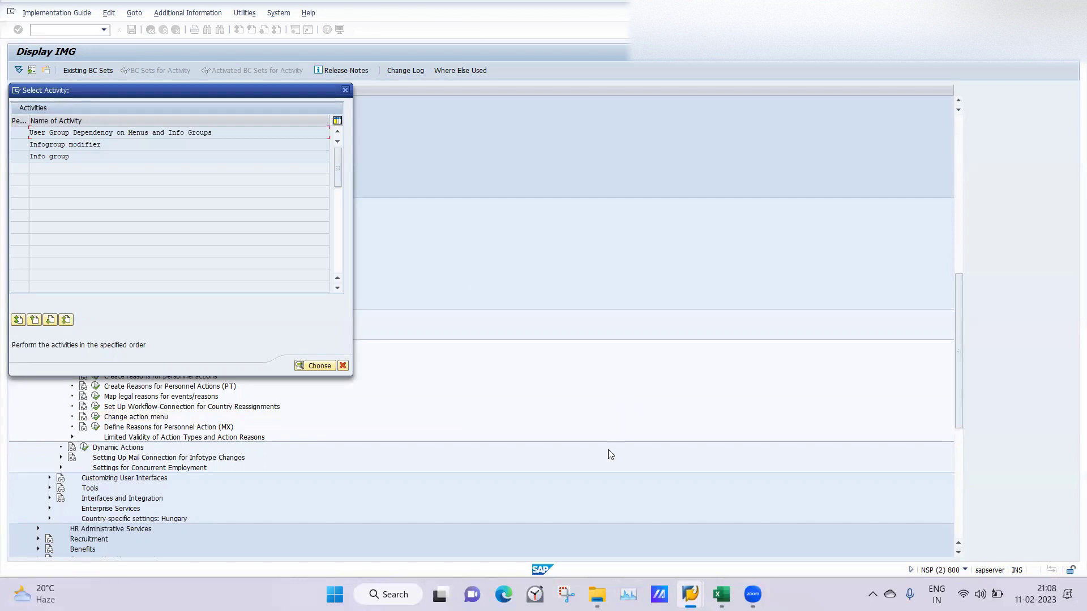
left_click(721, 594)
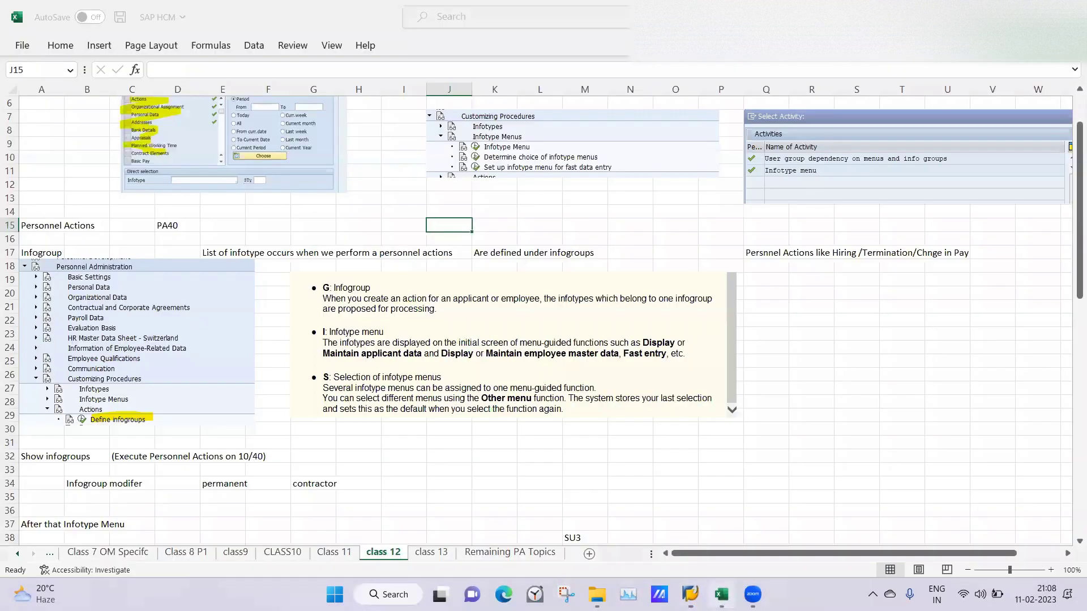
Step: Scroll Excel's class 12 notes to the IGLC/IGLP infogroup screenshots, then bring the SAP windows up
left_click(640, 321)
left_click_drag(1079, 291, 1053, 473)
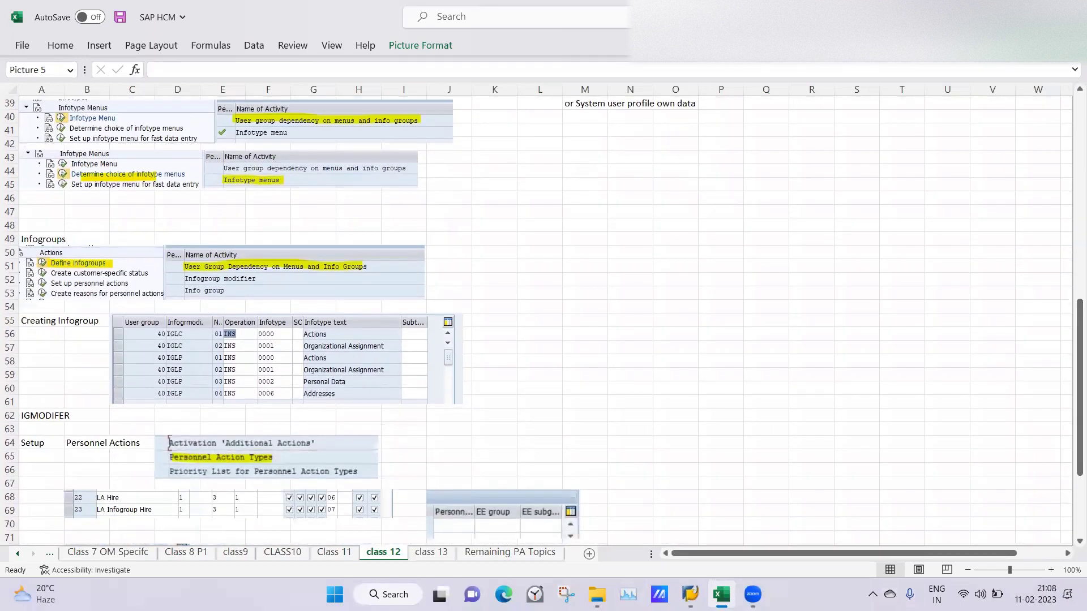
left_click(690, 594)
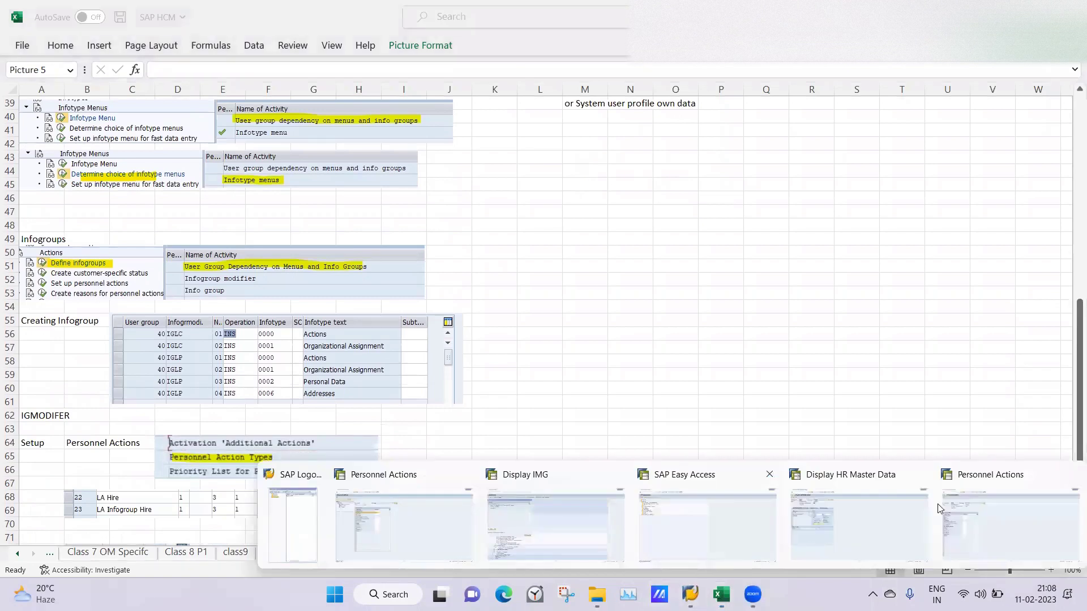
Step: Open User Group Dependency on Menus and Info Groups and add new entry LB with text 'LB Hire'
left_click(621, 536)
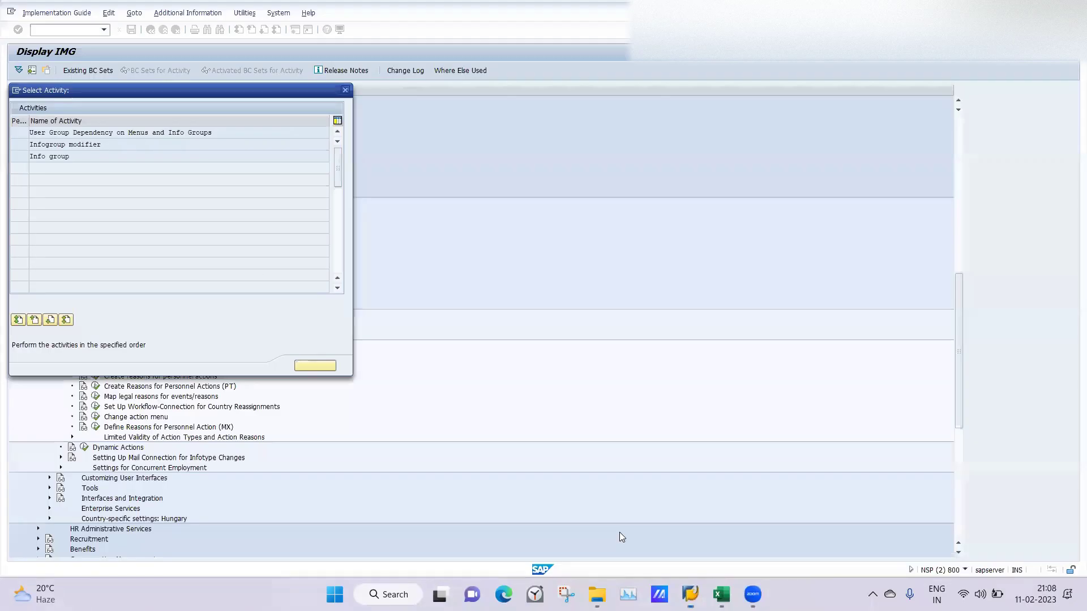
double_click(48, 133)
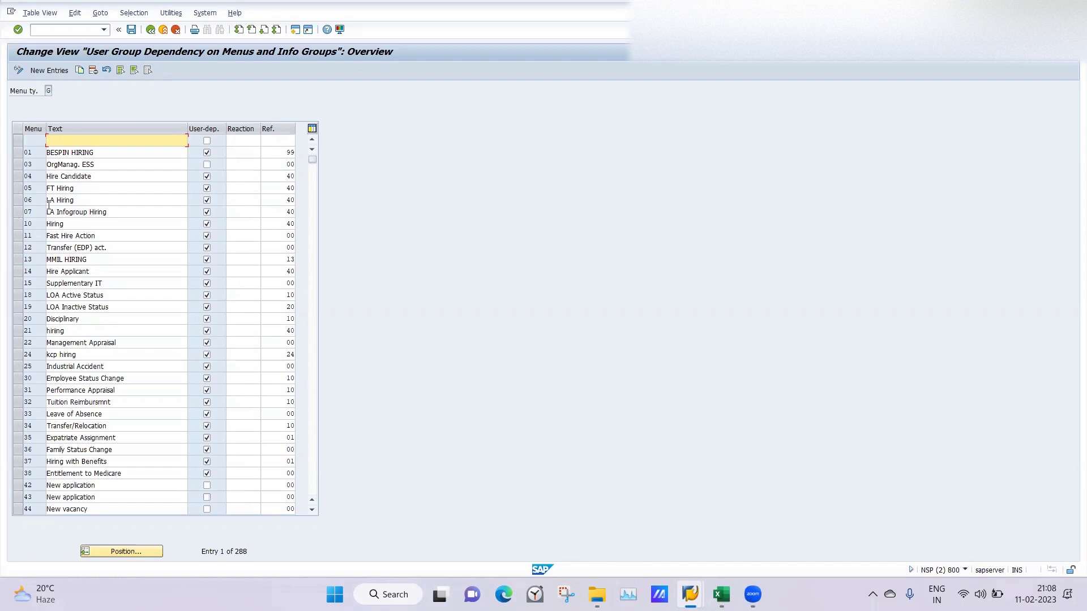
left_click(50, 71)
type("LB")
key("Tab")
type("LB h")
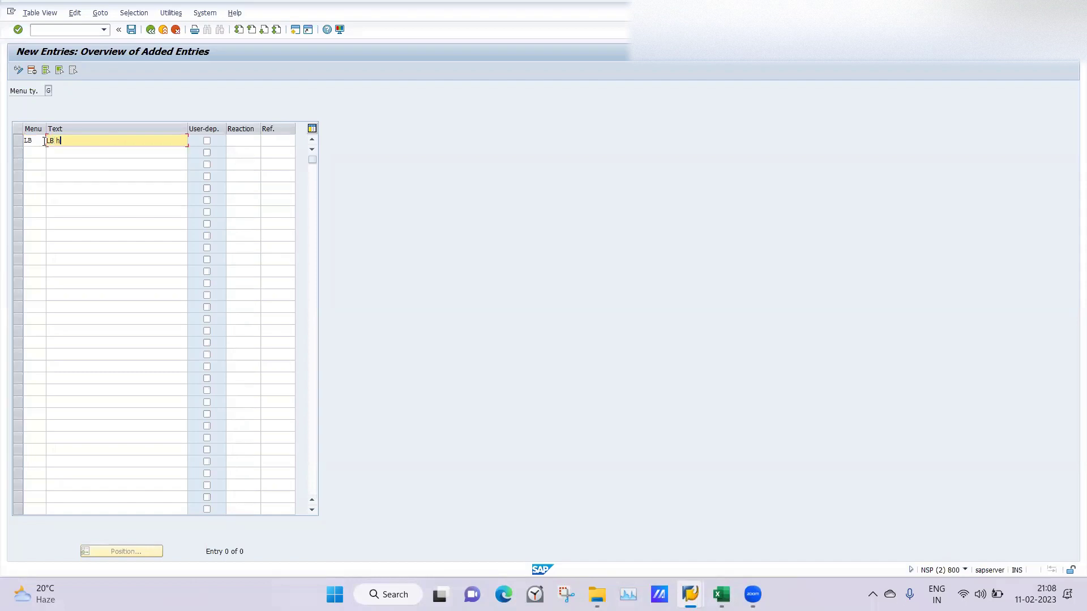
type("O=")
key("BackSpace")
key("BackSpace")
key("BackSpace")
type("Hire")
Step: Make LB user-group dependent with reference user group 40, then save under the customizing request
left_click(207, 142)
left_click(284, 146)
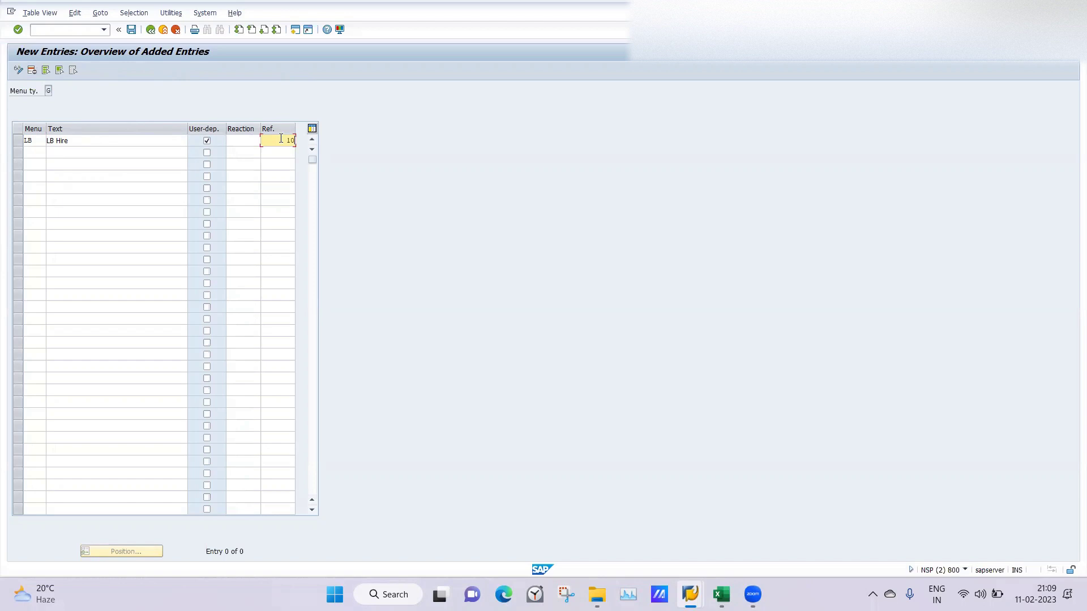
key("BackSpace")
type("40")
key("Return")
left_click(131, 30)
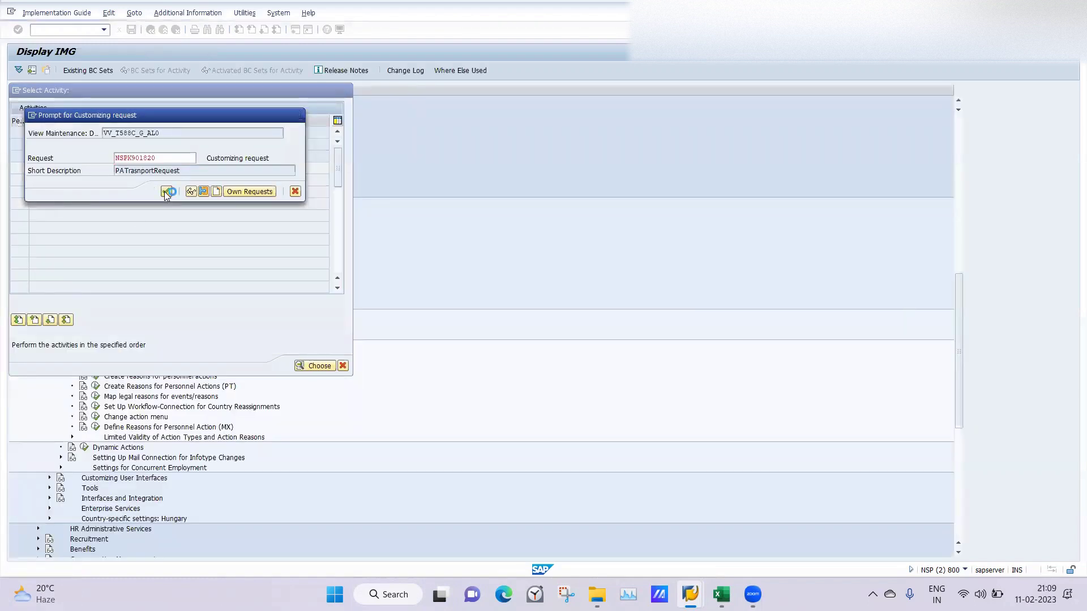
left_click(167, 192)
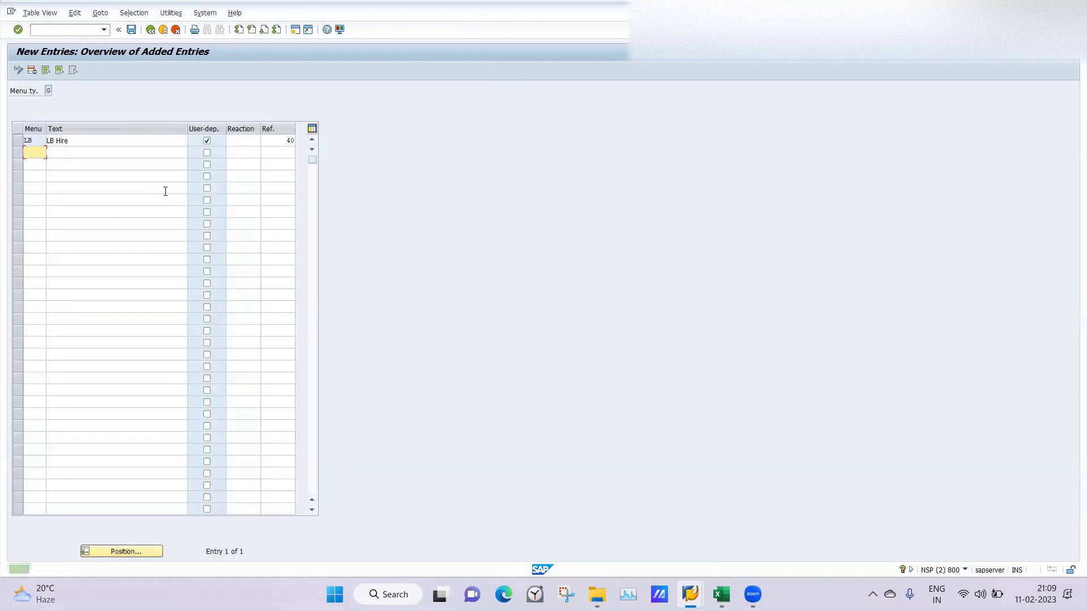
left_click(149, 30)
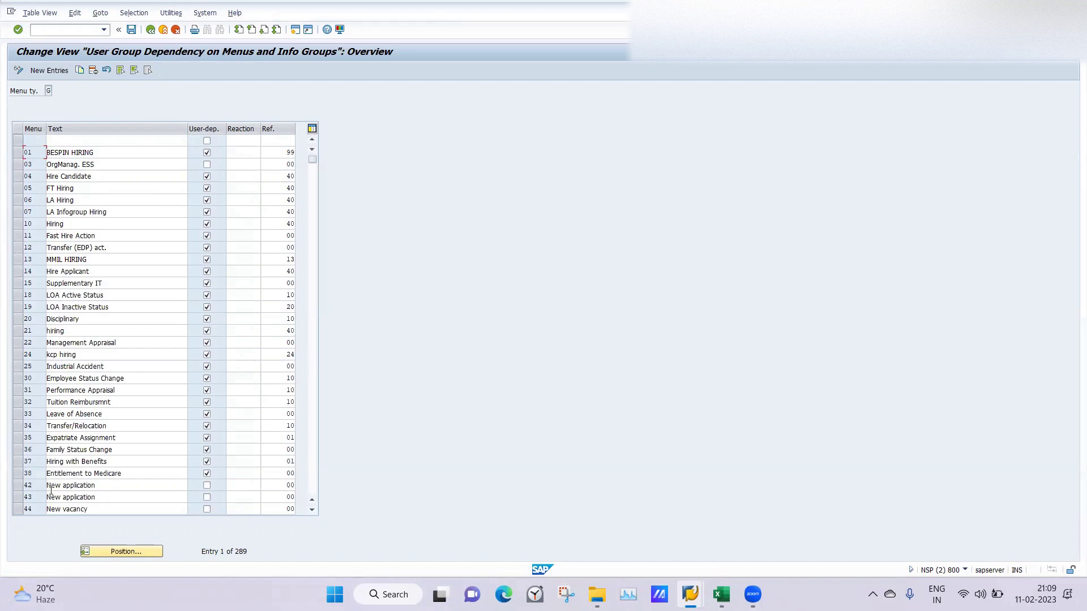
Step: Jump to entry LB in the infogroup list to verify it, then return to the infogroup activities
left_click(139, 548)
type("LB")
key("Return")
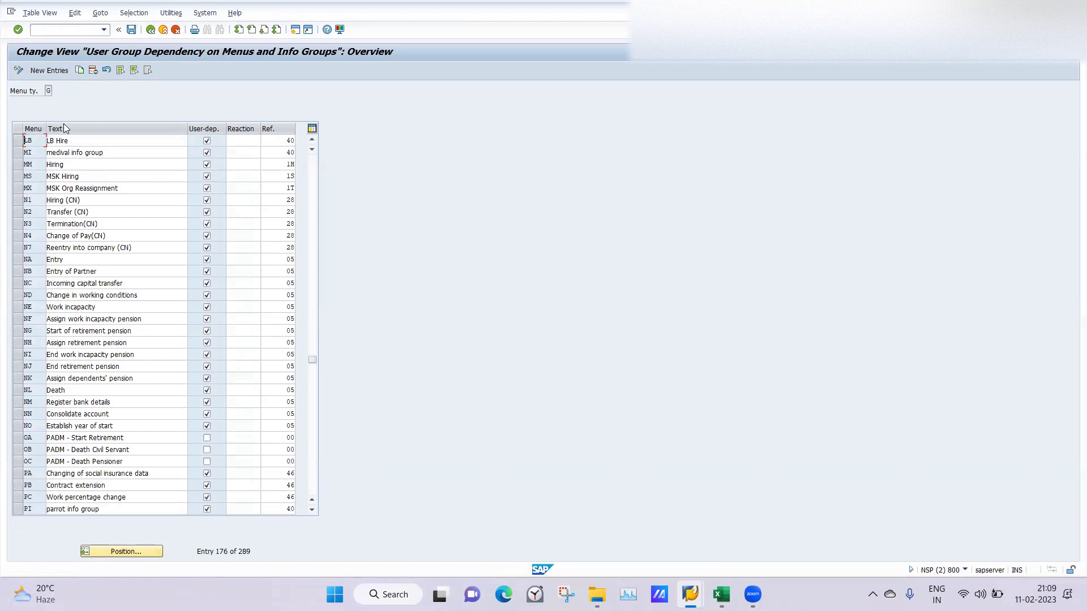
left_click(150, 30)
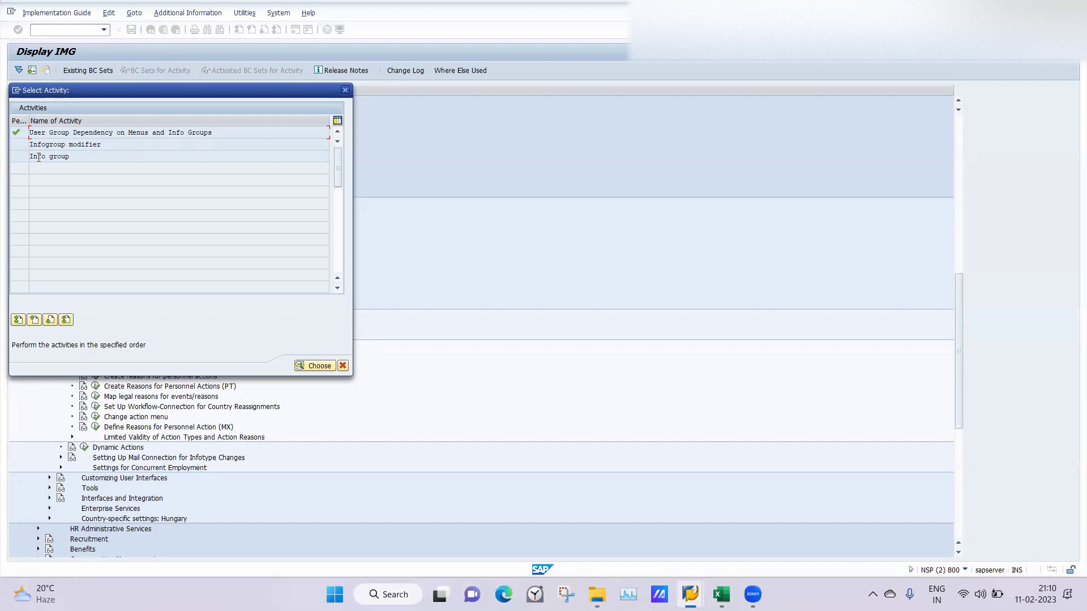
Step: Open the Info group activity and pick LB from the 289-infogroup list as the work area
double_click(37, 157)
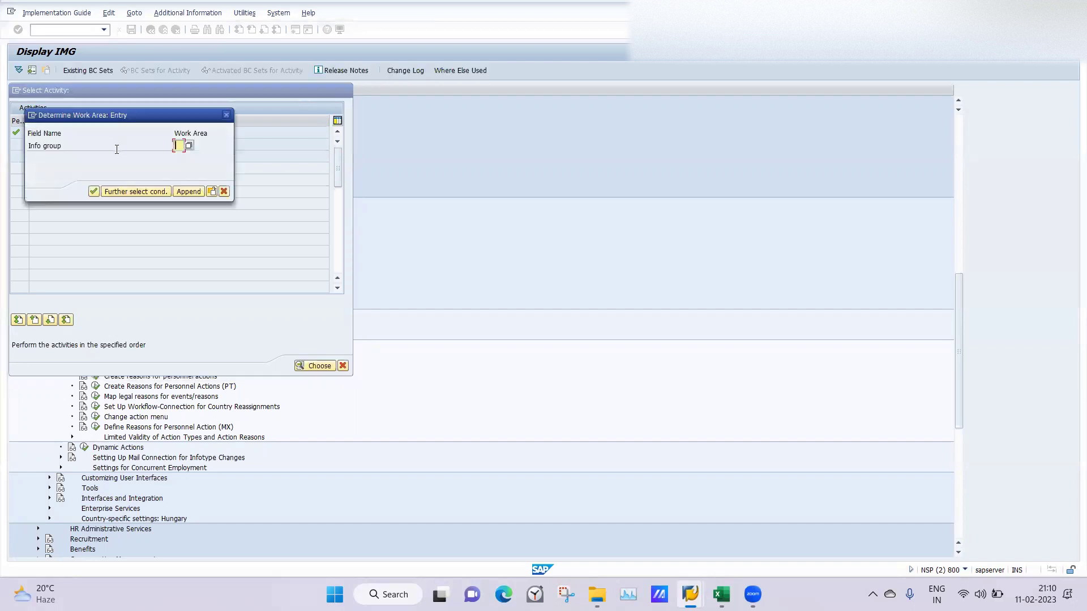
left_click(189, 146)
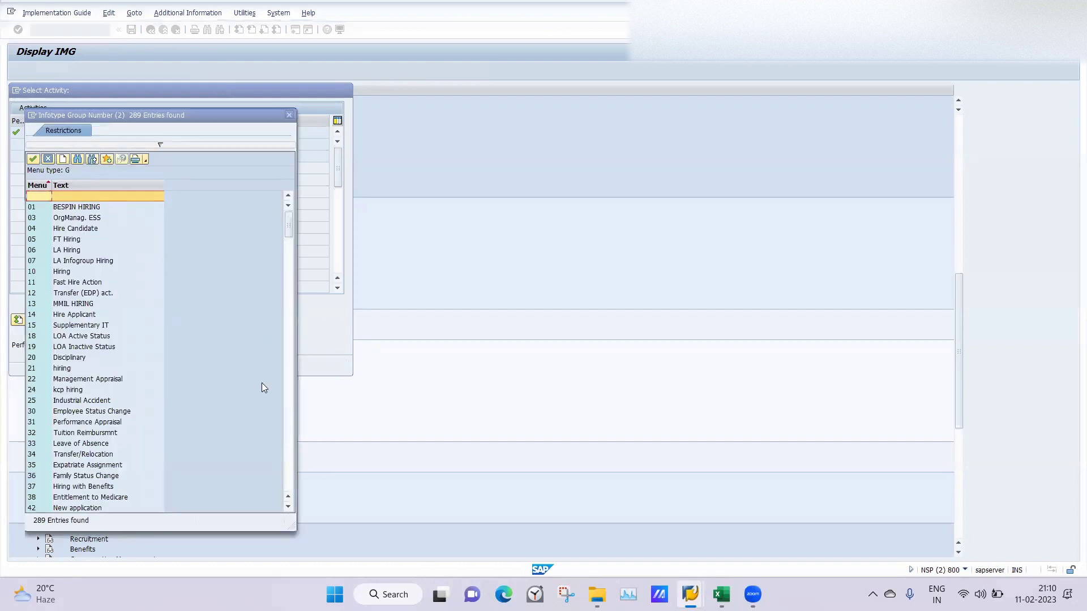
left_click(289, 435)
left_click(289, 436)
left_click(289, 436)
left_click(288, 435)
left_click(288, 436)
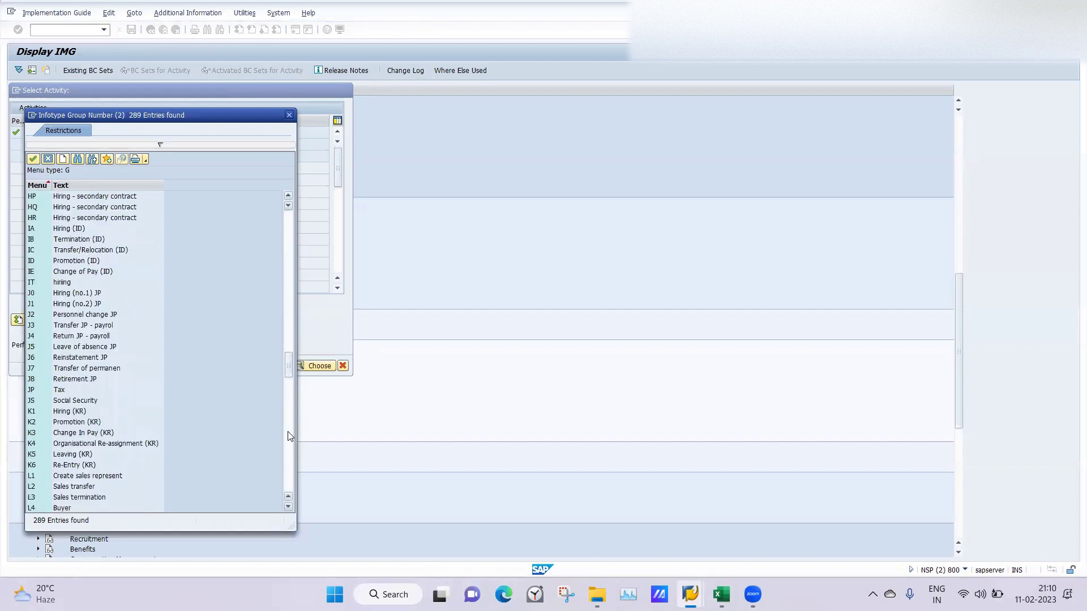
left_click(288, 436)
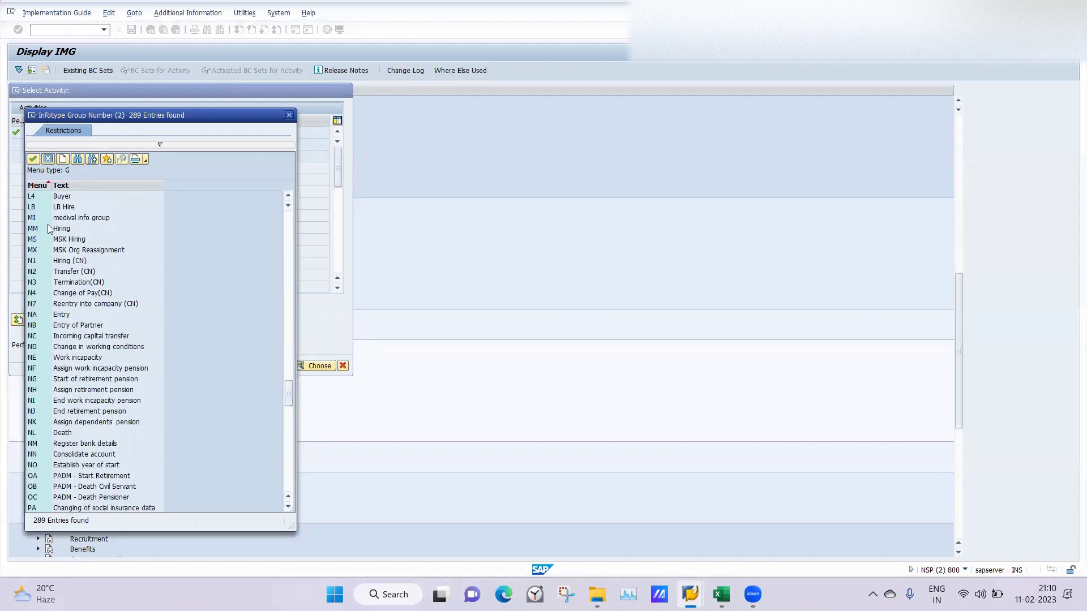
left_click(63, 207)
double_click(63, 207)
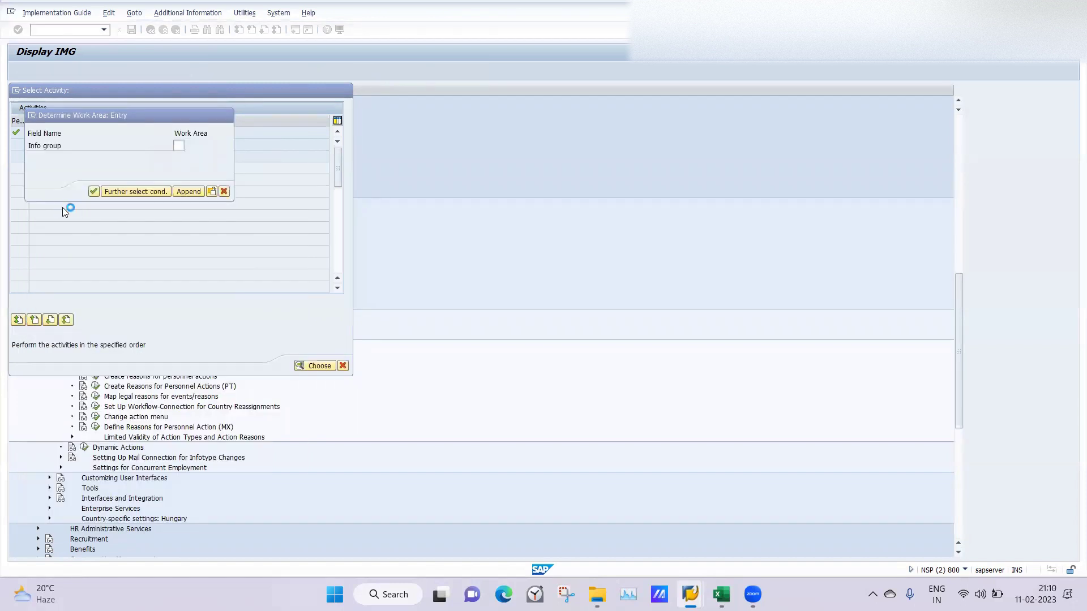
Step: Start a new LB Hire row with user group 40 and sequence number 1
left_click(94, 193)
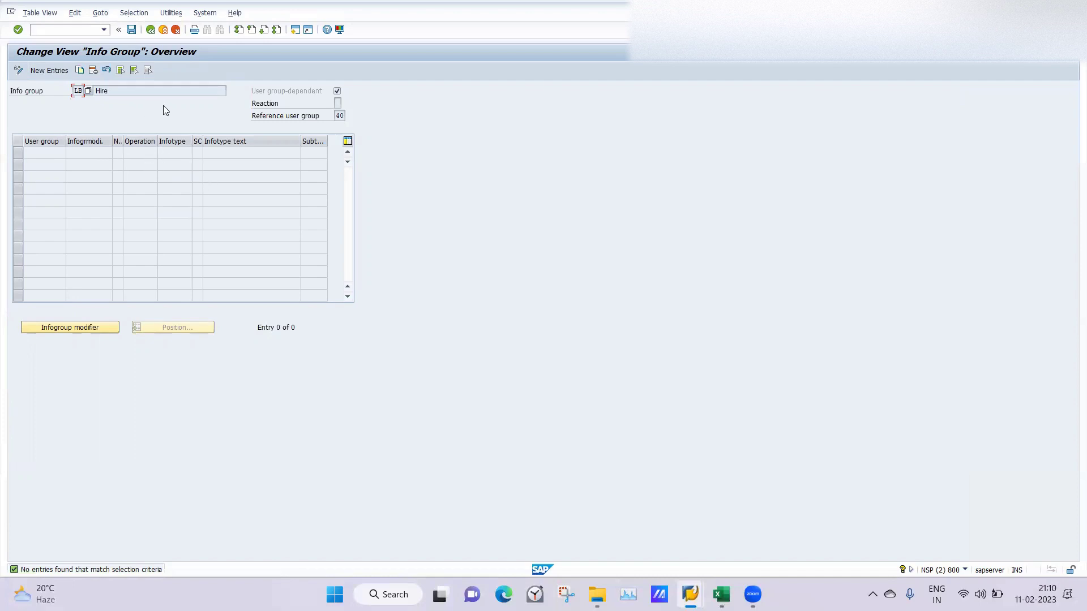
left_click(48, 74)
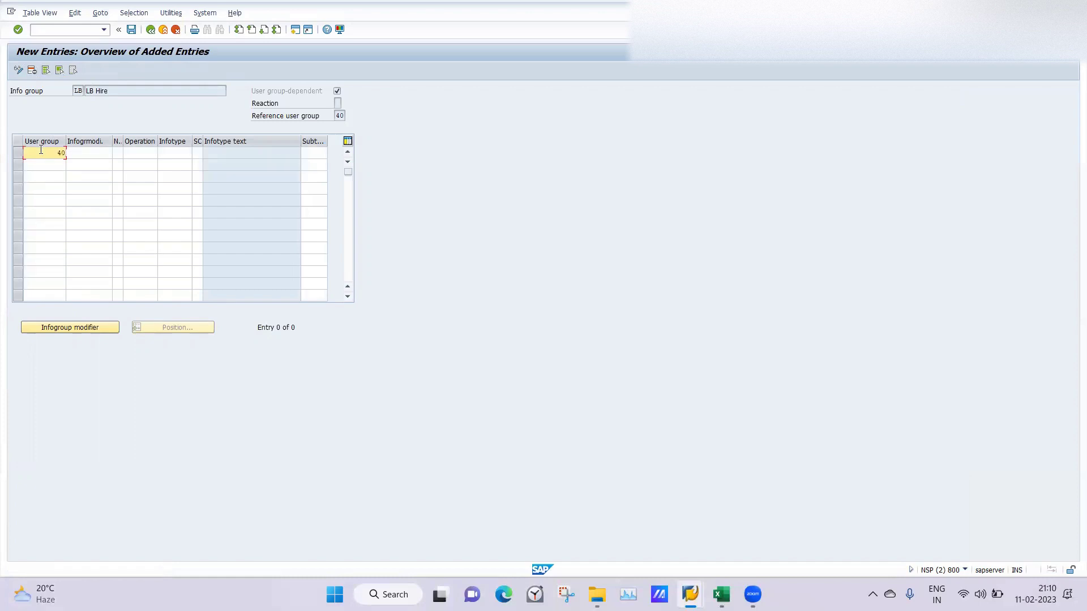
key("Tab")
key("Tab")
left_click_drag(122, 141, 135, 141)
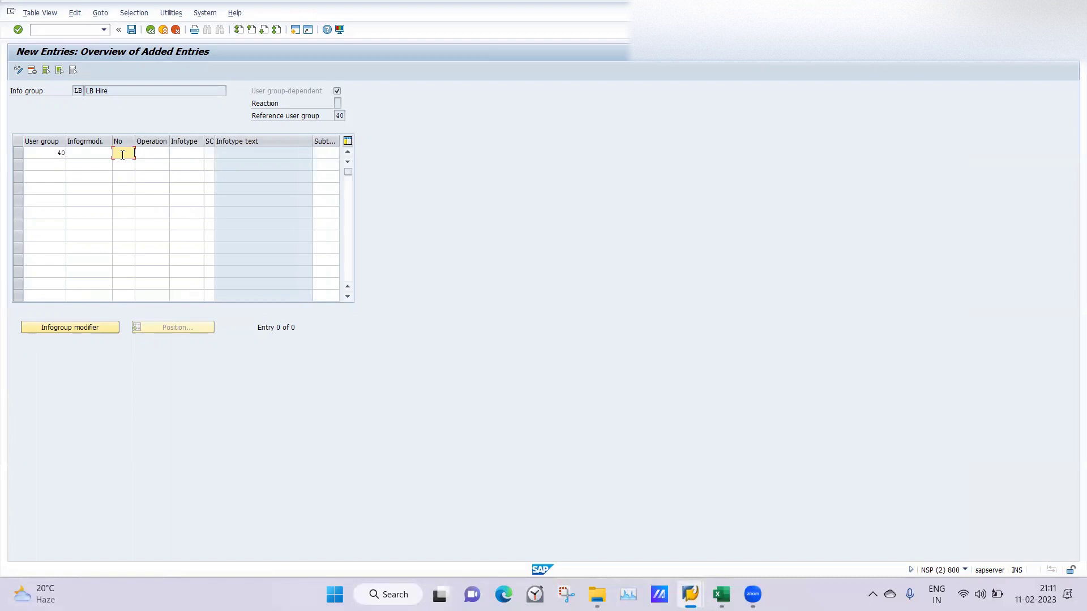
key("F1")
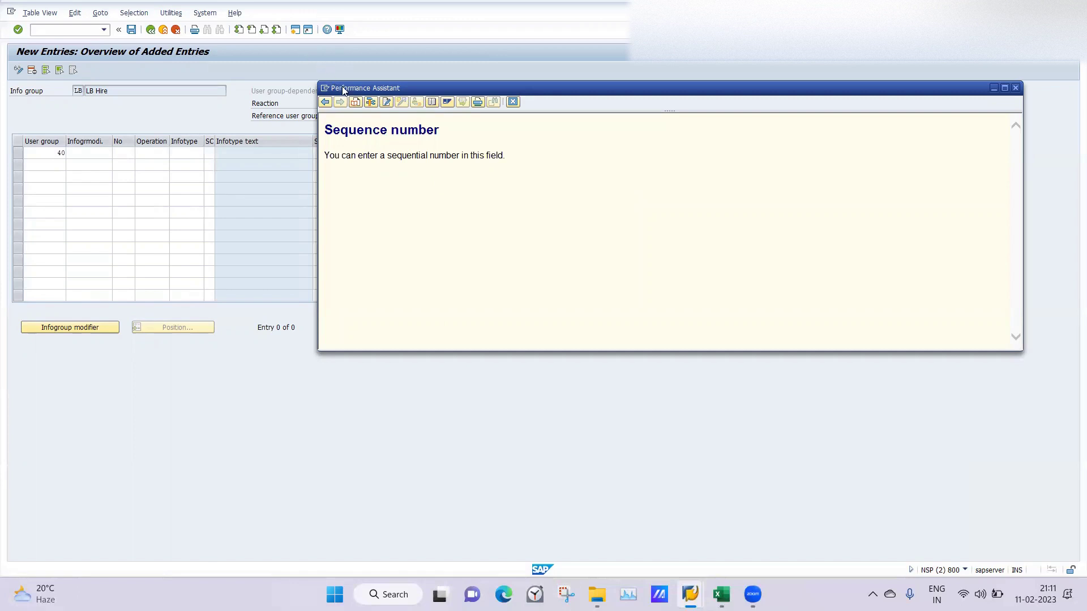
left_click_drag(342, 87, 341, 180)
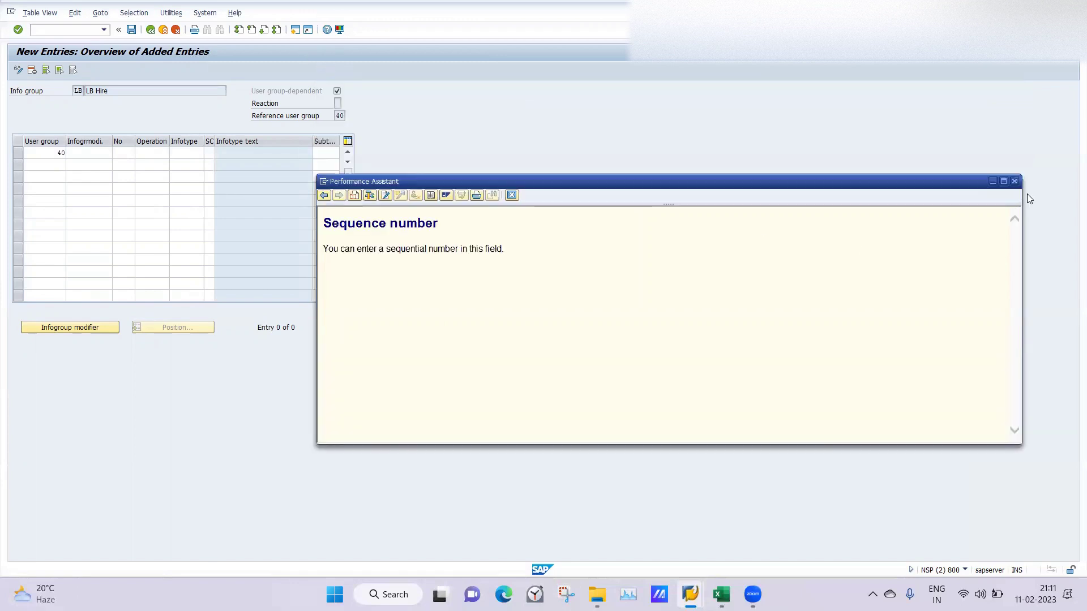
left_click(1013, 181)
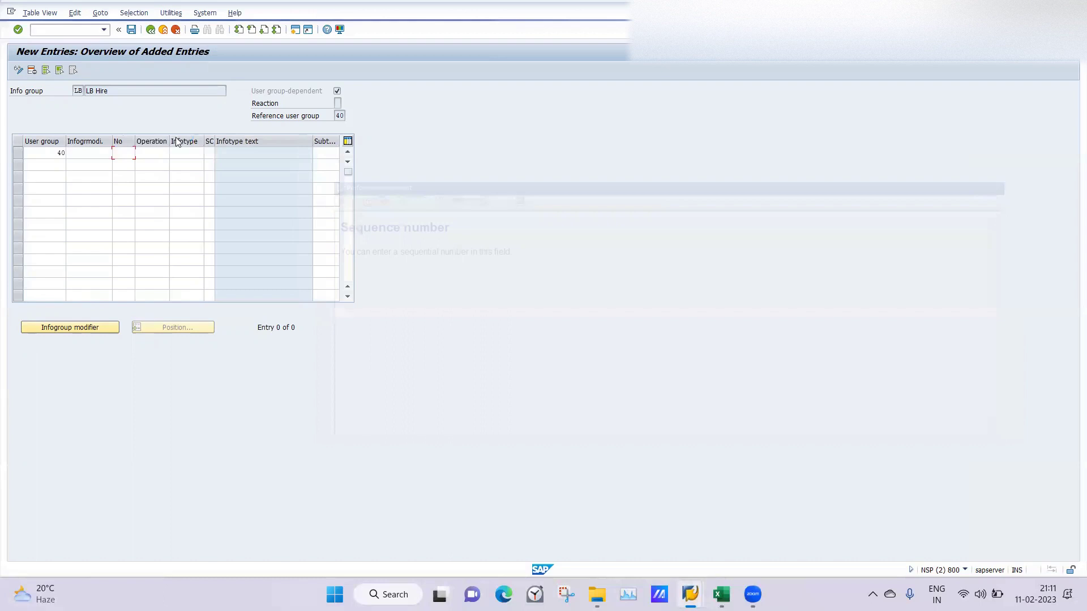
left_click(123, 153)
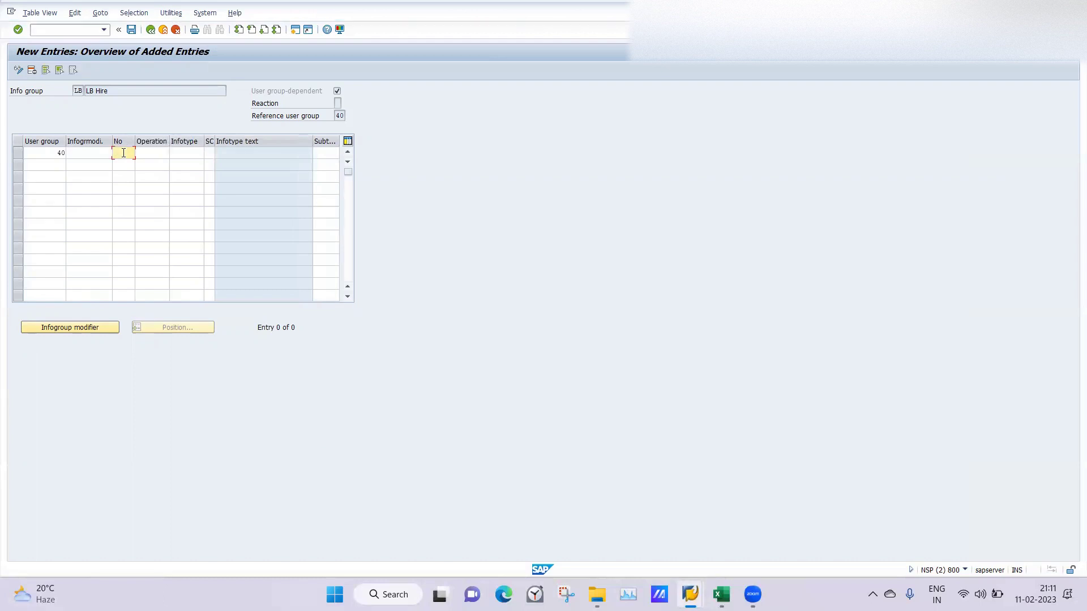
key("Tab")
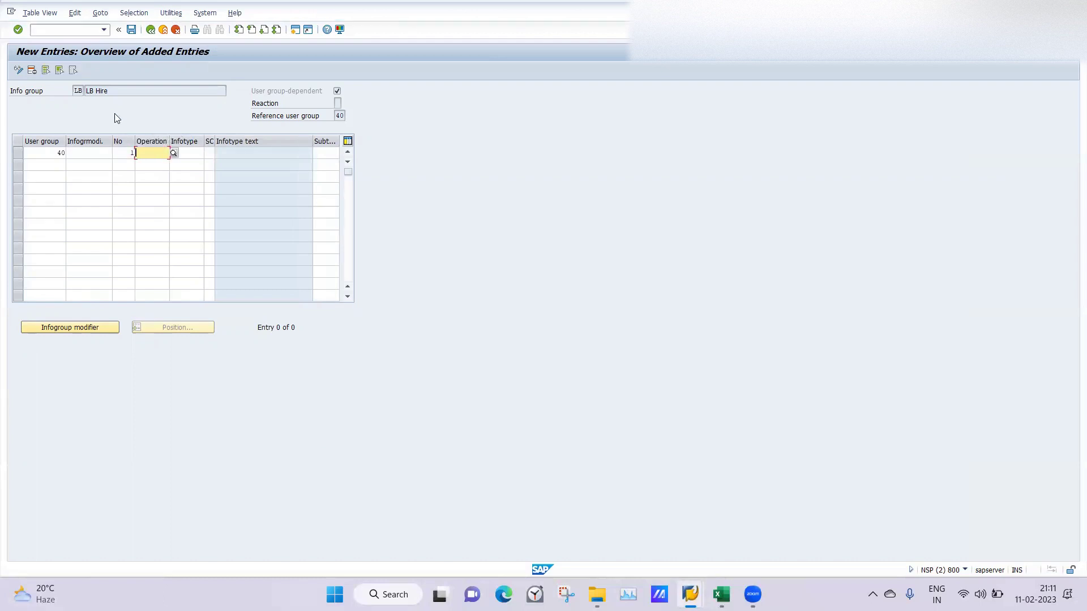
Step: Set row 1's operation to INS (Create) and its infotype to 0000
left_click(173, 153)
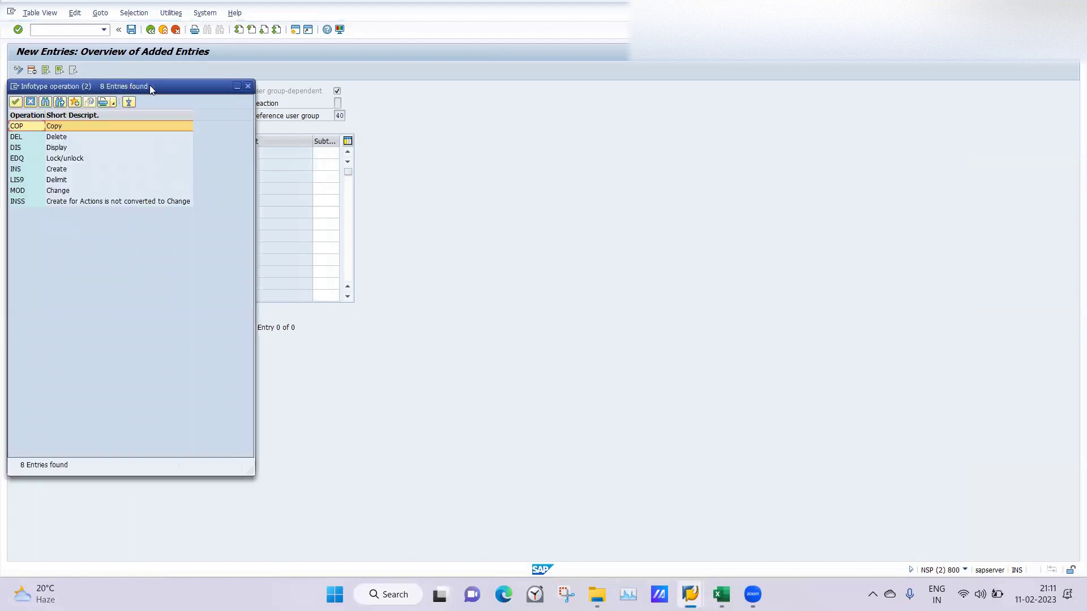
left_click_drag(151, 89, 537, 154)
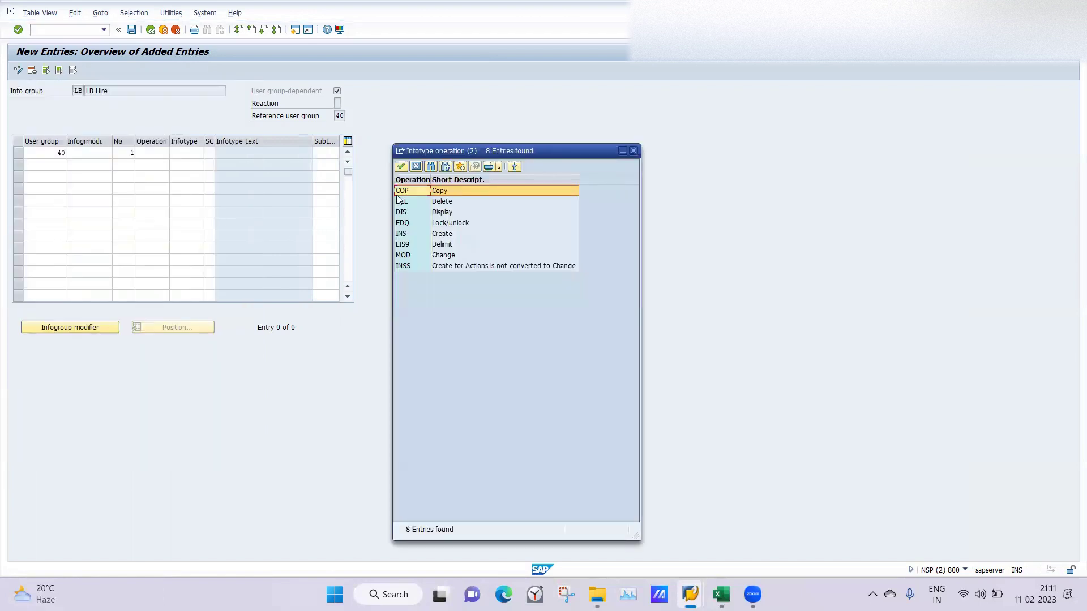
left_click(401, 234)
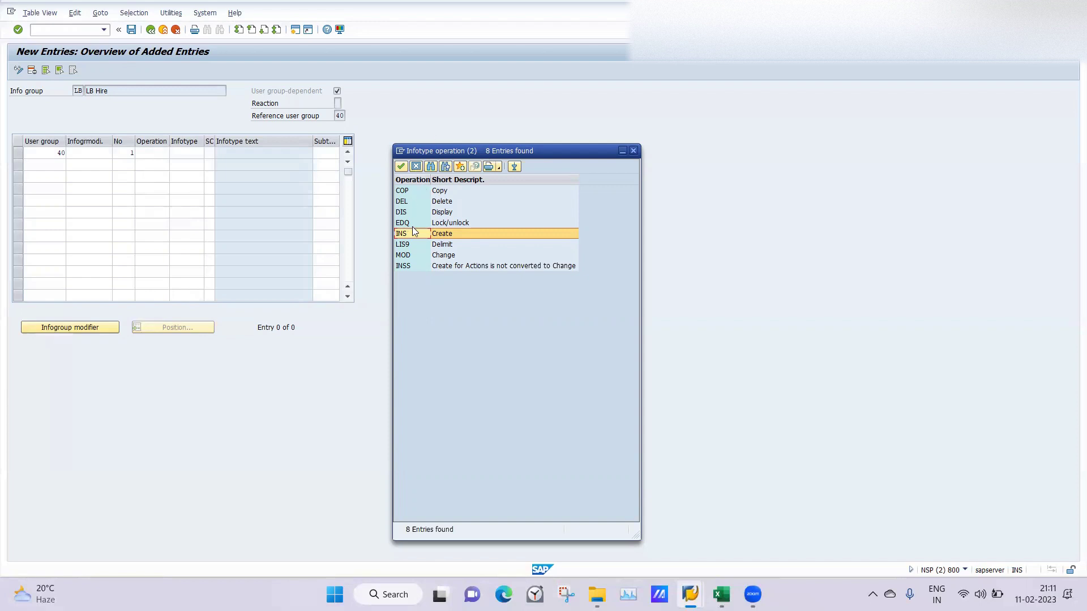
double_click(400, 234)
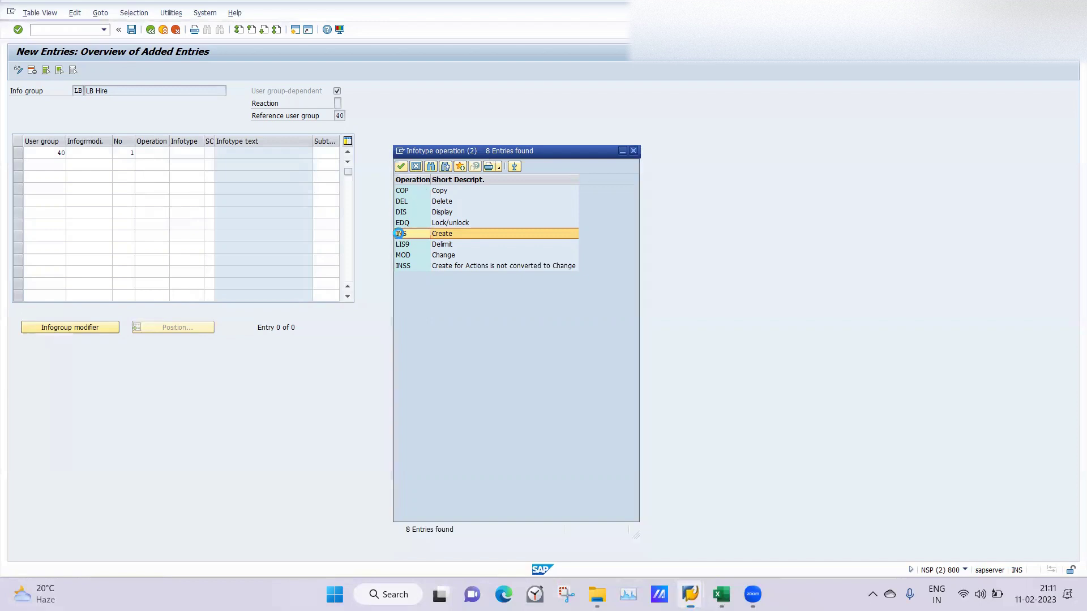
left_click(189, 152)
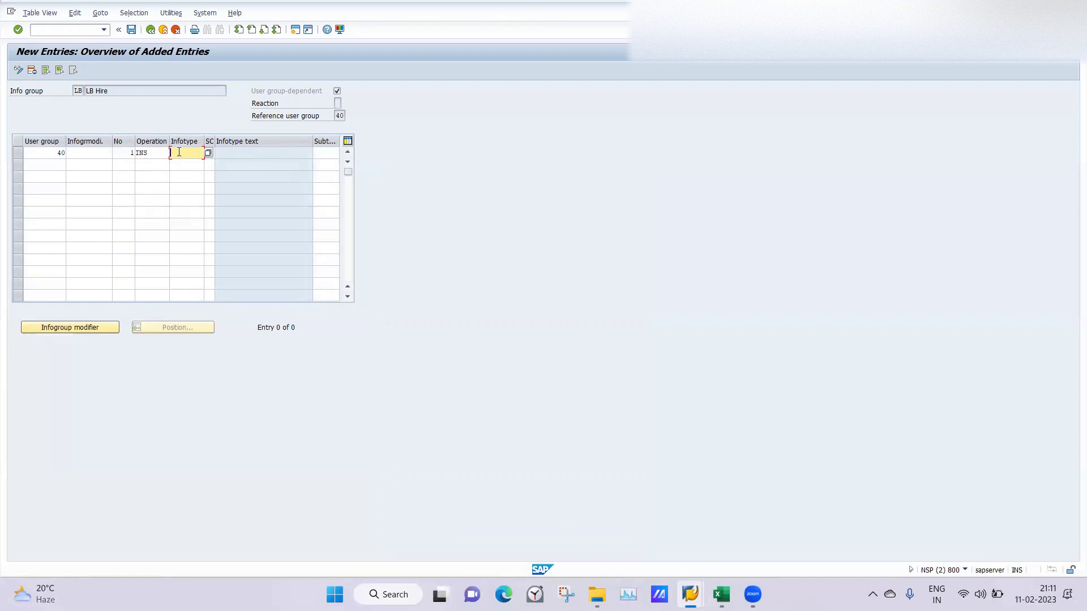
type("0000")
key("Tab")
key("F1")
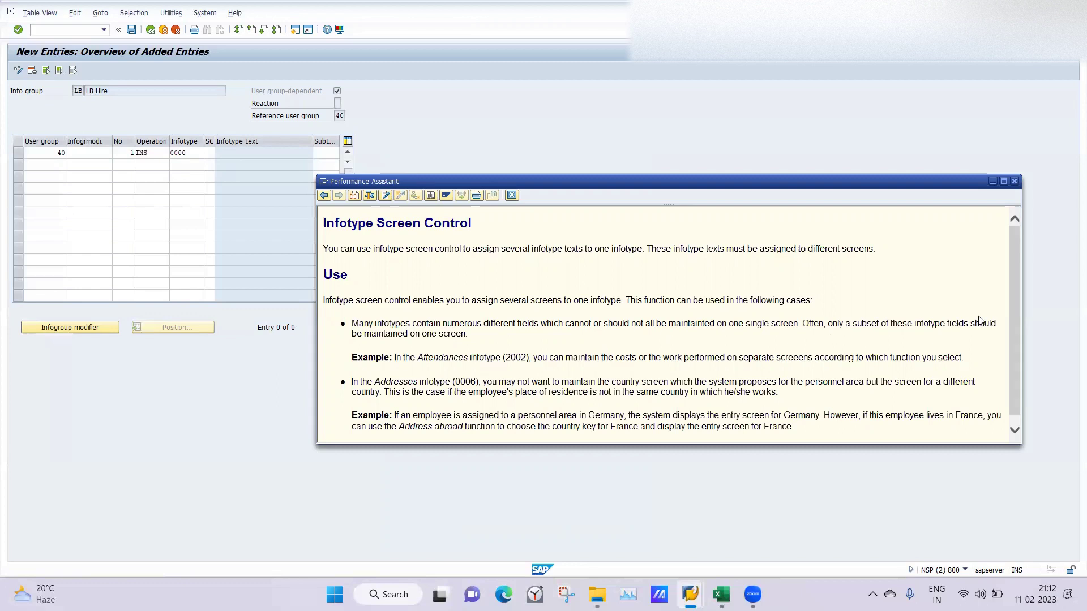
left_click_drag(1007, 321, 1017, 356)
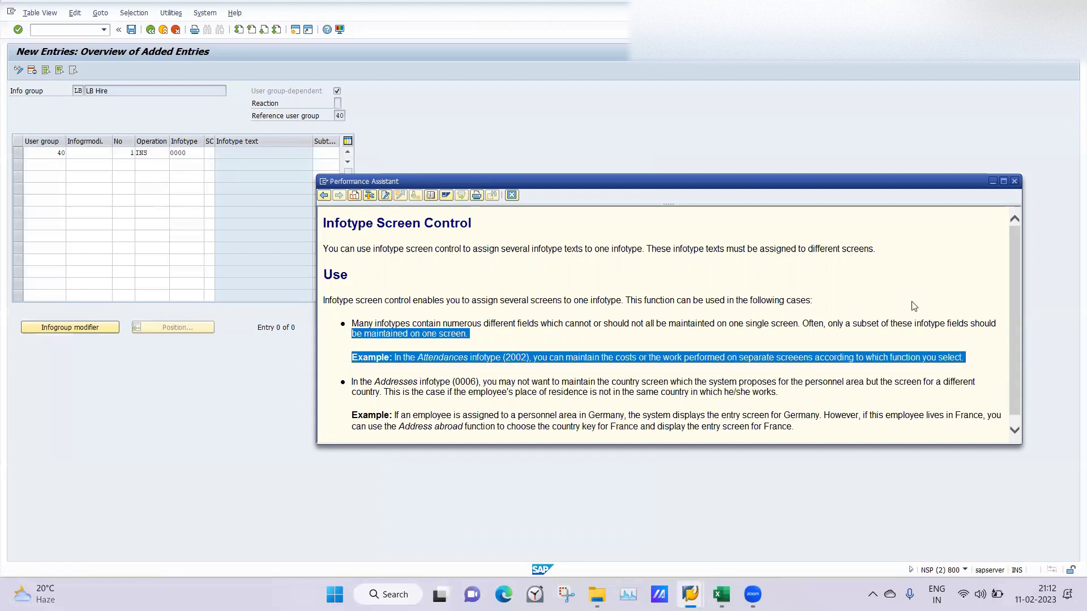
left_click(733, 270)
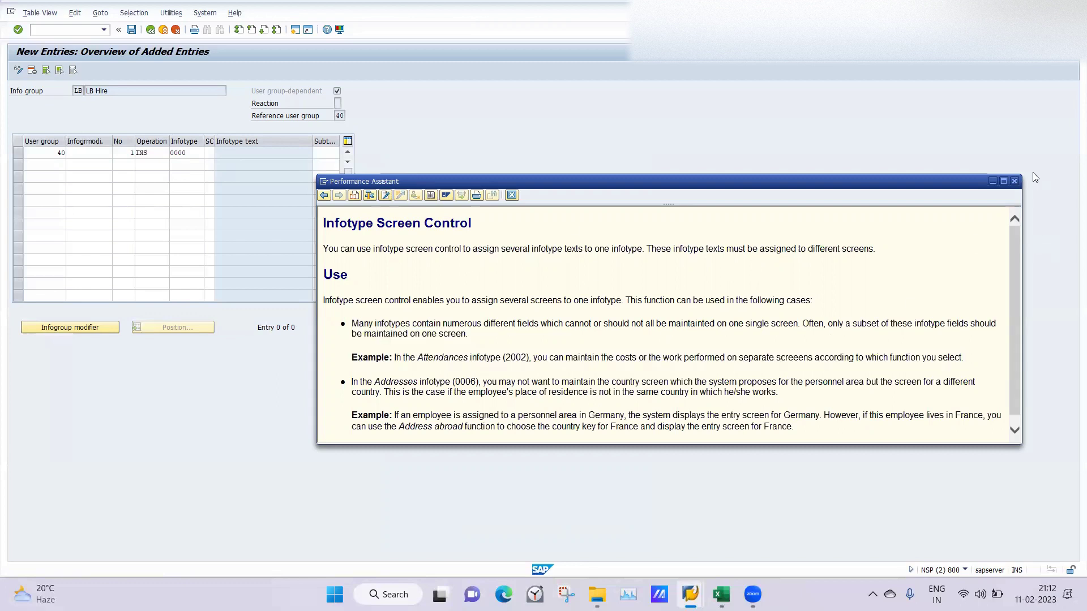
left_click(1013, 181)
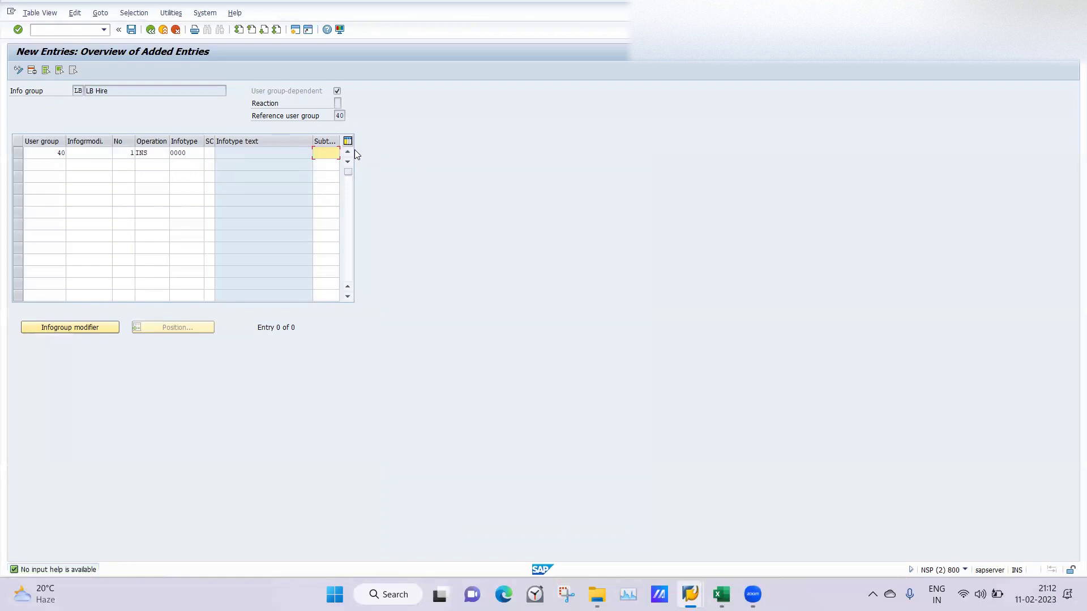
Step: Fill row 2 with user group 40, number 2, operation INS and infotype 0001
left_click(46, 167)
key("Tab")
key("Tab")
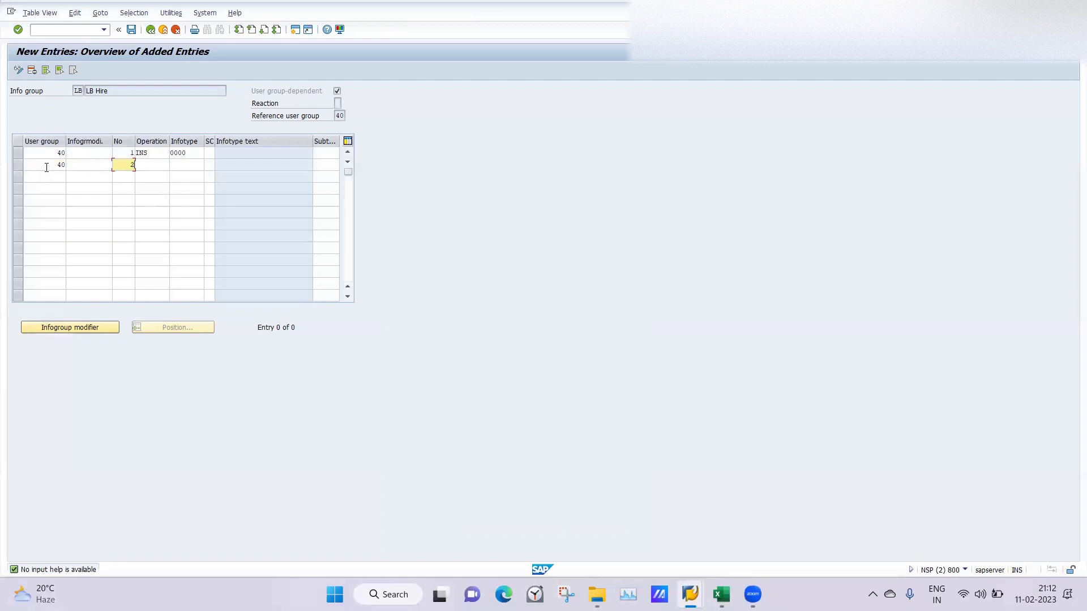
key("Tab")
type("IN")
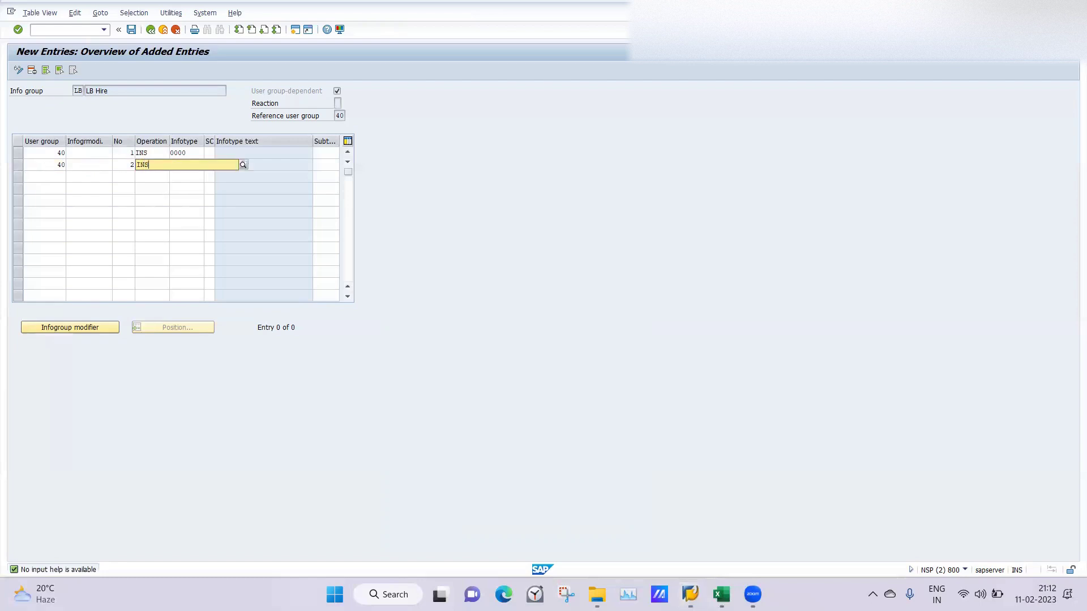
key("BackSpace")
key("BackSpace")
key("BackSpace")
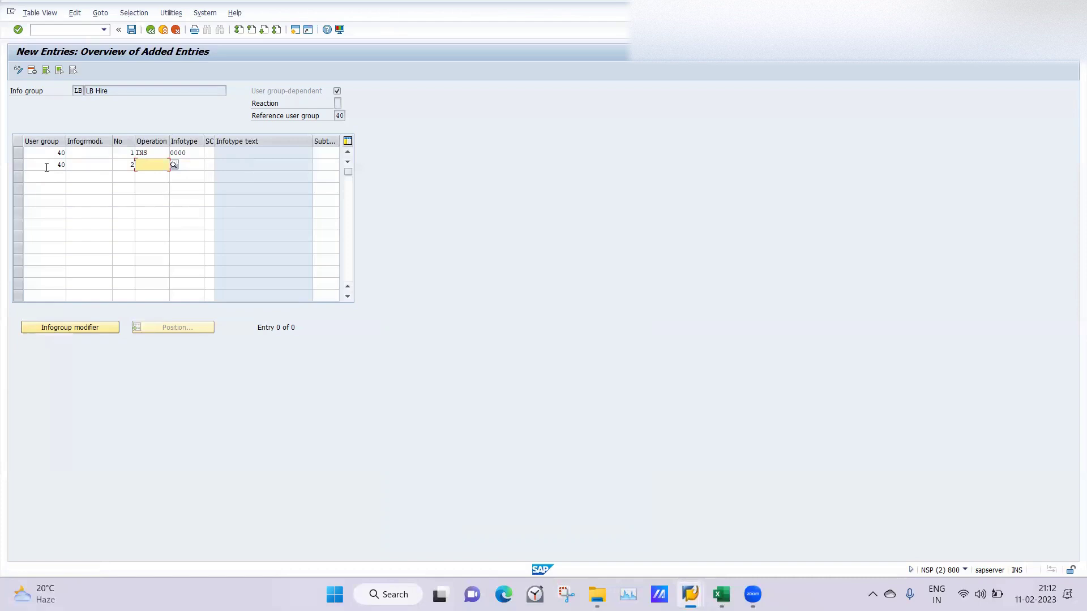
type("INS")
key("Return")
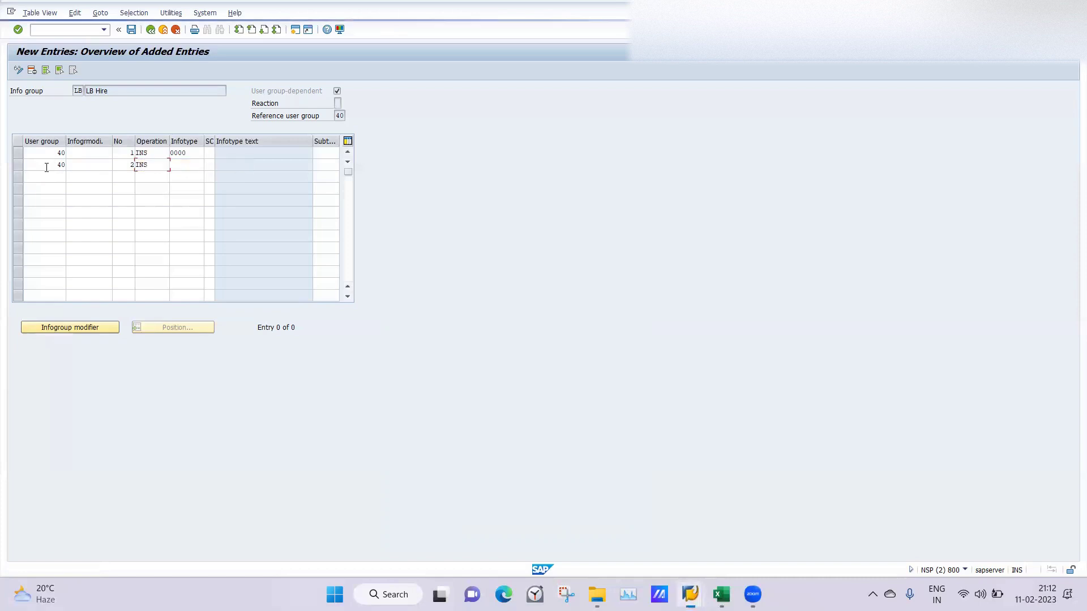
type("INS")
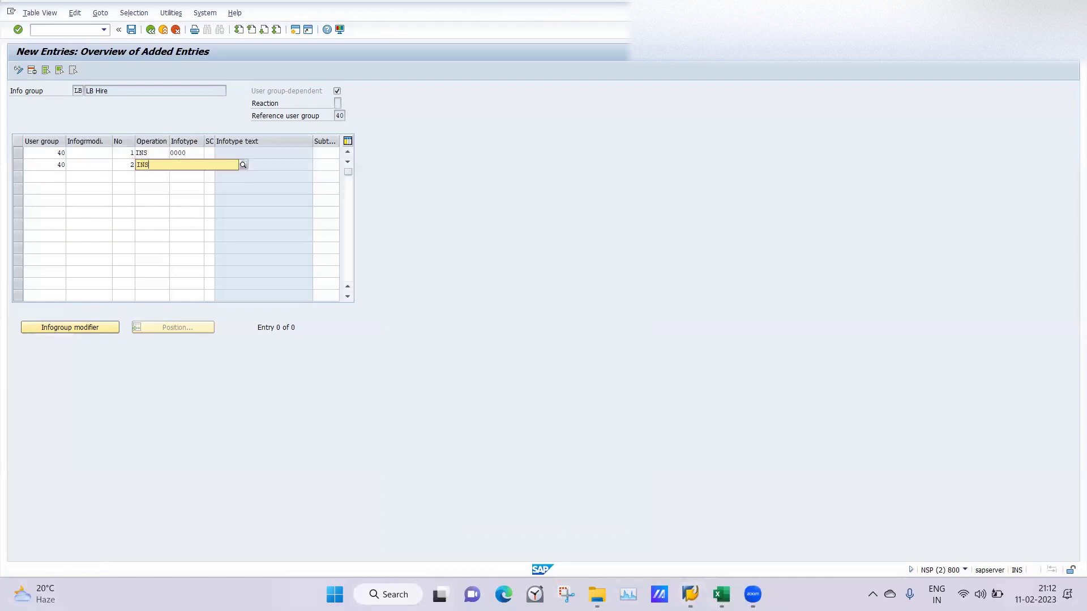
key("Return")
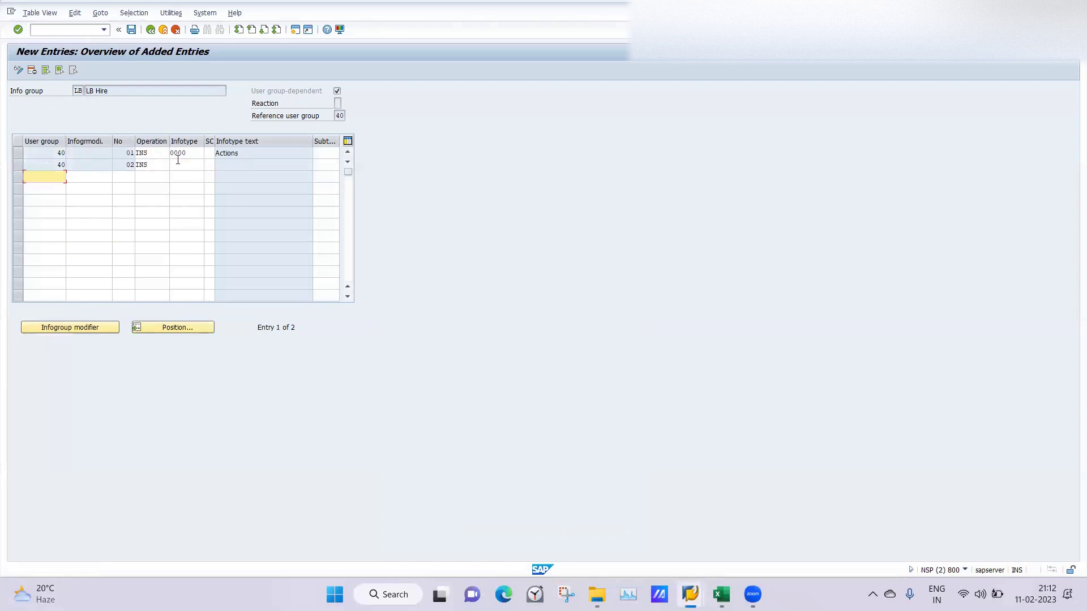
left_click(178, 164)
type("0001")
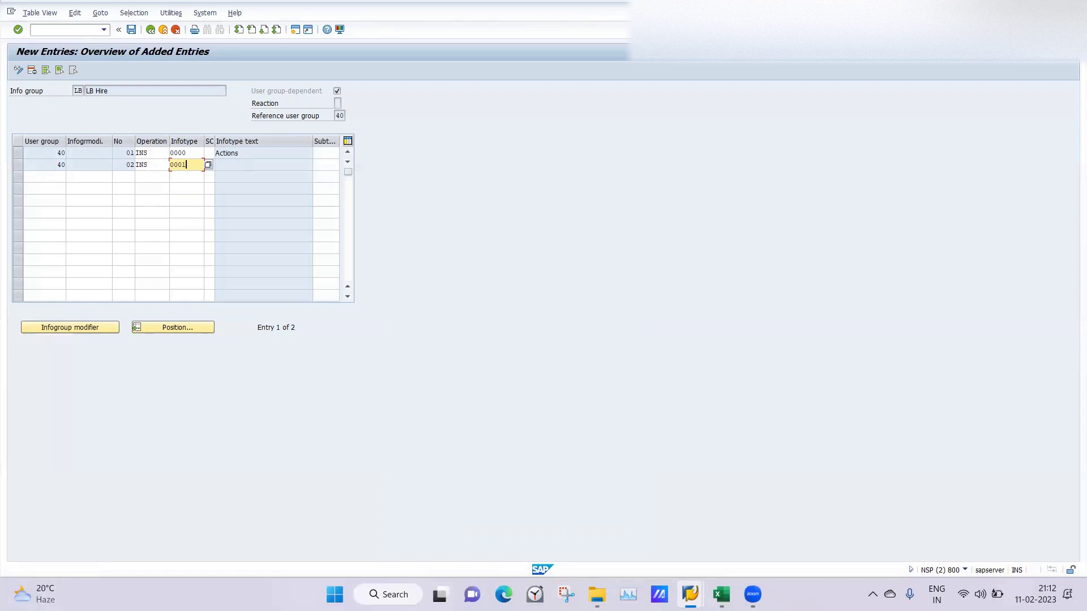
left_click(721, 594)
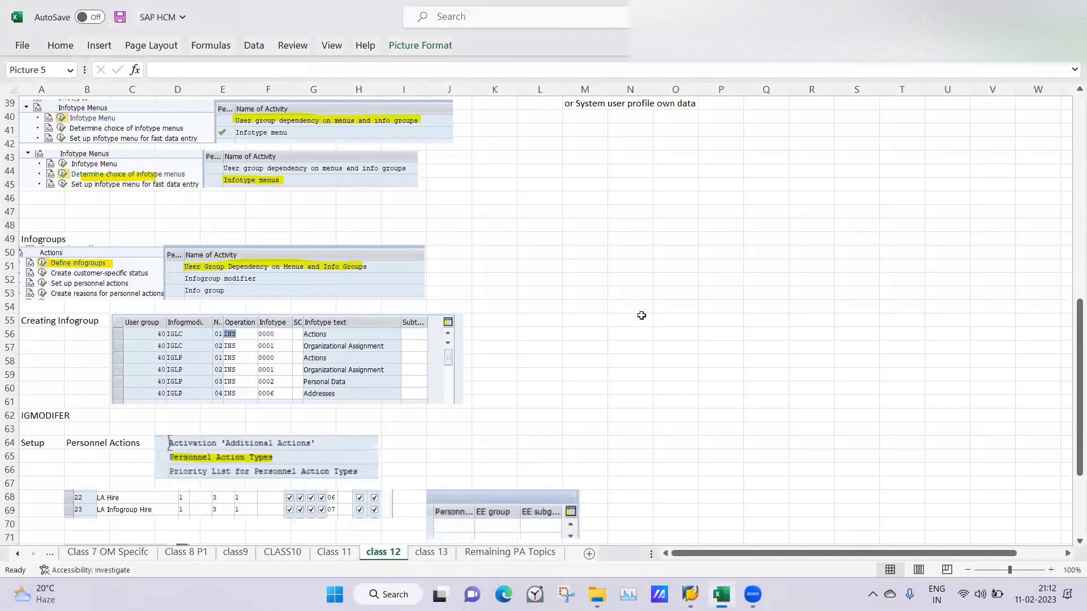
left_click(641, 315)
left_click_drag(1071, 386, 1062, 72)
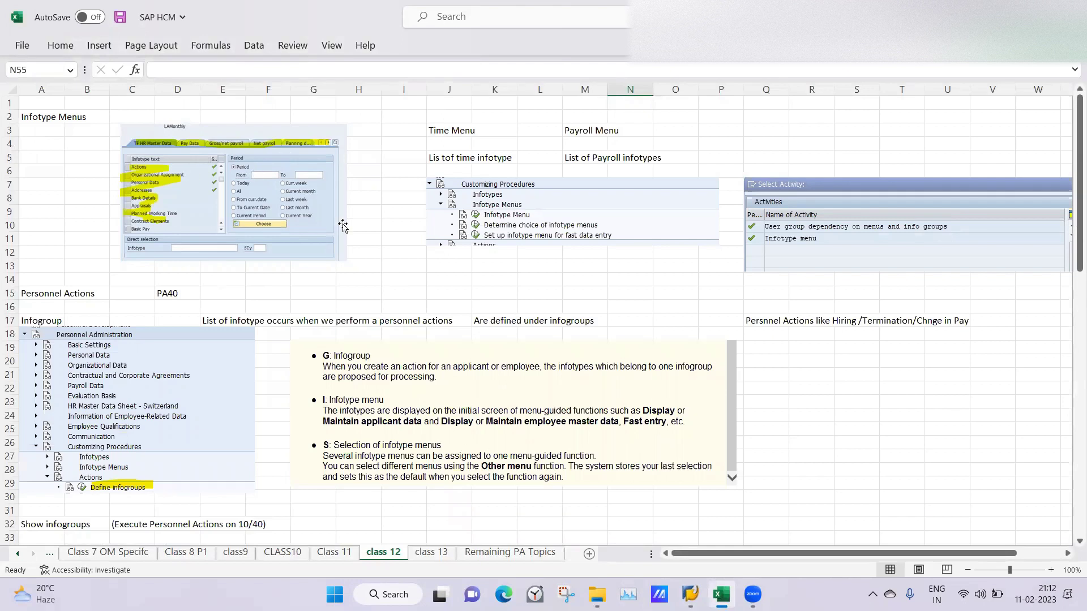
left_click(384, 255)
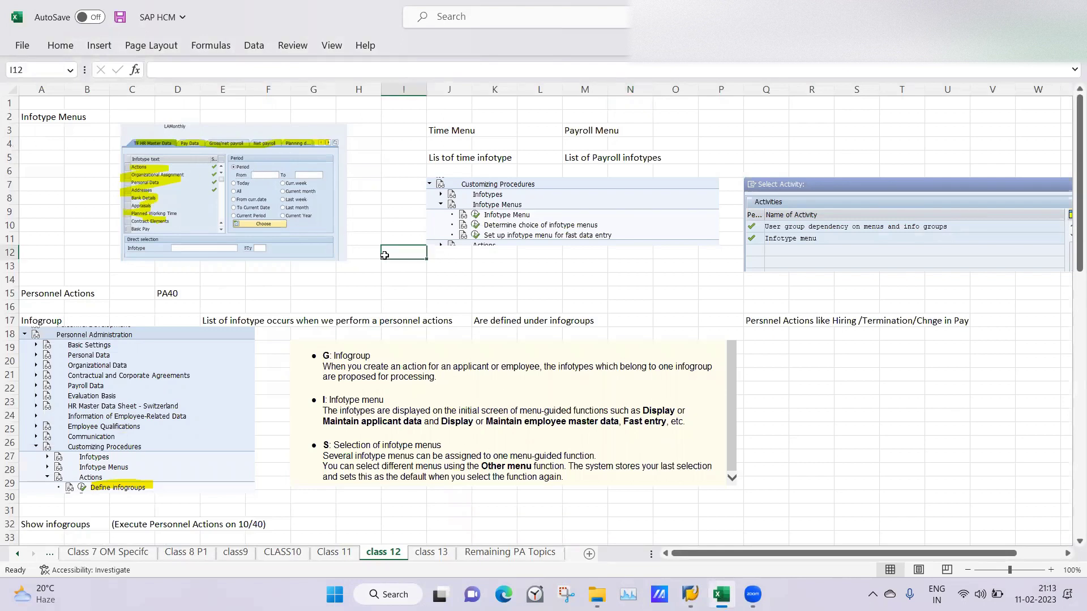
left_click(78, 264)
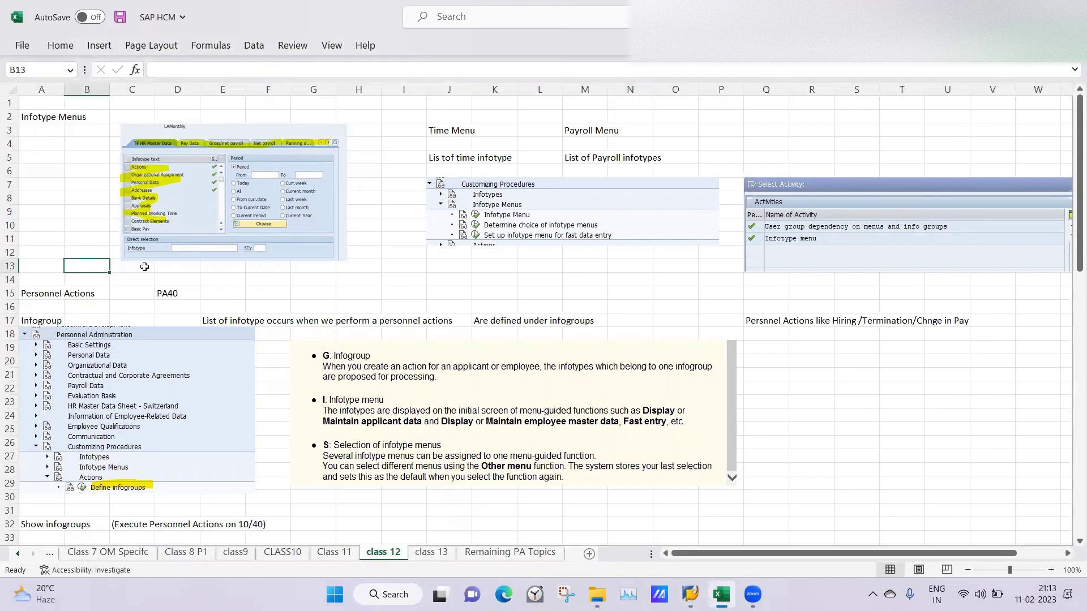
left_click(197, 276)
key("Right")
key("Right")
key("Right")
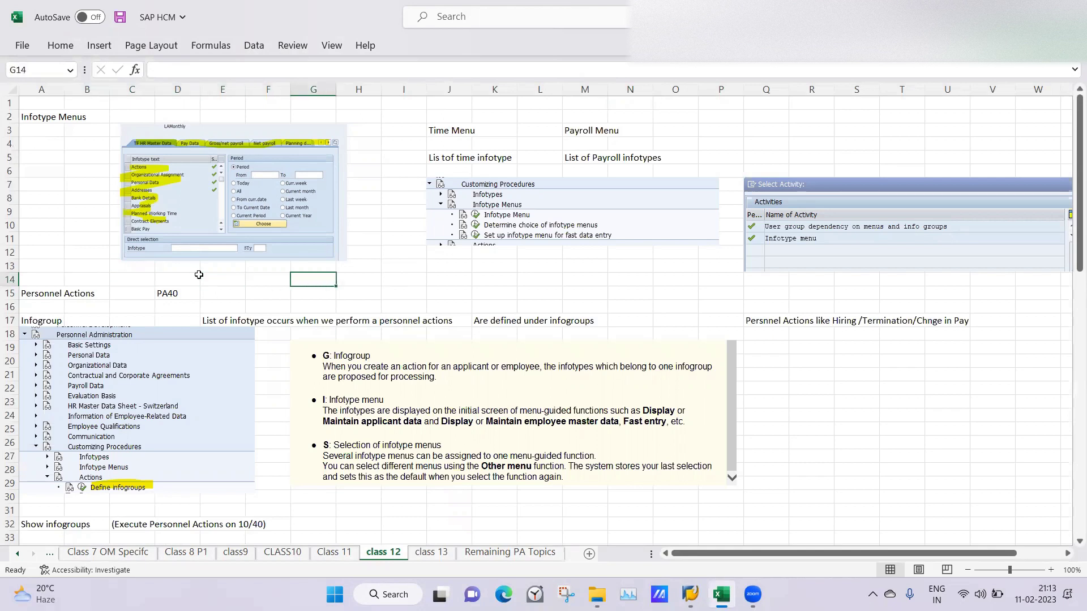
left_click(361, 278)
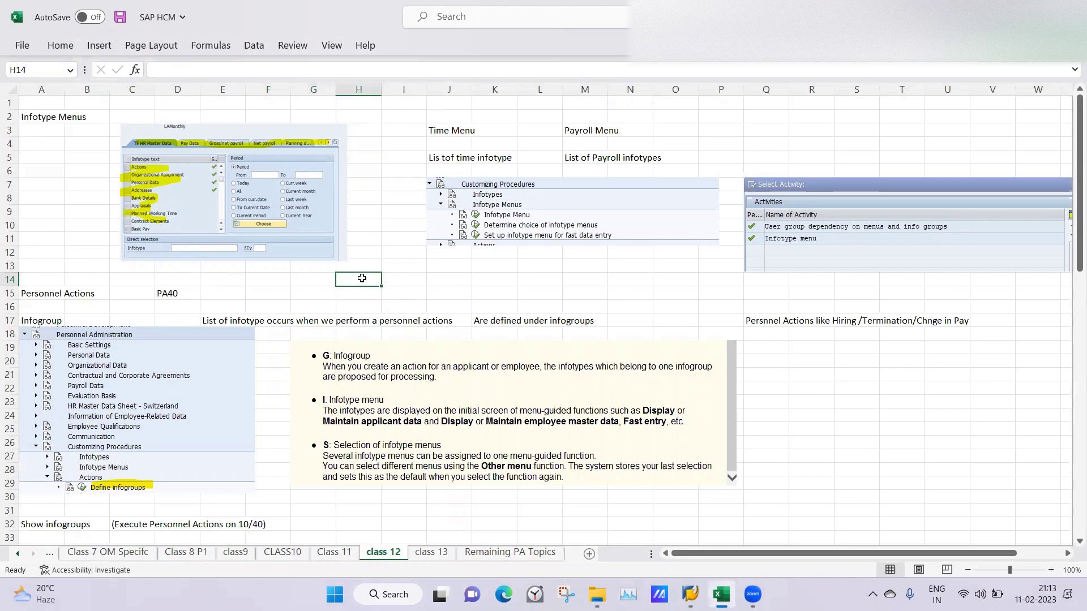
left_click(423, 276)
left_click(448, 279)
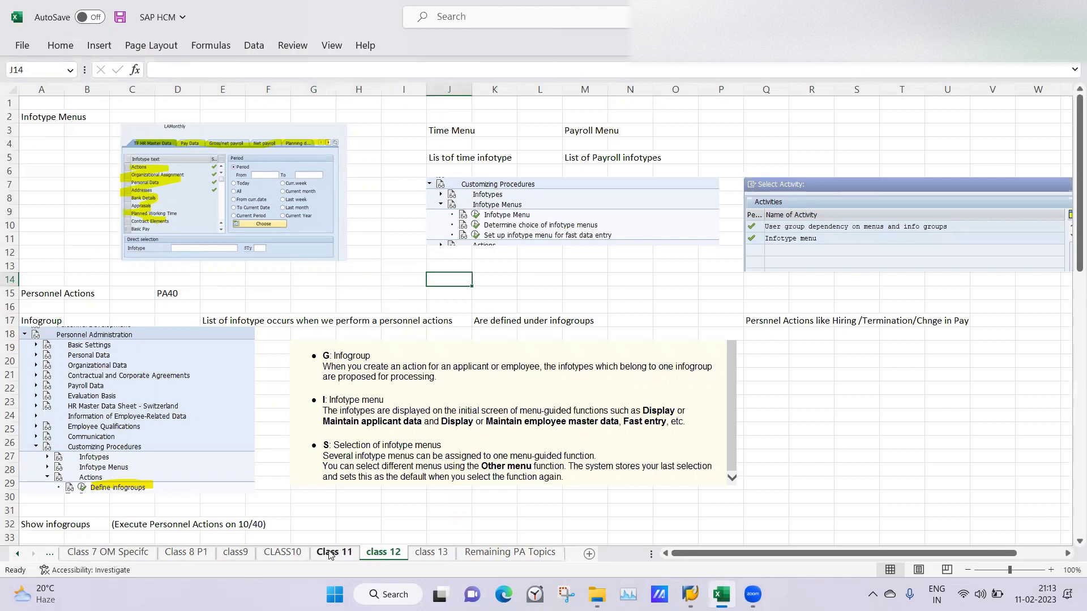
left_click(332, 553)
left_click(278, 554)
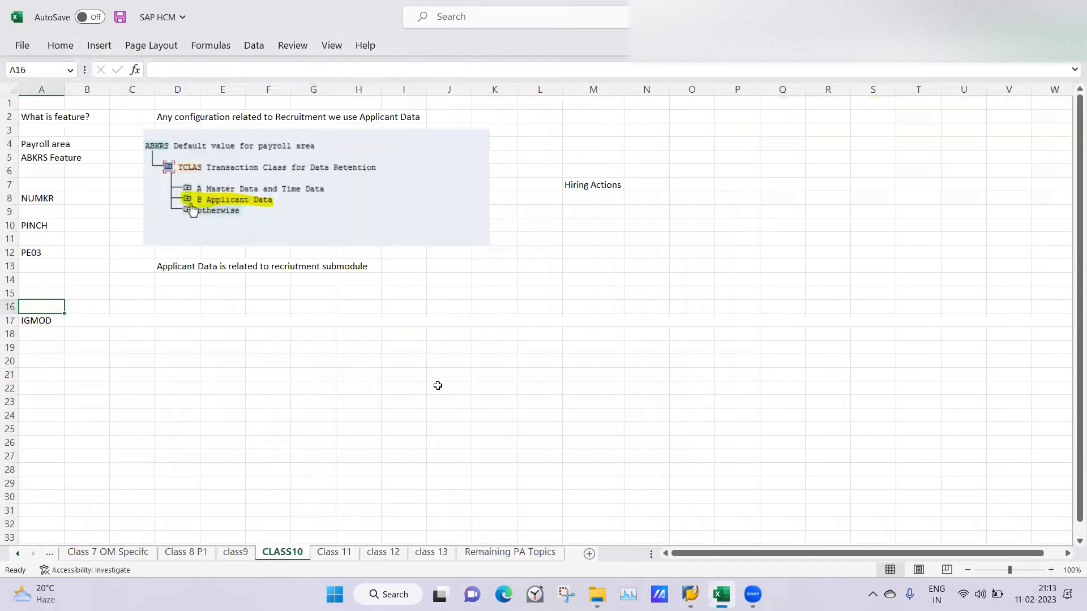
left_click(240, 553)
left_click(764, 389)
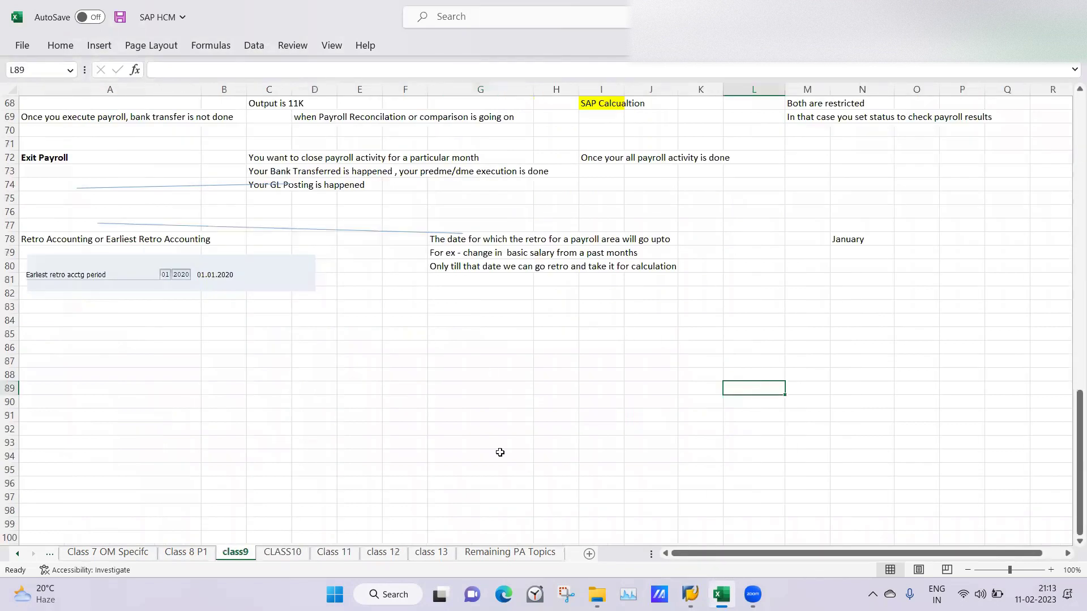
left_click(349, 555)
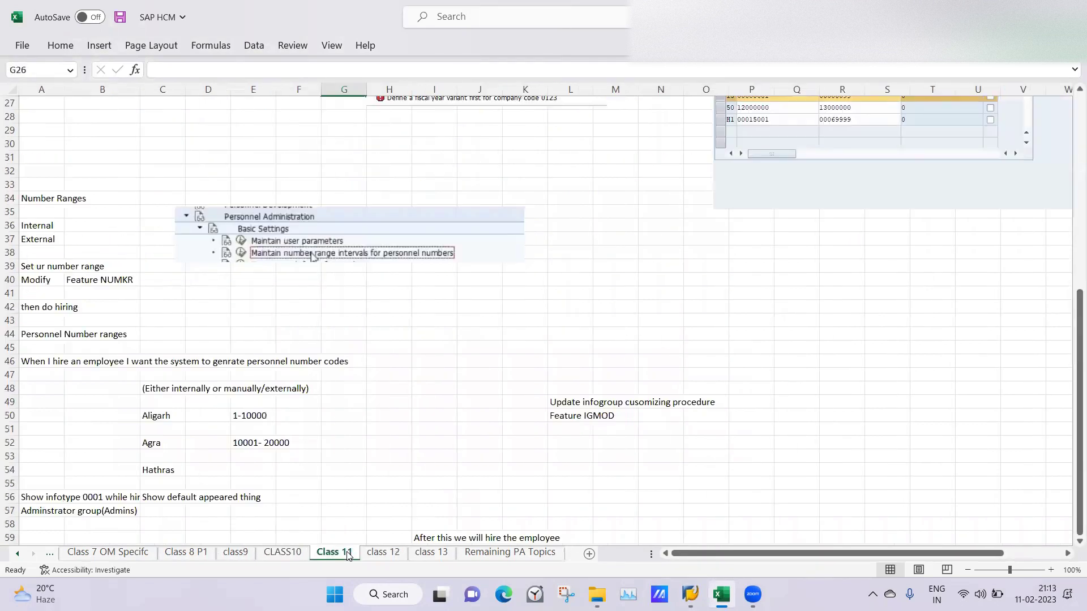
left_click(568, 335)
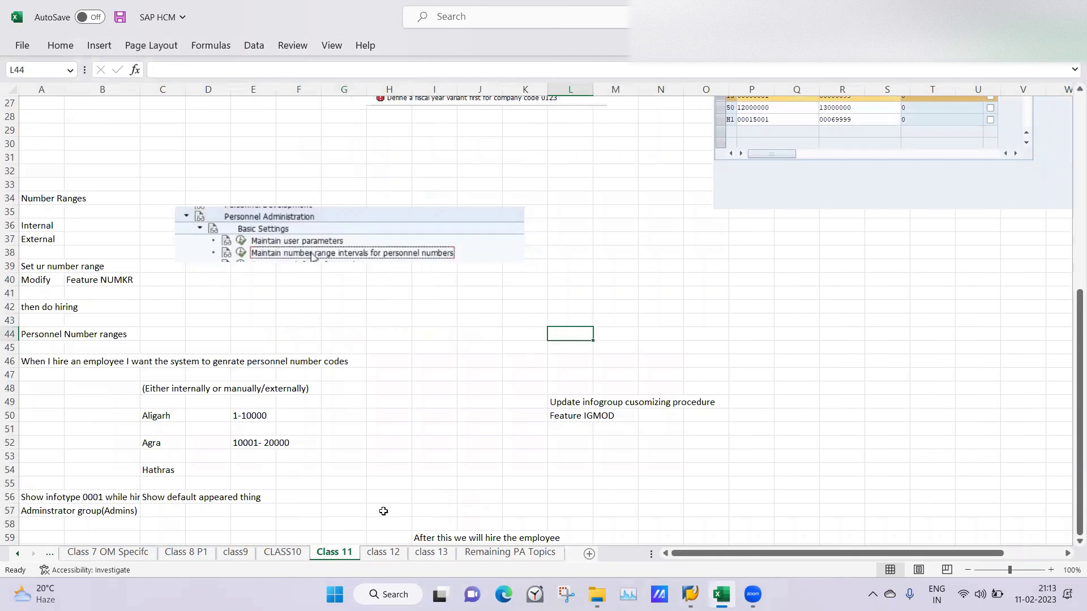
left_click(385, 555)
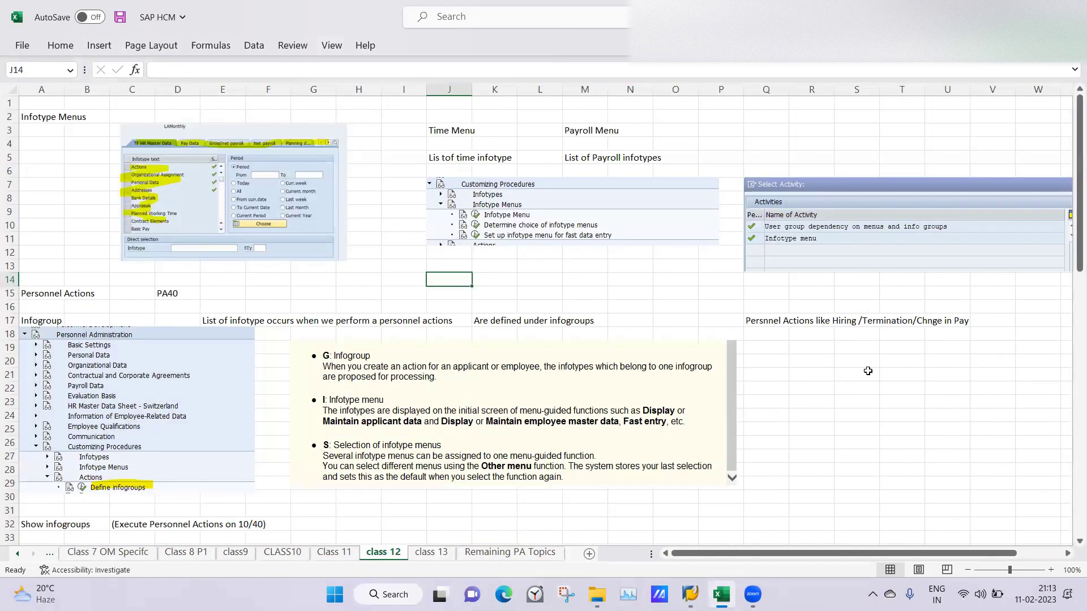